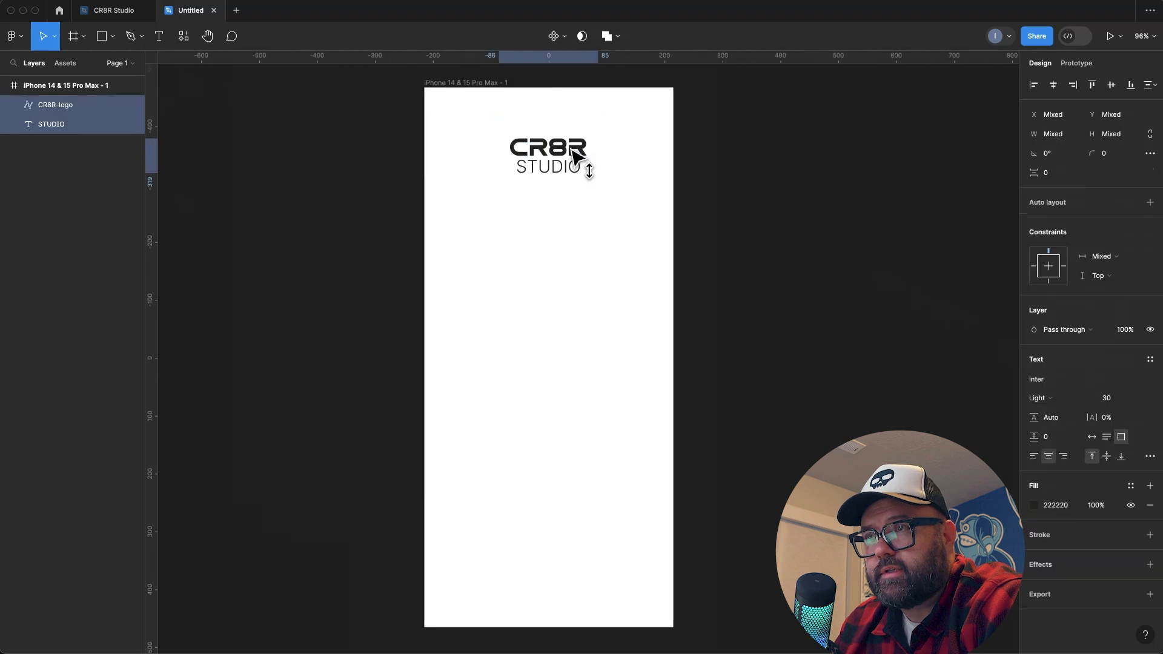
Draw a 430 × 932 rectangle covering the iPhone frame, place it behind the logo, and round its corners to 30.
{"action": "key", "text": "r"}
{"action": "mouse_move", "coordinate": [424, 87]}
{"action": "left_mouse_down"}
{"action": "mouse_move", "coordinate": [452, 125]}
{"action": "mouse_move", "coordinate": [673, 627]}
{"action": "left_mouse_up"}
{"action": "key", "text": "bracketleft"}
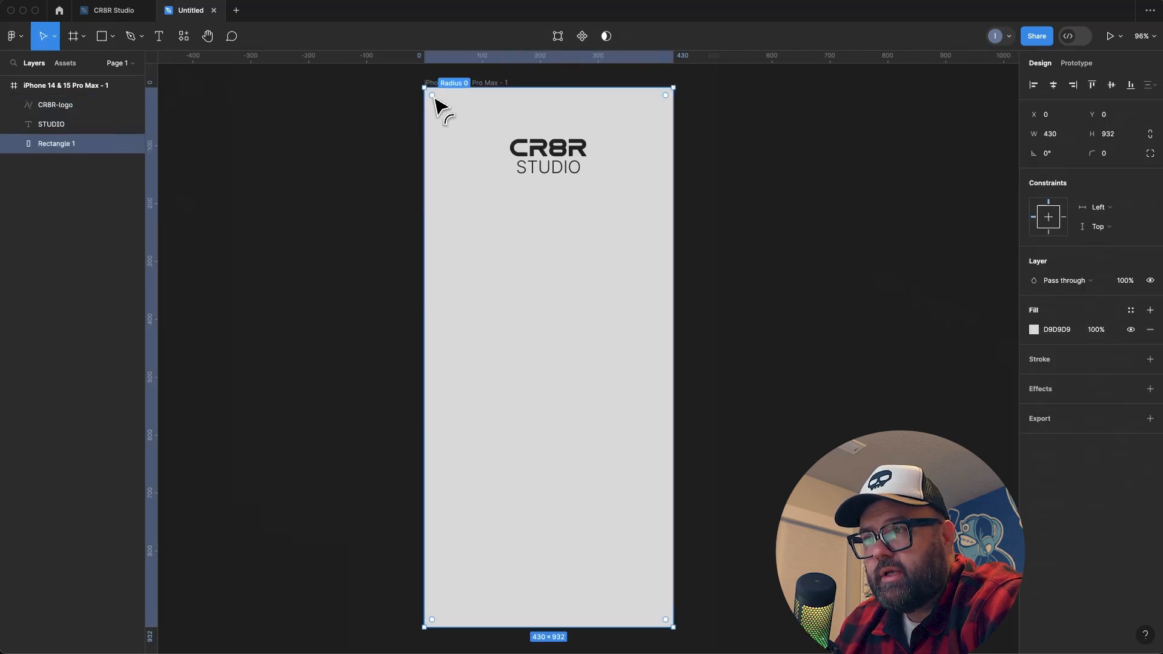
{"action": "key", "text": "Escape"}
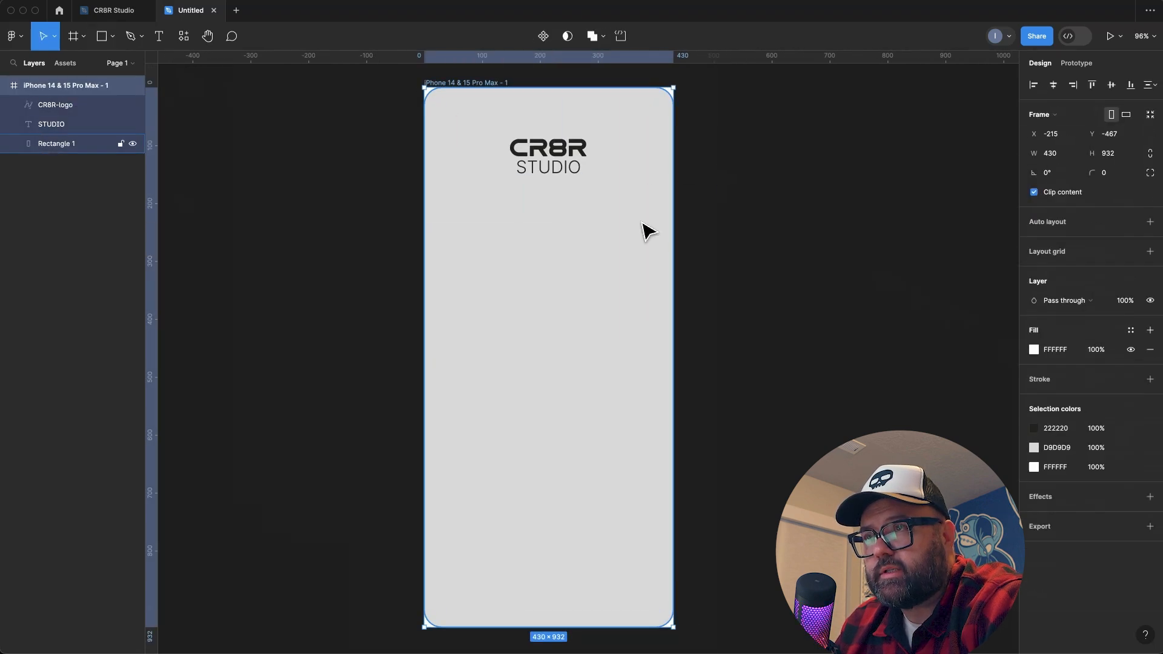
Set the STUDIO text to size 28 with 20% letter spacing.
{"action": "left_click", "coordinate": [573, 177]}
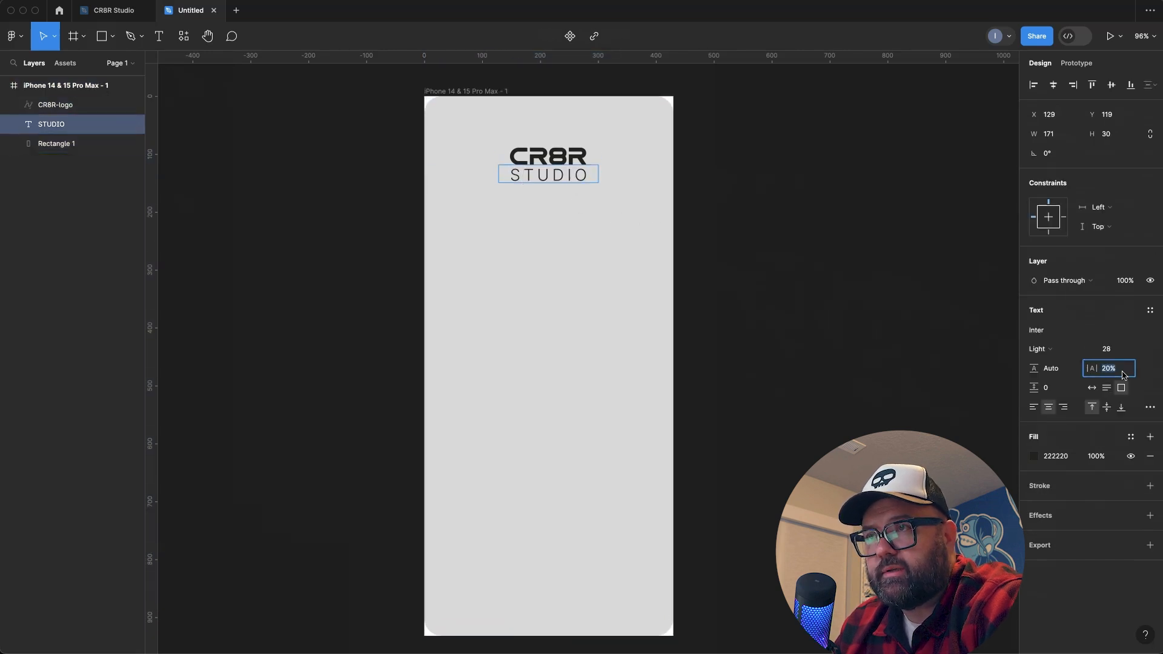
{"action": "left_click", "coordinate": [734, 338]}
{"action": "scroll", "coordinate": [606, 291], "scroll_direction": "down", "scroll_amount": 1}
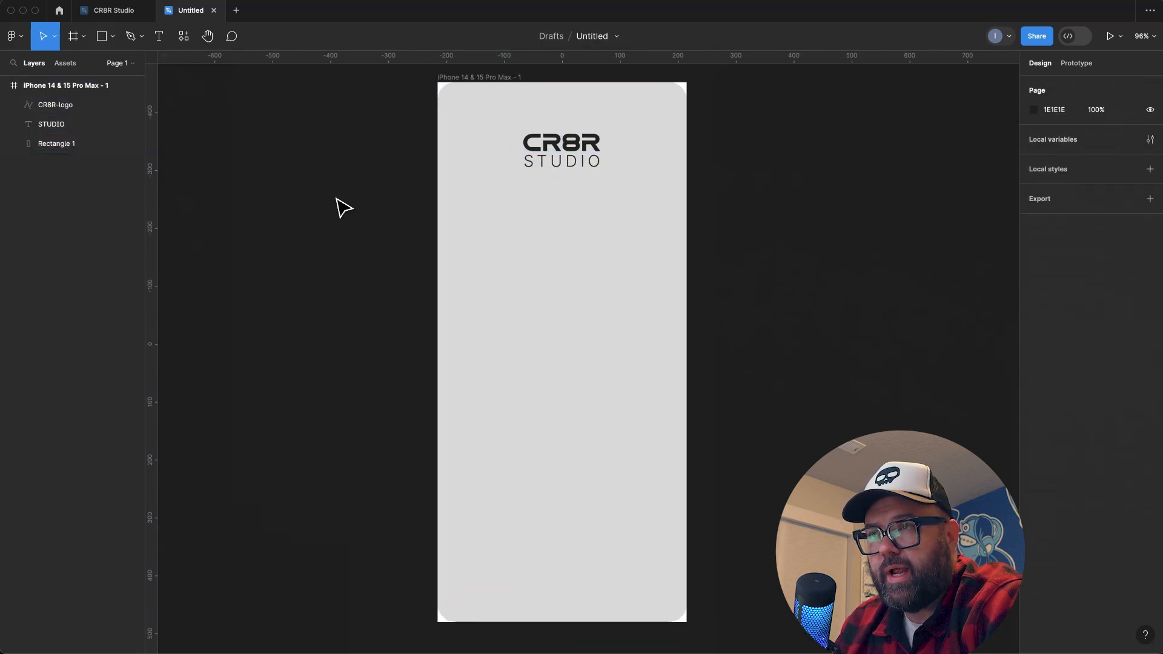
Draw a 390 × 100 card below the logo, fill it with BAB5B5, and round its corners to 7.
{"action": "key", "text": "r"}
{"action": "left_click_drag", "start_coordinate": [448, 189], "coordinate": [674, 247]}
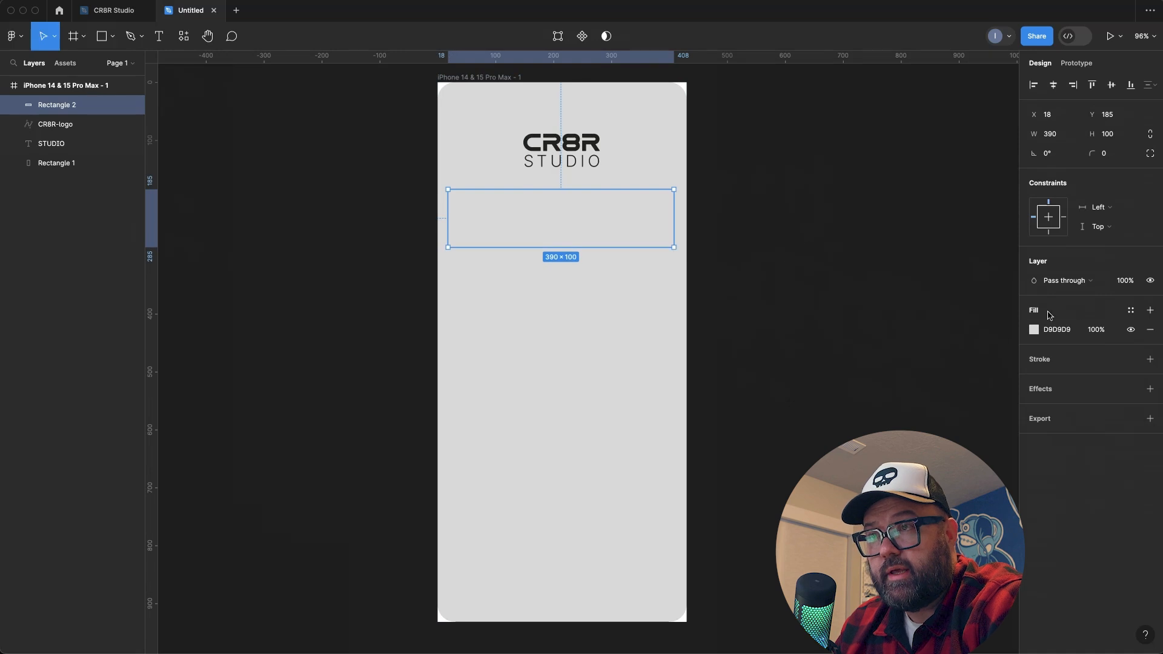
{"action": "left_click", "coordinate": [1034, 329]}
{"action": "left_click", "coordinate": [878, 384]}
{"action": "scroll", "coordinate": [447, 178], "scroll_direction": "up", "scroll_amount": 5, "text": "ctrl"}
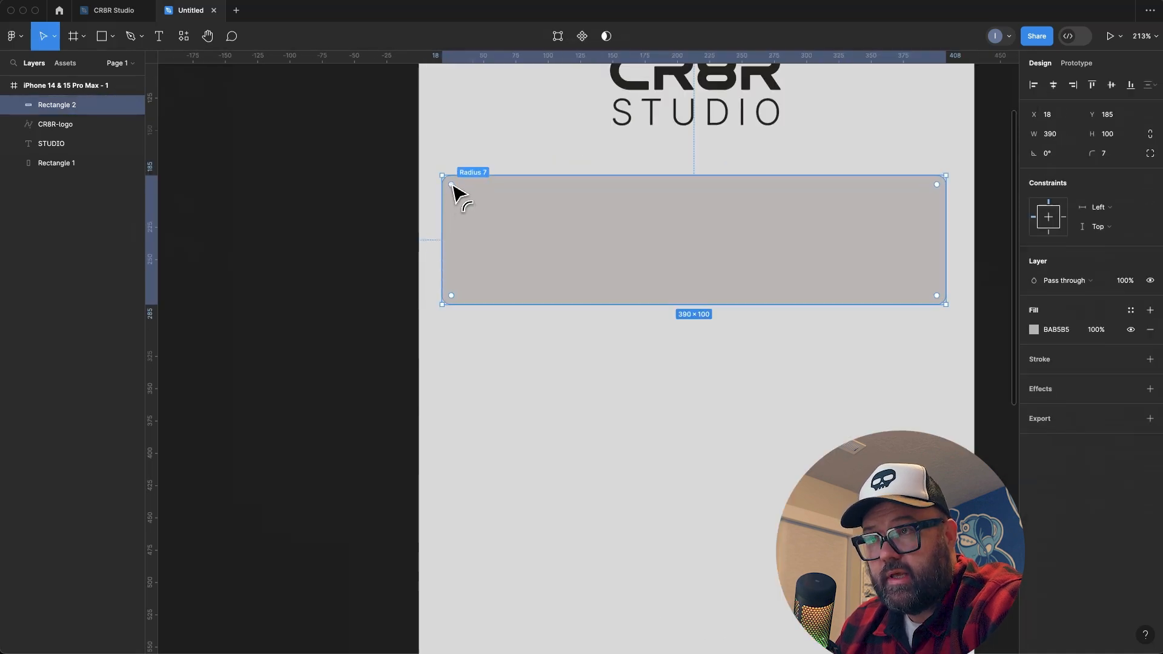
{"action": "key", "text": "Escape"}
Duplicate the card directly below the first one and extend the copy's bottom edge to make a taller card.
{"action": "scroll", "coordinate": [664, 241], "scroll_direction": "down", "scroll_amount": 5, "text": "ctrl"}
{"action": "scroll", "coordinate": [616, 171], "scroll_direction": "up", "scroll_amount": 2, "text": "ctrl"}
{"action": "scroll", "coordinate": [623, 207], "scroll_direction": "down", "scroll_amount": 2, "text": "ctrl"}
{"action": "left_click_drag", "start_coordinate": [623, 207], "coordinate": [627, 284], "text": "alt"}
{"action": "left_click_drag", "start_coordinate": [626, 305], "coordinate": [626, 376]}
{"action": "key", "text": "Escape"}
Copy a card below the tall one, narrow it to a square, and duplicate it into a row of three squares.
{"action": "left_click_drag", "start_coordinate": [626, 223], "coordinate": [625, 420], "text": "alt"}
{"action": "left_click_drag", "start_coordinate": [696, 420], "coordinate": [588, 426]}
{"action": "key", "text": "Escape"}
{"action": "left_click_drag", "start_coordinate": [588, 426], "coordinate": [684, 441], "text": "alt"}
{"action": "left_click", "coordinate": [597, 426], "text": "shift"}
{"action": "left_click", "coordinate": [524, 425], "text": "shift"}
{"action": "left_click", "coordinate": [762, 443]}
Shift the row of three squares together to line it up beneath the tall card.
{"action": "left_click", "coordinate": [663, 418]}
{"action": "left_click", "coordinate": [593, 418], "text": "shift"}
{"action": "left_click", "coordinate": [523, 418], "text": "shift"}
{"action": "left_click_drag", "start_coordinate": [592, 442], "coordinate": [590, 448]}
{"action": "left_click", "coordinate": [770, 412]}
Duplicate the first wide card to just below the row of three squares.
{"action": "scroll", "coordinate": [771, 411], "scroll_direction": "up", "scroll_amount": 1, "text": "ctrl"}
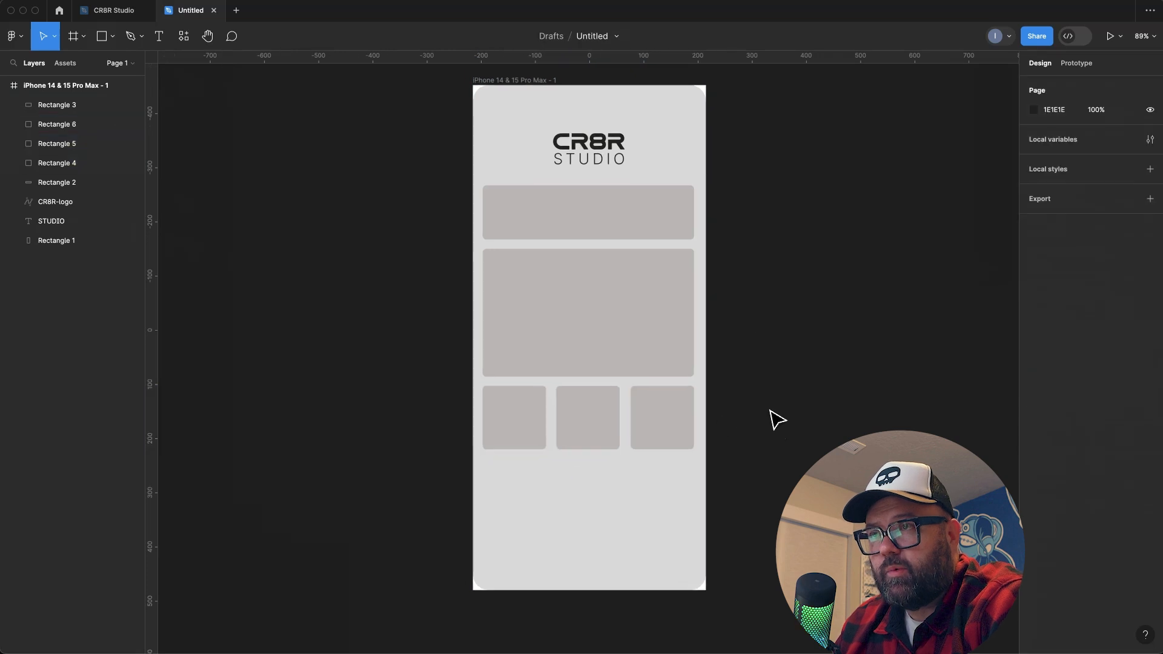
{"action": "scroll", "coordinate": [770, 411], "scroll_direction": "up", "scroll_amount": 2, "text": "ctrl"}
{"action": "scroll", "coordinate": [745, 339], "scroll_direction": "right", "scroll_amount": 1}
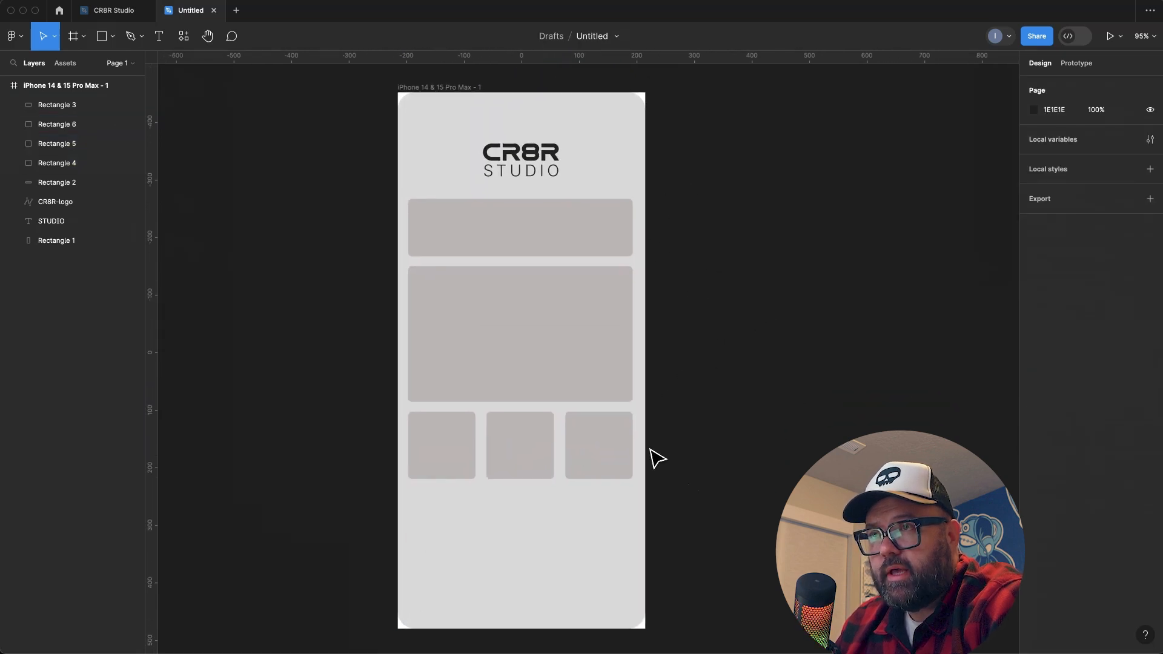
{"action": "left_click_drag", "start_coordinate": [612, 242], "coordinate": [613, 532], "text": "alt"}
{"action": "left_click", "coordinate": [698, 518]}
{"action": "scroll", "coordinate": [571, 384], "scroll_direction": "up", "scroll_amount": 3, "text": "ctrl"}
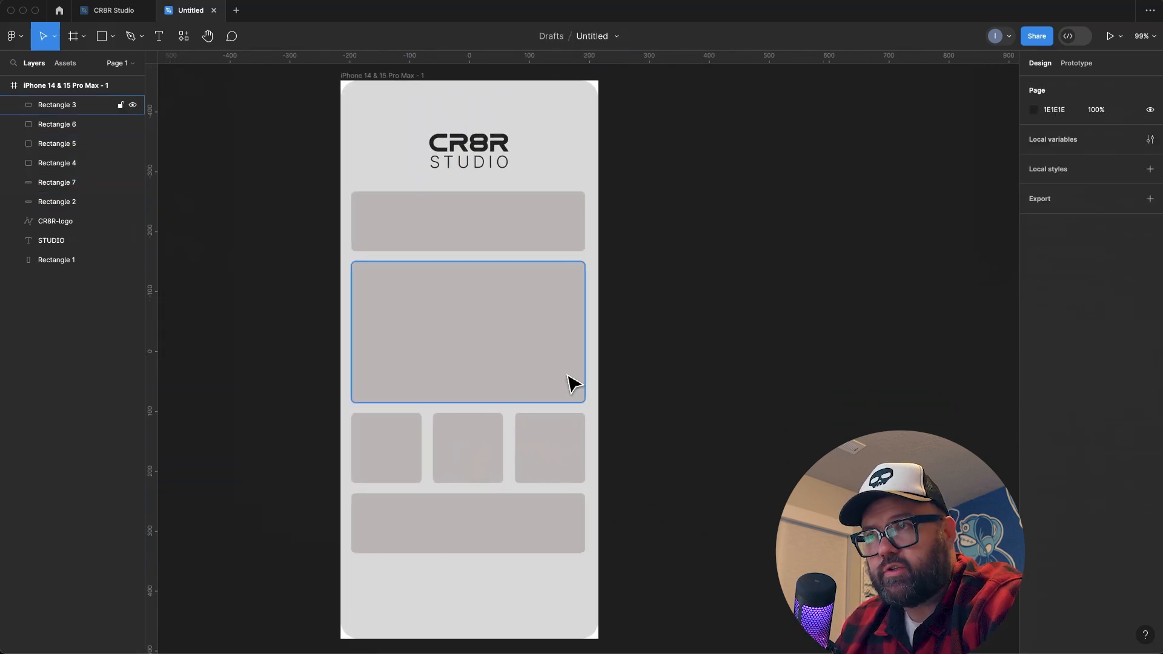
Draw a 41 × 41 circle in the frame's upper right corner and fill it with the cards' grey.
{"action": "key", "text": "o"}
{"action": "left_click_drag", "start_coordinate": [655, 123], "coordinate": [687, 153]}
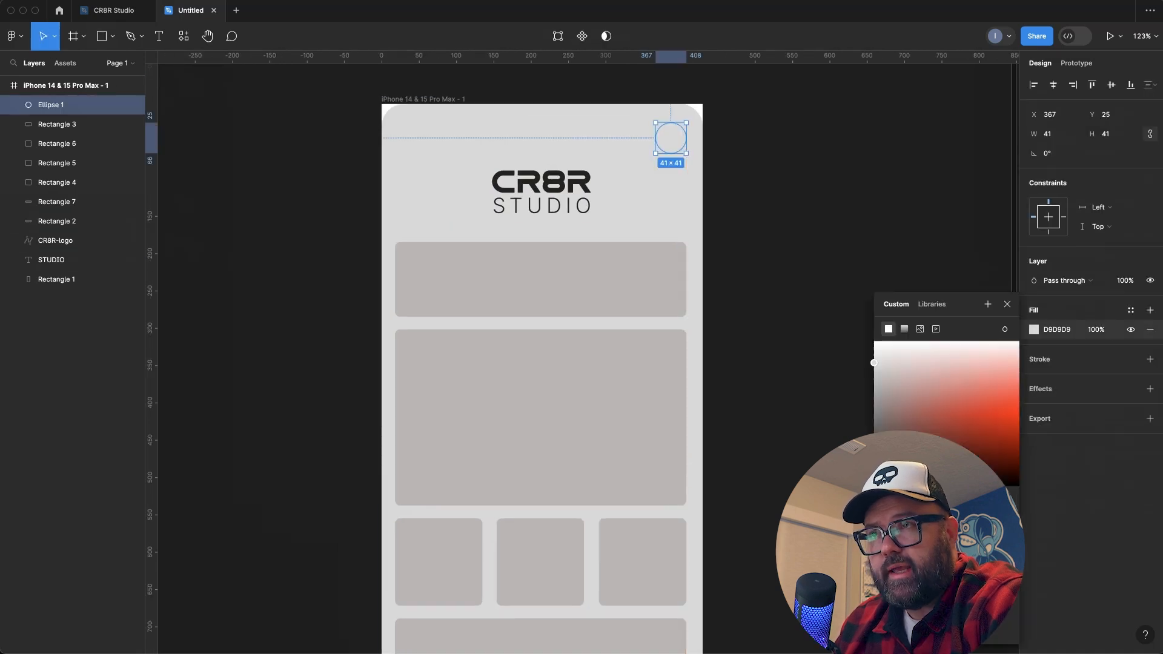
{"action": "left_click", "coordinate": [758, 157]}
Draw a light 21 × 3 bar with corner radius 1 in the upper part of the circle.
{"action": "scroll", "coordinate": [696, 156], "scroll_direction": "up", "scroll_amount": 5, "text": "ctrl"}
{"action": "key", "text": "r"}
{"action": "mouse_move", "coordinate": [678, 144]}
{"action": "left_mouse_down"}
{"action": "mouse_move", "coordinate": [712, 153]}
{"action": "mouse_move", "coordinate": [679, 145]}
{"action": "left_mouse_up"}
{"action": "scroll", "coordinate": [697, 153], "scroll_direction": "up", "scroll_amount": 10, "text": "ctrl"}
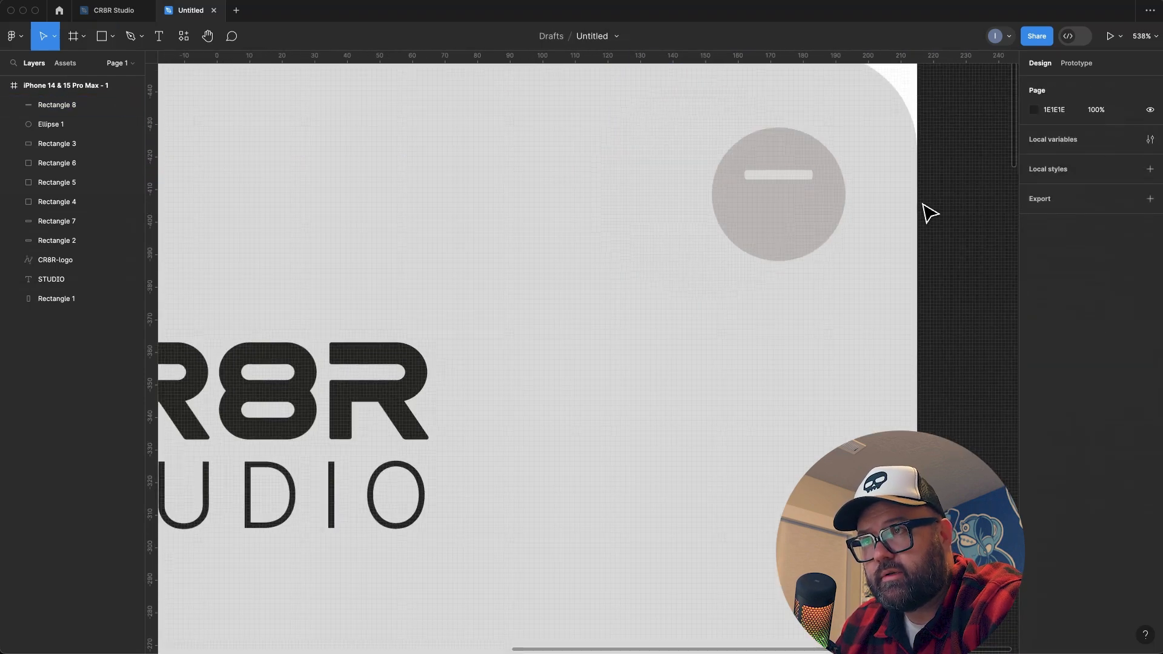
Duplicate the bar twice with 4 px spacing and flatten the three bars into one menu icon.
{"action": "left_click_drag", "start_coordinate": [788, 176], "coordinate": [797, 203], "text": "alt"}
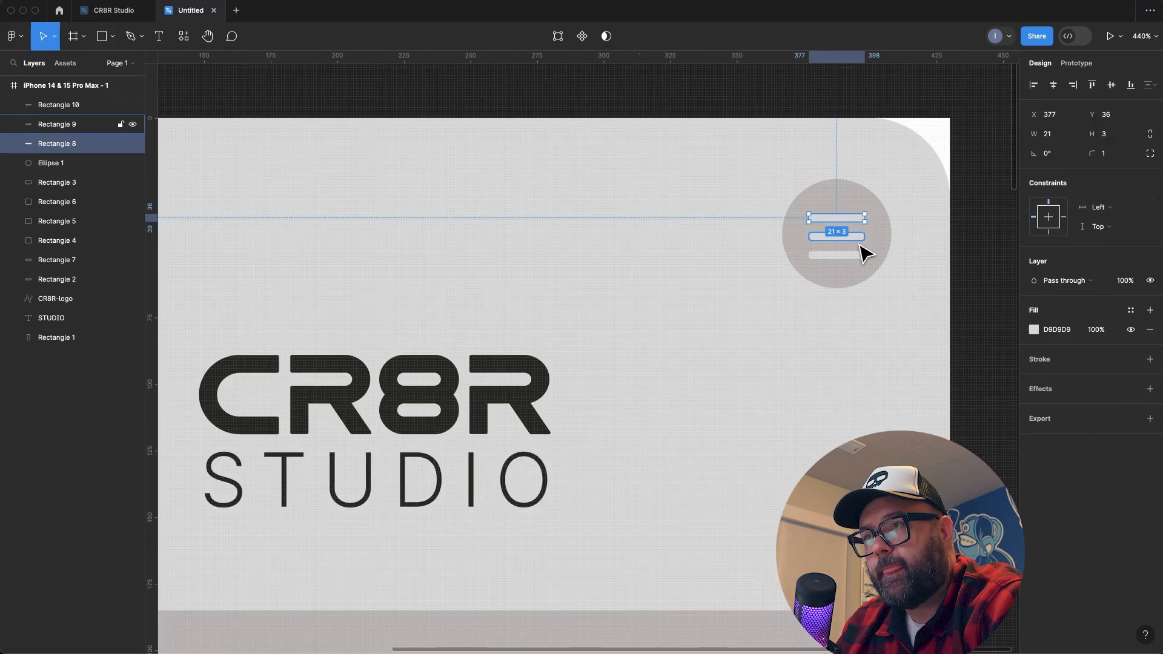
{"action": "right_click", "coordinate": [43, 116]}
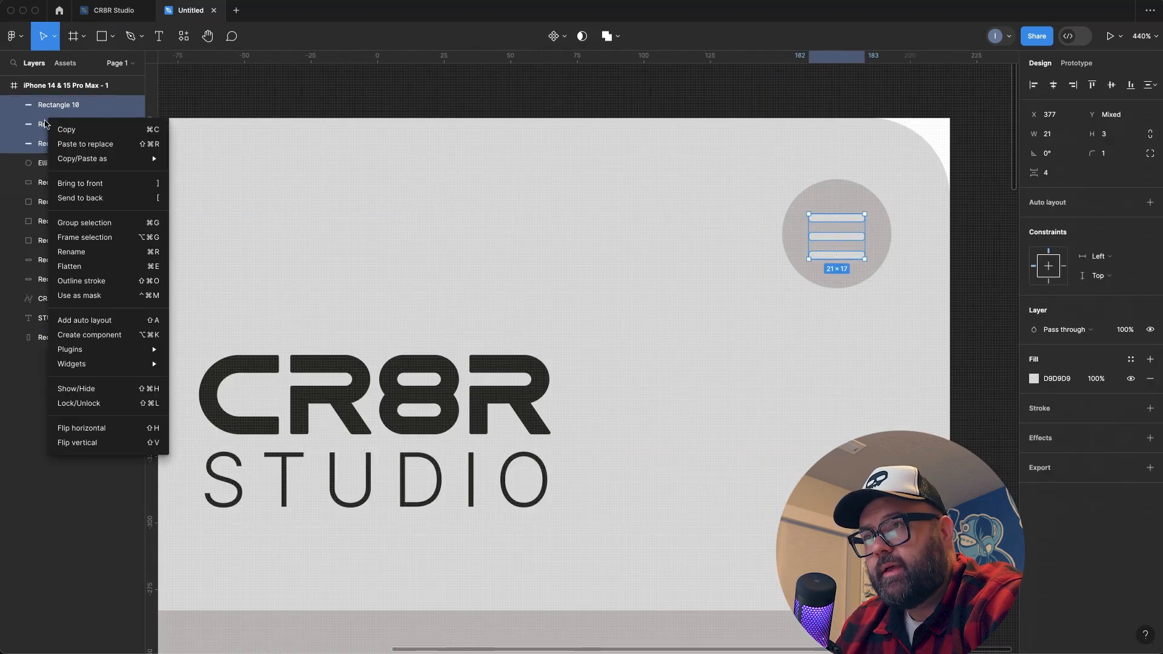
{"action": "left_click", "coordinate": [78, 266]}
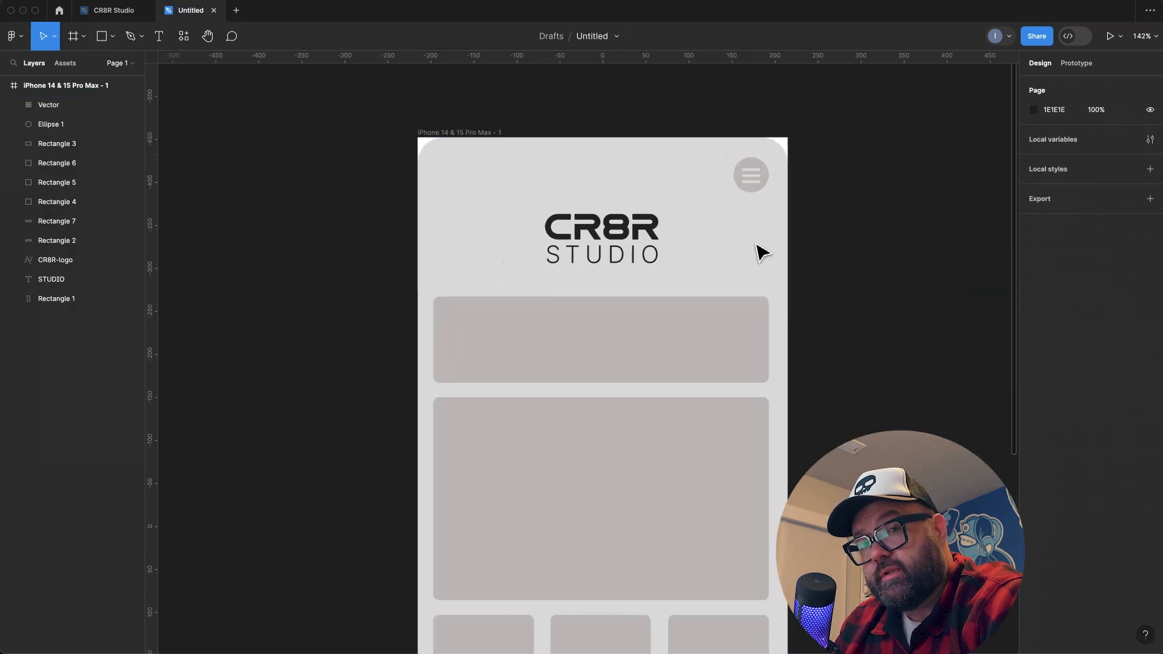
Examine the menu icon and the logo header up close and in the context of the whole page.
{"action": "scroll", "coordinate": [758, 224], "scroll_direction": "down", "scroll_amount": 4, "text": "ctrl"}
{"action": "scroll", "coordinate": [785, 259], "scroll_direction": "up", "scroll_amount": 5, "text": "ctrl"}
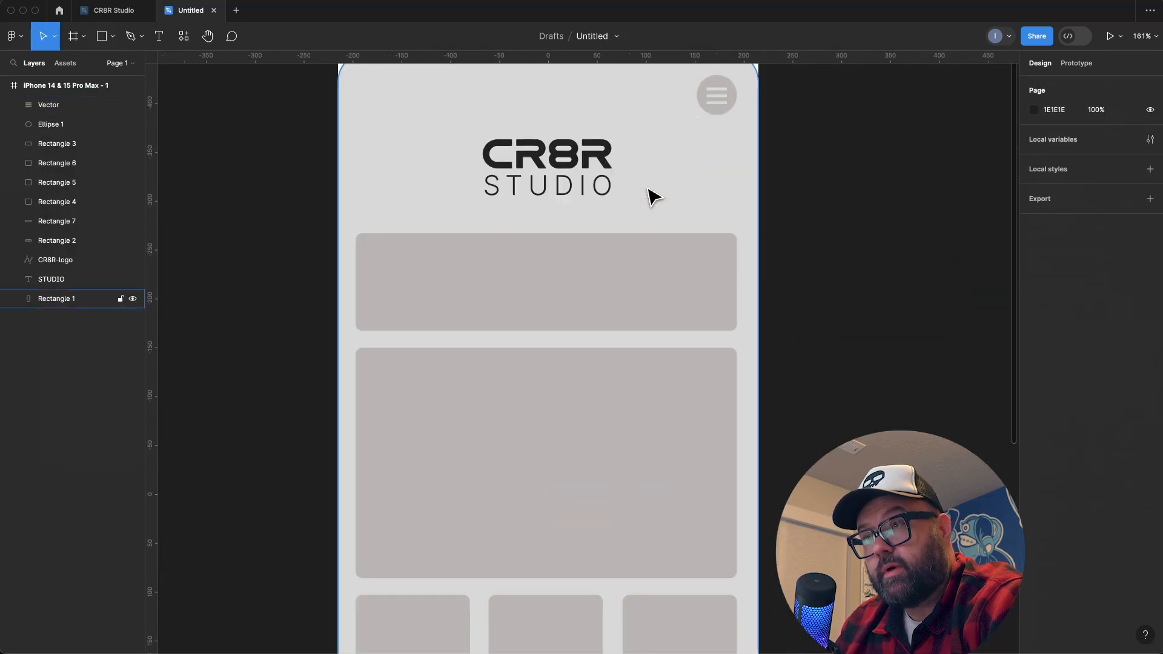
{"action": "scroll", "coordinate": [627, 224], "scroll_direction": "up", "scroll_amount": 4}
{"action": "scroll", "coordinate": [720, 318], "scroll_direction": "up", "scroll_amount": 8, "text": "ctrl"}
{"action": "left_click", "coordinate": [661, 270]}
{"action": "left_click", "coordinate": [856, 316]}
{"action": "scroll", "coordinate": [735, 316], "scroll_direction": "down", "scroll_amount": 10, "text": "ctrl"}
{"action": "scroll", "coordinate": [734, 317], "scroll_direction": "down", "scroll_amount": 3}
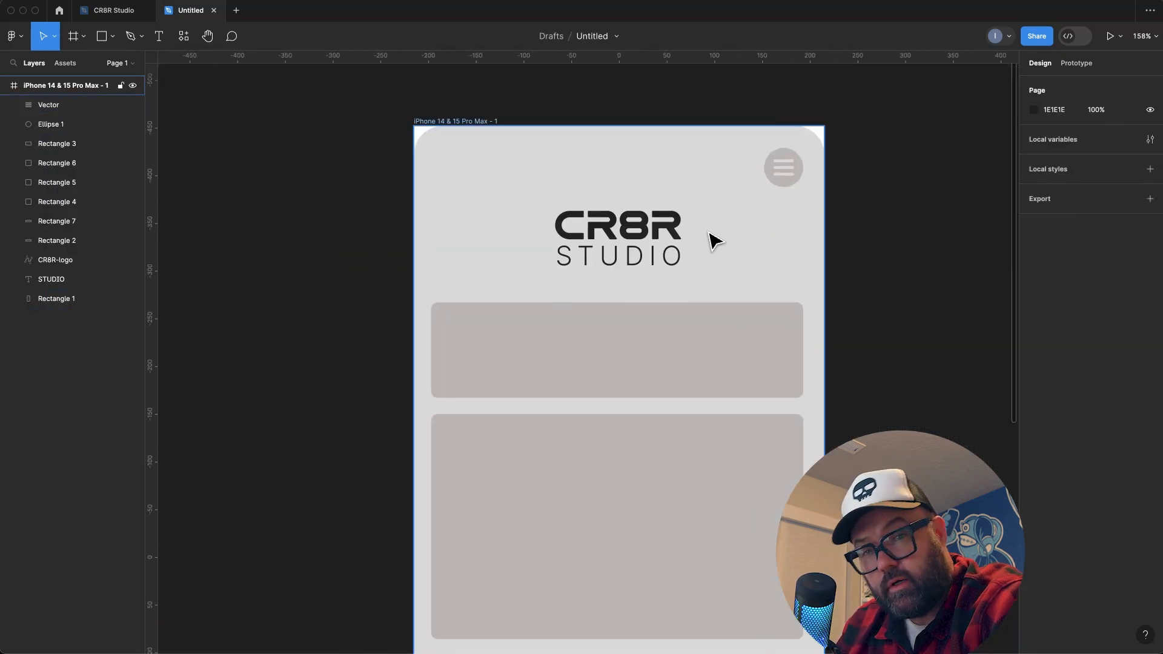
{"action": "scroll", "coordinate": [720, 236], "scroll_direction": "down", "scroll_amount": 3, "text": "ctrl"}
{"action": "scroll", "coordinate": [725, 506], "scroll_direction": "down", "scroll_amount": 3, "text": "ctrl"}
{"action": "scroll", "coordinate": [746, 587], "scroll_direction": "up", "scroll_amount": 3, "text": "ctrl"}
Draw a 430 × 89 footer bar along the frame's bottom, fill it with BAB5B5, and place it just above the background layer.
{"action": "left_click", "coordinate": [771, 533]}
{"action": "key", "text": "r"}
{"action": "mouse_move", "coordinate": [776, 491]}
{"action": "left_mouse_down"}
{"action": "mouse_move", "coordinate": [623, 561]}
{"action": "mouse_move", "coordinate": [504, 548]}
{"action": "left_mouse_up"}
{"action": "left_click", "coordinate": [1034, 330]}
{"action": "left_click_drag", "start_coordinate": [57, 105], "coordinate": [57, 309]}
Mask the footer bar with a duplicate of the rounded background rectangle.
{"action": "left_click", "coordinate": [55, 320]}
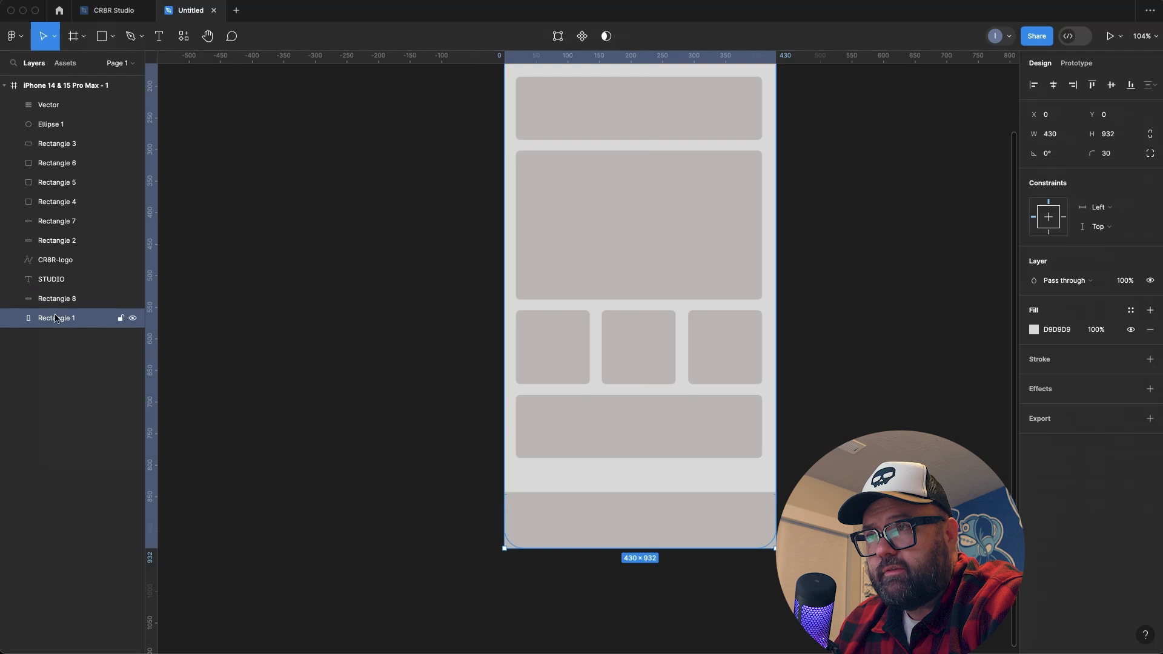
{"action": "left_click", "coordinate": [54, 301], "text": "shift"}
{"action": "key", "text": "ctrl+super+m"}
{"action": "left_click", "coordinate": [296, 458]}
Extend the footer bar slightly upward and move all the content cards down to about 55 px below the logo.
{"action": "left_click", "coordinate": [636, 503]}
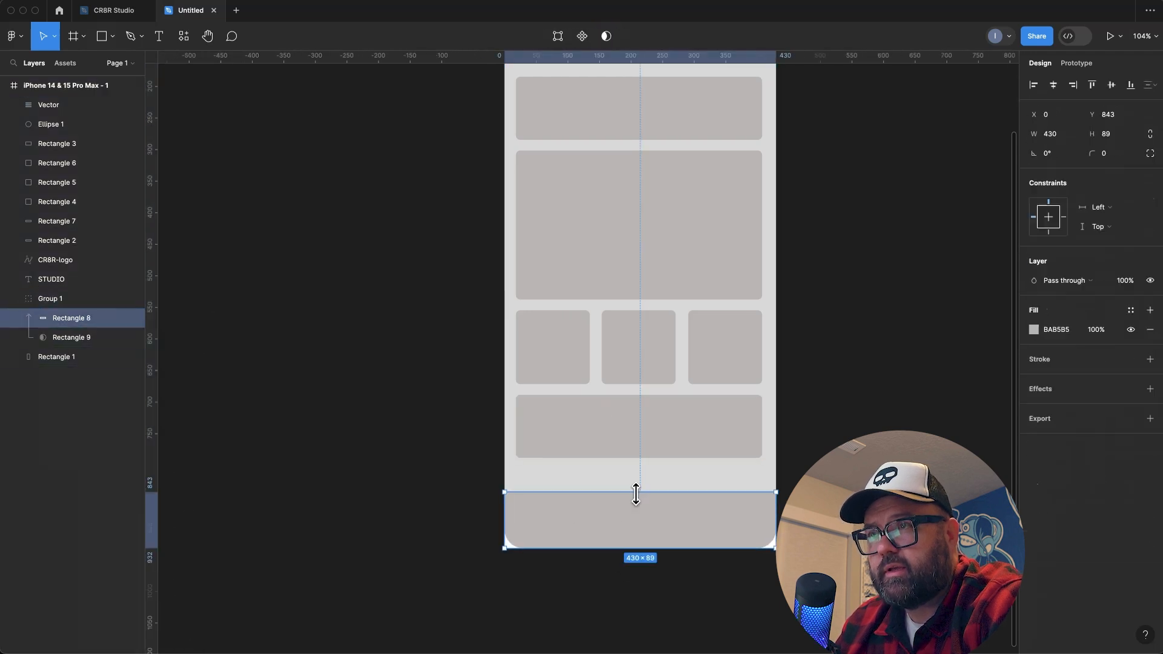
{"action": "scroll", "coordinate": [454, 457], "scroll_direction": "down", "scroll_amount": 3, "text": "ctrl"}
{"action": "left_click_drag", "start_coordinate": [553, 540], "coordinate": [550, 285]}
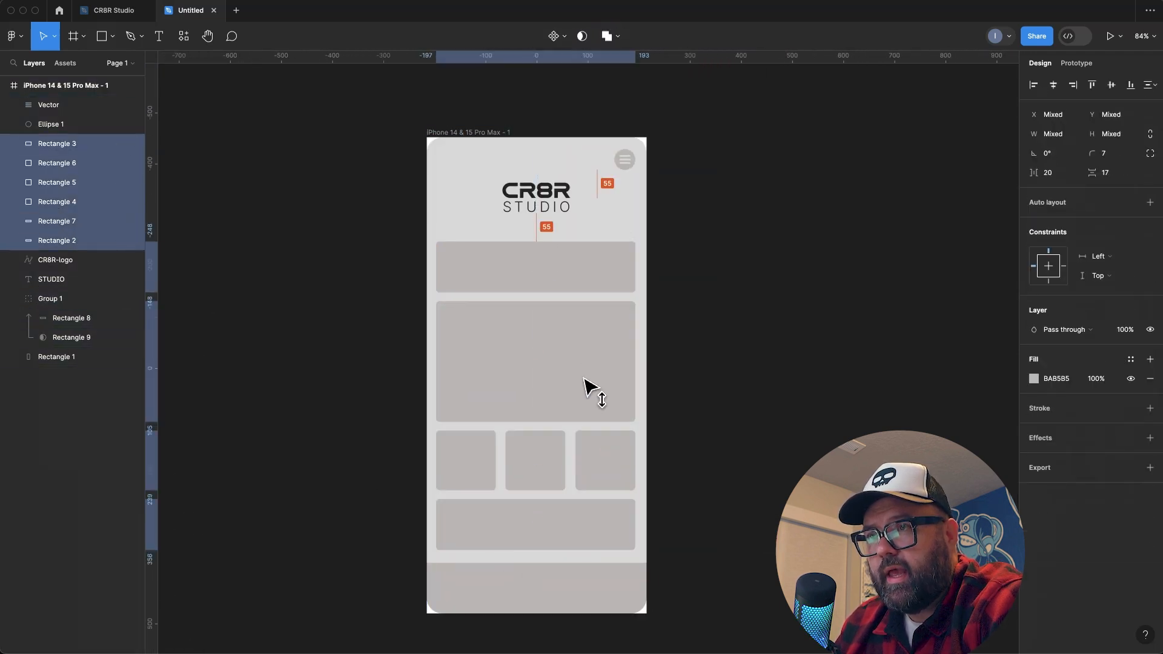
{"action": "left_click", "coordinate": [719, 343]}
Examine the spacing of the wireframe's cards from the header to the footer.
{"action": "scroll", "coordinate": [698, 420], "scroll_direction": "down", "scroll_amount": 2}
{"action": "scroll", "coordinate": [589, 503], "scroll_direction": "up", "scroll_amount": 2, "text": "ctrl"}
{"action": "scroll", "coordinate": [682, 553], "scroll_direction": "down", "scroll_amount": 1}
{"action": "scroll", "coordinate": [682, 552], "scroll_direction": "up", "scroll_amount": 3}
{"action": "scroll", "coordinate": [675, 550], "scroll_direction": "up", "scroll_amount": 2, "text": "ctrl"}
{"action": "scroll", "coordinate": [646, 519], "scroll_direction": "down", "scroll_amount": 2}
{"action": "scroll", "coordinate": [646, 519], "scroll_direction": "down", "scroll_amount": 3, "text": "ctrl"}
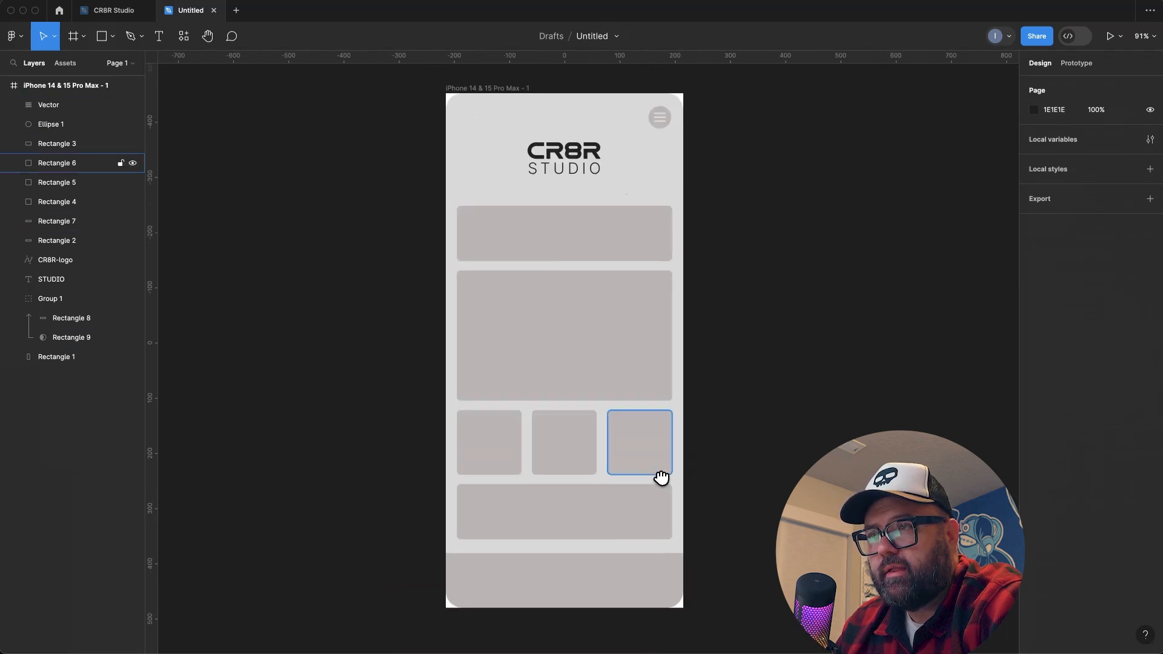
{"action": "scroll", "coordinate": [576, 575], "scroll_direction": "up", "scroll_amount": 2, "text": "ctrl"}
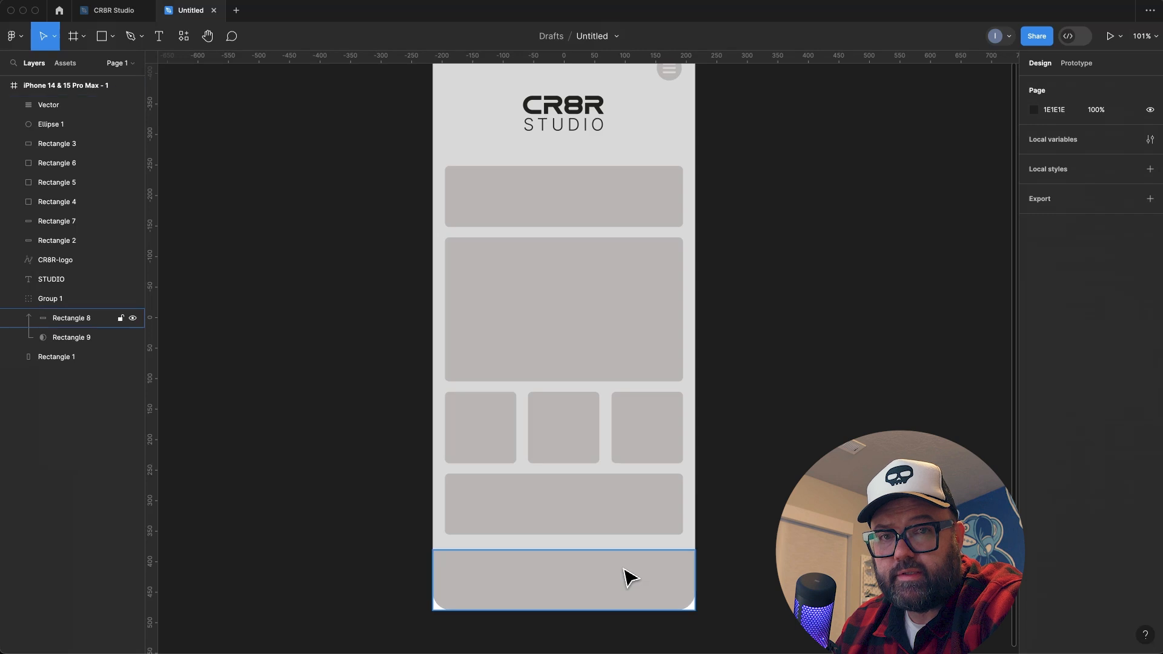
Add the text "home" in the left part of the footer bar and reduce it to size 16.
{"action": "scroll", "coordinate": [627, 576], "scroll_direction": "up", "scroll_amount": 2, "text": "ctrl"}
{"action": "key", "text": "t"}
{"action": "left_click", "coordinate": [442, 595]}
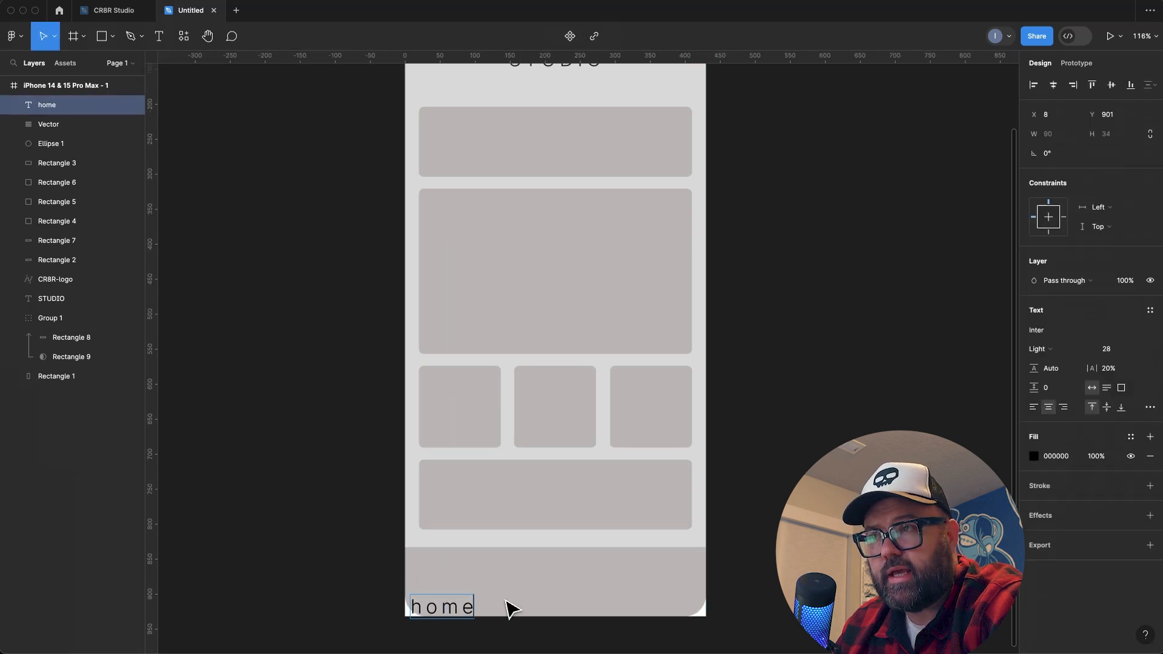
{"action": "key", "text": "Escape"}
{"action": "left_click_drag", "start_coordinate": [442, 606], "coordinate": [459, 590]}
Set the footer label to Semi Bold with 0% letter spacing and capitalize it as "Home".
{"action": "left_click", "coordinate": [1039, 349]}
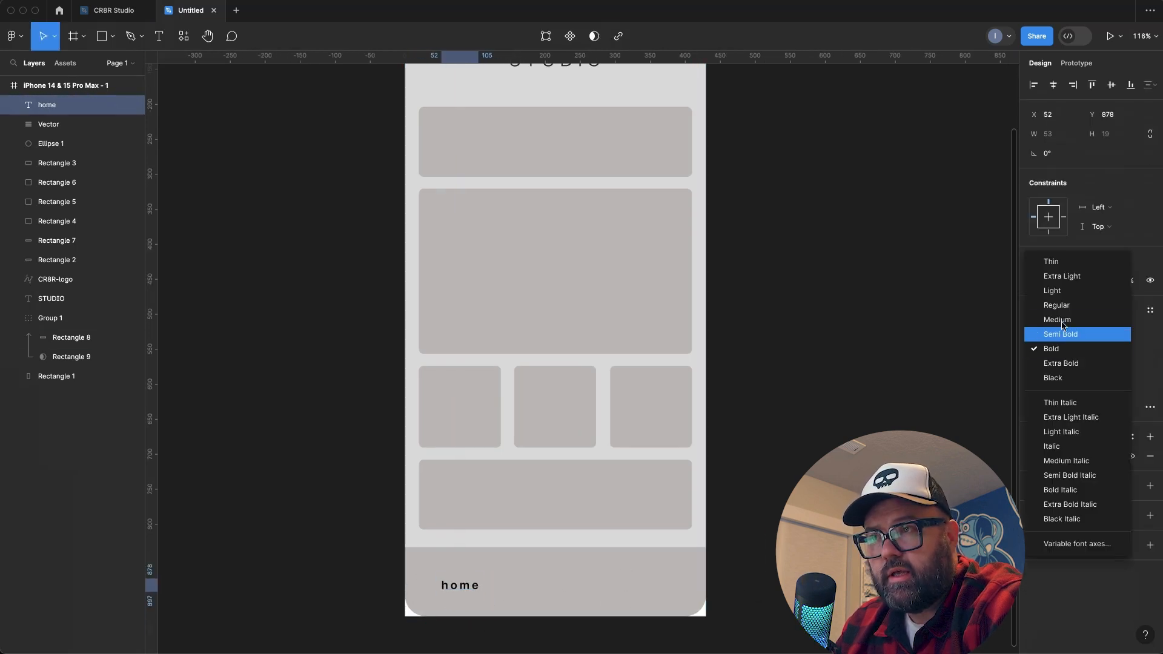
{"action": "left_click", "coordinate": [1099, 335]}
{"action": "left_click", "coordinate": [1103, 366]}
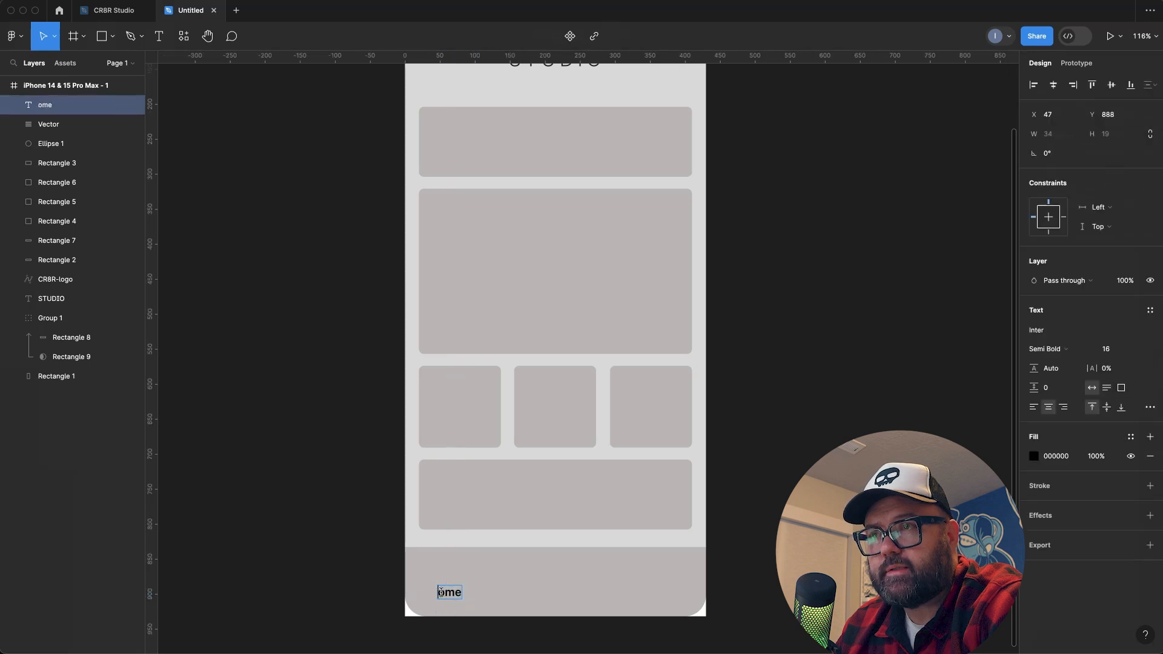
{"action": "type", "text": "H"}
{"action": "key", "text": "Escape"}
{"action": "key", "text": "Escape"}
Draw a small icon circle above Home with fill 999191, and color the Home label 625757.
{"action": "key", "text": "o"}
{"action": "left_click_drag", "start_coordinate": [441, 567], "coordinate": [465, 592]}
{"action": "scroll", "coordinate": [478, 579], "scroll_direction": "up", "scroll_amount": 3, "text": "ctrl"}
{"action": "left_click", "coordinate": [488, 578]}
{"action": "left_click", "coordinate": [1034, 330]}
{"action": "left_click", "coordinate": [464, 606]}
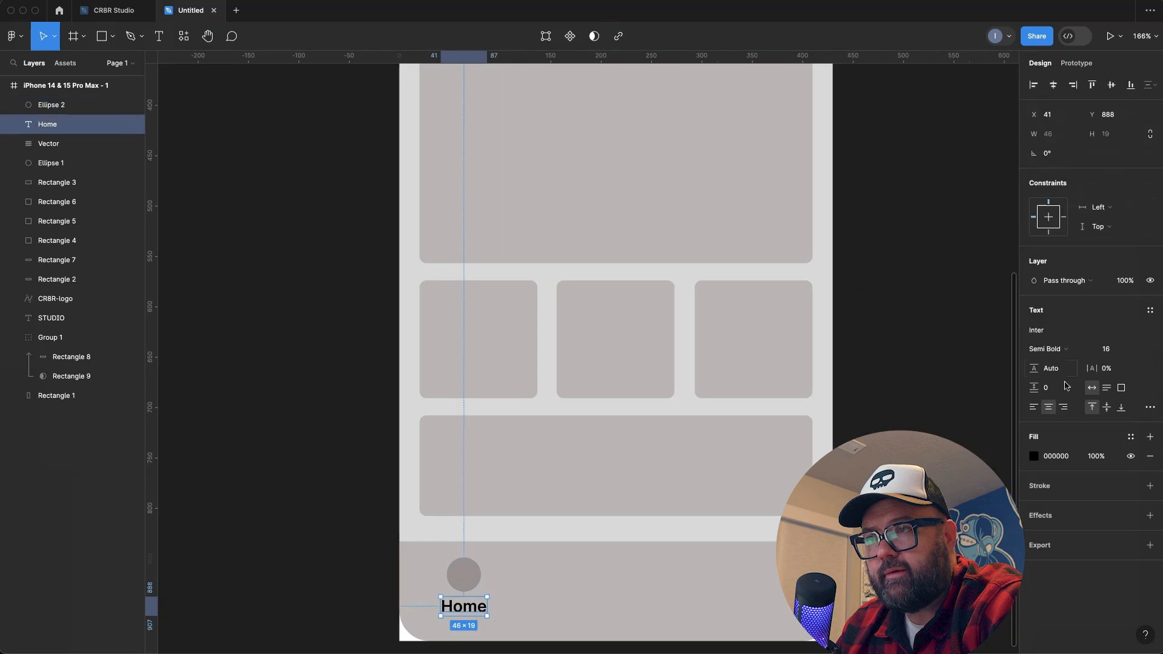
Duplicate the Home circle and label to the right and change the copy's label to "Portfolio".
{"action": "left_click", "coordinate": [469, 579], "text": "shift"}
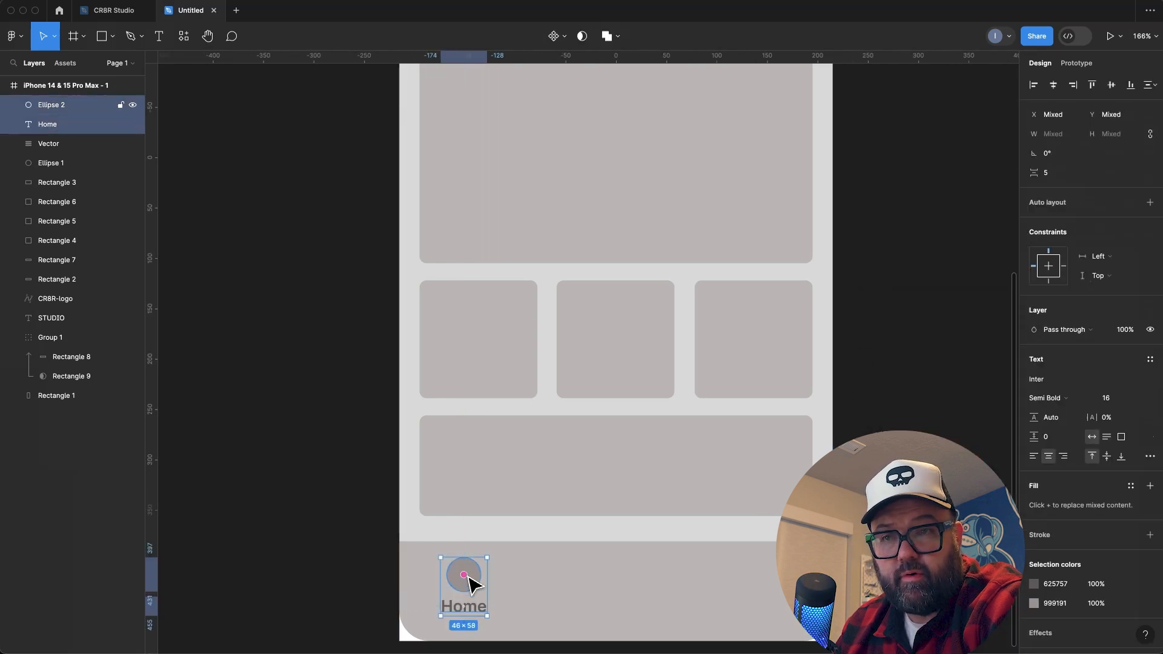
{"action": "left_click_drag", "start_coordinate": [469, 590], "coordinate": [543, 590], "text": "alt"}
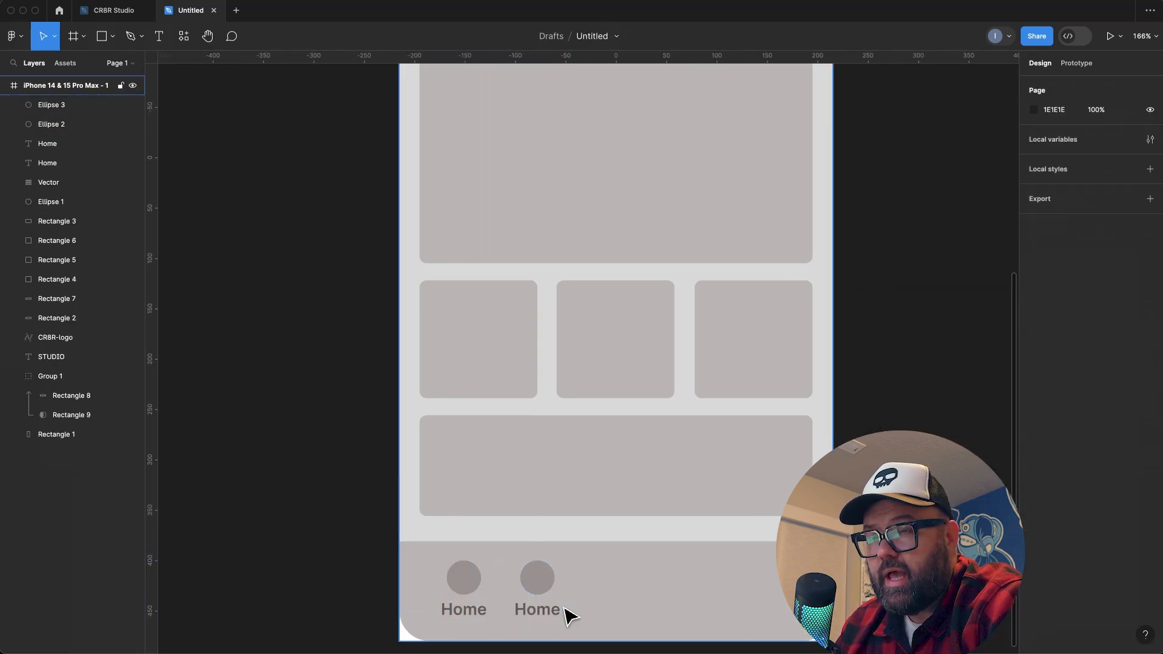
{"action": "double_click", "coordinate": [539, 609]}
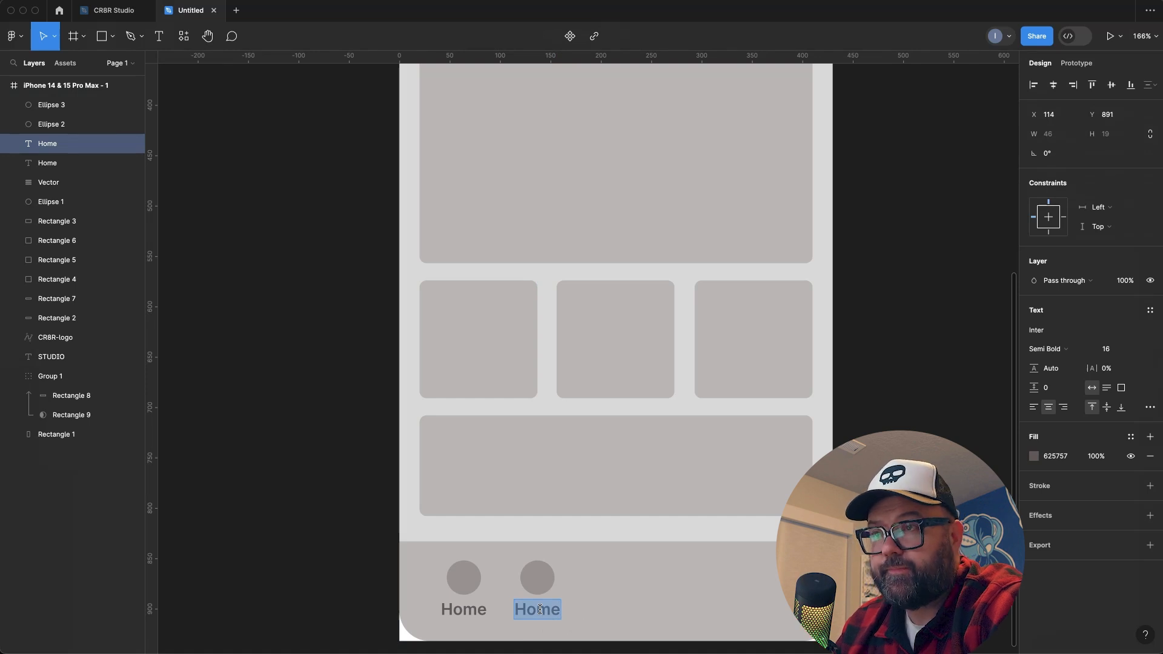
Duplicate the Portfolio item to the footer's center, relabel the copy "Pricing", and nudge the Portfolio item slightly left.
{"action": "left_click", "coordinate": [539, 583], "text": "shift"}
{"action": "left_click_drag", "start_coordinate": [539, 593], "coordinate": [616, 593], "text": "alt"}
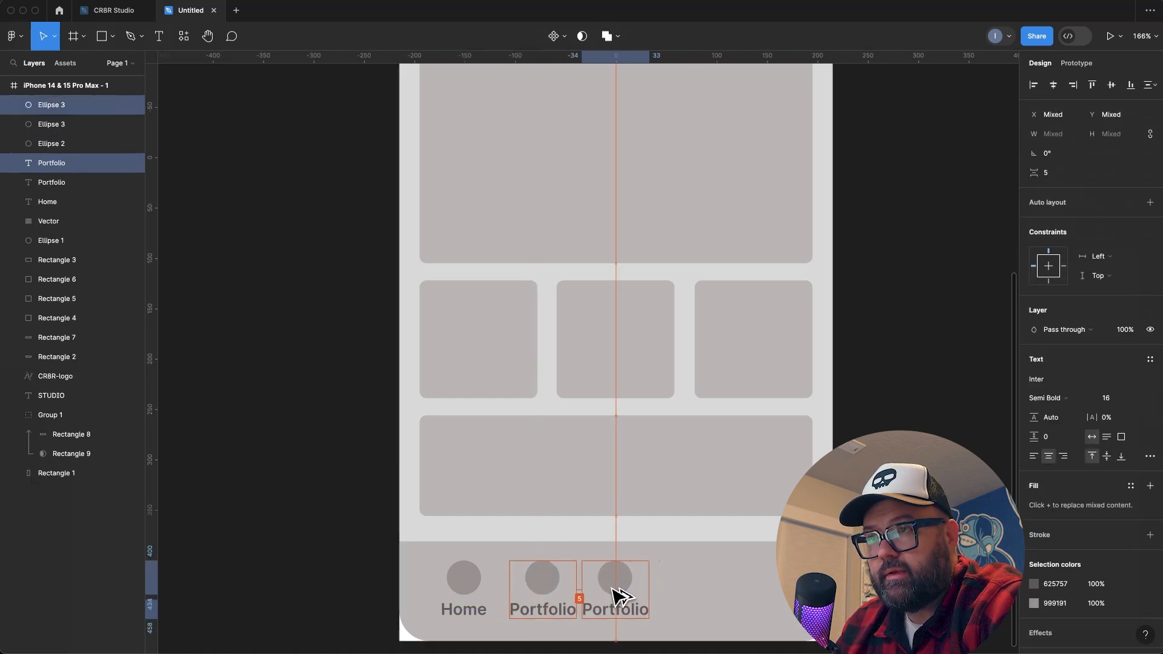
{"action": "key", "text": "Escape"}
{"action": "left_click", "coordinate": [550, 610]}
{"action": "left_click_drag", "start_coordinate": [549, 576], "coordinate": [555, 583], "text": "shift"}
{"action": "left_click", "coordinate": [616, 613]}
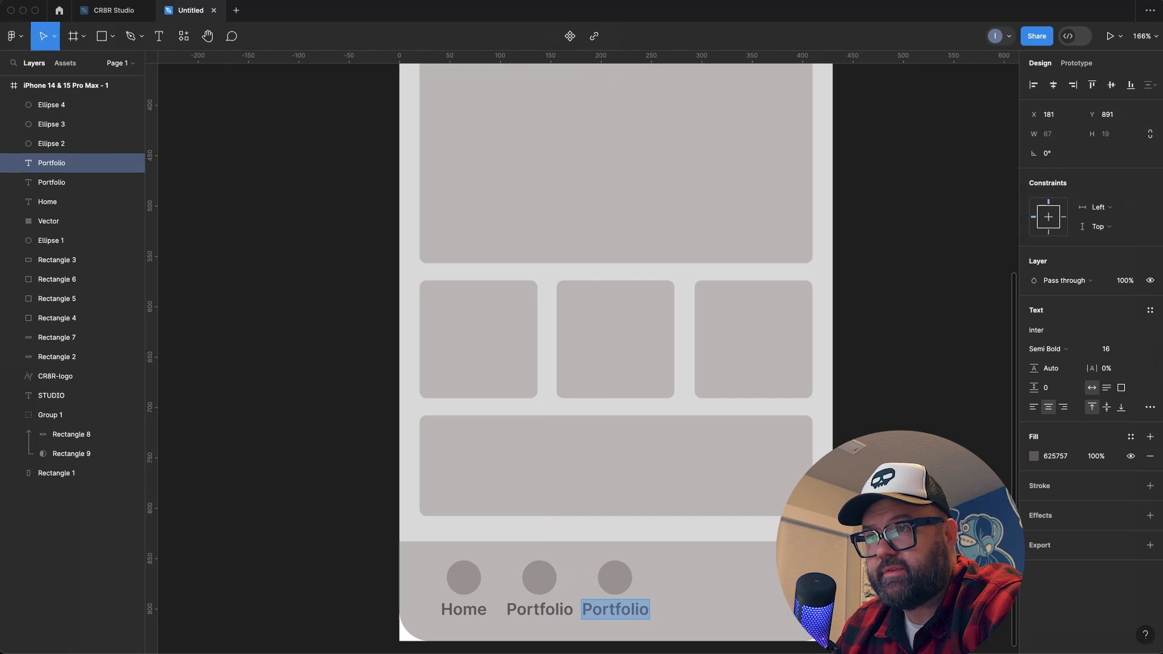
Duplicate the Pricing item as a fourth item labelled "Contact" and copy that item to the right as a fifth.
{"action": "left_click", "coordinate": [624, 591], "text": "shift"}
{"action": "double_click", "coordinate": [691, 611]}
{"action": "left_click_drag", "start_coordinate": [626, 594], "coordinate": [770, 592], "text": "alt"}
{"action": "type", "text": "Contact"}
{"action": "key", "text": "Escape"}
{"action": "left_click", "coordinate": [688, 579], "text": "shift"}
{"action": "left_click", "coordinate": [624, 612]}
Change the fourth navigation item's label to "FAQs".
{"action": "left_click", "coordinate": [682, 609]}
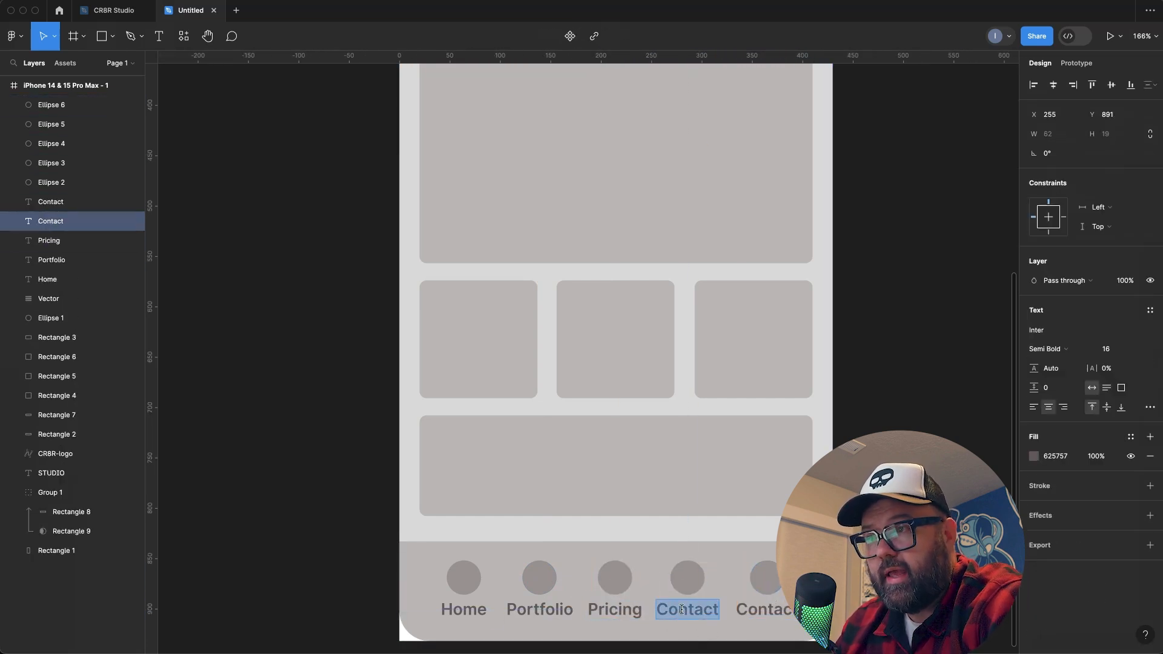
{"action": "key", "text": "Escape"}
{"action": "scroll", "coordinate": [670, 529], "scroll_direction": "down", "scroll_amount": 3, "text": "super"}
{"action": "scroll", "coordinate": [670, 529], "scroll_direction": "up", "scroll_amount": 1, "text": "super"}
Adjust the horizontal positions of the Home and Portfolio items in the footer.
{"action": "left_click", "coordinate": [498, 595]}
{"action": "left_click", "coordinate": [495, 570], "text": "shift"}
{"action": "scroll", "coordinate": [761, 592], "scroll_direction": "down", "scroll_amount": 1}
{"action": "left_click", "coordinate": [558, 585]}
{"action": "left_click_drag", "start_coordinate": [557, 563], "coordinate": [553, 563], "text": "shift"}
{"action": "key", "text": "Escape"}
Adjust the horizontal positions of the Pricing, FAQs and Contact items in the footer.
{"action": "left_click", "coordinate": [685, 585]}
{"action": "left_click", "coordinate": [685, 567], "text": "shift"}
{"action": "key", "text": "Escape"}
{"action": "key", "text": "Escape"}
{"action": "left_click_drag", "start_coordinate": [685, 566], "coordinate": [625, 564]}
{"action": "left_click", "coordinate": [765, 586]}
{"action": "left_click", "coordinate": [692, 585]}
{"action": "left_click", "coordinate": [636, 587]}
{"action": "left_click", "coordinate": [833, 555]}
Distribute the five footer icon circles with equal horizontal spacing.
{"action": "scroll", "coordinate": [833, 554], "scroll_direction": "down", "scroll_amount": 2, "text": "super"}
{"action": "left_click", "coordinate": [772, 559]}
{"action": "left_click", "coordinate": [725, 563], "text": "shift"}
{"action": "left_click", "coordinate": [671, 560], "text": "shift"}
{"action": "left_click", "coordinate": [619, 560], "text": "shift"}
{"action": "left_click", "coordinate": [568, 560], "text": "shift"}
{"action": "left_click", "coordinate": [1150, 86]}
{"action": "left_click", "coordinate": [1088, 138]}
Line up the footer labels, including FAQs, under their icon circles.
{"action": "scroll", "coordinate": [671, 580], "scroll_direction": "up", "scroll_amount": 5, "text": "super"}
{"action": "left_click", "coordinate": [676, 581]}
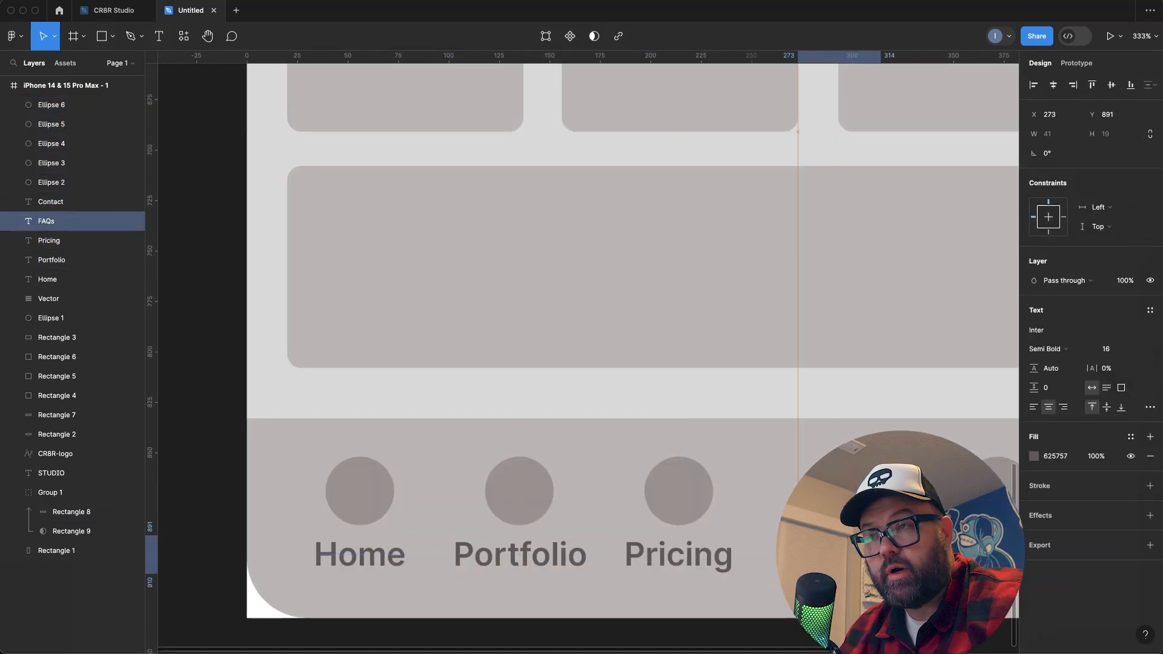
{"action": "key", "text": "Escape"}
Examine the whole wireframe from the logo header down to the footer navigation.
{"action": "scroll", "coordinate": [787, 424], "scroll_direction": "down", "scroll_amount": 8, "text": "super"}
{"action": "scroll", "coordinate": [881, 350], "scroll_direction": "up", "scroll_amount": 2}
{"action": "scroll", "coordinate": [715, 309], "scroll_direction": "up", "scroll_amount": 4, "text": "super"}
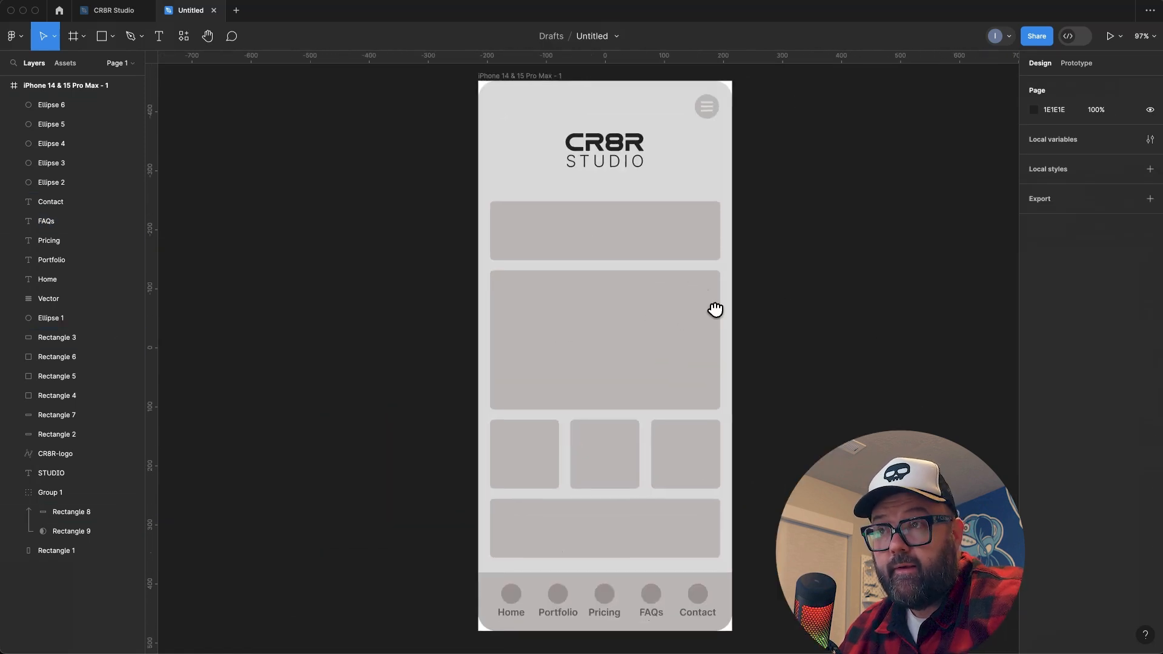
{"action": "scroll", "coordinate": [636, 234], "scroll_direction": "down", "scroll_amount": 2, "text": "super"}
{"action": "scroll", "coordinate": [649, 270], "scroll_direction": "up", "scroll_amount": 3, "text": "super"}
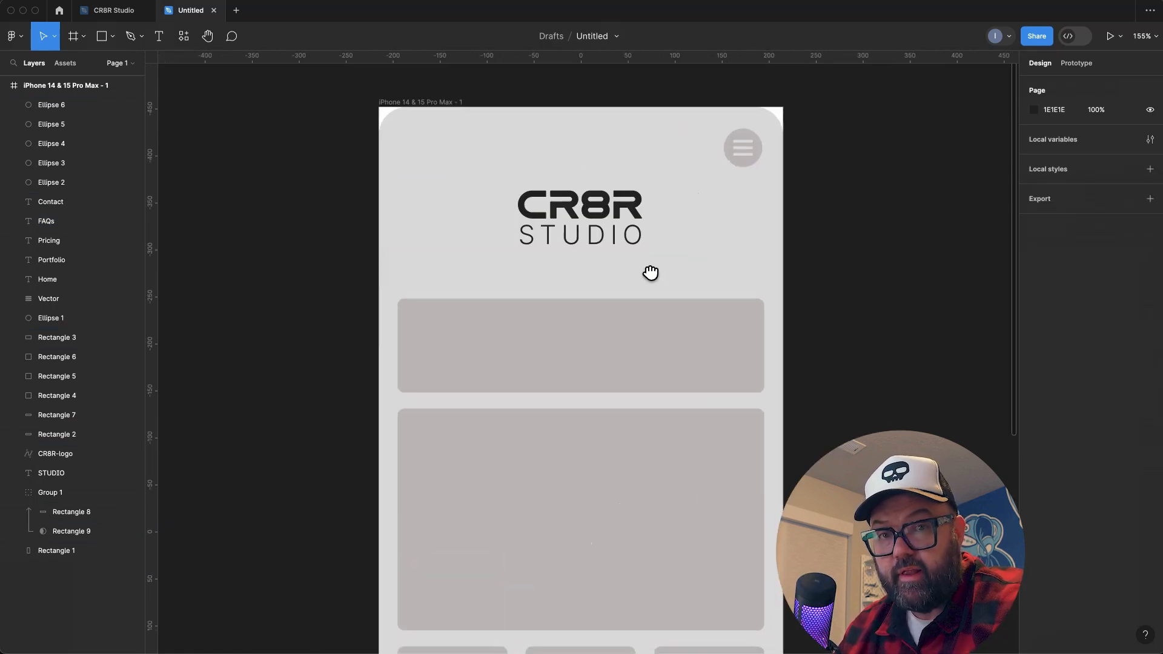
{"action": "scroll", "coordinate": [654, 190], "scroll_direction": "down", "scroll_amount": 6}
{"action": "scroll", "coordinate": [636, 97], "scroll_direction": "down", "scroll_amount": 2, "text": "super"}
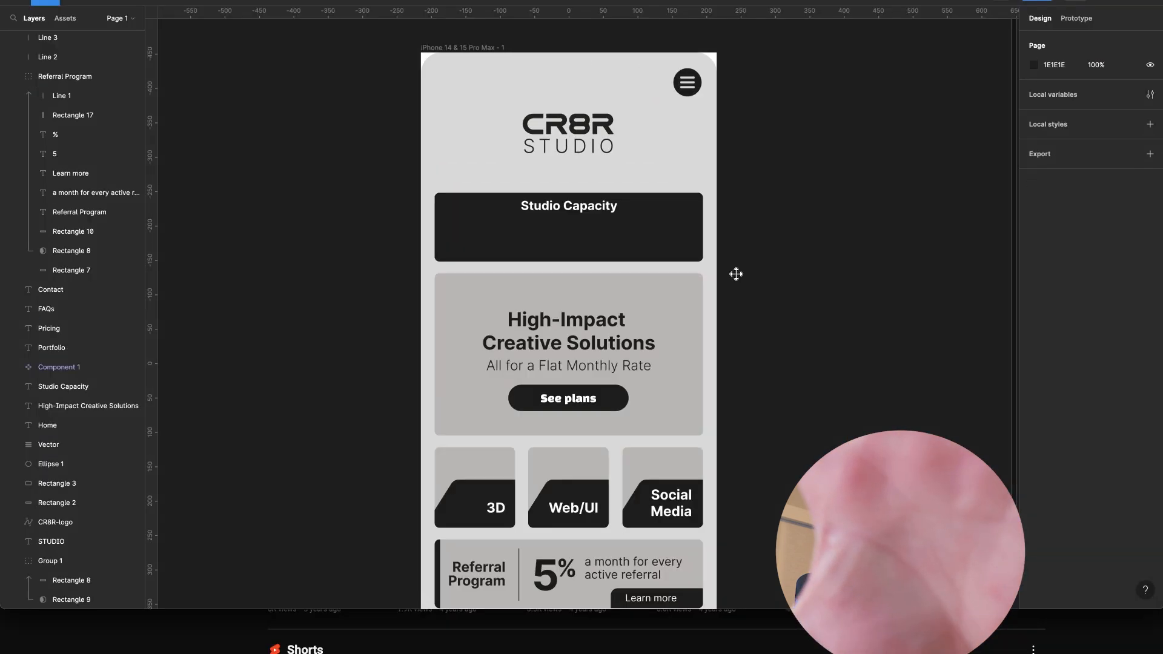
Duplicate the dark background rectangle of the Studio Capacity card and fill the copy with grey BAB5B5.
{"action": "left_click", "coordinate": [602, 220]}
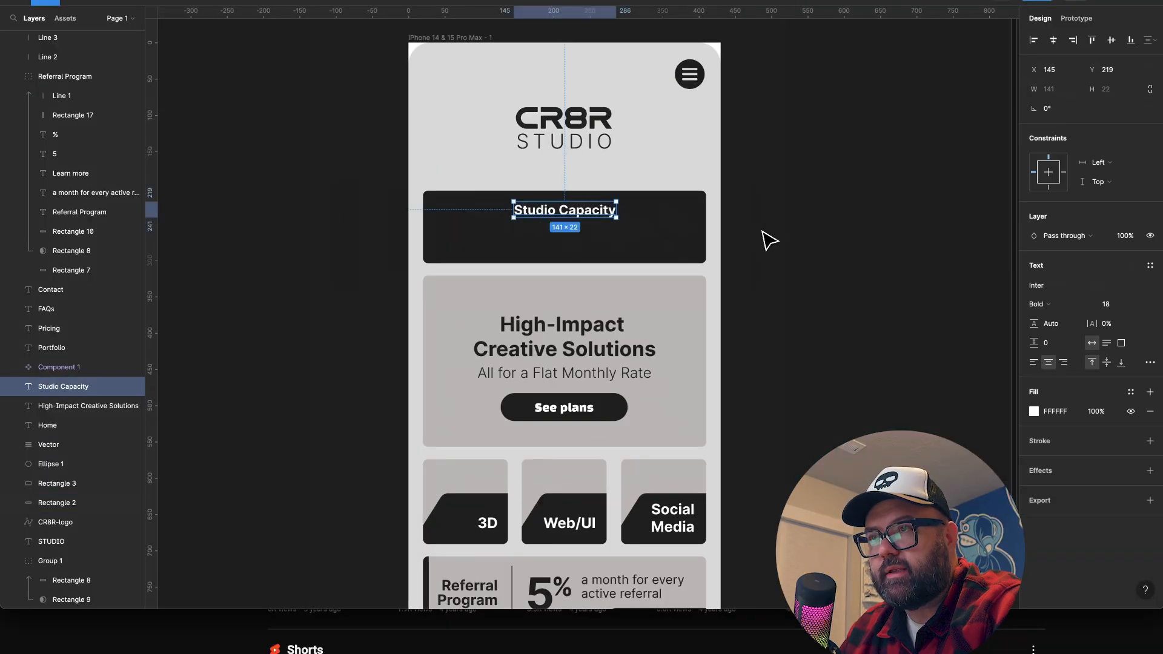
{"action": "left_click", "coordinate": [764, 239]}
{"action": "left_click_drag", "start_coordinate": [516, 231], "coordinate": [516, 238], "text": "alt"}
{"action": "left_click", "coordinate": [1034, 285]}
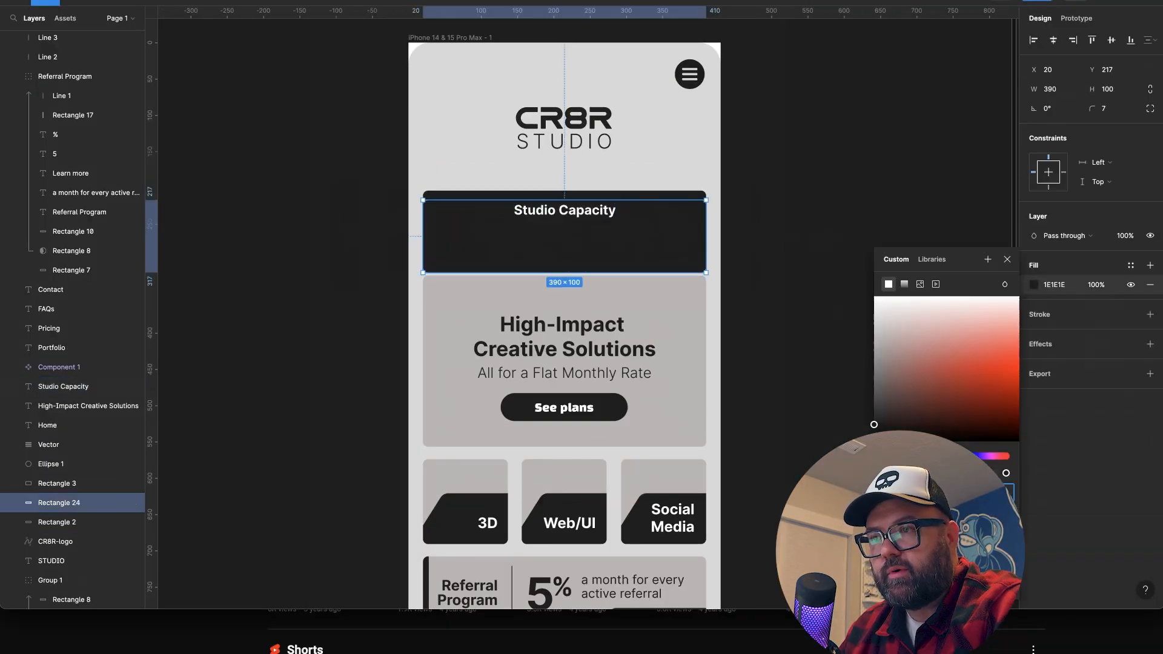
{"action": "left_click", "coordinate": [889, 465]}
{"action": "left_click", "coordinate": [679, 309]}
Shrink the grey rectangle into a bar about 44 px high, evenly inset beneath the Studio Capacity title.
{"action": "left_click_drag", "start_coordinate": [598, 200], "coordinate": [597, 228]}
{"action": "left_click_drag", "start_coordinate": [707, 271], "coordinate": [648, 259], "text": "alt"}
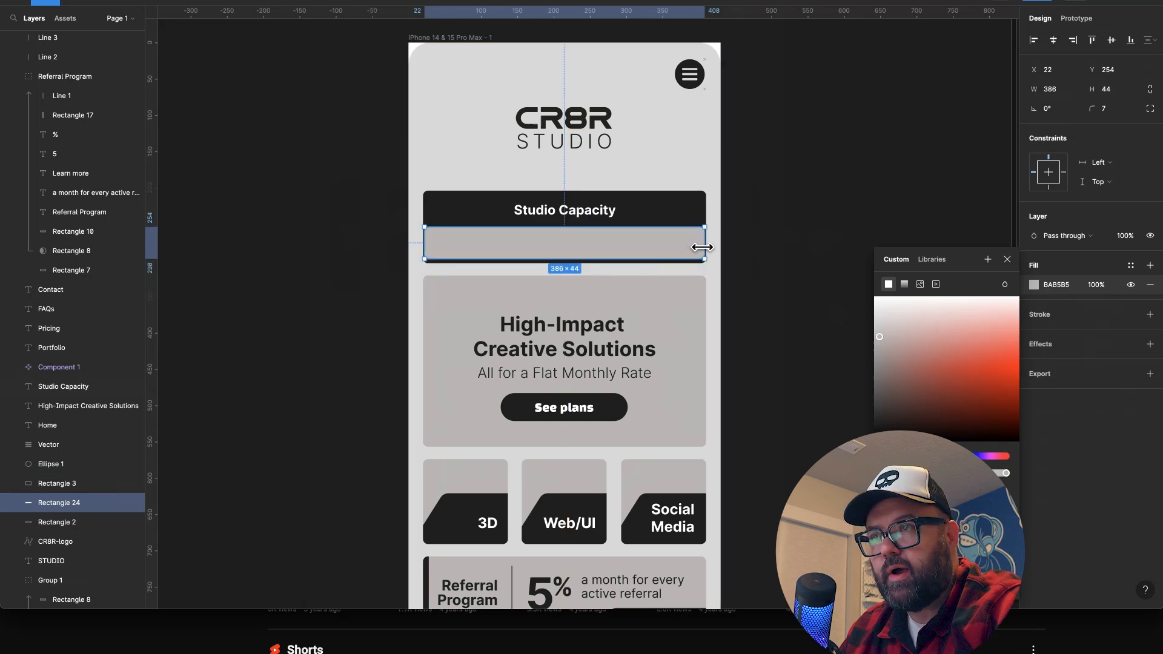
{"action": "scroll", "coordinate": [703, 247], "scroll_direction": "up", "scroll_amount": 3, "text": "ctrl"}
{"action": "left_click", "coordinate": [657, 249]}
{"action": "scroll", "coordinate": [656, 278], "scroll_direction": "up", "scroll_amount": 3, "text": "ctrl"}
{"action": "scroll", "coordinate": [758, 281], "scroll_direction": "down", "scroll_amount": 2, "text": "ctrl"}
{"action": "left_click", "coordinate": [785, 287]}
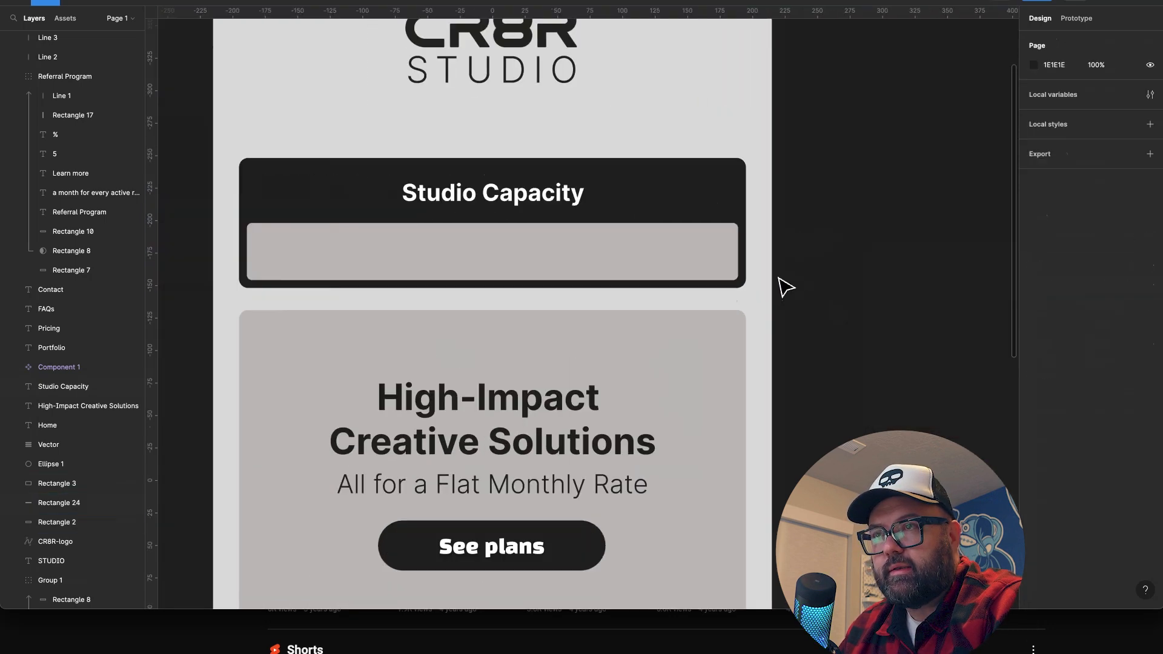
Draw a thin vertical black divider, about 3 × 49 px, across the start of the grey capacity bar.
{"action": "scroll", "coordinate": [752, 308], "scroll_direction": "left", "scroll_amount": 3}
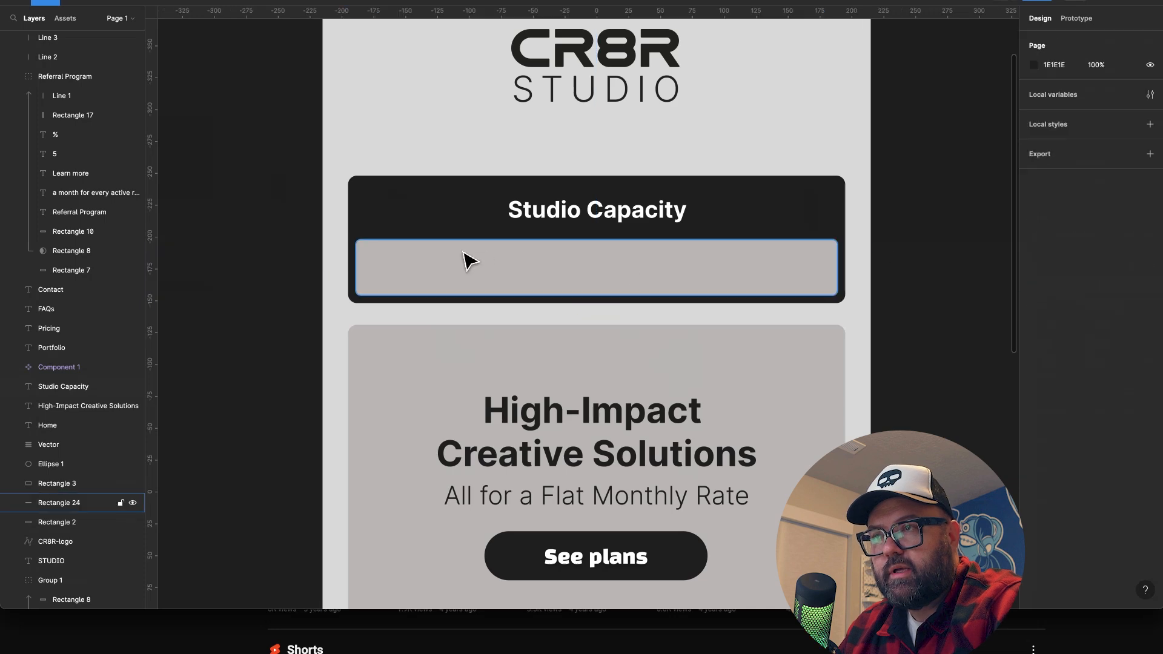
{"action": "key", "text": "r"}
{"action": "mouse_move", "coordinate": [378, 237]}
{"action": "left_mouse_down"}
{"action": "mouse_move", "coordinate": [382, 299]}
{"action": "mouse_move", "coordinate": [399, 280]}
{"action": "mouse_move", "coordinate": [421, 280]}
{"action": "mouse_move", "coordinate": [383, 283]}
{"action": "mouse_move", "coordinate": [498, 287]}
{"action": "left_mouse_up"}
{"action": "left_click", "coordinate": [1034, 285]}
{"action": "left_click", "coordinate": [956, 242]}
{"action": "scroll", "coordinate": [452, 253], "scroll_direction": "up", "scroll_amount": 2, "text": "super"}
{"action": "key", "text": "super+z"}
{"action": "left_click", "coordinate": [369, 283], "text": "shift"}
{"action": "key", "text": "super+z"}
Duplicate the dividers in growing sets along the capacity bar, keeping 16 px gaps between them.
{"action": "scroll", "coordinate": [397, 284], "scroll_direction": "up", "scroll_amount": 3, "text": "super"}
{"action": "left_click", "coordinate": [397, 283], "text": "shift"}
{"action": "left_click", "coordinate": [349, 287], "text": "shift"}
{"action": "left_click_drag", "start_coordinate": [399, 296], "coordinate": [597, 299], "text": "alt+shift"}
{"action": "left_click", "coordinate": [497, 297], "text": "shift"}
{"action": "left_click", "coordinate": [448, 297], "text": "shift"}
{"action": "left_click", "coordinate": [398, 297], "text": "shift"}
{"action": "left_click", "coordinate": [350, 297], "text": "shift"}
{"action": "left_click_drag", "start_coordinate": [400, 297], "coordinate": [802, 297], "text": "alt+shift"}
{"action": "scroll", "coordinate": [902, 294], "scroll_direction": "down", "scroll_amount": 2, "text": "super"}
{"action": "middle_click_drag", "start_coordinate": [909, 294], "coordinate": [574, 329]}
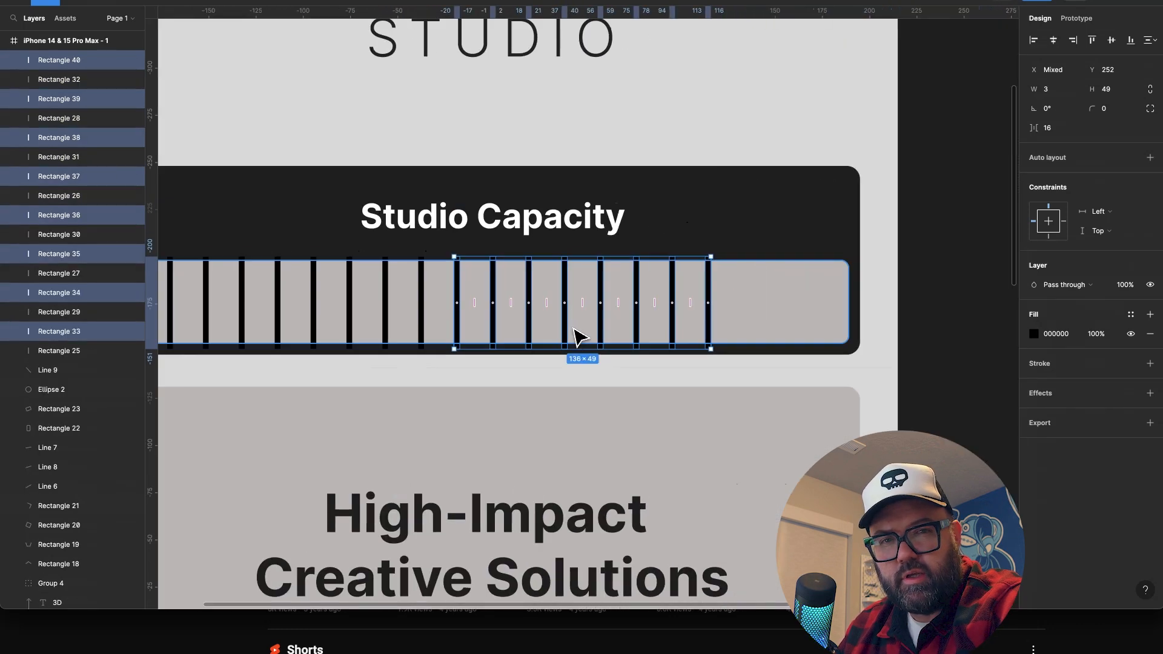
Duplicate three of the dividers to fill the remaining right end of the capacity bar at the same spacing.
{"action": "scroll", "coordinate": [575, 333], "scroll_direction": "down", "scroll_amount": 2, "text": "super"}
{"action": "left_click", "coordinate": [509, 371]}
{"action": "left_click", "coordinate": [675, 327]}
{"action": "left_click", "coordinate": [648, 327], "text": "shift"}
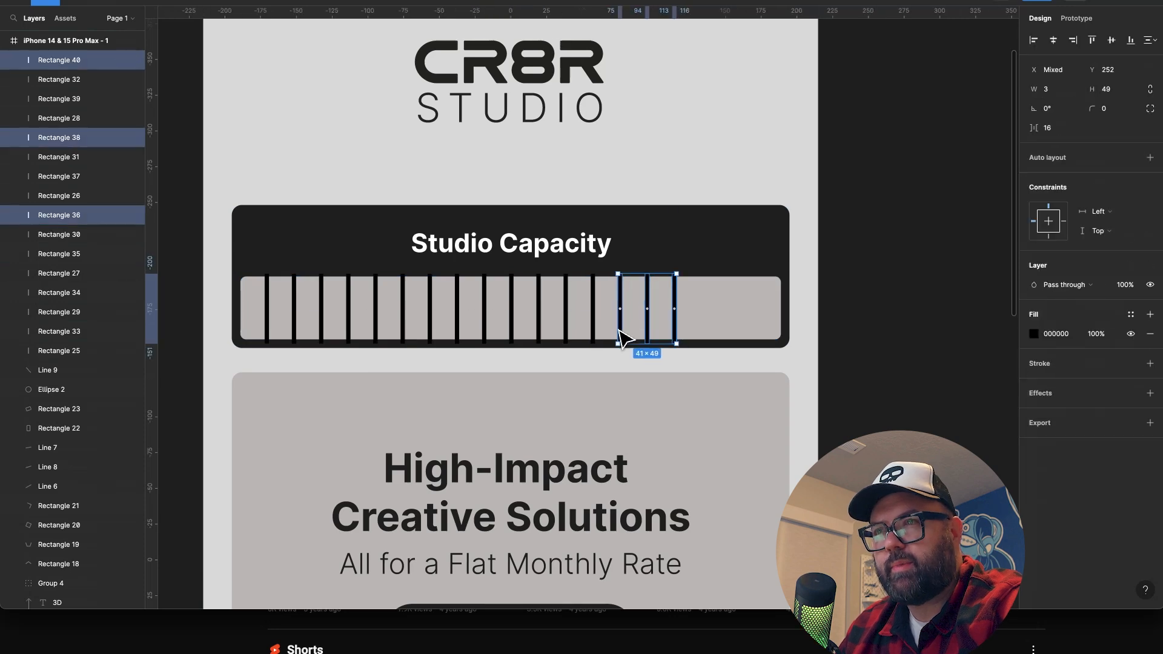
{"action": "left_click", "coordinate": [620, 327], "text": "shift"}
{"action": "scroll", "coordinate": [625, 327], "scroll_direction": "up", "scroll_amount": 3, "text": "super"}
{"action": "left_click_drag", "start_coordinate": [660, 332], "coordinate": [792, 332], "text": "alt+shift"}
{"action": "left_click", "coordinate": [943, 335]}
{"action": "scroll", "coordinate": [943, 335], "scroll_direction": "down", "scroll_amount": 2, "text": "super"}
Flatten all the black dividers on the capacity bar into a single vector shape.
{"action": "left_click", "coordinate": [857, 336]}
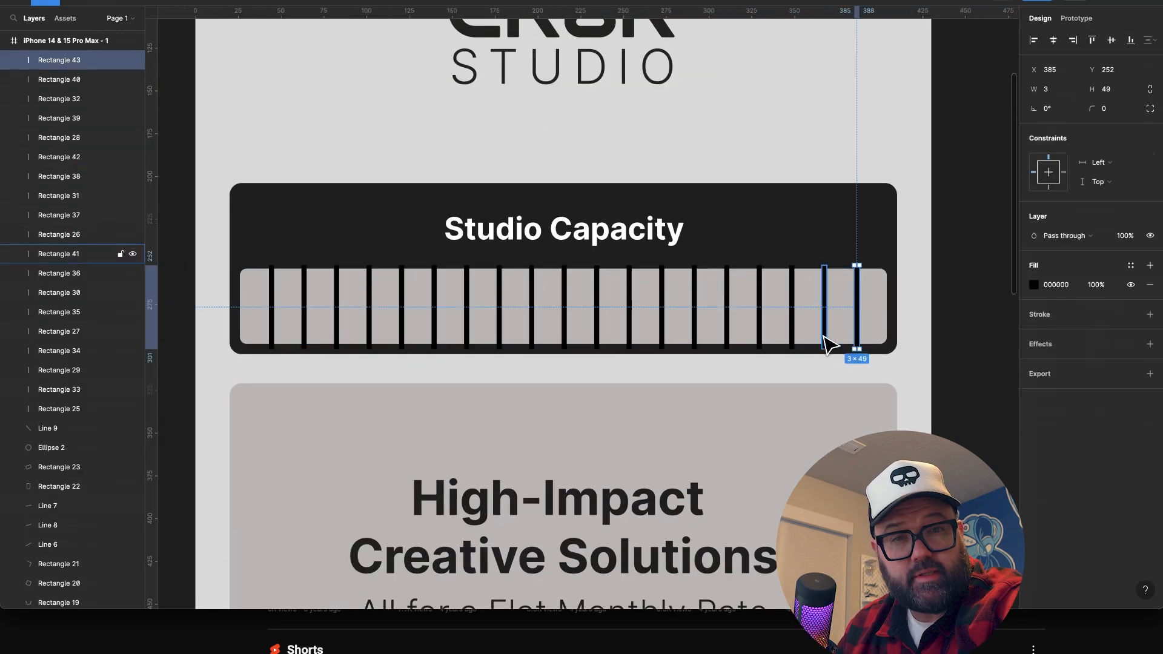
{"action": "left_click", "coordinate": [823, 336], "text": "shift"}
{"action": "left_click", "coordinate": [792, 336], "text": "shift"}
{"action": "left_click", "coordinate": [759, 336], "text": "shift"}
{"action": "left_click", "coordinate": [726, 337], "text": "shift"}
{"action": "left_click", "coordinate": [694, 336], "text": "shift"}
{"action": "left_click", "coordinate": [662, 334], "text": "shift"}
{"action": "left_click", "coordinate": [630, 336], "text": "shift"}
{"action": "left_click", "coordinate": [597, 336], "text": "shift"}
{"action": "left_click", "coordinate": [531, 336], "text": "shift"}
{"action": "left_click", "coordinate": [467, 336], "text": "shift"}
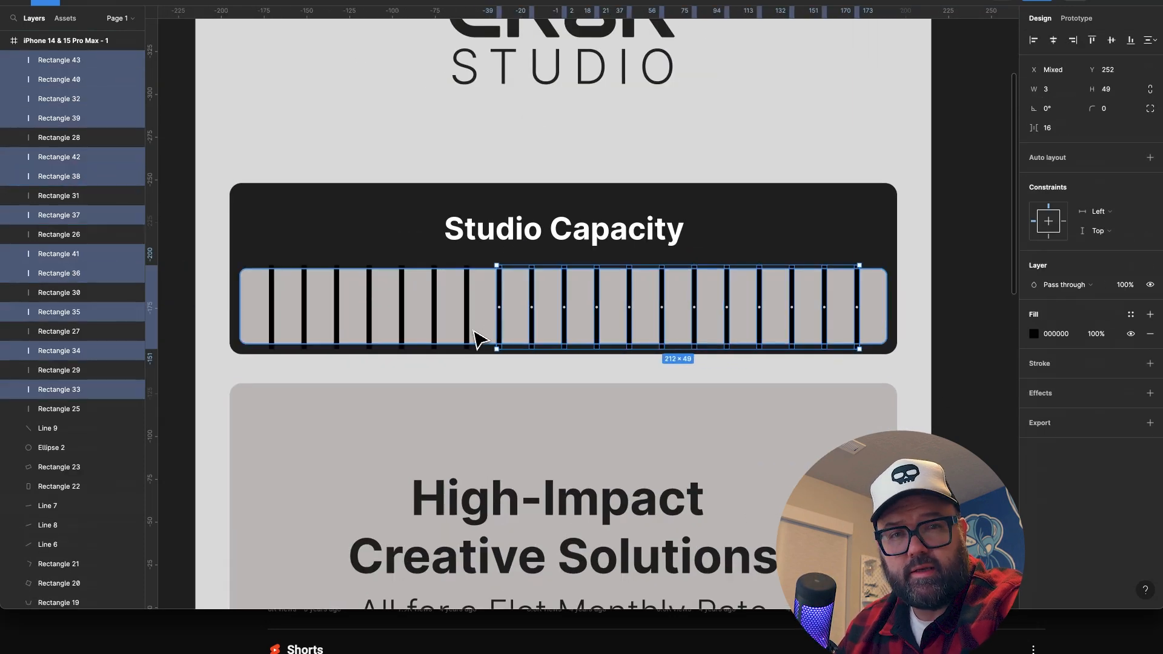
{"action": "left_click", "coordinate": [402, 336], "text": "shift"}
{"action": "left_click", "coordinate": [369, 336], "text": "shift"}
{"action": "left_click", "coordinate": [304, 336], "text": "shift"}
{"action": "left_click", "coordinate": [271, 336], "text": "shift"}
{"action": "right_click", "coordinate": [82, 391]}
{"action": "left_click", "coordinate": [115, 415]}
{"action": "left_click", "coordinate": [952, 337]}
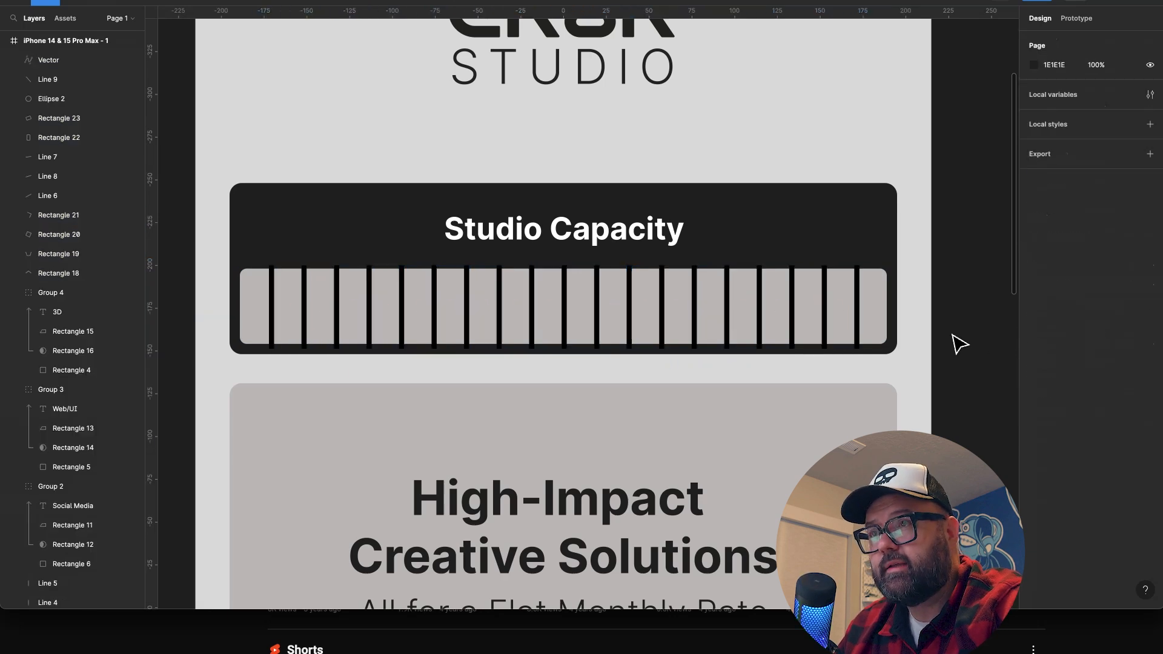
Nudge the grey bar and its dividers up to Y 239 for the dividers, and the Studio Capacity title up to Y 211.
{"action": "scroll", "coordinate": [920, 333], "scroll_direction": "down", "scroll_amount": 2, "text": "super"}
{"action": "left_click", "coordinate": [865, 321]}
{"action": "left_click", "coordinate": [881, 318], "text": "shift"}
{"action": "key", "text": "shift+Up"}
{"action": "left_click", "coordinate": [680, 255]}
{"action": "key", "text": "Up"}
{"action": "key", "text": "Up"}
{"action": "key", "text": "Up"}
{"action": "key", "text": "Up"}
{"action": "key", "text": "Up"}
{"action": "key", "text": "Up"}
{"action": "left_click", "coordinate": [756, 299]}
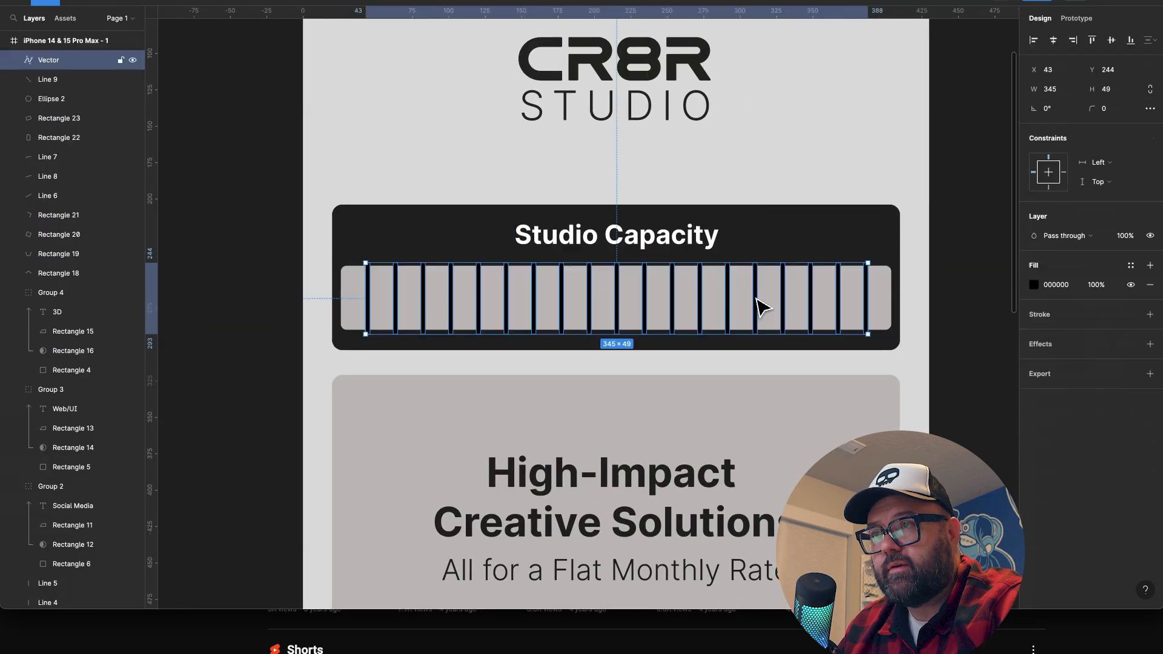
{"action": "left_click", "coordinate": [888, 311], "text": "shift"}
{"action": "key", "text": "Up"}
{"action": "key", "text": "Up"}
{"action": "key", "text": "Up"}
{"action": "left_click", "coordinate": [709, 245]}
{"action": "key", "text": "Up"}
{"action": "left_click", "coordinate": [982, 329]}
Copy the card title below the capacity bar and change the copy's text to Low.
{"action": "left_click_drag", "start_coordinate": [634, 230], "coordinate": [519, 341], "text": "alt"}
{"action": "double_click", "coordinate": [519, 341]}
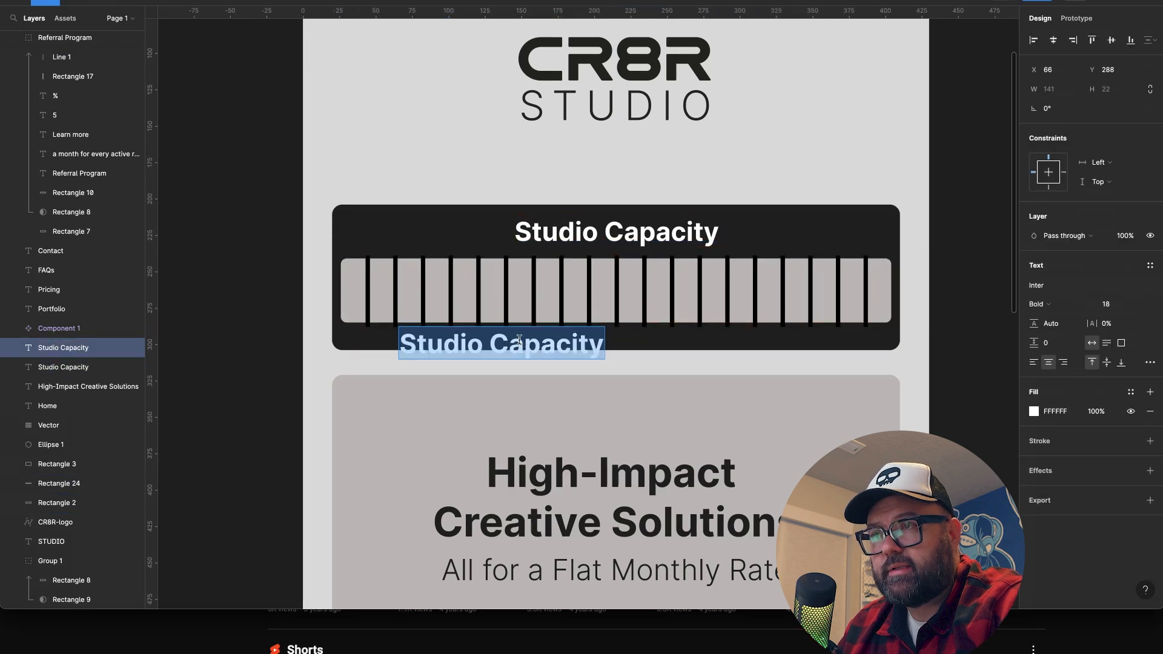
{"action": "type", "text": "Low"}
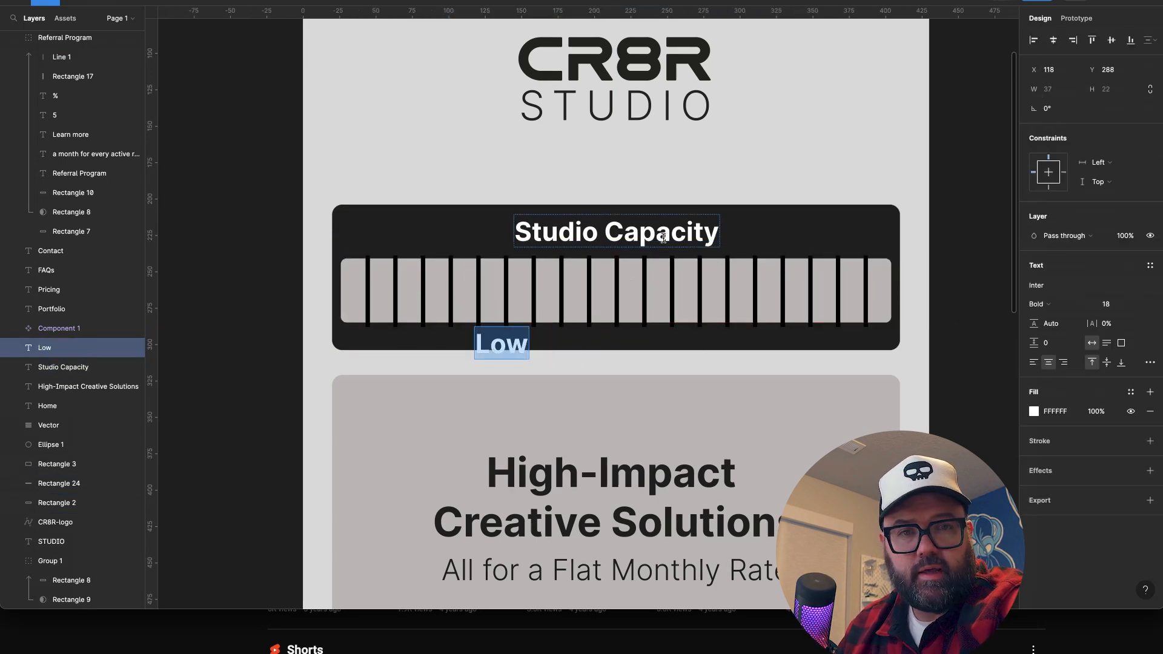
Change the card title to Studio Availability.
{"action": "double_click", "coordinate": [663, 238]}
{"action": "type", "text": "Availability"}
{"action": "double_click", "coordinate": [680, 238]}
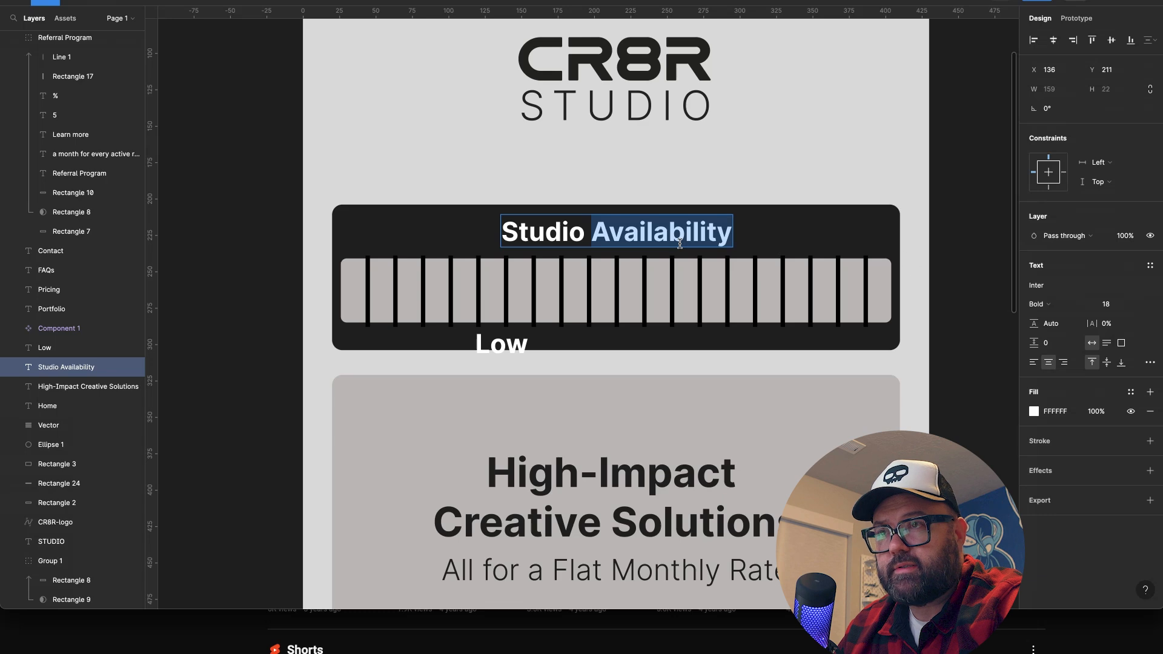
{"action": "key", "text": "Escape"}
Set the Low label to Medium weight, size 12, and place it beneath the left end of the capacity bar.
{"action": "left_click", "coordinate": [1047, 304]}
{"action": "left_click_drag", "start_coordinate": [521, 347], "coordinate": [371, 341]}
{"action": "left_click", "coordinate": [1070, 276]}
{"action": "left_click", "coordinate": [1111, 306]}
{"action": "type", "text": "14"}
{"action": "key", "text": "Tab"}
Duplicate the Low label beneath the right end of the bar, right-align it, and change its text to High.
{"action": "left_click", "coordinate": [972, 339]}
{"action": "left_click_drag", "start_coordinate": [371, 342], "coordinate": [877, 357], "text": "alt+shift"}
{"action": "left_click", "coordinate": [1063, 362]}
{"action": "double_click", "coordinate": [866, 337]}
{"action": "type", "text": "High"}
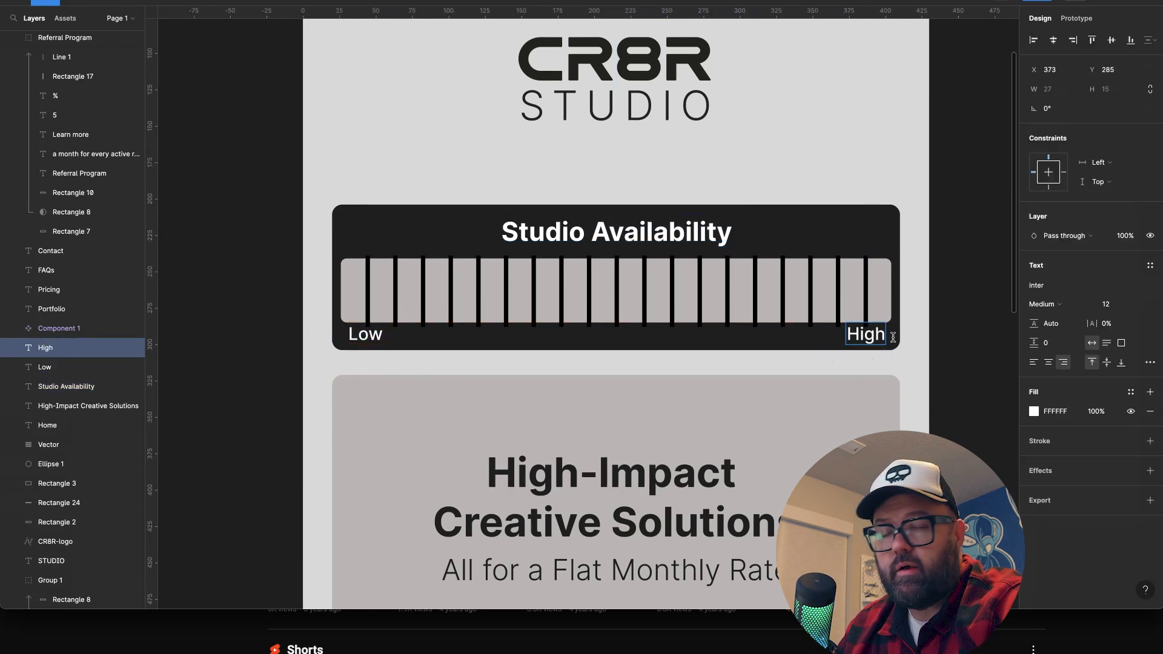
{"action": "key", "text": "Escape"}
Set the fill of the flattened dividers to 222220 so they match the dark card.
{"action": "scroll", "coordinate": [771, 351], "scroll_direction": "down", "scroll_amount": 5, "text": "ctrl"}
{"action": "left_click", "coordinate": [771, 351]}
{"action": "scroll", "coordinate": [666, 278], "scroll_direction": "up", "scroll_amount": 8, "text": "ctrl"}
{"action": "scroll", "coordinate": [617, 262], "scroll_direction": "left", "scroll_amount": 3}
{"action": "left_click", "coordinate": [639, 264]}
{"action": "left_click", "coordinate": [1034, 285]}
{"action": "left_click", "coordinate": [545, 333]}
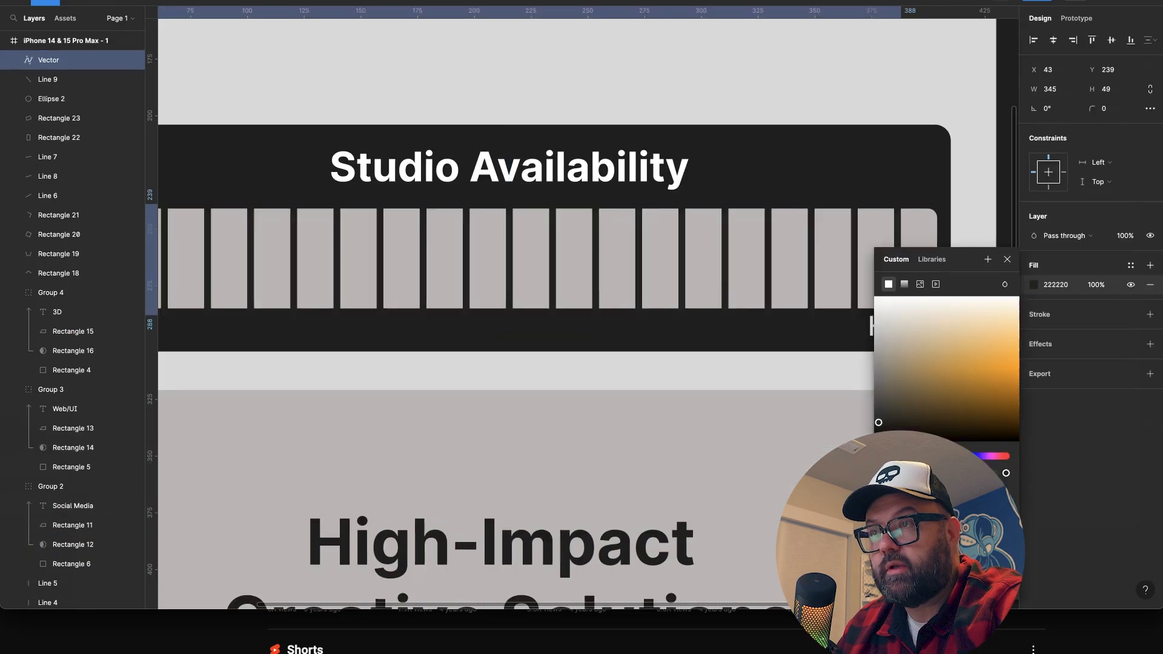
{"action": "left_click", "coordinate": [1007, 259]}
{"action": "left_click", "coordinate": [963, 248]}
Format both the Low and High labels in uppercase at font size 10.
{"action": "scroll", "coordinate": [960, 248], "scroll_direction": "down", "scroll_amount": 5, "text": "ctrl"}
{"action": "left_click", "coordinate": [929, 288]}
{"action": "left_click", "coordinate": [530, 288], "text": "shift"}
{"action": "left_click", "coordinate": [1150, 411]}
{"action": "left_click", "coordinate": [961, 417]}
{"action": "left_click", "coordinate": [1117, 355]}
{"action": "type", "text": "10"}
Nudge the Low and High labels slightly downward together beneath the capacity bar.
{"action": "scroll", "coordinate": [542, 297], "scroll_direction": "up", "scroll_amount": 2, "text": "ctrl"}
{"action": "left_click", "coordinate": [301, 312]}
{"action": "left_click", "coordinate": [789, 317], "text": "shift"}
{"action": "key", "text": "Down"}
{"action": "key", "text": "Down"}
{"action": "key", "text": "Down"}
Change the card title from Studio Availability back to Studio Capacity.
{"action": "scroll", "coordinate": [842, 314], "scroll_direction": "down", "scroll_amount": 5, "text": "ctrl"}
{"action": "scroll", "coordinate": [898, 339], "scroll_direction": "right", "scroll_amount": 3}
{"action": "scroll", "coordinate": [748, 330], "scroll_direction": "up", "scroll_amount": 5, "text": "ctrl"}
{"action": "double_click", "coordinate": [658, 261]}
{"action": "double_click", "coordinate": [659, 262]}
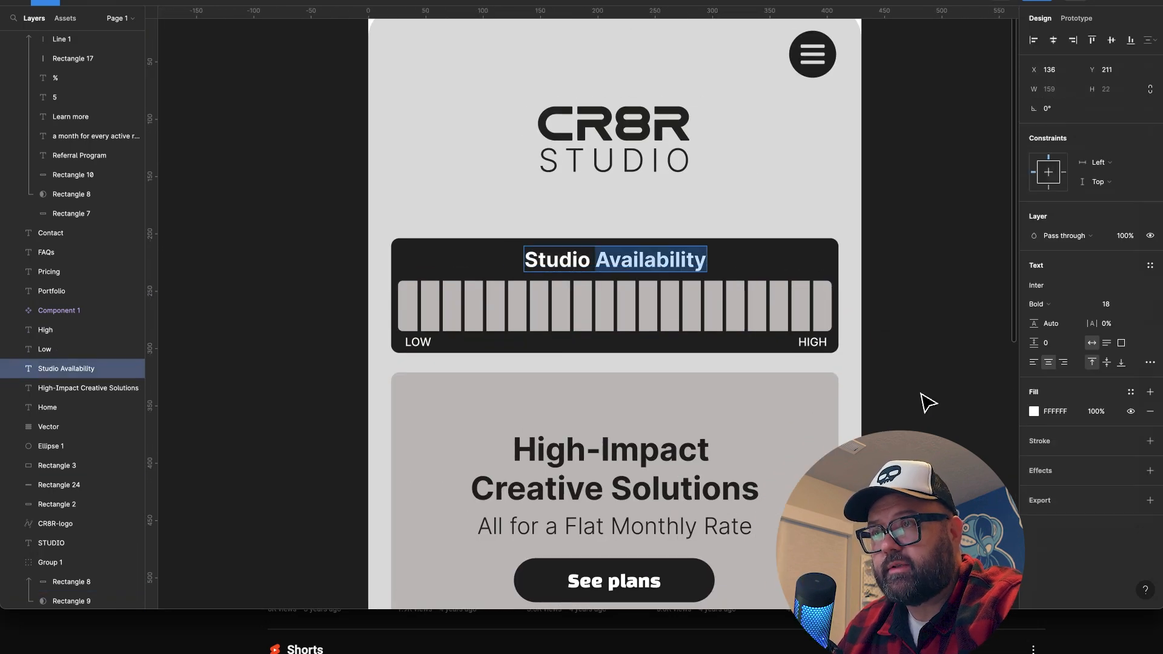
{"action": "left_click", "coordinate": [649, 264]}
Change the High label to full and the Low label to empty, left-aligning the empty label under the bar's start.
{"action": "double_click", "coordinate": [811, 341]}
{"action": "type", "text": "full"}
{"action": "double_click", "coordinate": [418, 342]}
{"action": "left_click", "coordinate": [1034, 364]}
{"action": "left_click_drag", "start_coordinate": [417, 347], "coordinate": [422, 348]}
{"action": "left_click", "coordinate": [881, 349]}
Set the text size of the See plans button to 14.
{"action": "scroll", "coordinate": [921, 348], "scroll_direction": "down", "scroll_amount": 4}
{"action": "scroll", "coordinate": [921, 349], "scroll_direction": "down", "scroll_amount": 5, "text": "ctrl"}
{"action": "scroll", "coordinate": [920, 349], "scroll_direction": "up", "scroll_amount": 2}
{"action": "double_click", "coordinate": [793, 464]}
{"action": "left_click", "coordinate": [1123, 349]}
{"action": "type", "text": "14"}
{"action": "key", "text": "Return"}
{"action": "left_click", "coordinate": [771, 291]}
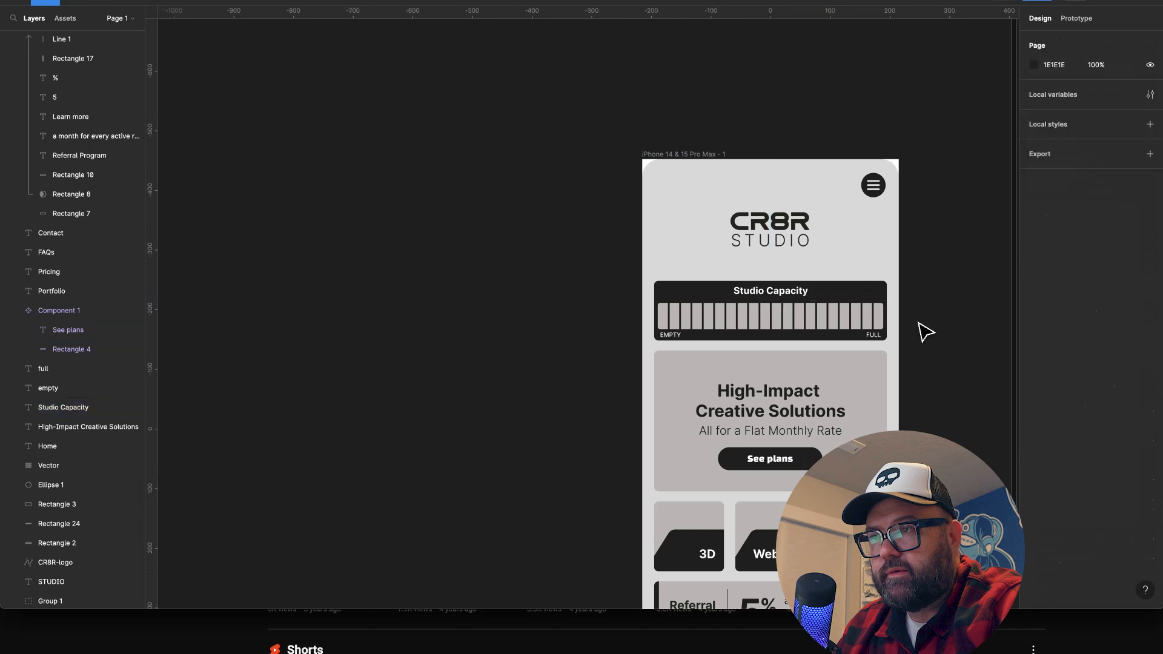
Nudge the capacity bar with its dividers up slightly, and move the empty and full labels up to match.
{"action": "scroll", "coordinate": [878, 321], "scroll_direction": "up", "scroll_amount": 5, "text": "ctrl"}
{"action": "left_click", "coordinate": [891, 313], "text": "shift"}
{"action": "key", "text": "Up"}
{"action": "key", "text": "Up"}
{"action": "key", "text": "Up"}
{"action": "left_click", "coordinate": [864, 359]}
{"action": "left_click", "coordinate": [307, 359], "text": "shift"}
{"action": "key", "text": "Up"}
{"action": "key", "text": "Up"}
{"action": "left_click", "coordinate": [955, 409]}
Examine the overall wireframe layout from the Studio Capacity card down to the footer navigation.
{"action": "scroll", "coordinate": [955, 408], "scroll_direction": "down", "scroll_amount": 3, "text": "ctrl"}
{"action": "middle_click_drag", "start_coordinate": [956, 409], "coordinate": [651, 208]}
{"action": "scroll", "coordinate": [753, 407], "scroll_direction": "down", "scroll_amount": 4, "text": "ctrl"}
{"action": "scroll", "coordinate": [651, 207], "scroll_direction": "up", "scroll_amount": 2}
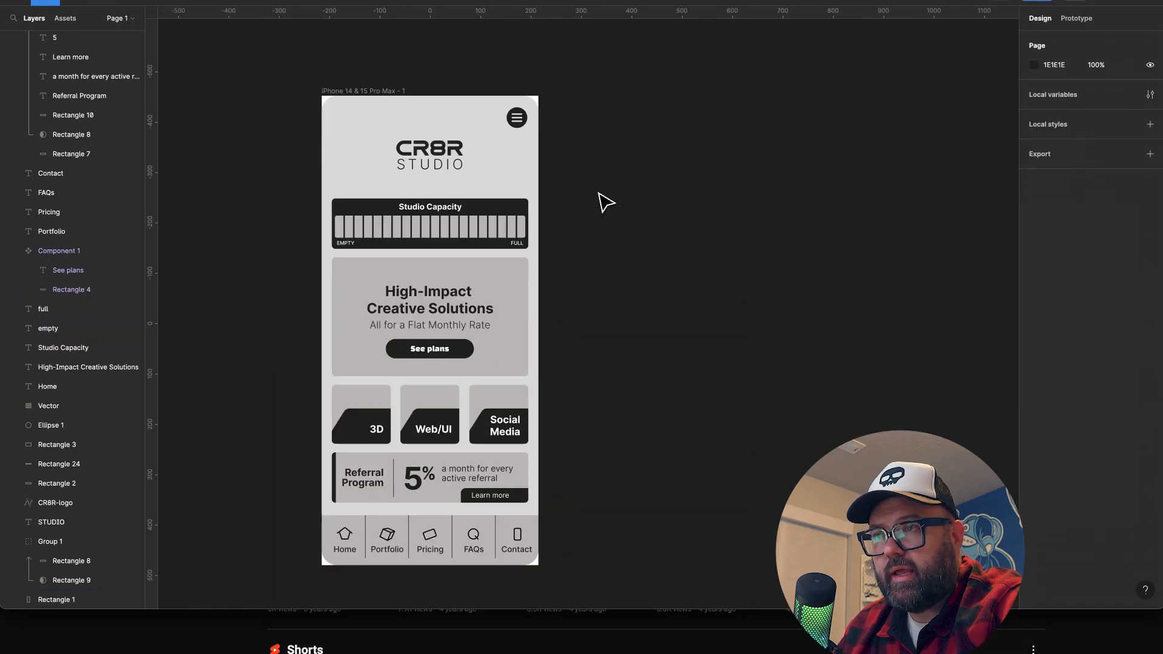
{"action": "scroll", "coordinate": [750, 257], "scroll_direction": "up", "scroll_amount": 3, "text": "ctrl"}
{"action": "scroll", "coordinate": [761, 246], "scroll_direction": "down", "scroll_amount": 3}
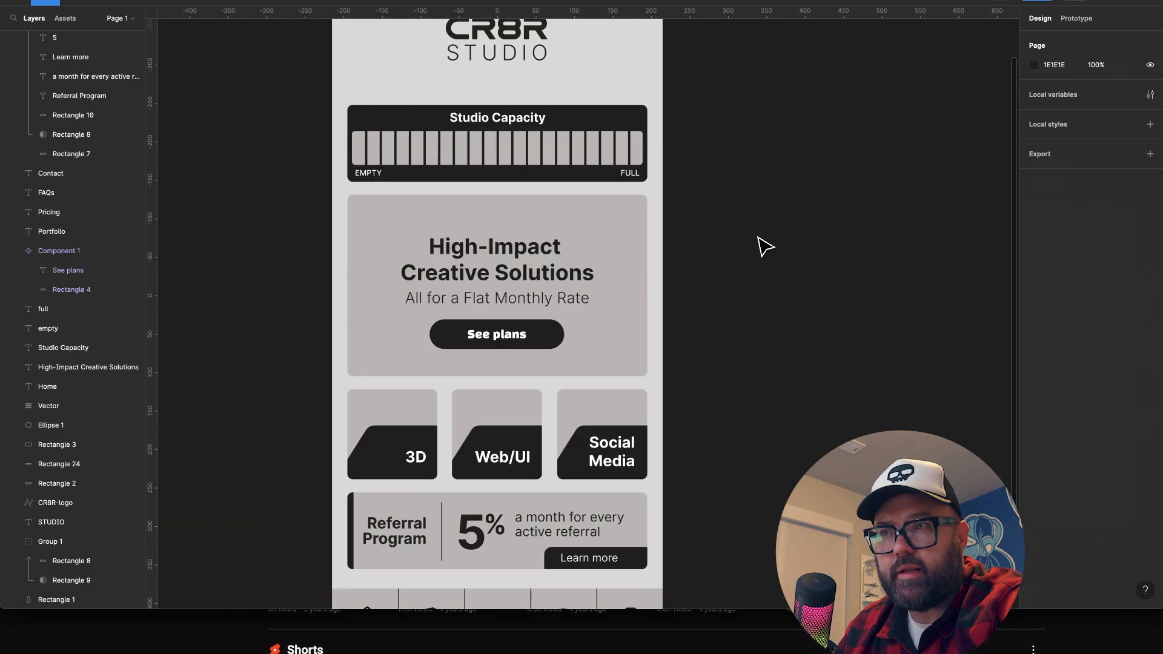
Fill the Studio Capacity bar with a grey-to-white gradient and darken its last five segments.
{"action": "scroll", "coordinate": [761, 247], "scroll_direction": "up", "scroll_amount": 3}
{"action": "left_click", "coordinate": [563, 272]}
{"action": "left_click", "coordinate": [1034, 284]}
{"action": "left_click", "coordinate": [904, 285]}
{"action": "left_click", "coordinate": [988, 457]}
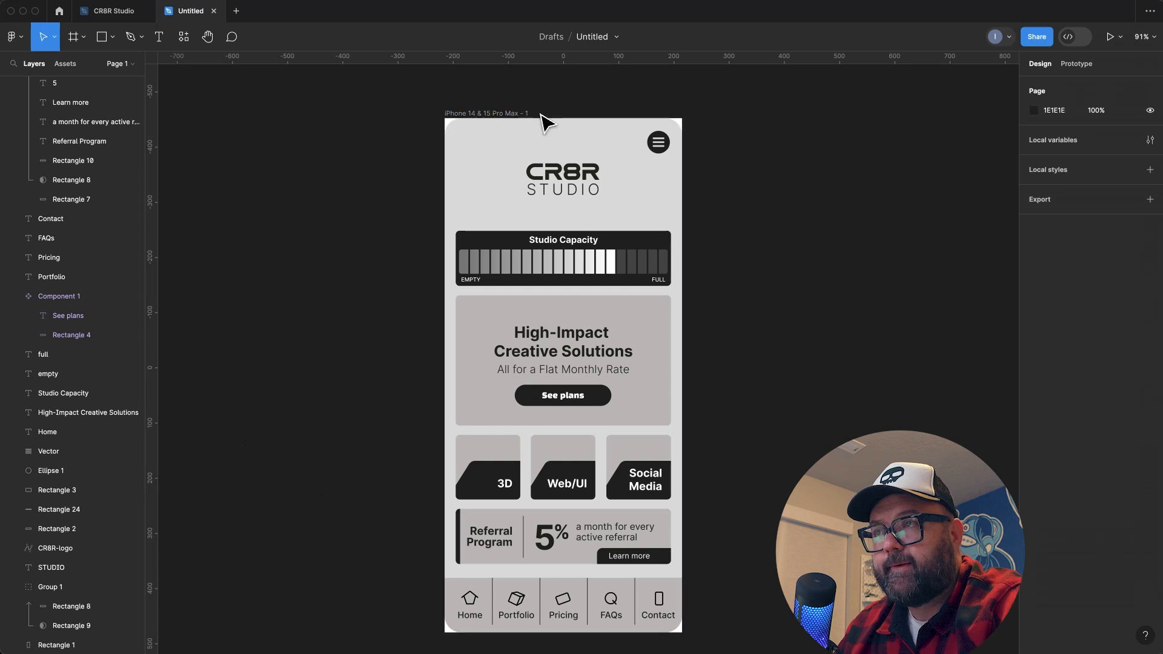
Copy the whole iPhone 14 & 15 Pro Max frame as SVG.
{"action": "left_click", "coordinate": [508, 115]}
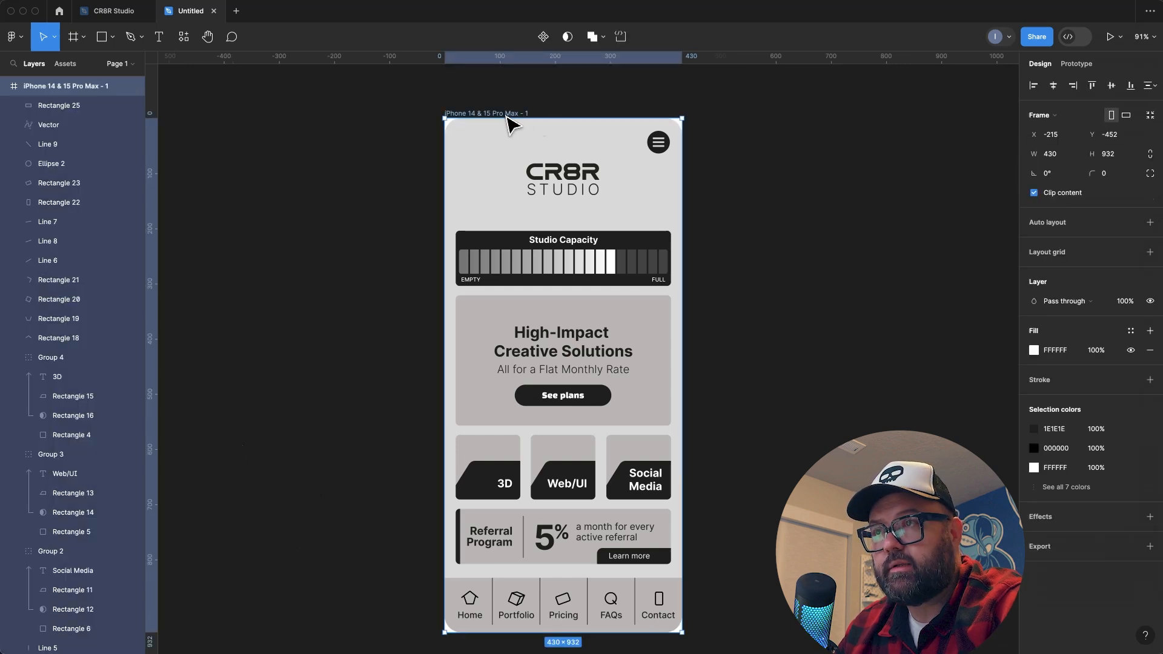
{"action": "right_click", "coordinate": [498, 115]}
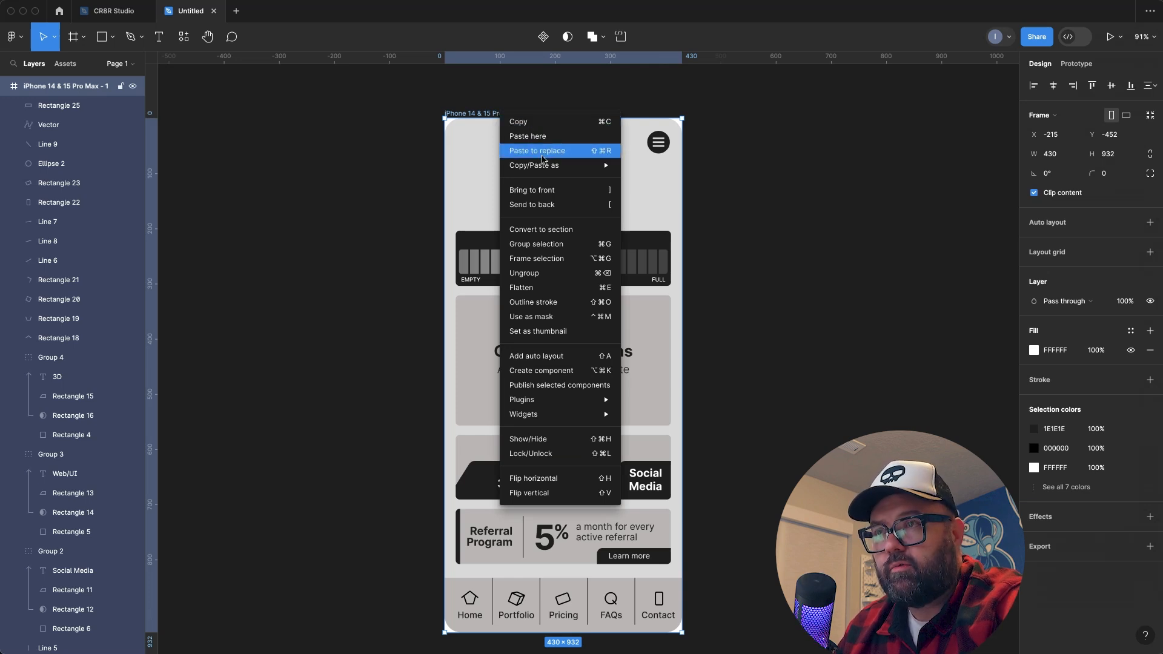
{"action": "mouse_move", "coordinate": [562, 162]}
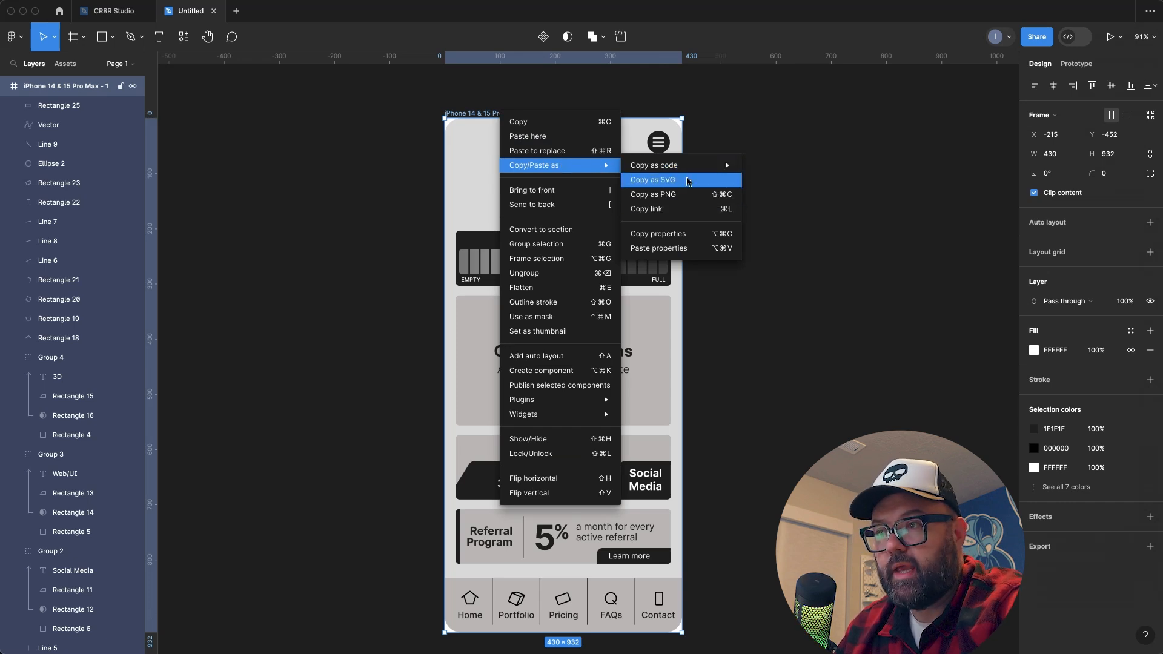
{"action": "left_click", "coordinate": [676, 180]}
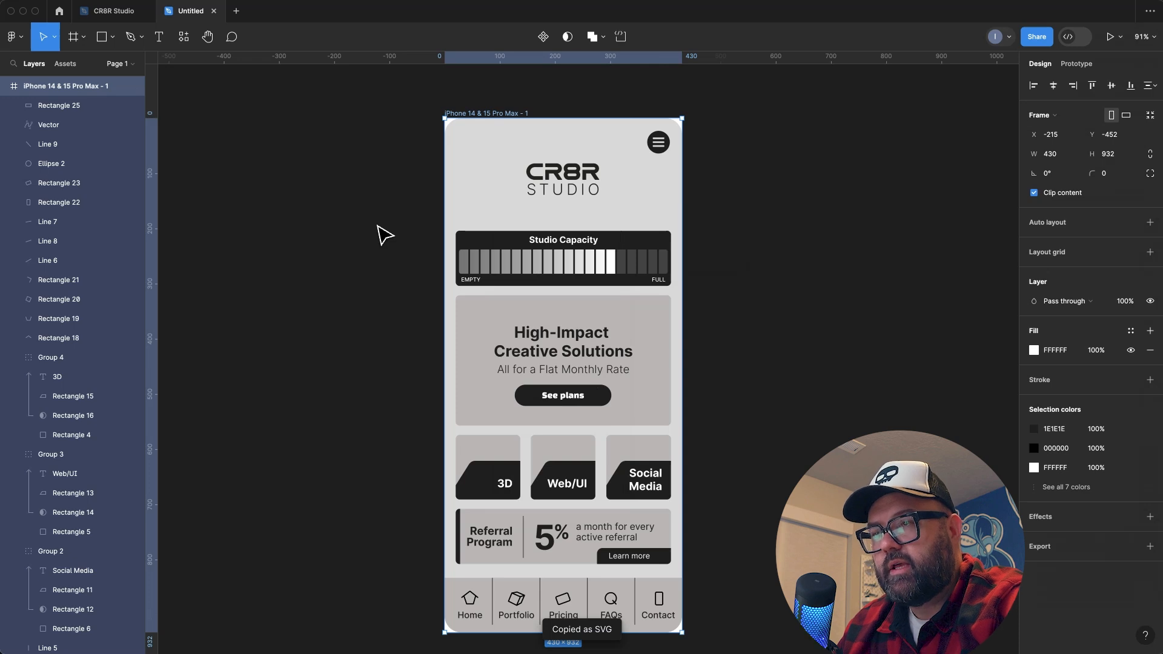
{"action": "left_click", "coordinate": [378, 227]}
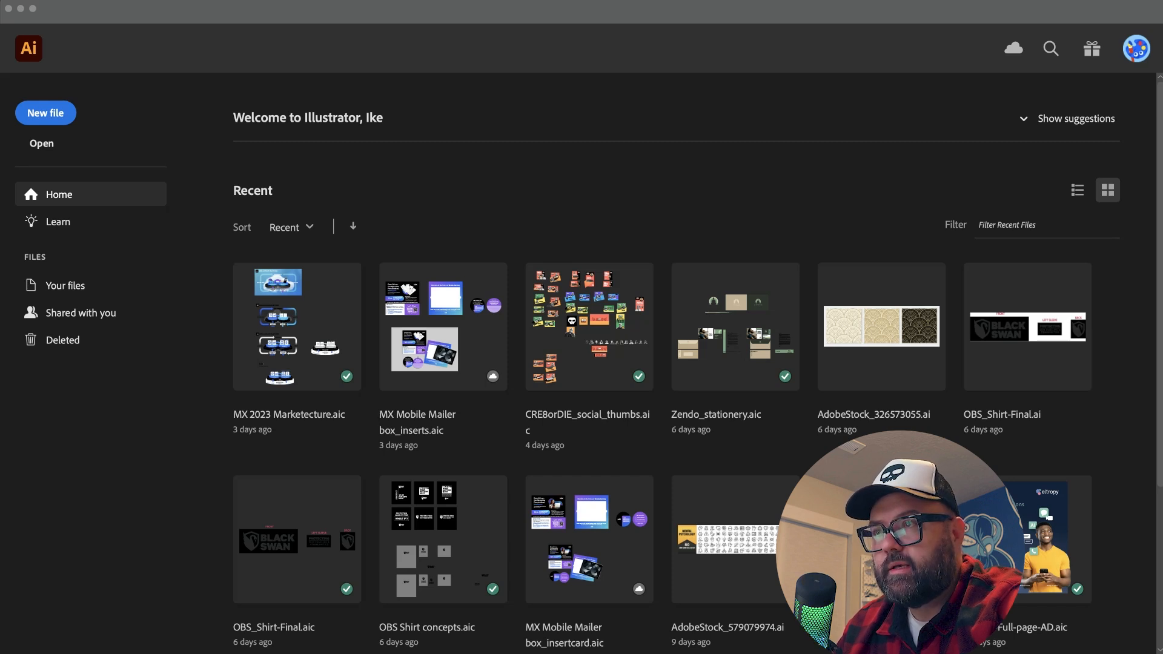
Switch to Illustrator, create a new document and paste the copied wireframe into it.
{"action": "left_click", "coordinate": [45, 113]}
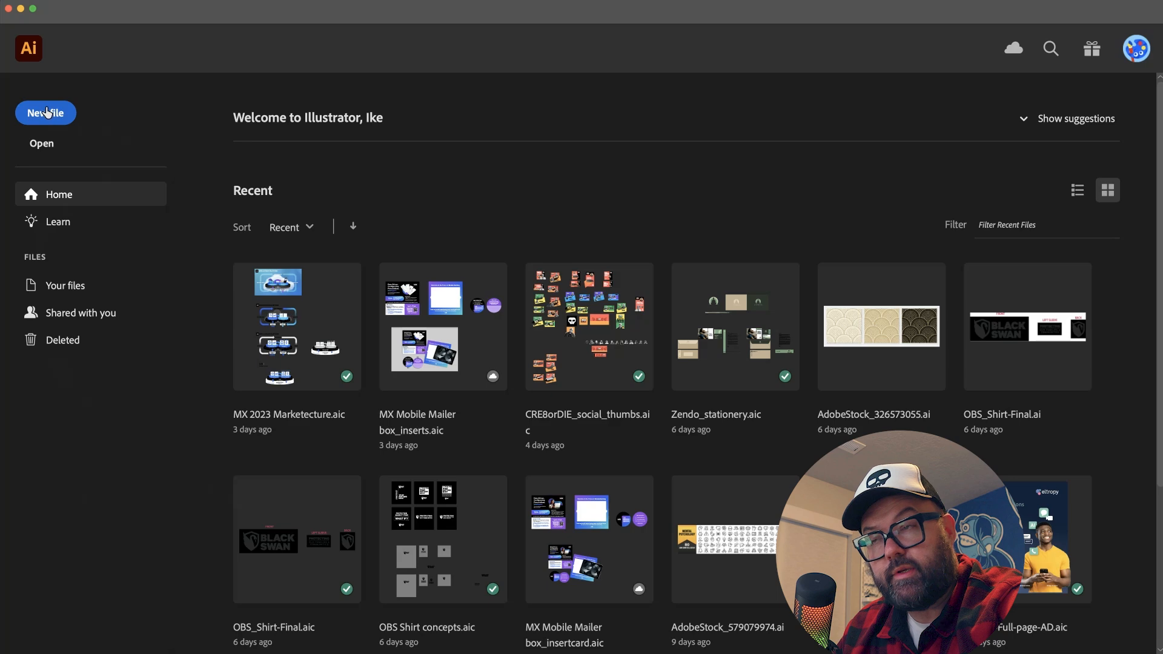
{"action": "key", "text": "Return"}
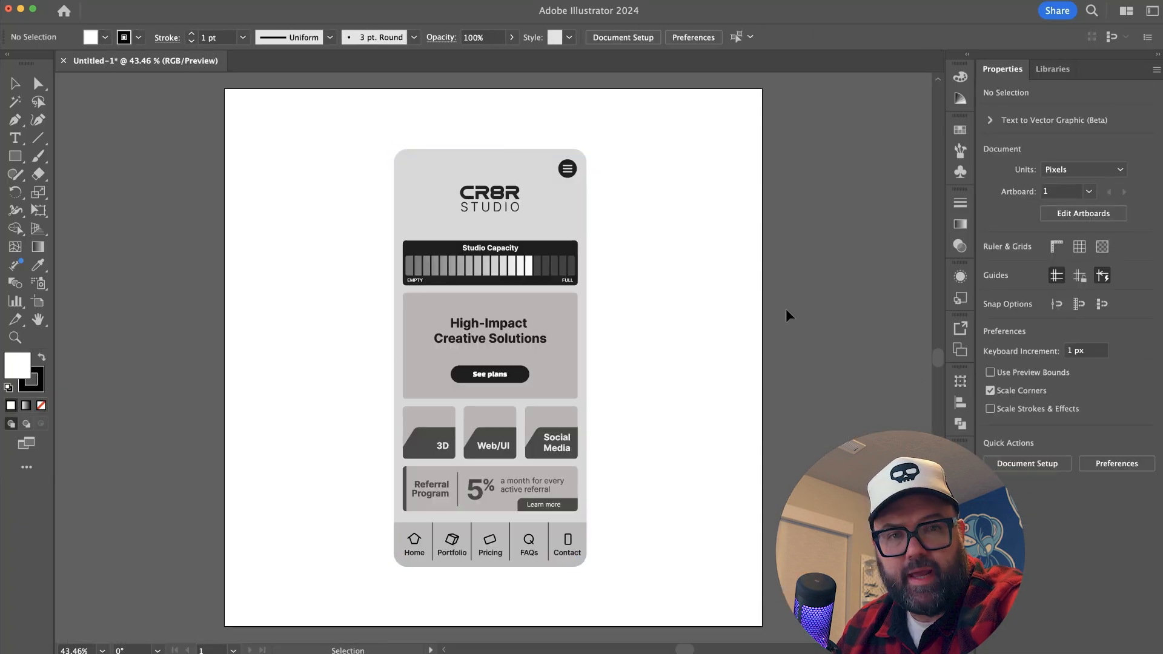
{"action": "key", "text": "super+equal"}
{"action": "scroll", "coordinate": [490, 445], "scroll_direction": "down", "scroll_amount": 1}
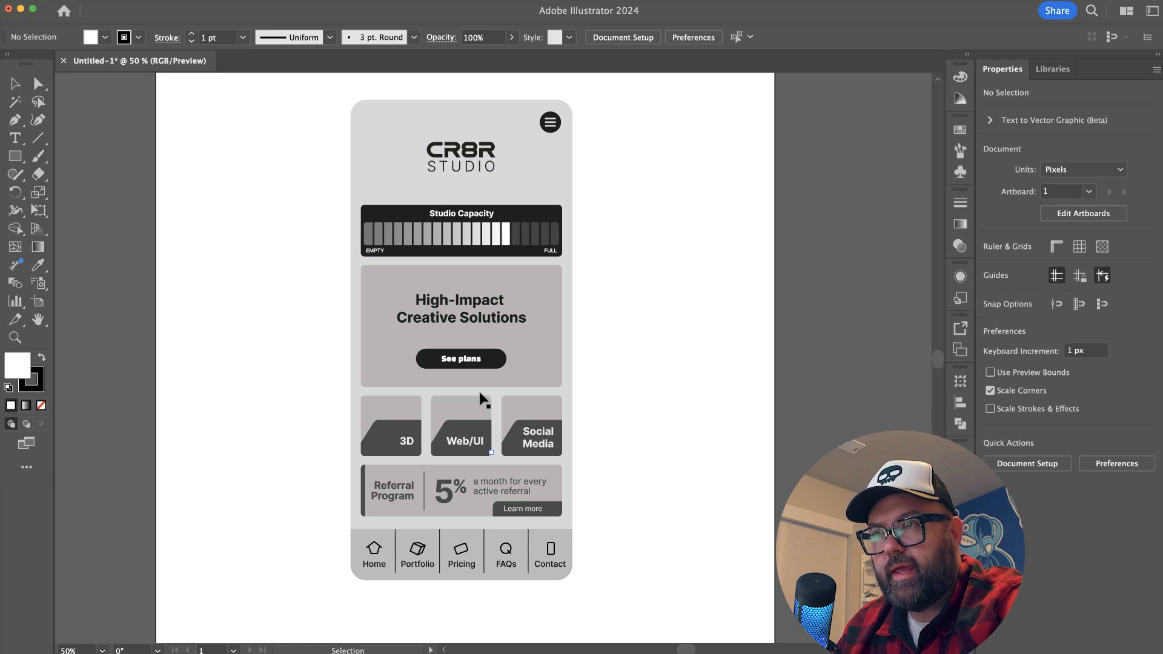
Select the footer's grey background strip together with its clipping path and remove it.
{"action": "key", "text": "a"}
{"action": "left_click_drag", "start_coordinate": [657, 612], "coordinate": [567, 569]}
{"action": "key", "text": "super+equal"}
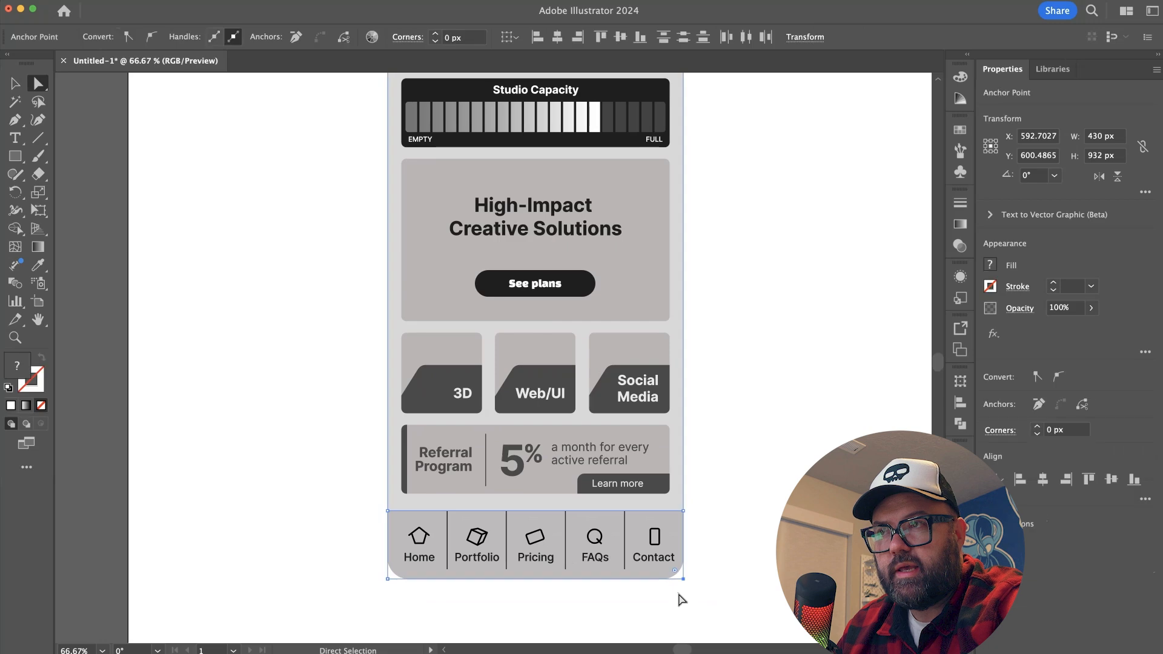
{"action": "key", "text": "super+y"}
{"action": "scroll", "coordinate": [605, 480], "scroll_direction": "up", "scroll_amount": 5}
{"action": "scroll", "coordinate": [636, 444], "scroll_direction": "down", "scroll_amount": 5}
{"action": "key", "text": "super+y"}
Select all the artwork and convert its strokes to outlined shapes with Outline Stroke.
{"action": "key", "text": "super+a"}
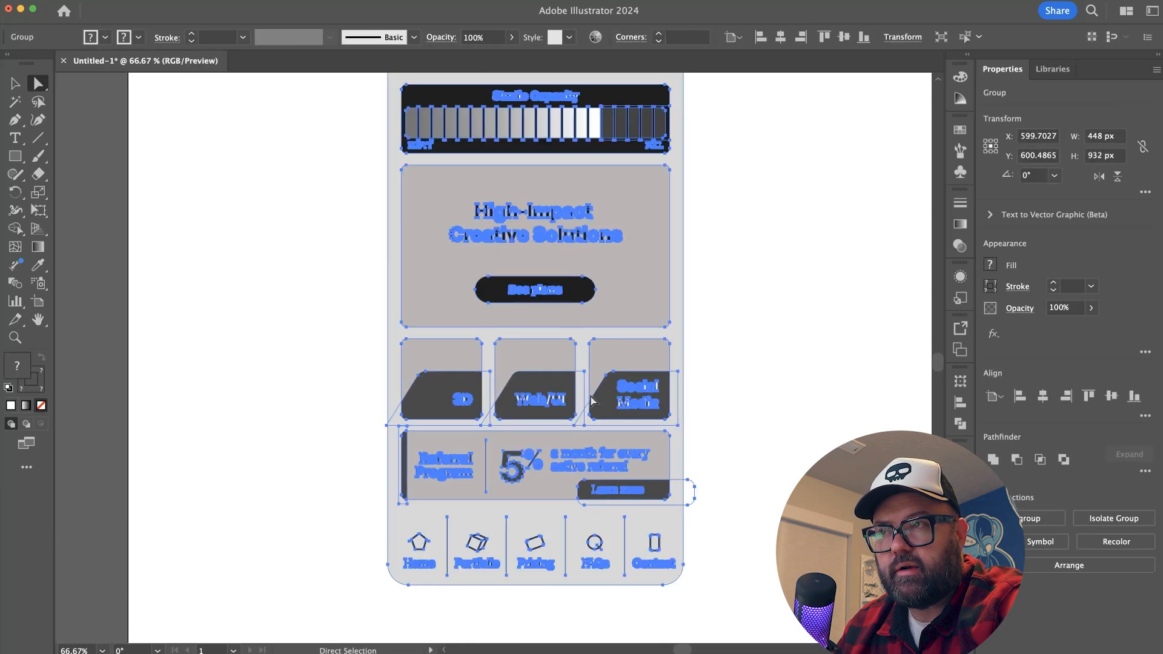
{"action": "left_click", "coordinate": [0, 0]}
{"action": "left_click", "coordinate": [225, 241]}
{"action": "key", "text": "super+a"}
{"action": "left_click", "coordinate": [0, 0]}
{"action": "mouse_move", "coordinate": [17, 264]}
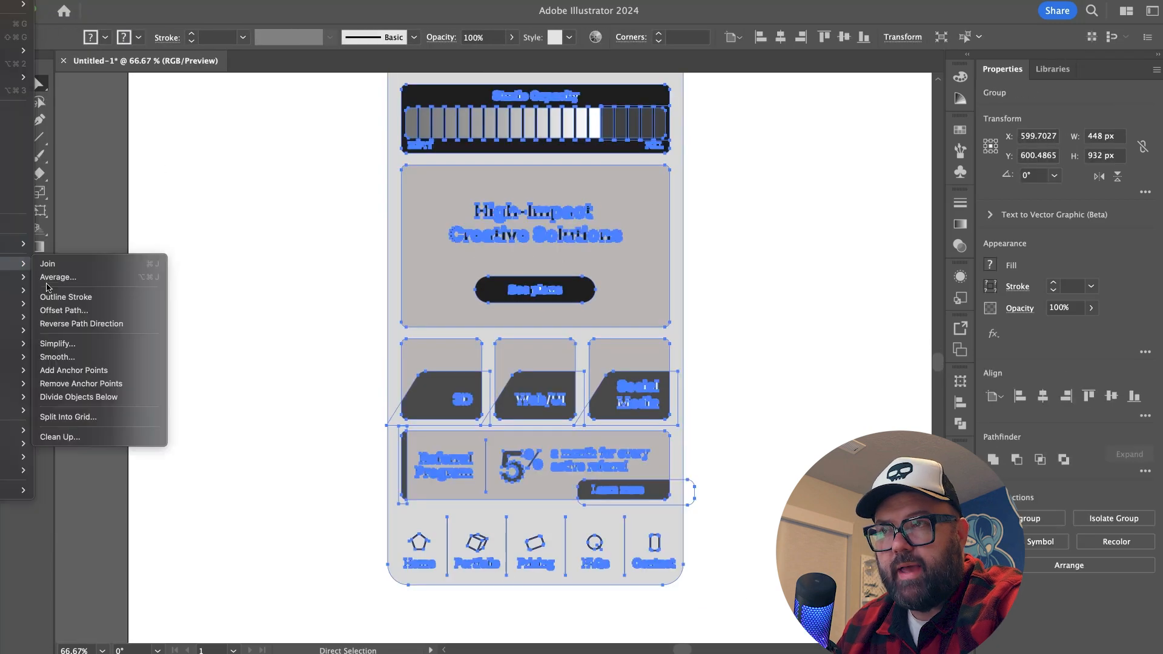
{"action": "left_click", "coordinate": [50, 295]}
{"action": "left_click", "coordinate": [735, 372]}
Check the artwork in outline view and release the masks on the three service cards and the referral card.
{"action": "scroll", "coordinate": [727, 372], "scroll_direction": "right", "scroll_amount": 1}
{"action": "key", "text": "v"}
{"action": "key", "text": "super+y"}
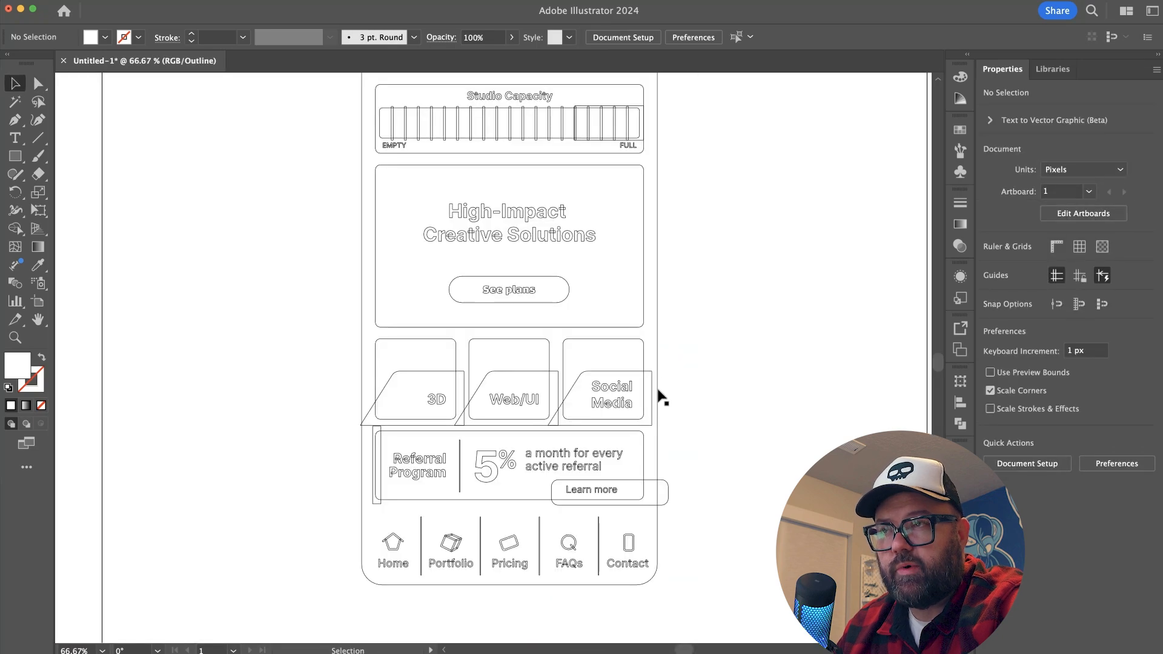
{"action": "scroll", "coordinate": [642, 382], "scroll_direction": "up", "scroll_amount": 5}
{"action": "scroll", "coordinate": [618, 334], "scroll_direction": "down", "scroll_amount": 3}
{"action": "key", "text": "super+1"}
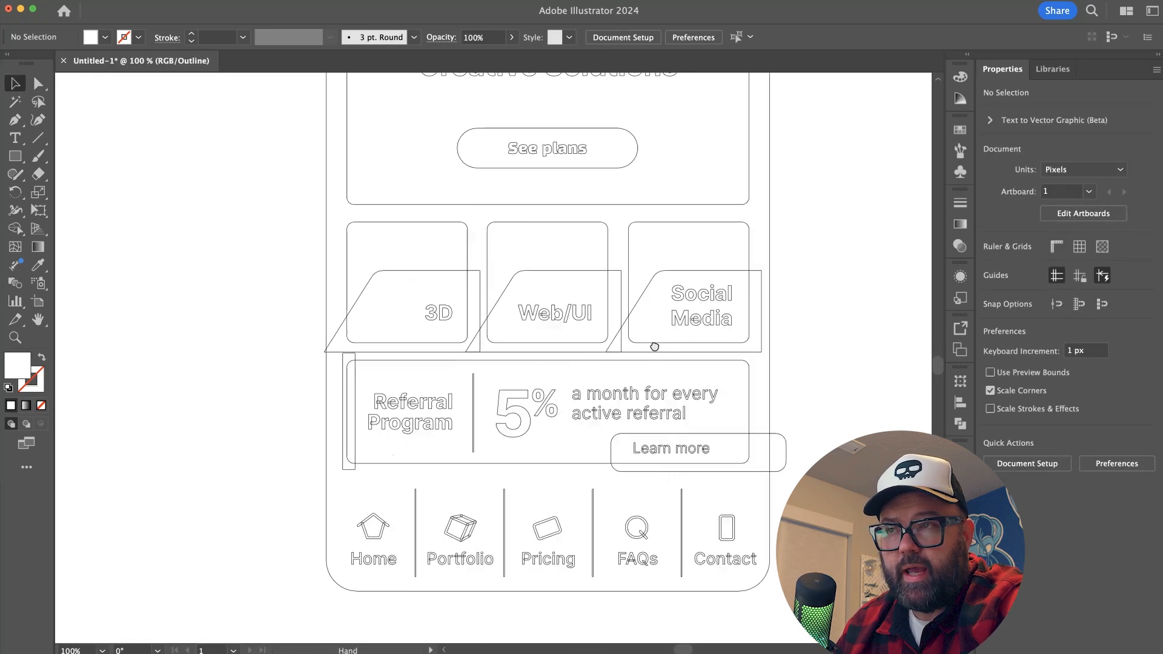
{"action": "key", "text": "super+y"}
{"action": "key", "text": "super+a"}
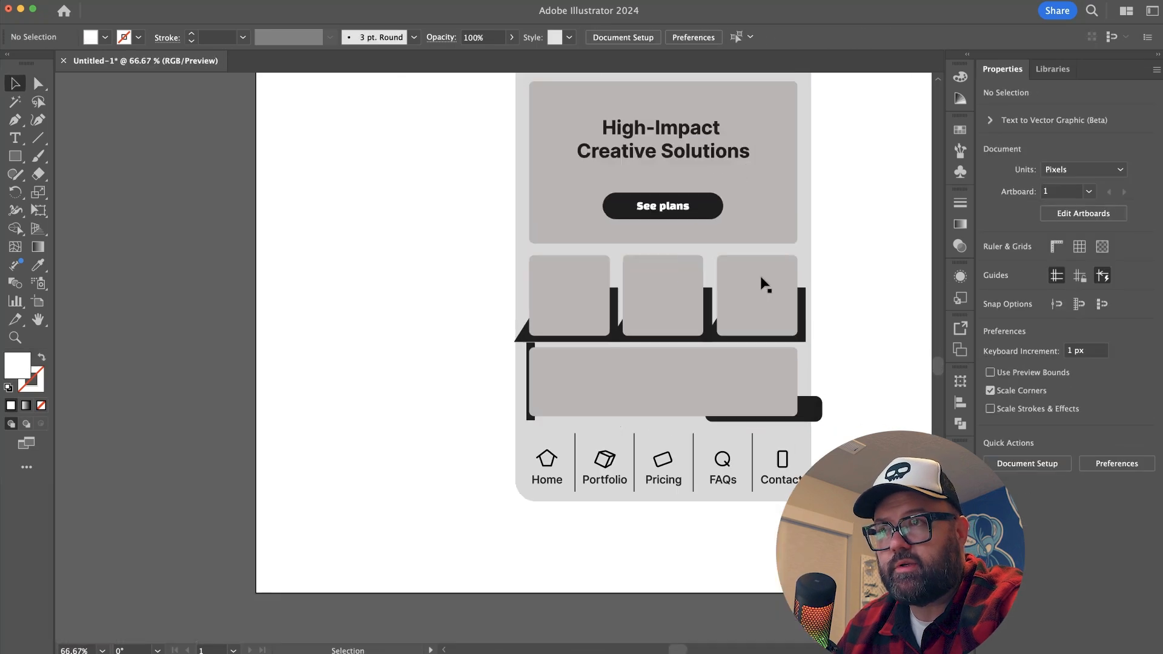
Intersect the dark panels with the 3D, Web/UI and Social Media cards to trim their overflow, keeping the dark fill.
{"action": "left_click", "coordinate": [761, 285]}
{"action": "left_click", "coordinate": [802, 315], "text": "shift"}
{"action": "left_click", "coordinate": [1041, 460]}
{"action": "key", "text": "super+y"}
{"action": "key", "text": "super+y"}
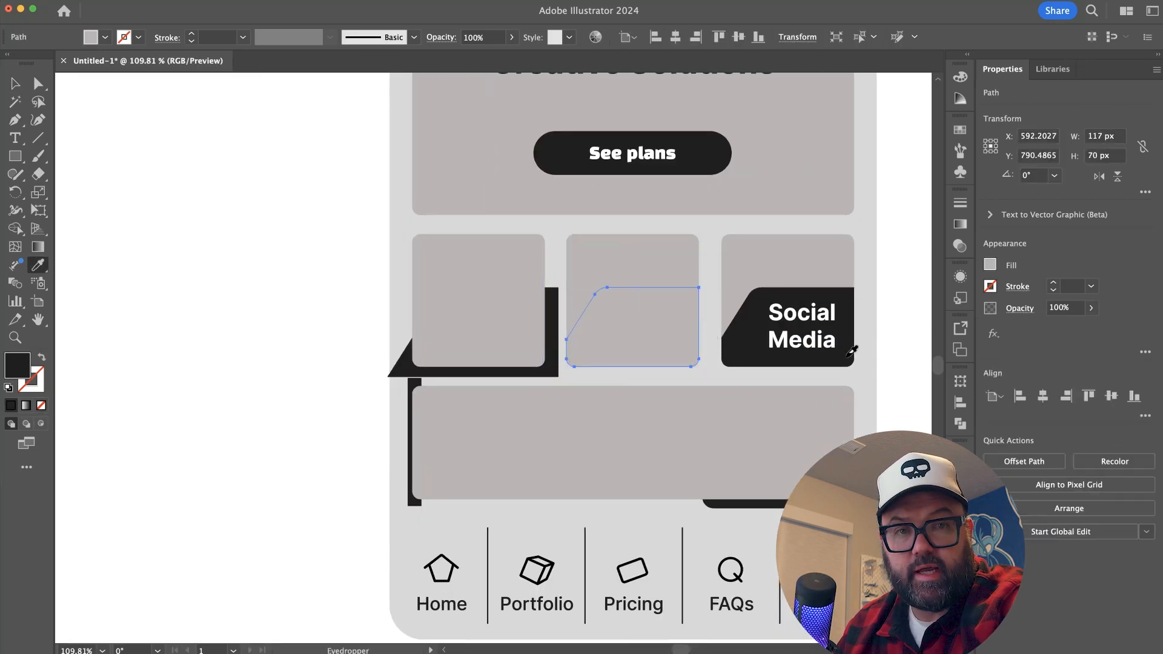
{"action": "key", "text": "super+y"}
{"action": "key", "text": "super+y"}
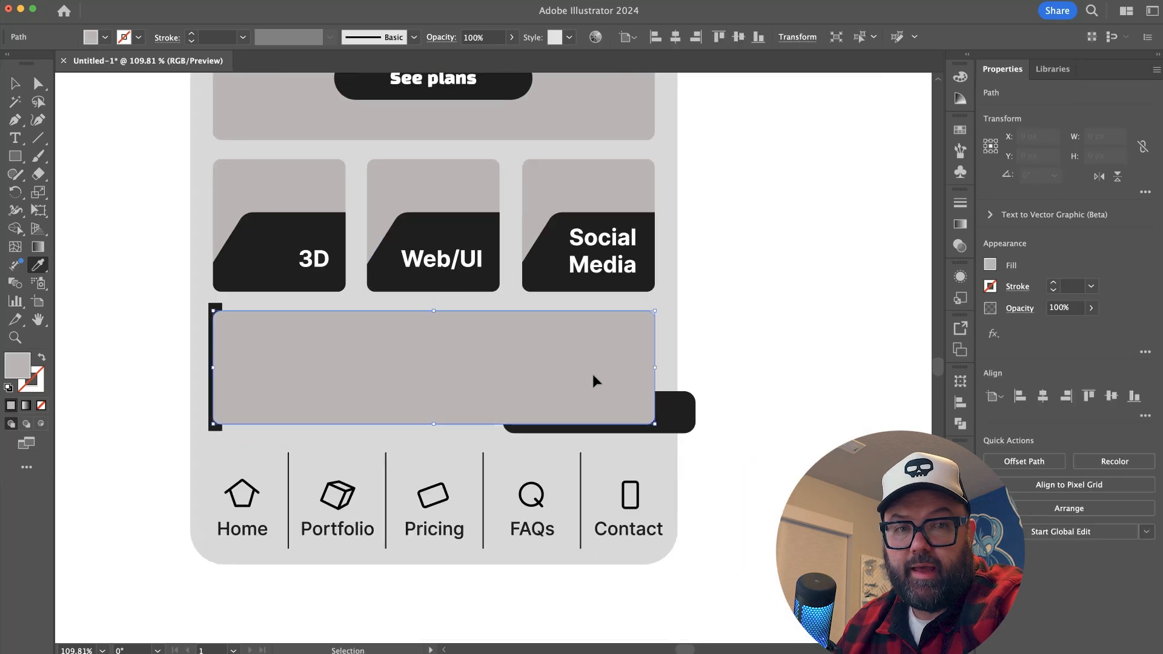
Trim the dark accent bar and the Learn more tab to the referral card's outline.
{"action": "left_click", "coordinate": [592, 373]}
{"action": "left_click", "coordinate": [674, 408], "text": "shift"}
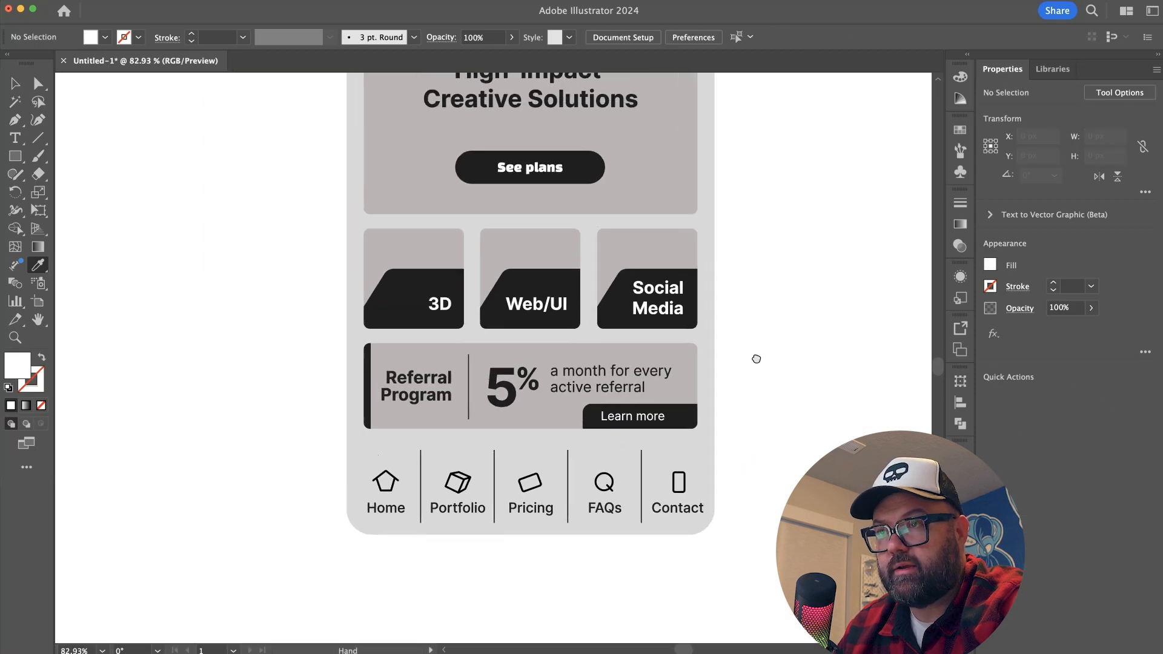
{"action": "scroll", "coordinate": [757, 359], "scroll_direction": "down", "scroll_amount": 3, "text": "alt"}
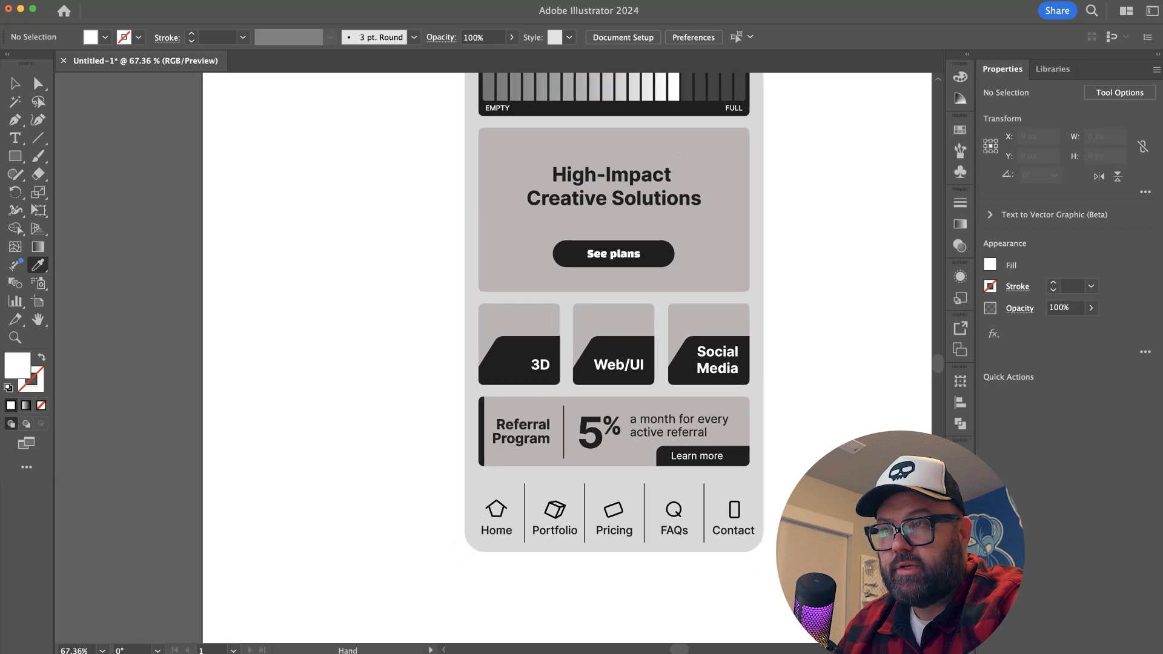
{"action": "left_click_drag", "start_coordinate": [760, 564], "coordinate": [785, 607]}
{"action": "key", "text": "super+y"}
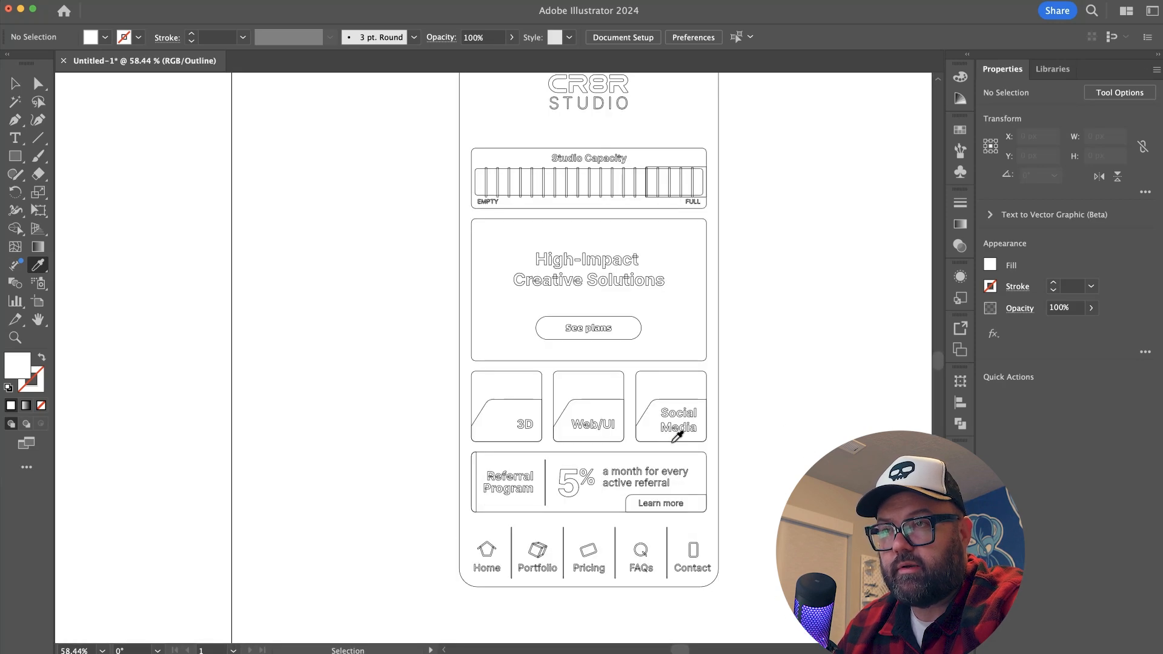
{"action": "key", "text": "super+y"}
Rebuild the footer background by intersecting a new rectangle with the phone's rounded background, filled with the cards' grey.
{"action": "key", "text": "b"}
{"action": "key", "text": "a"}
{"action": "scroll", "coordinate": [677, 445], "scroll_direction": "up", "scroll_amount": 3, "text": "alt"}
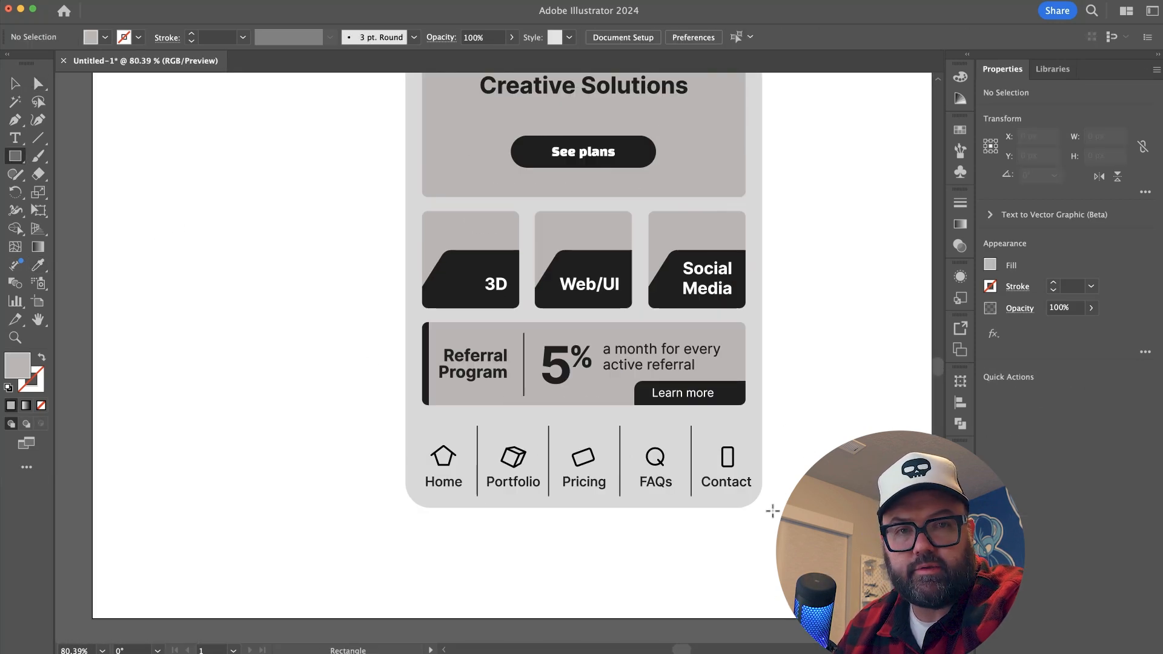
{"action": "left_click_drag", "start_coordinate": [774, 518], "coordinate": [392, 426]}
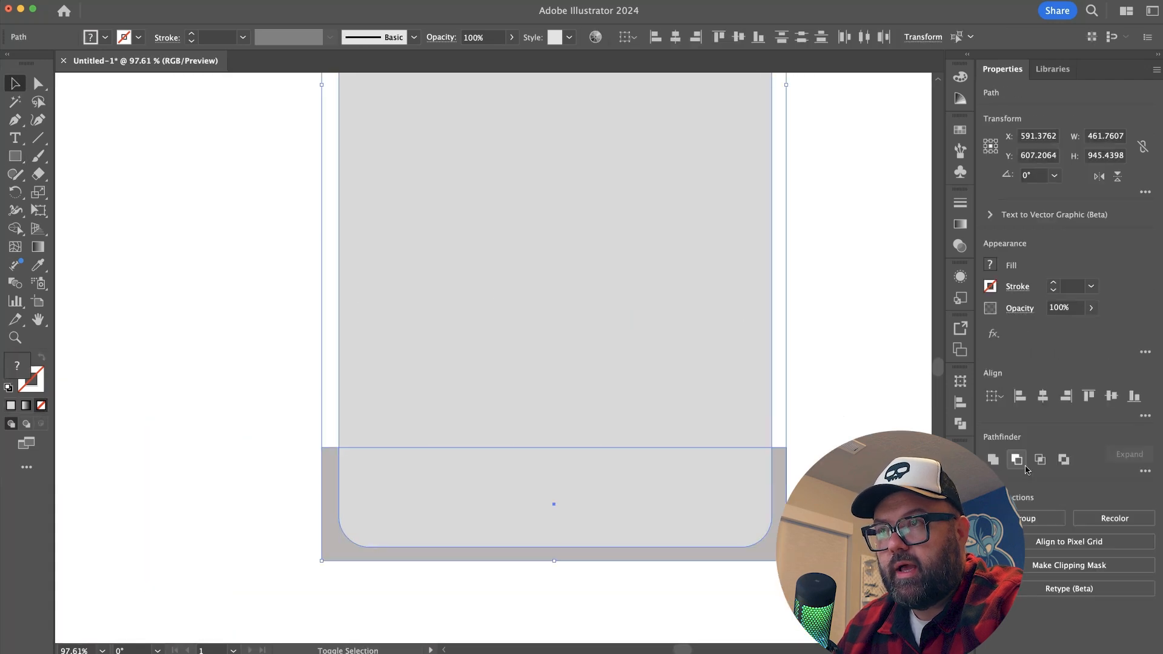
{"action": "left_click", "coordinate": [38, 266]}
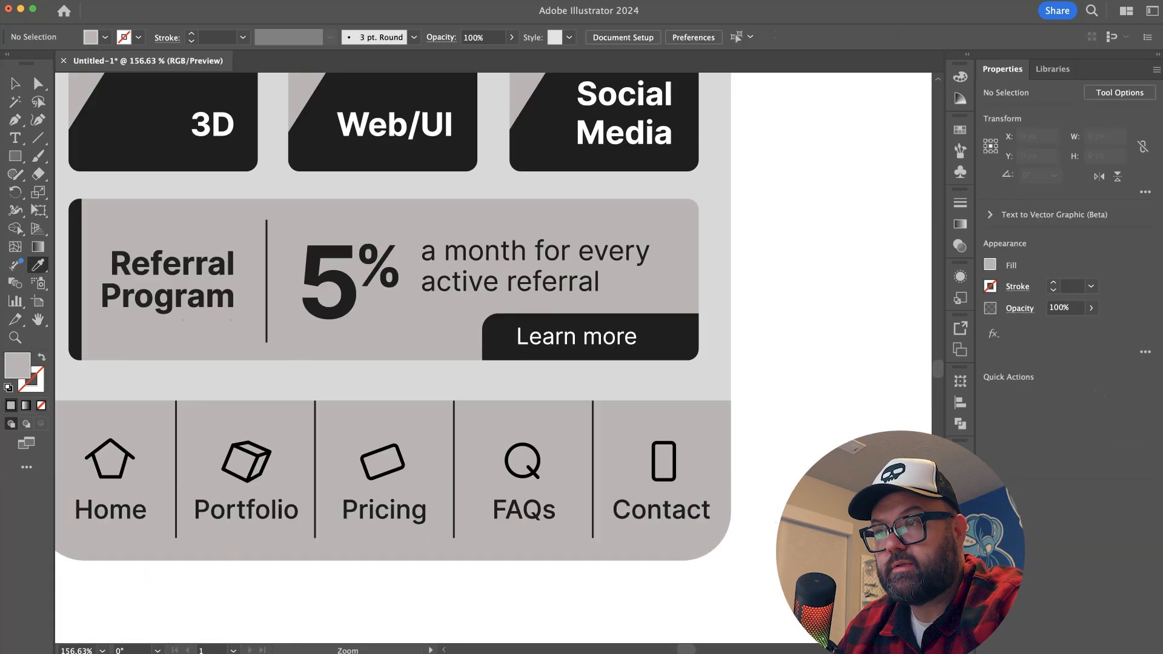
{"action": "key", "text": "super+0"}
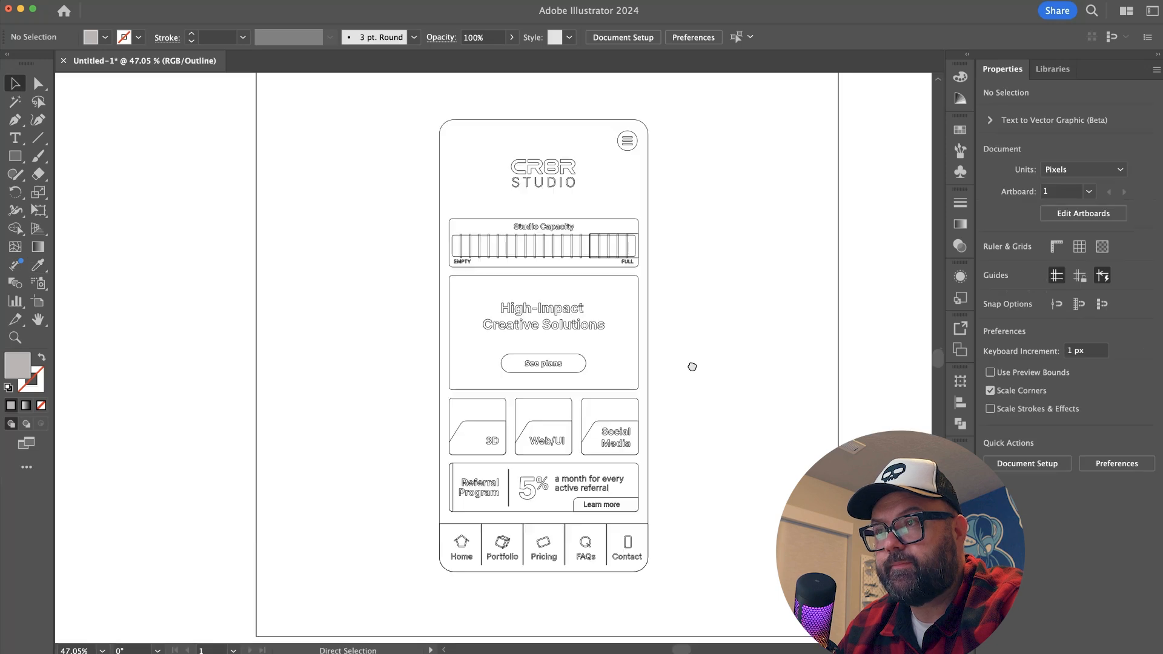
Subtract the divider strips from the Studio Capacity bar and make the remaining segments one compound path.
{"action": "scroll", "coordinate": [675, 254], "scroll_direction": "up", "scroll_amount": 8, "text": "alt"}
{"action": "left_click_drag", "start_coordinate": [180, 327], "coordinate": [785, 383], "text": "shift"}
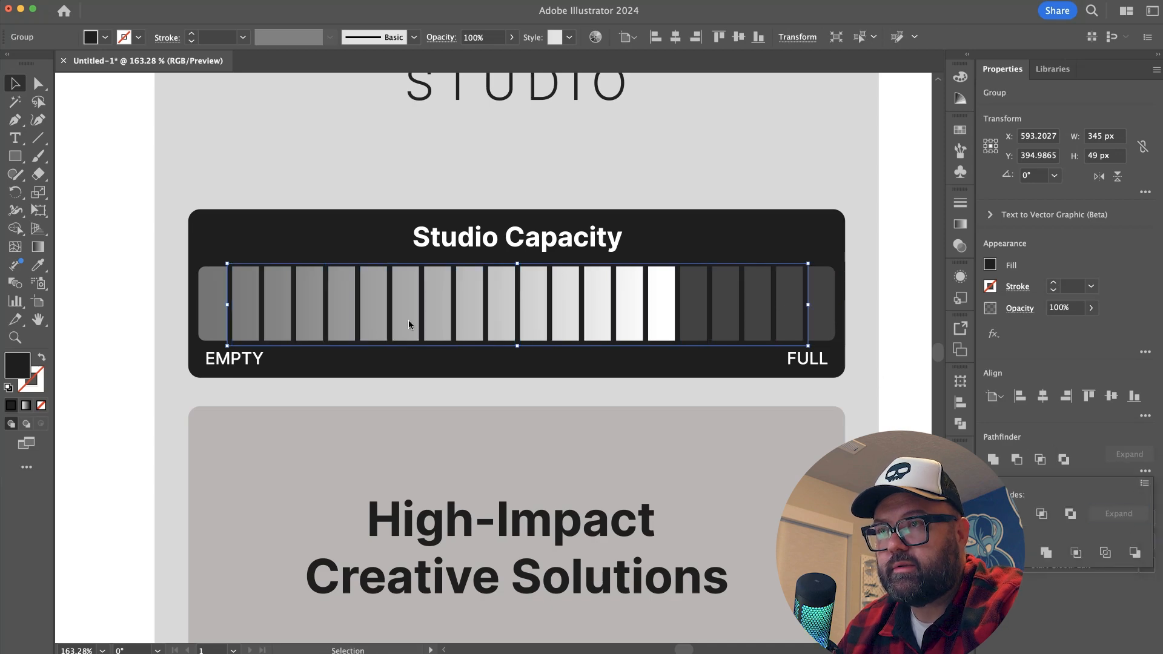
{"action": "left_click", "coordinate": [779, 317]}
{"action": "left_click", "coordinate": [498, 317], "text": "shift"}
{"action": "left_click", "coordinate": [1017, 460]}
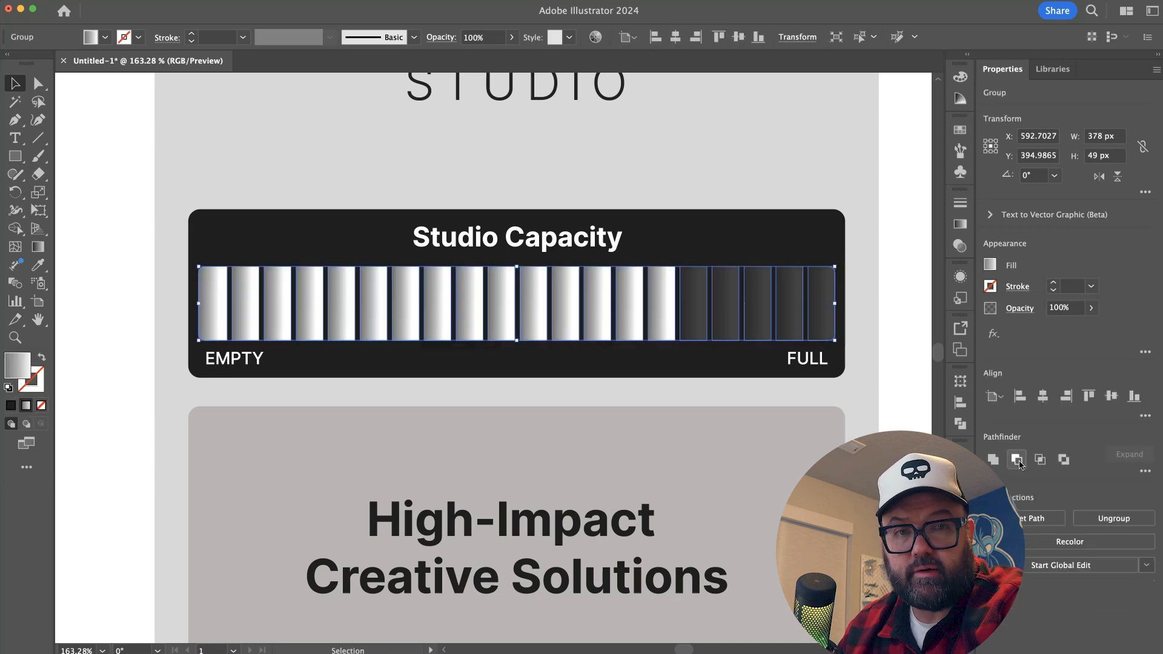
{"action": "key", "text": "super+8"}
{"action": "left_click", "coordinate": [903, 368]}
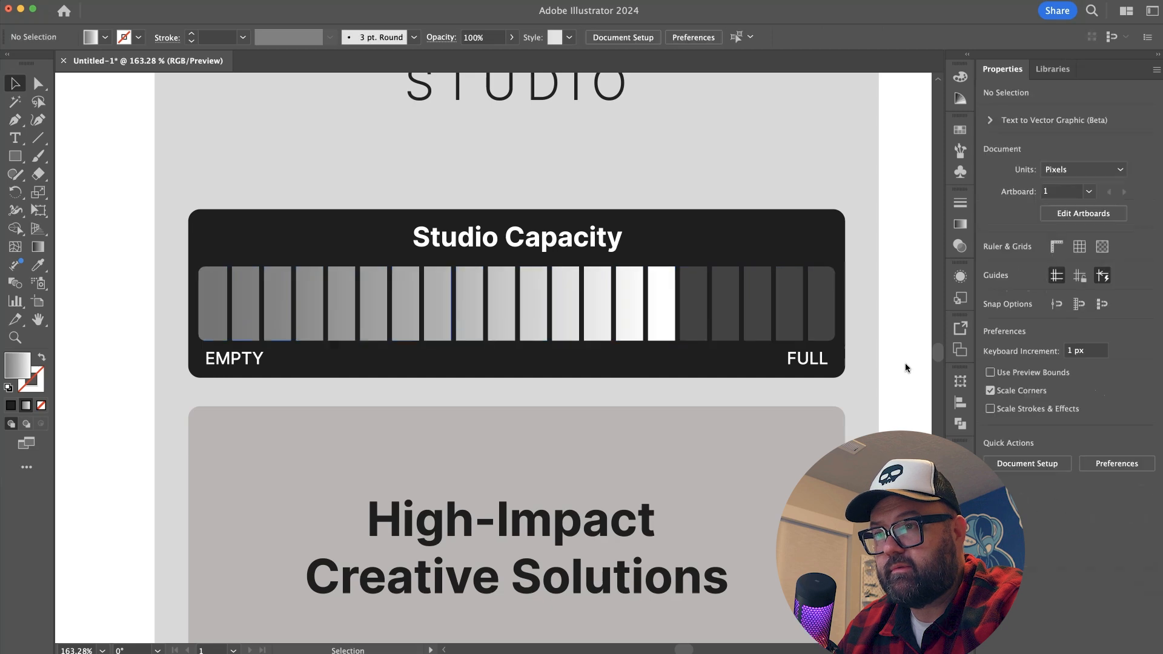
Isolate the capacity bar's compound path, cut out its last five segments and paste them in front as separate shapes.
{"action": "key", "text": "a"}
{"action": "left_click", "coordinate": [696, 262]}
{"action": "key", "text": "v"}
{"action": "scroll", "coordinate": [662, 342], "scroll_direction": "right", "scroll_amount": 4}
{"action": "double_click", "coordinate": [663, 343]}
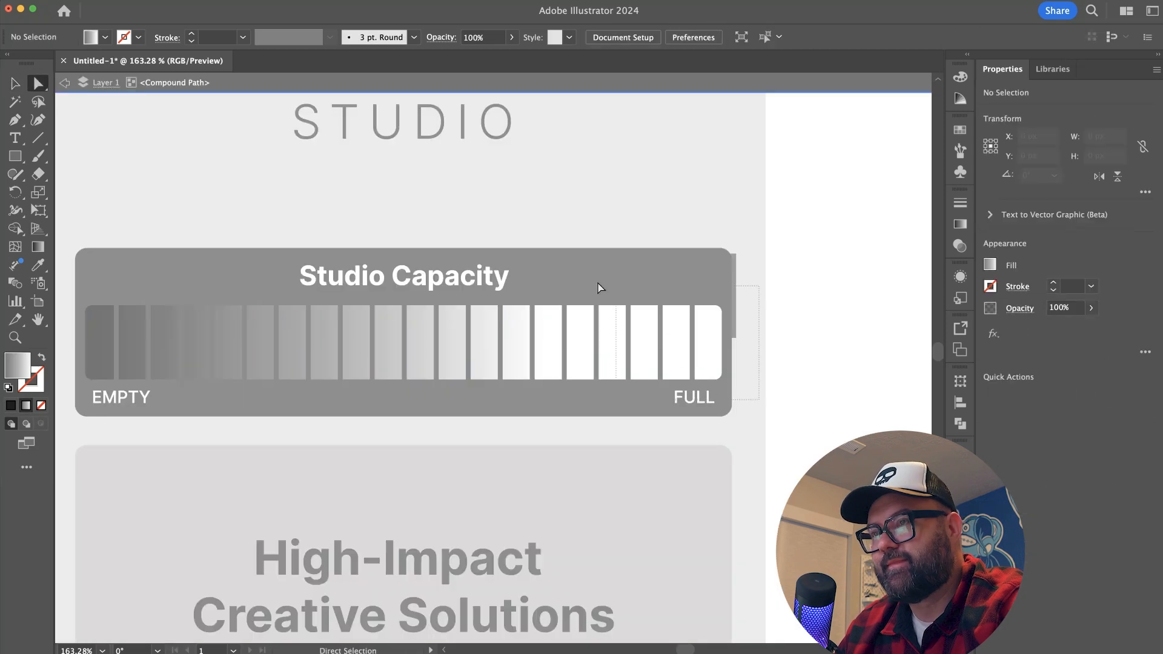
{"action": "left_click_drag", "start_coordinate": [566, 281], "coordinate": [718, 339]}
{"action": "key", "text": "super+x"}
{"action": "double_click", "coordinate": [832, 369]}
{"action": "key", "text": "super+f"}
Give the last five capacity segments a solid dark grey fill and delete the transparent overlay rectangle.
{"action": "left_click", "coordinate": [39, 268]}
{"action": "left_click", "coordinate": [605, 281]}
{"action": "left_click", "coordinate": [990, 264]}
{"action": "left_click", "coordinate": [963, 78]}
{"action": "left_click_drag", "start_coordinate": [819, 148], "coordinate": [834, 148]}
{"action": "left_click", "coordinate": [806, 259], "text": "super"}
{"action": "key", "text": "v"}
{"action": "left_click", "coordinate": [734, 288]}
{"action": "key", "text": "Delete"}
Replace the gradient on the remaining capacity segments with solid white, FFFFFF.
{"action": "left_click", "coordinate": [528, 325]}
{"action": "key", "text": "super+shift+a"}
{"action": "scroll", "coordinate": [631, 337], "scroll_direction": "down", "scroll_amount": 5, "text": "alt"}
{"action": "left_click_drag", "start_coordinate": [630, 337], "coordinate": [616, 368]}
{"action": "key", "text": "a"}
{"action": "left_click", "coordinate": [592, 340]}
{"action": "left_click", "coordinate": [784, 172]}
{"action": "left_click", "coordinate": [776, 299]}
{"action": "left_click_drag", "start_coordinate": [605, 267], "coordinate": [562, 320], "text": "super"}
{"action": "left_click_drag", "start_coordinate": [562, 320], "coordinate": [574, 307]}
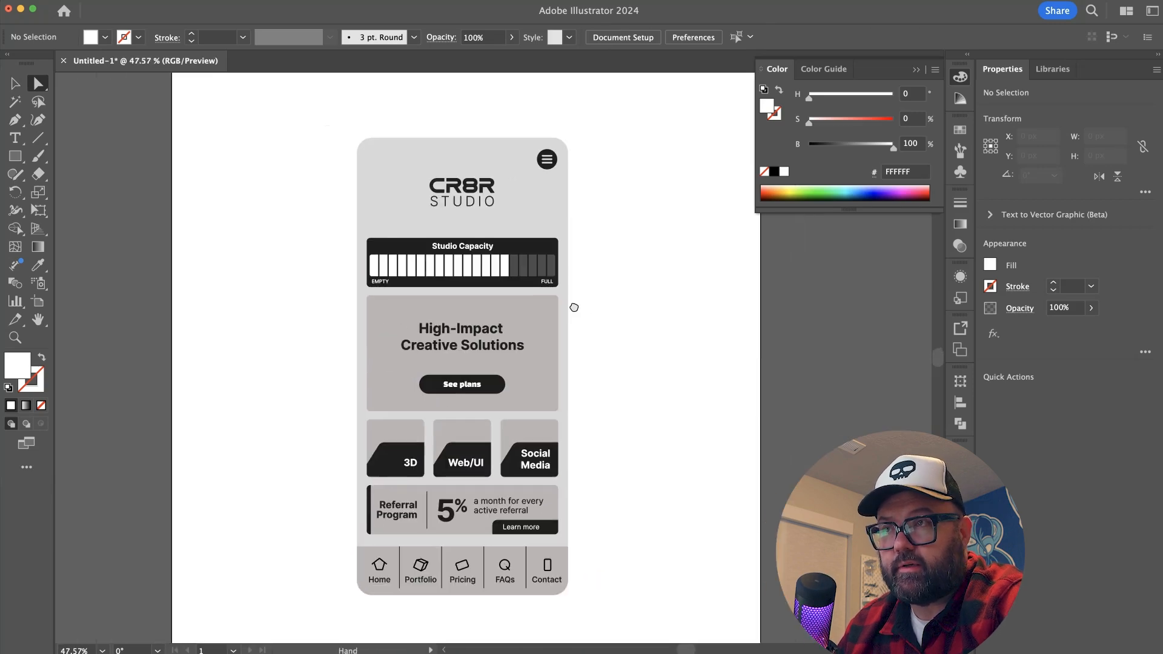
Save the artwork to the Desktop as the SVG file 3D-UI.svg.
{"action": "key", "text": "super+s"}
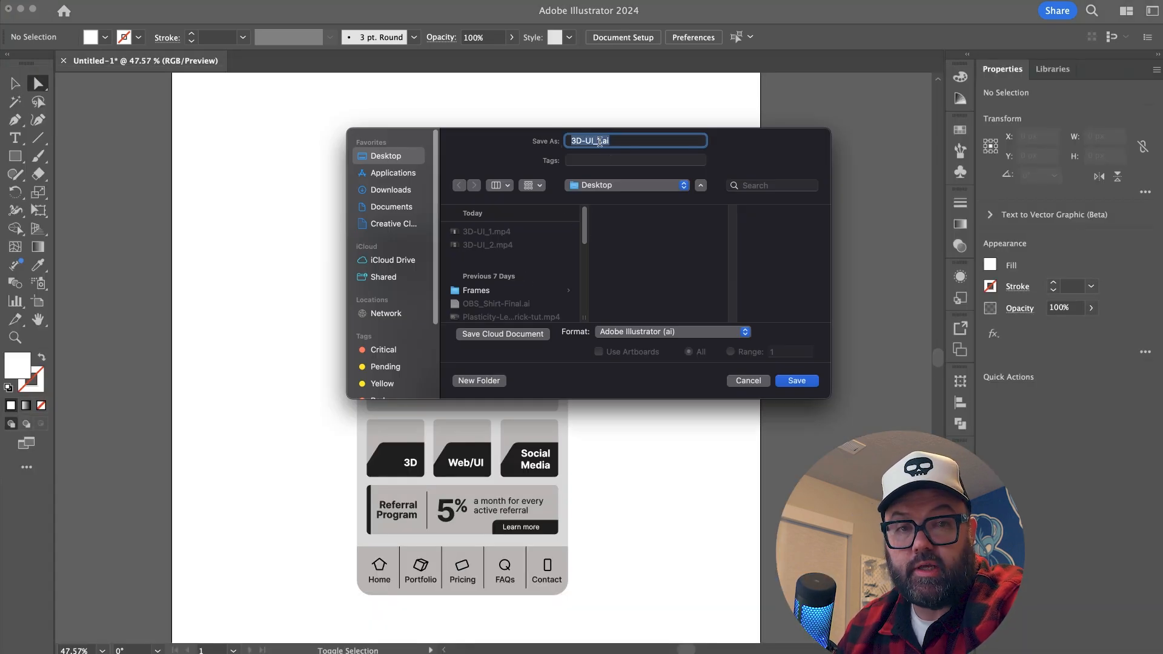
{"action": "left_click", "coordinate": [797, 380]}
{"action": "key", "text": "Return"}
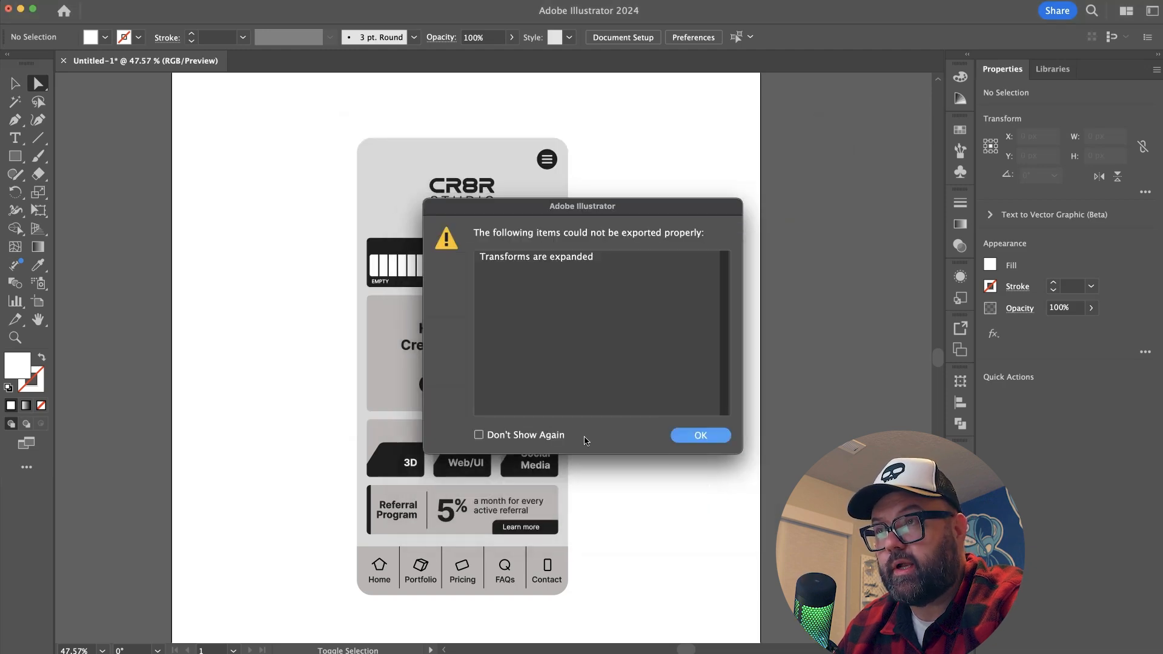
{"action": "key", "text": "Return"}
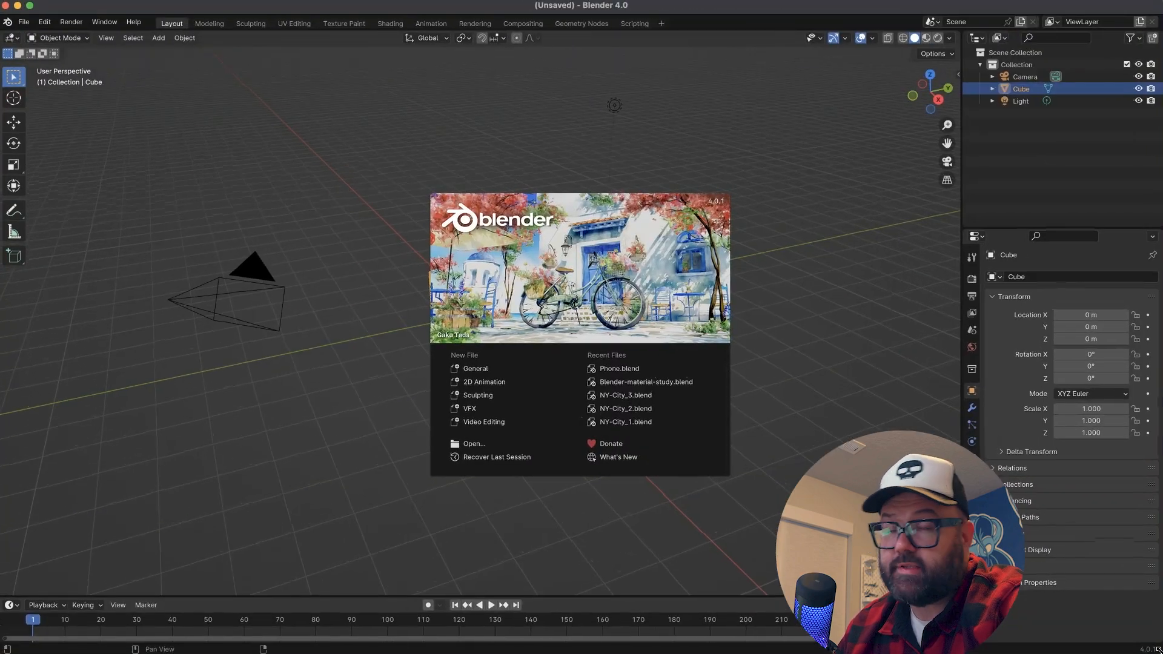
Switch to Blender, start a General scene and delete the default cube.
{"action": "left_click", "coordinate": [478, 368]}
{"action": "middle_click_drag", "start_coordinate": [490, 398], "coordinate": [524, 299]}
{"action": "key", "text": "Delete"}
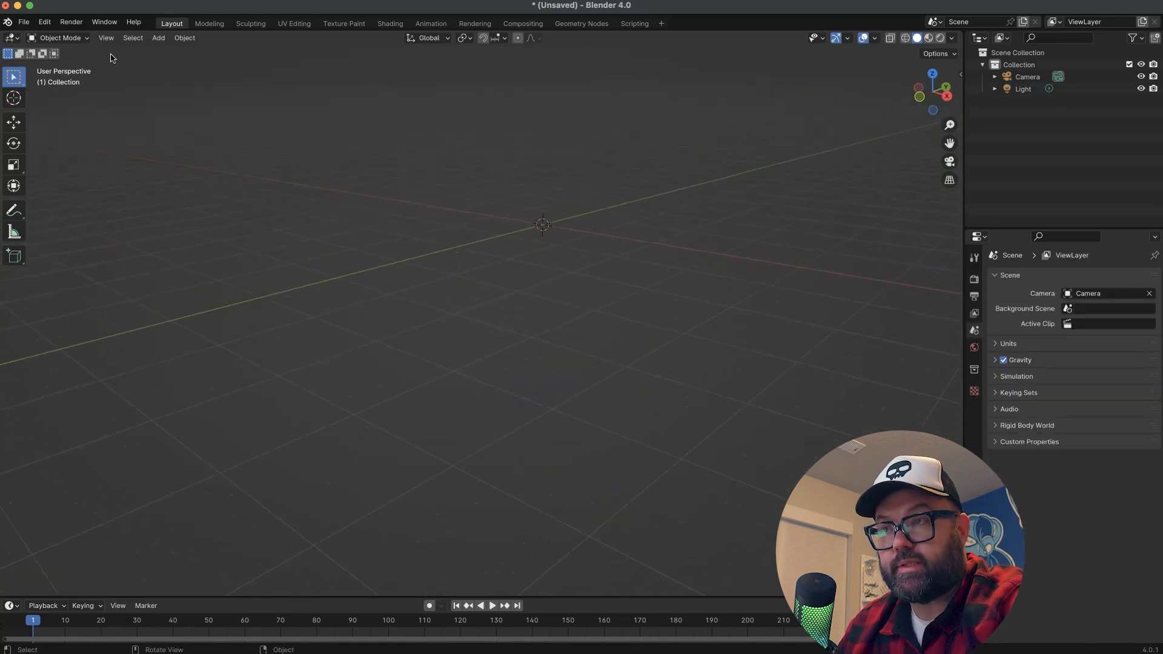
Import 3D-UI.svg from the Desktop into the scene as curves.
{"action": "left_click", "coordinate": [24, 22]}
{"action": "mouse_move", "coordinate": [77, 197]}
{"action": "left_click", "coordinate": [218, 291]}
{"action": "left_click", "coordinate": [336, 224]}
{"action": "left_click", "coordinate": [452, 326]}
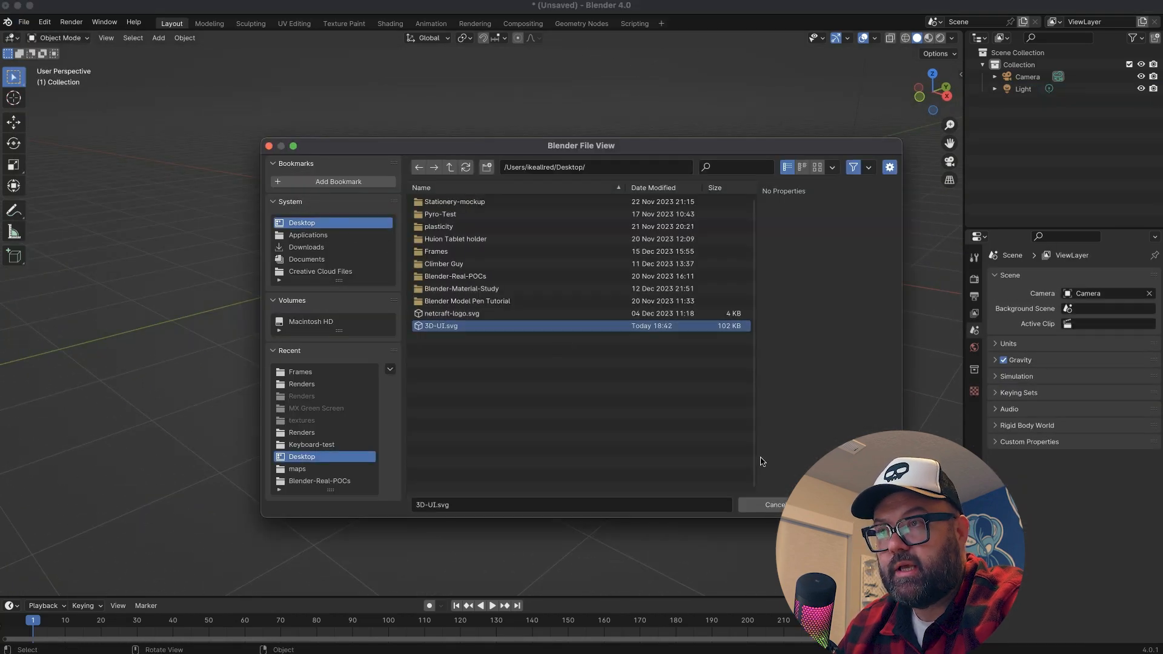
{"action": "left_click", "coordinate": [773, 504]}
Add a cube measuring 0.178 × 0.0127 × 0.102 m as a size reference and rotate it 90° about Y.
{"action": "middle_click_drag", "start_coordinate": [571, 269], "coordinate": [571, 286], "text": "ctrl"}
{"action": "key", "text": "shift+a"}
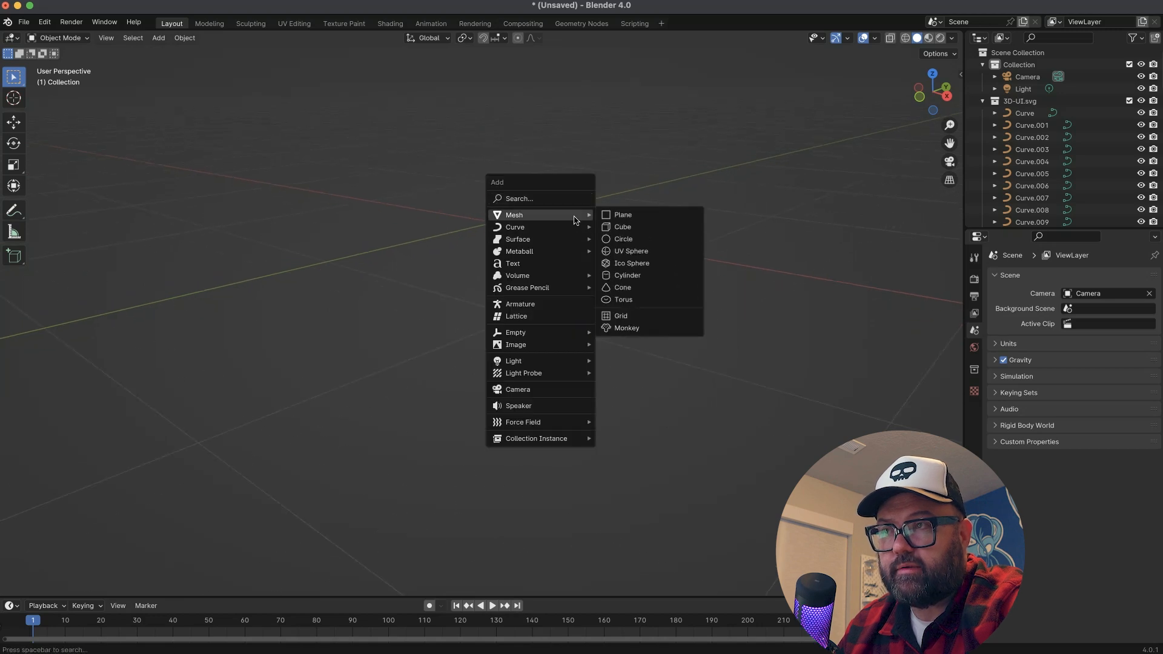
{"action": "left_click", "coordinate": [612, 226]}
{"action": "type", "text": "s0.1"}
{"action": "key", "text": "Return"}
{"action": "key", "text": "n"}
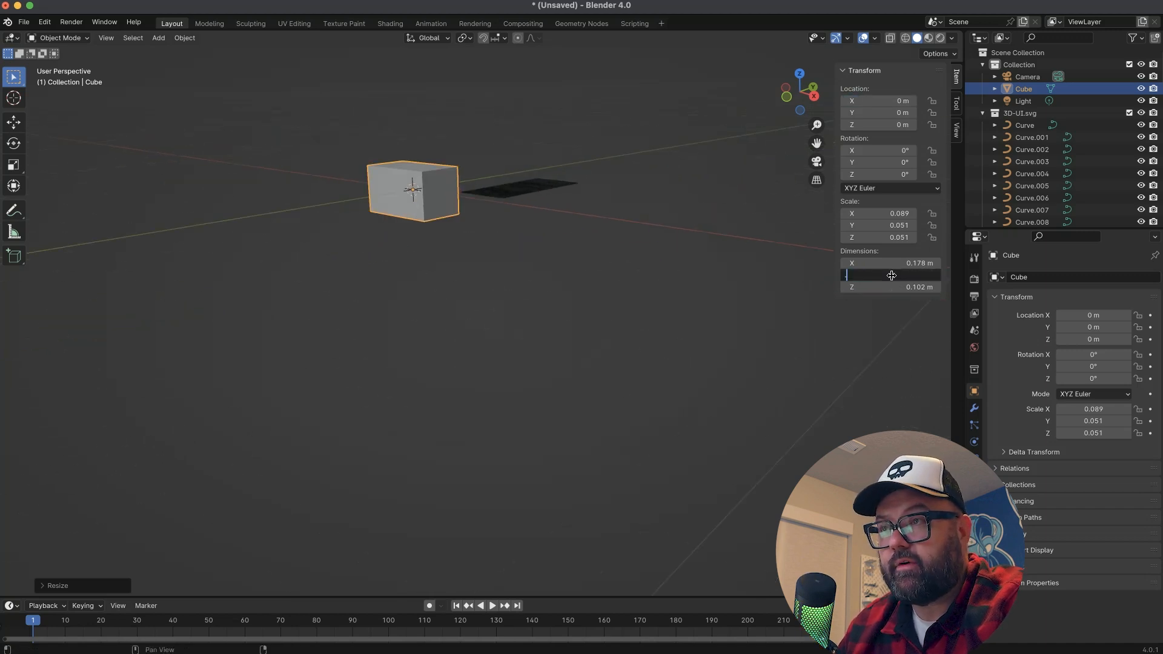
{"action": "key", "text": "y"}
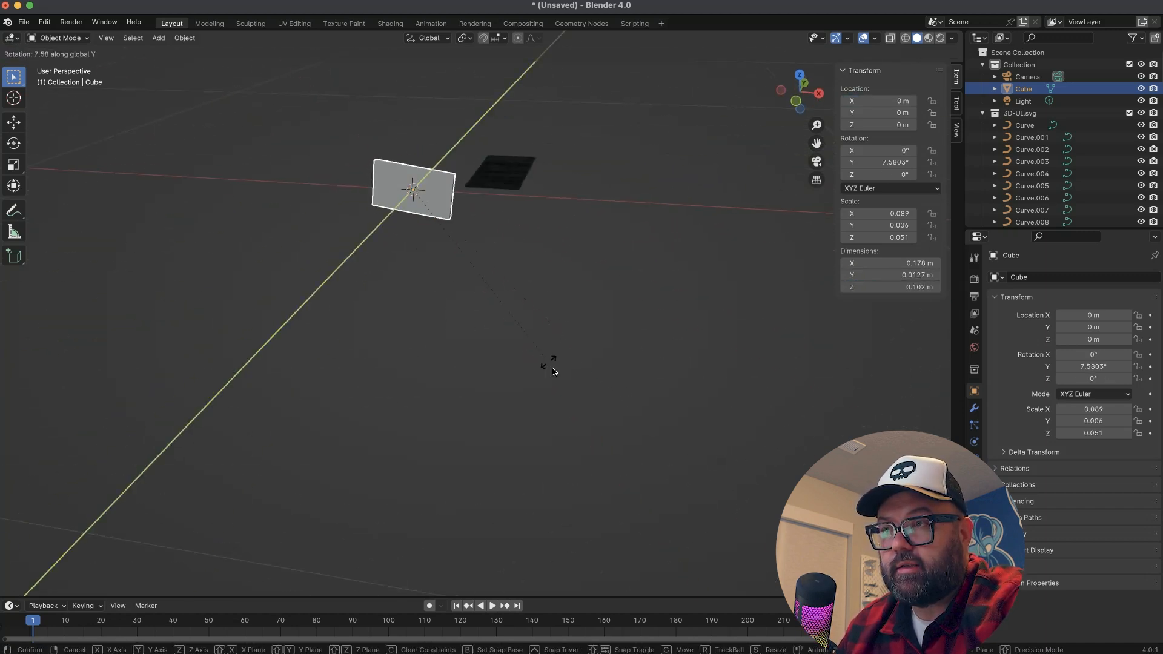
{"action": "left_click", "coordinate": [254, 357]}
{"action": "middle_click_drag", "start_coordinate": [515, 263], "coordinate": [479, 310]}
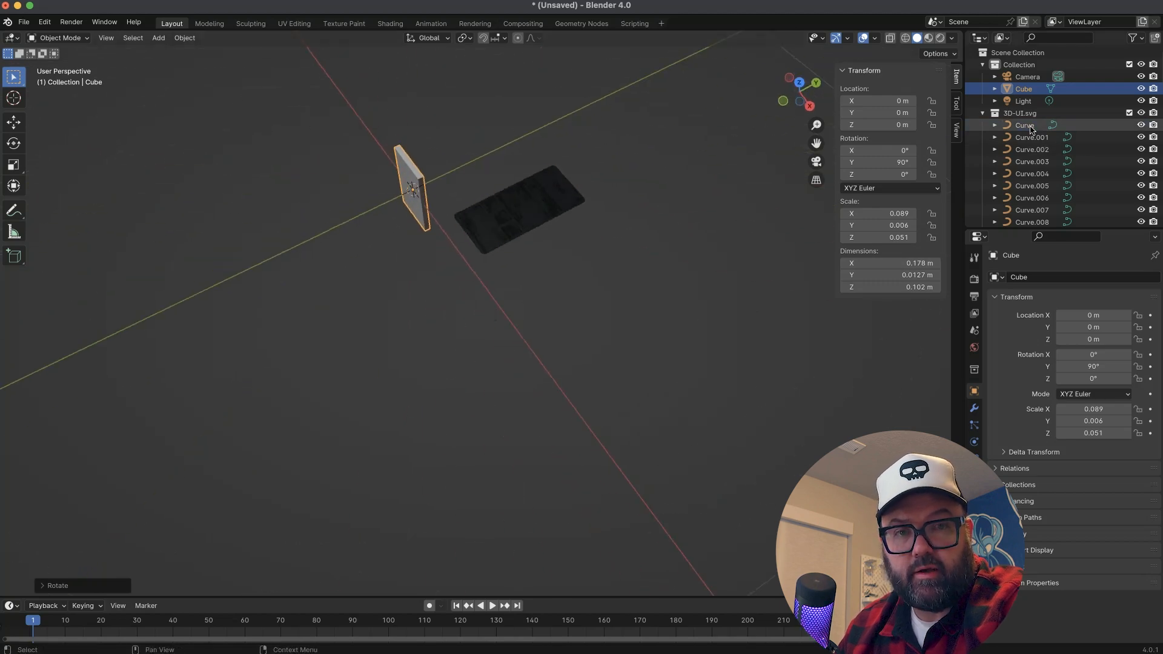
Place the 3D cursor at the imported UI's bottom centre and add an empty there, scaled to 0.1.
{"action": "left_click", "coordinate": [1030, 125]}
{"action": "scroll", "coordinate": [1043, 215], "scroll_direction": "down", "scroll_amount": 20}
{"action": "left_click", "coordinate": [1043, 216], "text": "shift"}
{"action": "scroll", "coordinate": [1043, 216], "scroll_direction": "up", "scroll_amount": 20}
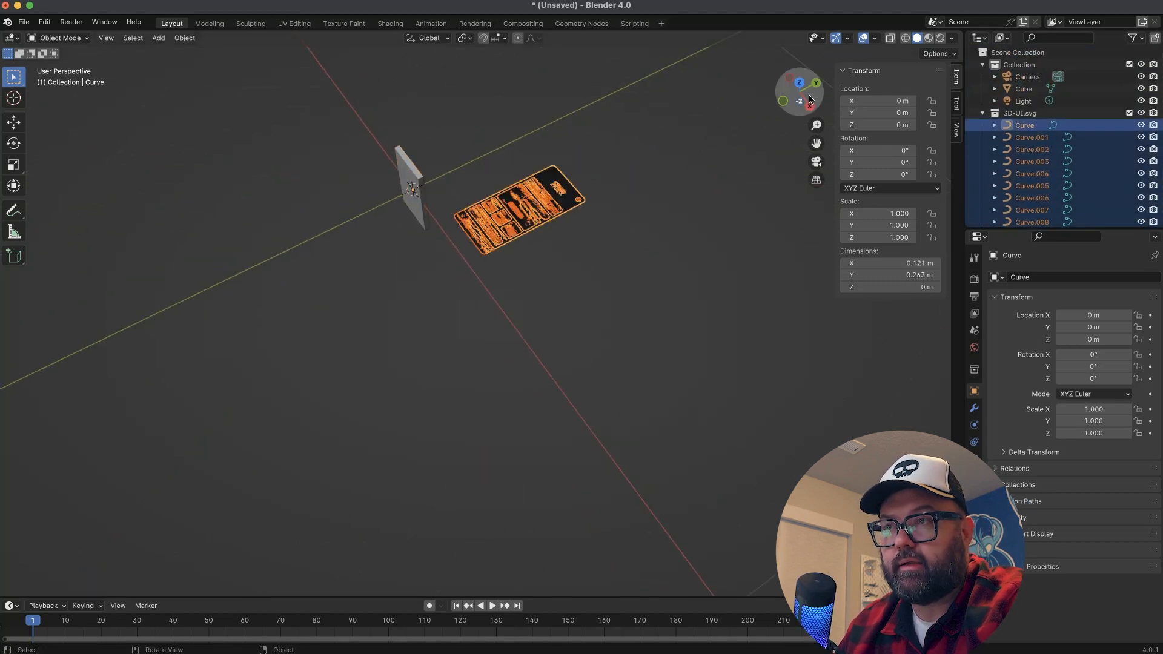
{"action": "key", "text": "KP_7"}
{"action": "key", "text": "KP_Decimal"}
{"action": "right_click", "coordinate": [494, 413], "text": "shift"}
{"action": "key", "text": "shift+a"}
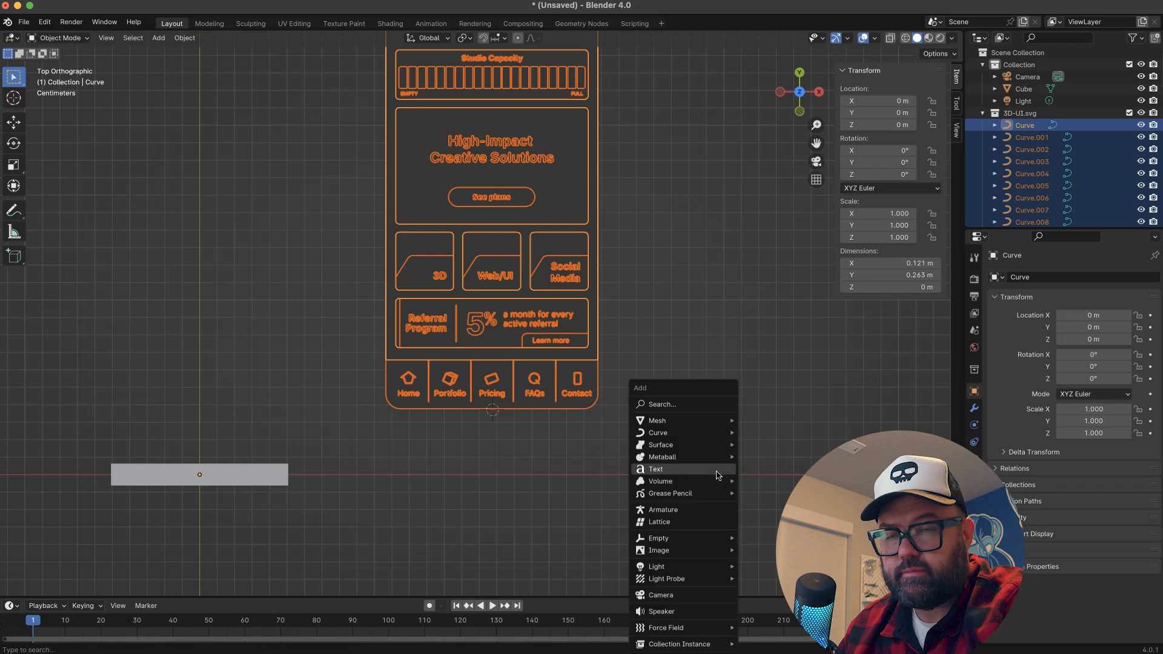
{"action": "left_click", "coordinate": [773, 444]}
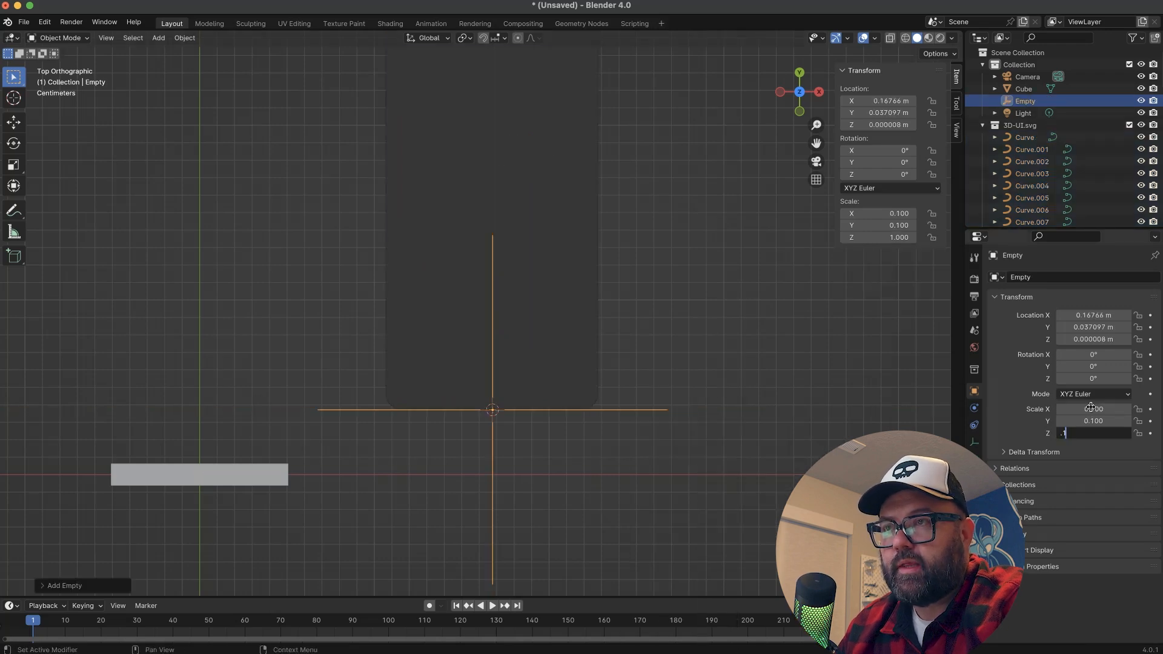
Select all the UI curves together with the empty and rotate them 90° about the global X axis.
{"action": "left_click", "coordinate": [1034, 129]}
{"action": "scroll", "coordinate": [1034, 133], "scroll_direction": "down", "scroll_amount": 15}
{"action": "left_click", "coordinate": [1025, 215], "text": "shift"}
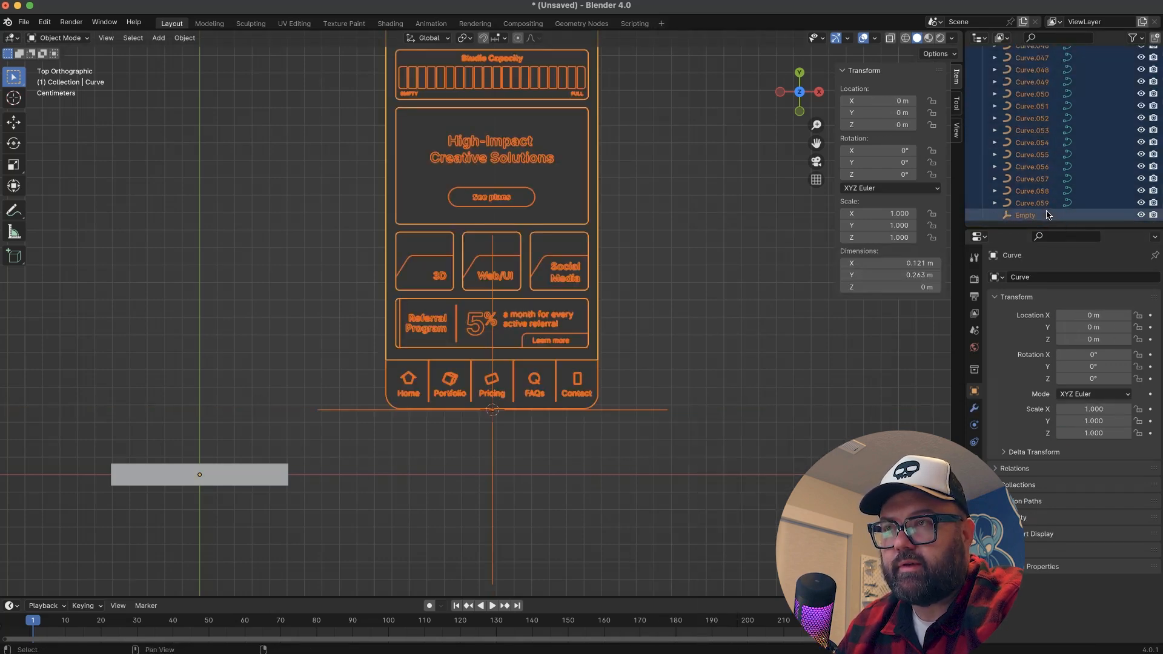
{"action": "mouse_move", "coordinate": [758, 381]}
{"action": "middle_mouse_down"}
{"action": "mouse_move", "coordinate": [602, 459]}
{"action": "mouse_move", "coordinate": [742, 397]}
{"action": "middle_mouse_up"}
{"action": "key", "text": "r"}
{"action": "key", "text": "x"}
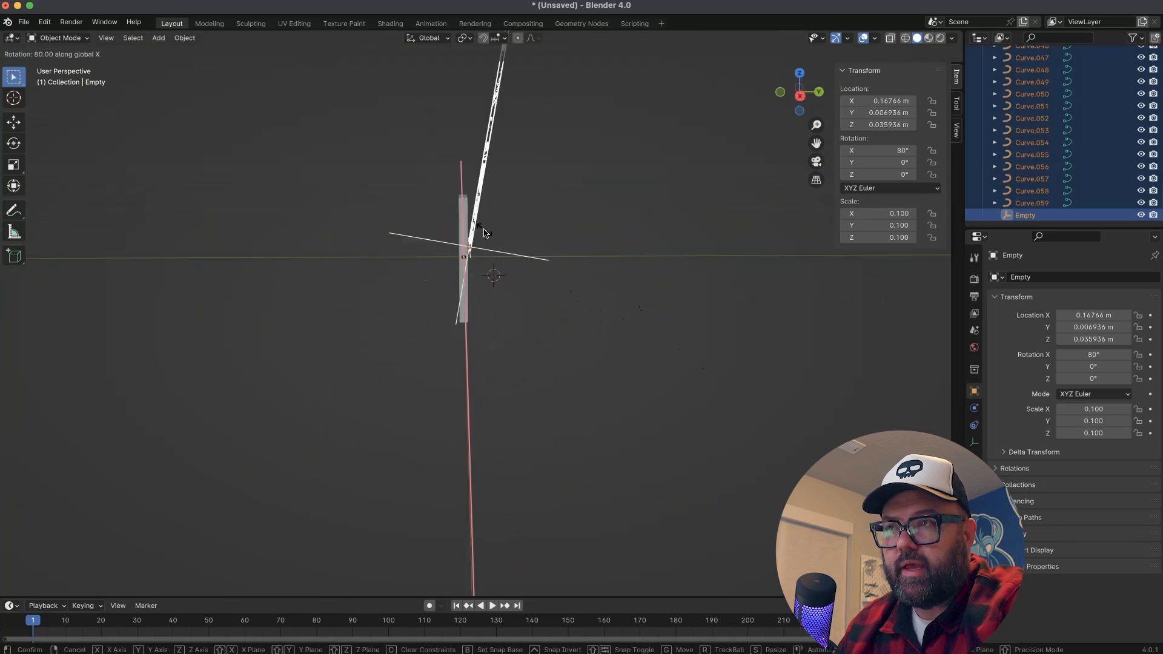
Move the UI curves and empty over to the reference cube near the origin and delete the cube.
{"action": "key", "text": "KP_1"}
{"action": "key", "text": "g"}
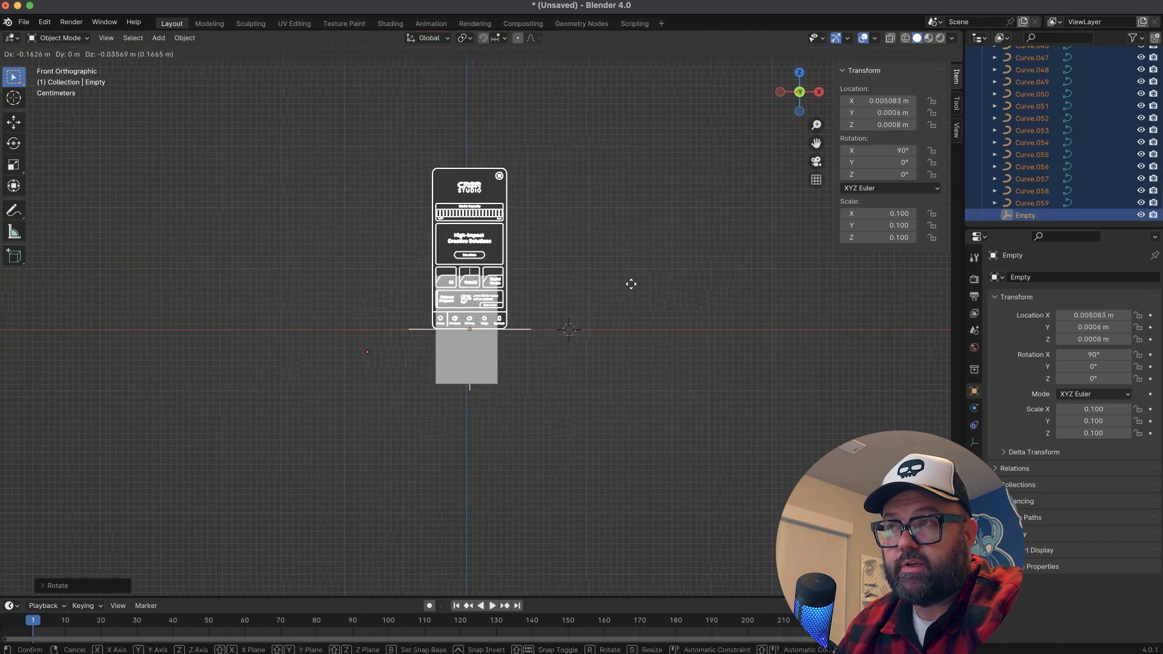
{"action": "left_click", "coordinate": [628, 285]}
{"action": "middle_click_drag", "start_coordinate": [628, 284], "coordinate": [586, 314]}
{"action": "left_click", "coordinate": [459, 368]}
{"action": "key", "text": "Delete"}
{"action": "middle_click_drag", "start_coordinate": [459, 368], "coordinate": [495, 303]}
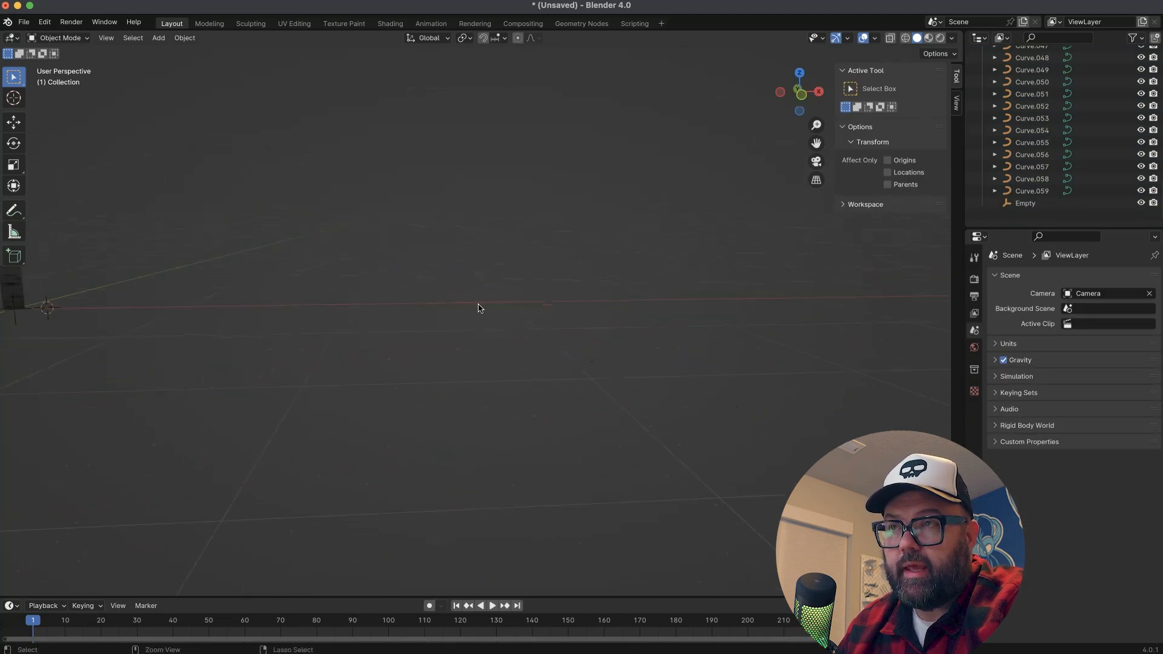
Move the existing light to about X -1.26 m, Y -4.90 m, near the camera.
{"action": "middle_click_drag", "start_coordinate": [495, 252], "coordinate": [549, 272]}
{"action": "left_click", "coordinate": [360, 57]}
{"action": "left_click", "coordinate": [759, 261]}
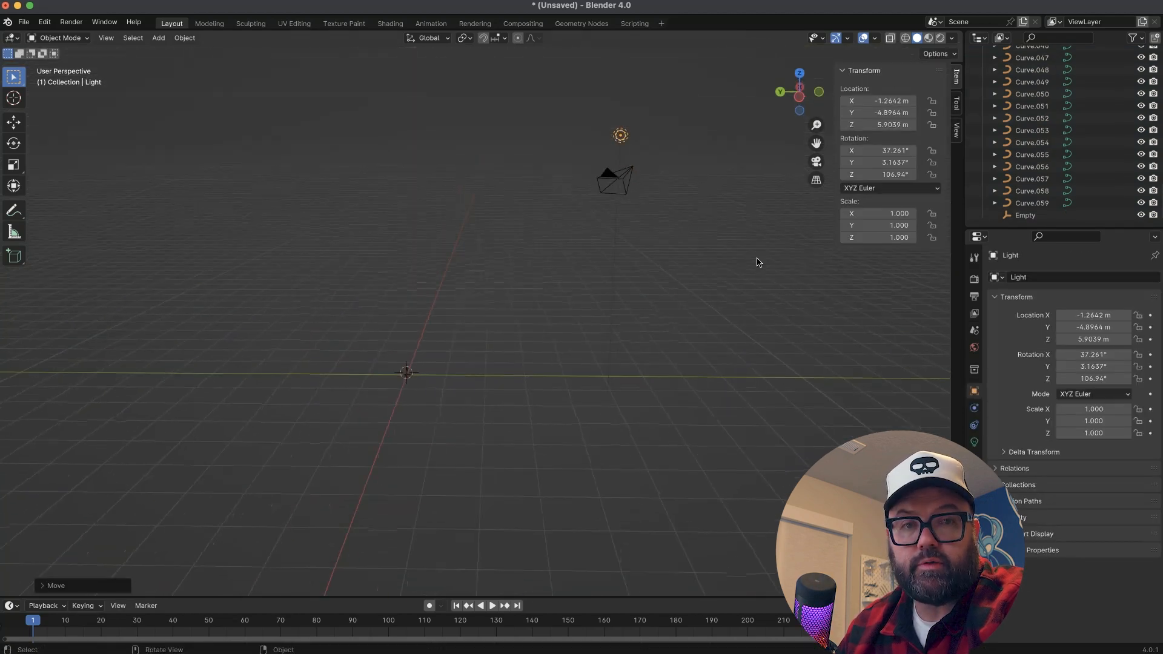
Move the UI's background panel back along Y to about 0.014 m, behind the other curves.
{"action": "middle_click_drag", "start_coordinate": [640, 396], "coordinate": [580, 49], "text": "ctrl"}
{"action": "left_click", "coordinate": [643, 334]}
{"action": "left_click", "coordinate": [676, 335]}
Add an area light in front of the UI at about Y -1.69 m, Z 0.35 m, tilted about 78° on X.
{"action": "key", "text": "shift+a"}
{"action": "mouse_move", "coordinate": [697, 366]}
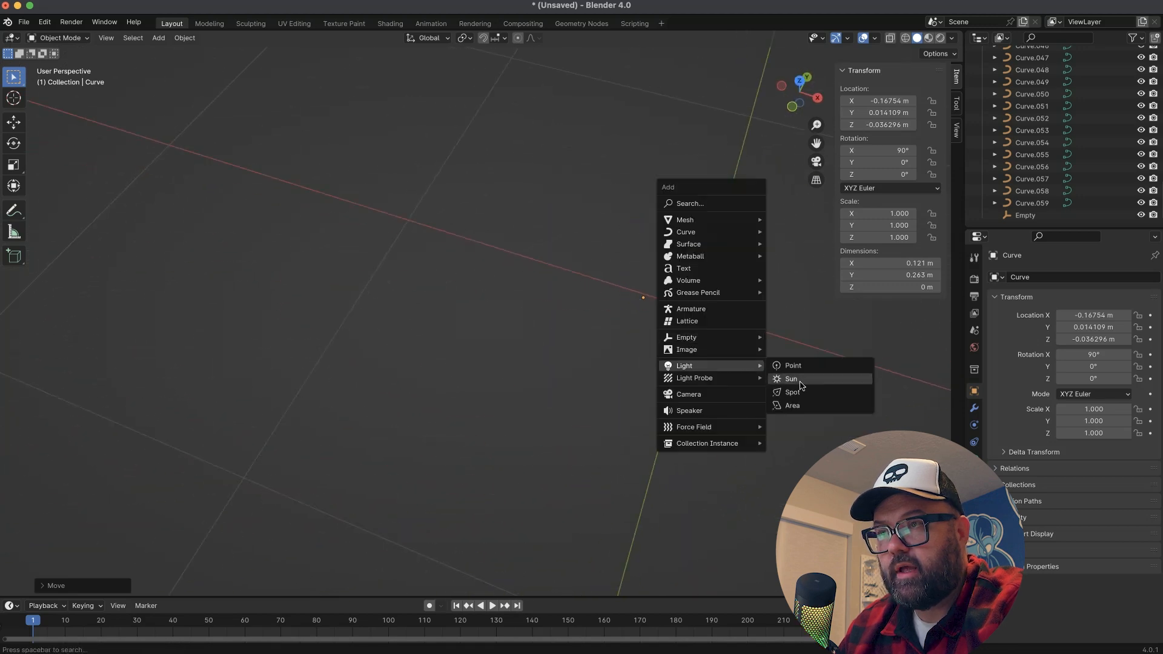
{"action": "left_click", "coordinate": [797, 377]}
{"action": "key", "text": "KP_3"}
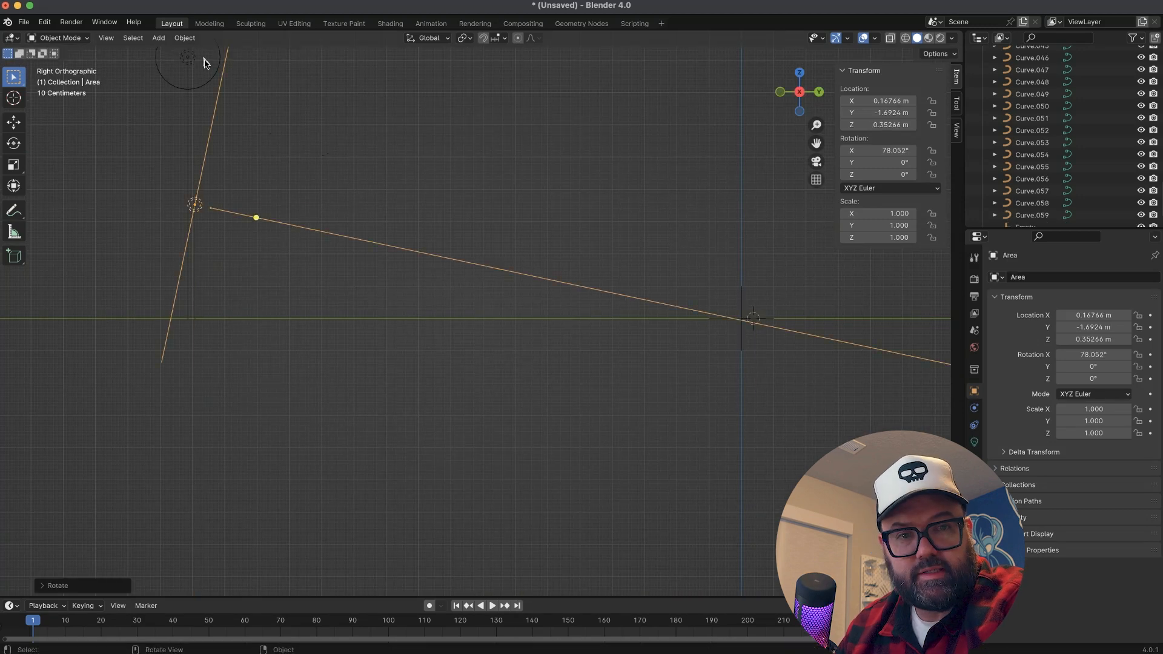
{"action": "middle_click_drag", "start_coordinate": [205, 63], "coordinate": [530, 72]}
{"action": "scroll", "coordinate": [472, 156], "scroll_direction": "up", "scroll_amount": 7}
{"action": "middle_click_drag", "start_coordinate": [344, 218], "coordinate": [581, 261]}
{"action": "scroll", "coordinate": [473, 155], "scroll_direction": "down", "scroll_amount": 4}
Move the dark content panels and their inner shapes along Y to separate the UI layers in depth.
{"action": "left_click", "coordinate": [974, 476]}
{"action": "middle_click_drag", "start_coordinate": [636, 352], "coordinate": [533, 202]}
{"action": "scroll", "coordinate": [533, 203], "scroll_direction": "up", "scroll_amount": 3}
{"action": "left_click", "coordinate": [588, 117]}
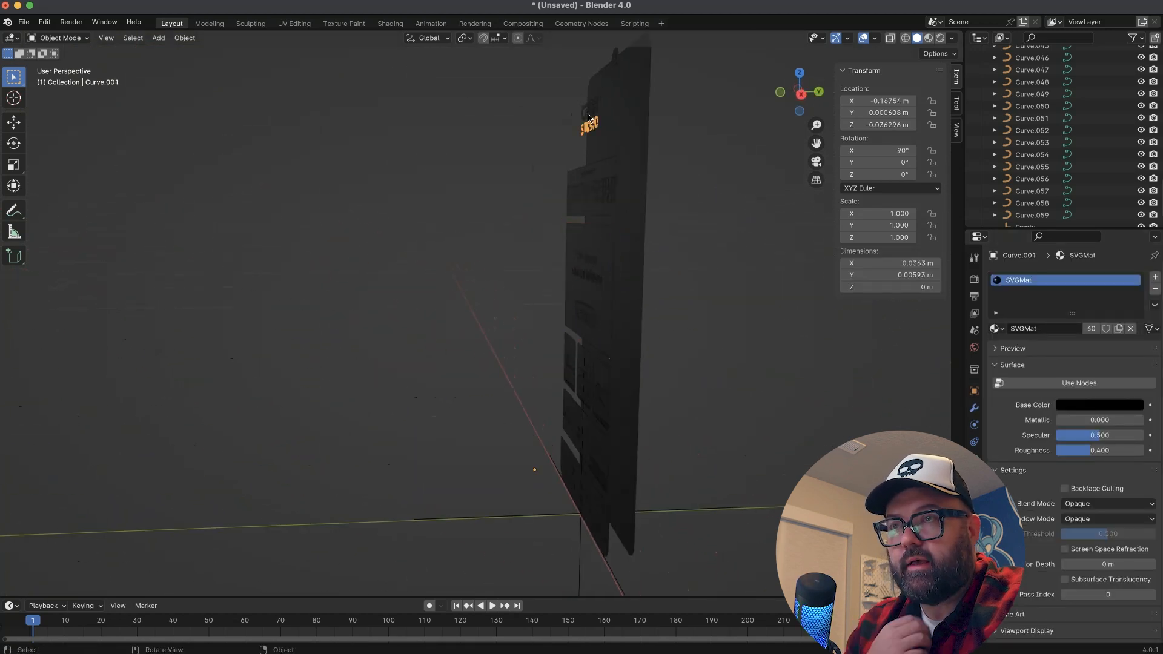
{"action": "left_click", "coordinate": [609, 212]}
{"action": "middle_click_drag", "start_coordinate": [609, 212], "coordinate": [612, 160]}
{"action": "middle_click_drag", "start_coordinate": [648, 529], "coordinate": [667, 340]}
{"action": "key", "text": "g"}
{"action": "key", "text": "y"}
{"action": "left_click", "coordinate": [657, 405]}
{"action": "key", "text": "g"}
{"action": "key", "text": "y"}
{"action": "left_click", "coordinate": [667, 340]}
Give the UI's background panel its own material named white with a white base colour.
{"action": "middle_click_drag", "start_coordinate": [581, 424], "coordinate": [643, 282]}
{"action": "scroll", "coordinate": [644, 282], "scroll_direction": "up", "scroll_amount": 3}
{"action": "left_click", "coordinate": [661, 307]}
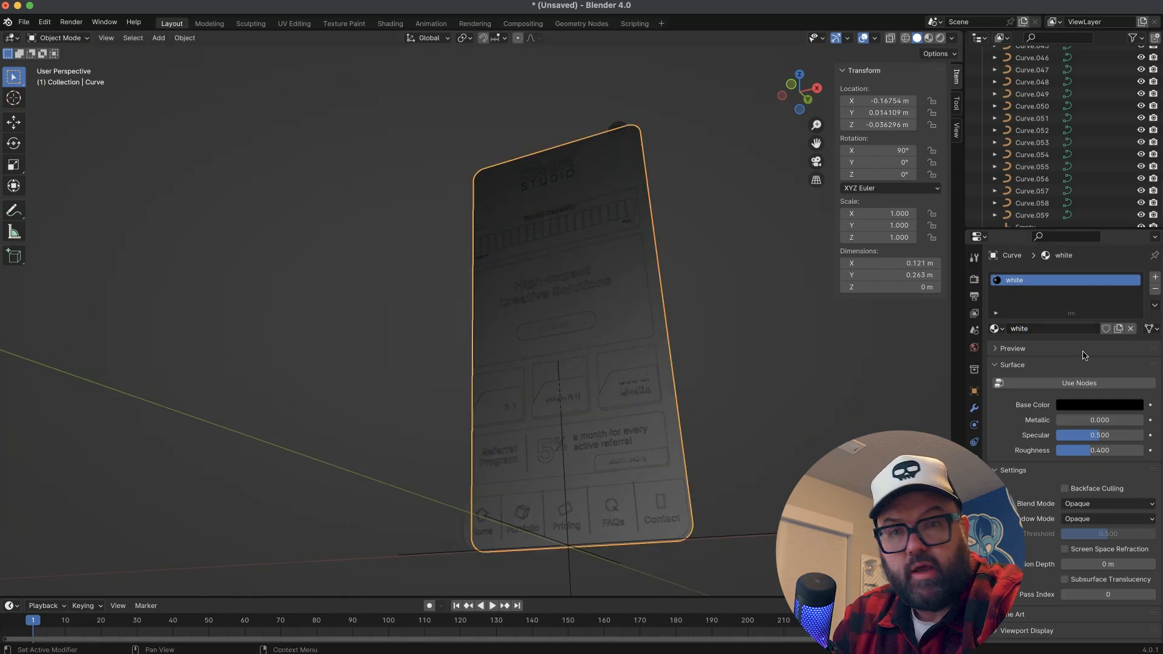
{"action": "left_click", "coordinate": [1088, 406]}
{"action": "left_click", "coordinate": [1120, 405]}
{"action": "left_click_drag", "start_coordinate": [1134, 291], "coordinate": [1134, 215]}
{"action": "left_click", "coordinate": [688, 291]}
Select the bottom navigation bar's labels, icons and dividers and move them forward along Y to about -0.0055 m.
{"action": "middle_click_drag", "start_coordinate": [688, 290], "coordinate": [631, 535]}
{"action": "left_click", "coordinate": [631, 534]}
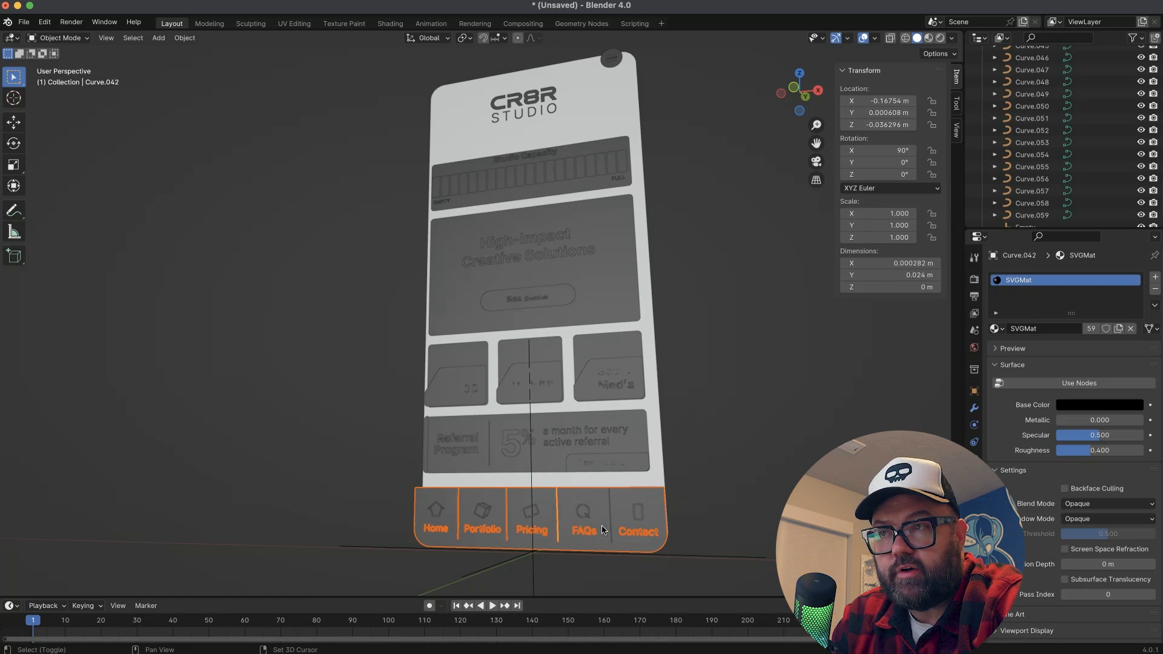
{"action": "left_click", "coordinate": [482, 521], "text": "shift"}
{"action": "scroll", "coordinate": [482, 521], "scroll_direction": "up", "scroll_amount": 5}
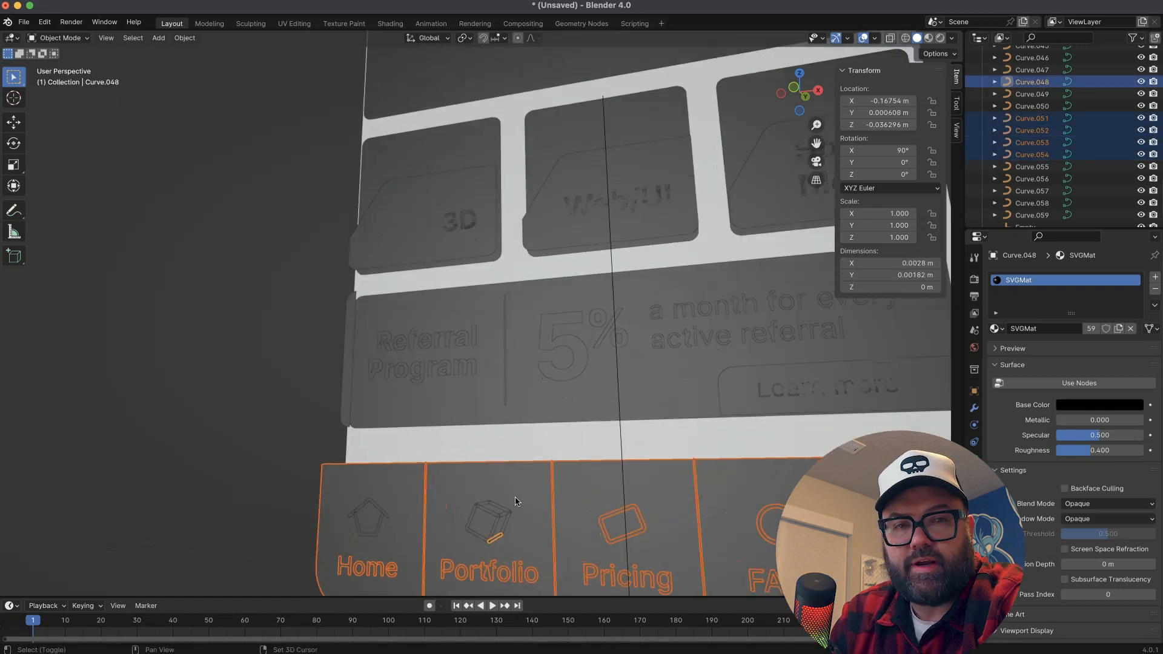
{"action": "left_click", "coordinate": [357, 529], "text": "shift"}
{"action": "scroll", "coordinate": [357, 529], "scroll_direction": "down", "scroll_amount": 8}
{"action": "left_click", "coordinate": [661, 554], "text": "shift"}
{"action": "middle_click_drag", "start_coordinate": [691, 563], "coordinate": [633, 577]}
{"action": "left_click", "coordinate": [633, 569], "text": "shift"}
{"action": "key", "text": "g"}
{"action": "key", "text": "y"}
{"action": "left_click", "coordinate": [613, 547]}
Join the pieces of the Portfolio cube icon into one curve and assign it the white material.
{"action": "middle_click_drag", "start_coordinate": [587, 539], "coordinate": [660, 594]}
{"action": "middle_click_drag", "start_coordinate": [667, 363], "coordinate": [714, 203], "text": "shift"}
{"action": "left_click_drag", "start_coordinate": [693, 503], "coordinate": [424, 434]}
{"action": "middle_click_drag", "start_coordinate": [431, 448], "coordinate": [364, 403]}
{"action": "scroll", "coordinate": [496, 427], "scroll_direction": "up", "scroll_amount": 8}
{"action": "left_click", "coordinate": [348, 338], "text": "shift"}
{"action": "left_click", "coordinate": [470, 355]}
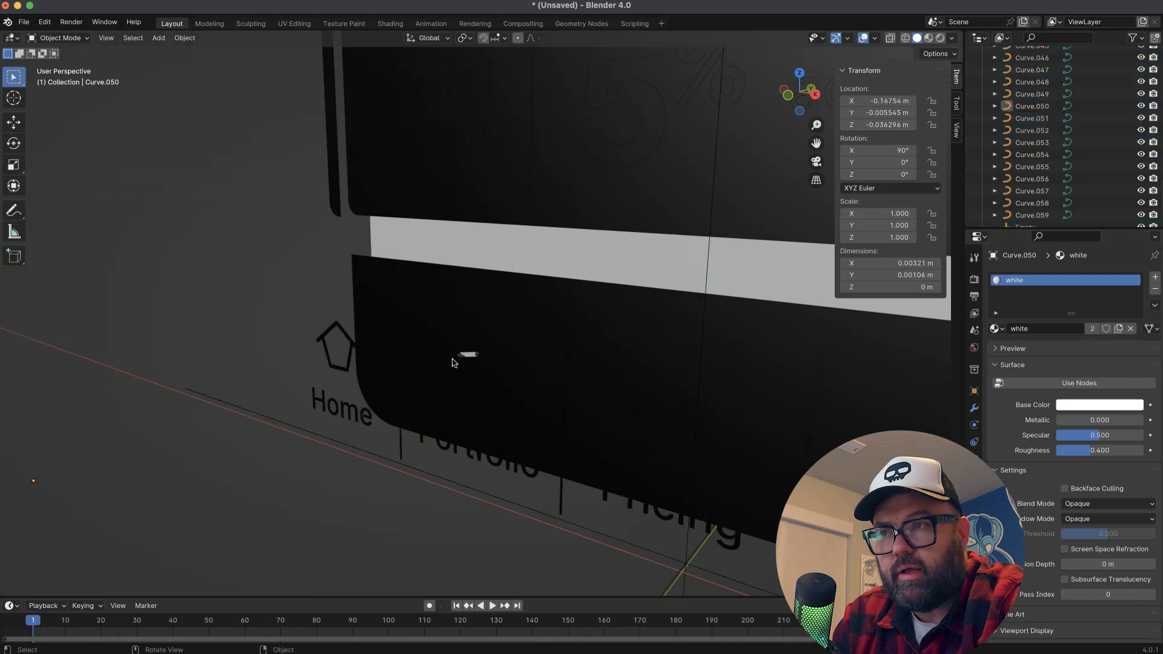
{"action": "left_click", "coordinate": [997, 329]}
{"action": "left_click", "coordinate": [1020, 367]}
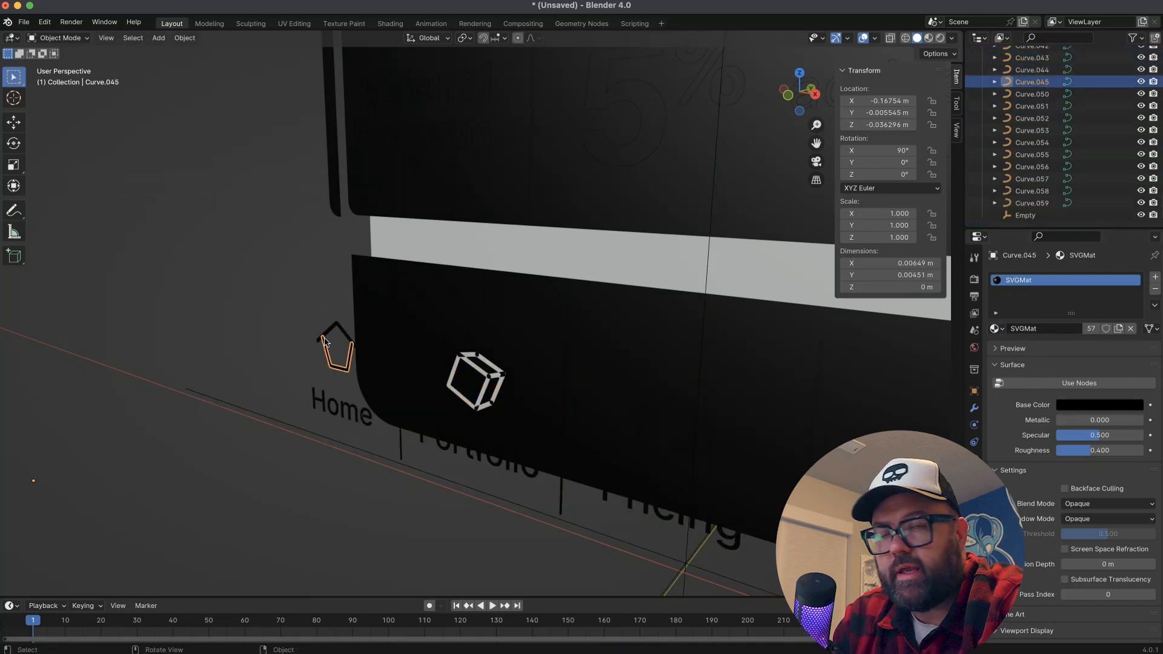
Assign the white material to the parts of the Home icon in the navigation bar.
{"action": "left_click", "coordinate": [996, 329]}
{"action": "left_click", "coordinate": [1020, 367]}
{"action": "left_click", "coordinate": [997, 329]}
{"action": "left_click", "coordinate": [1020, 366]}
Join the navigation bar's divider lines into one curve and assign it the white material.
{"action": "middle_click_drag", "start_coordinate": [475, 363], "coordinate": [484, 339], "text": "ctrl"}
{"action": "left_click", "coordinate": [516, 418]}
{"action": "middle_click_drag", "start_coordinate": [517, 418], "coordinate": [618, 339], "text": "ctrl"}
{"action": "left_click", "coordinate": [366, 414]}
{"action": "left_click", "coordinate": [467, 445], "text": "shift"}
{"action": "middle_click_drag", "start_coordinate": [618, 339], "coordinate": [570, 436], "text": "ctrl"}
{"action": "left_click", "coordinate": [473, 529]}
{"action": "left_click", "coordinate": [522, 524], "text": "shift"}
{"action": "middle_click_drag", "start_coordinate": [654, 569], "coordinate": [663, 424]}
{"action": "middle_click_drag", "start_coordinate": [663, 424], "coordinate": [674, 163], "text": "ctrl"}
{"action": "key", "text": "ctrl+j"}
{"action": "left_click", "coordinate": [996, 329]}
{"action": "left_click", "coordinate": [1020, 366]}
Assign the white material to the last Studio Capacity segment at the FULL end.
{"action": "left_click", "coordinate": [719, 460]}
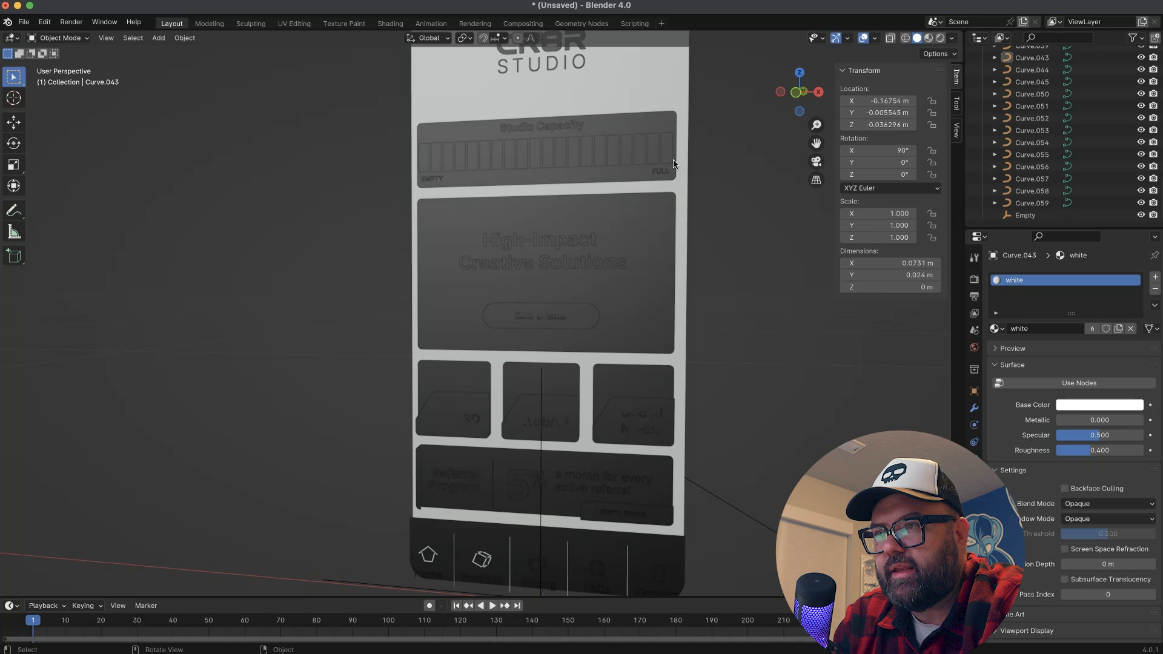
{"action": "left_click", "coordinate": [997, 329]}
{"action": "left_click", "coordinate": [1020, 367]}
{"action": "left_click", "coordinate": [732, 360]}
{"action": "scroll", "coordinate": [675, 504], "scroll_direction": "down", "scroll_amount": 5}
{"action": "middle_click_drag", "start_coordinate": [732, 360], "coordinate": [414, 228]}
{"action": "scroll", "coordinate": [644, 313], "scroll_direction": "up", "scroll_amount": 5}
Rename the shared SVGMat material as black and give the Social Media card's background its own grey copy.
{"action": "left_click", "coordinate": [572, 308]}
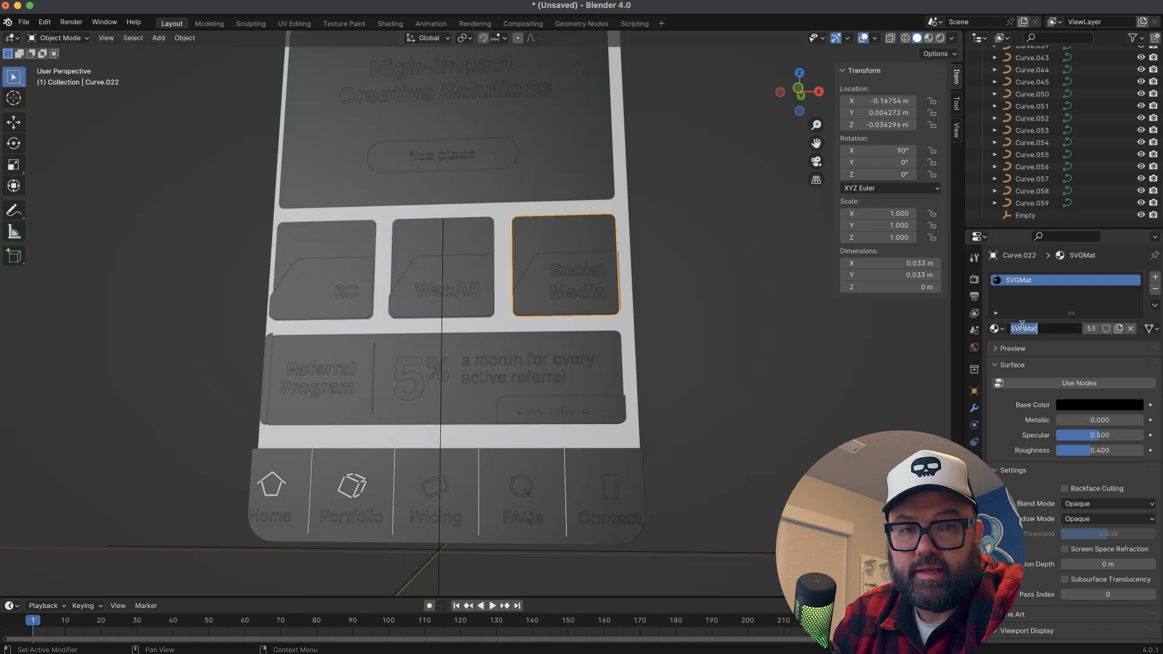
{"action": "left_click", "coordinate": [1089, 405]}
{"action": "left_click_drag", "start_coordinate": [1137, 295], "coordinate": [1137, 267]}
{"action": "left_click", "coordinate": [704, 299]}
{"action": "middle_click_drag", "start_coordinate": [704, 299], "coordinate": [765, 288]}
{"action": "left_click", "coordinate": [1091, 329]}
{"action": "middle_click_drag", "start_coordinate": [885, 349], "coordinate": [860, 347]}
Darken the base colour of the shared black material to near-black using the Social Media card's angled shape.
{"action": "left_click", "coordinate": [614, 257]}
{"action": "left_click", "coordinate": [999, 328]}
{"action": "left_click", "coordinate": [999, 327]}
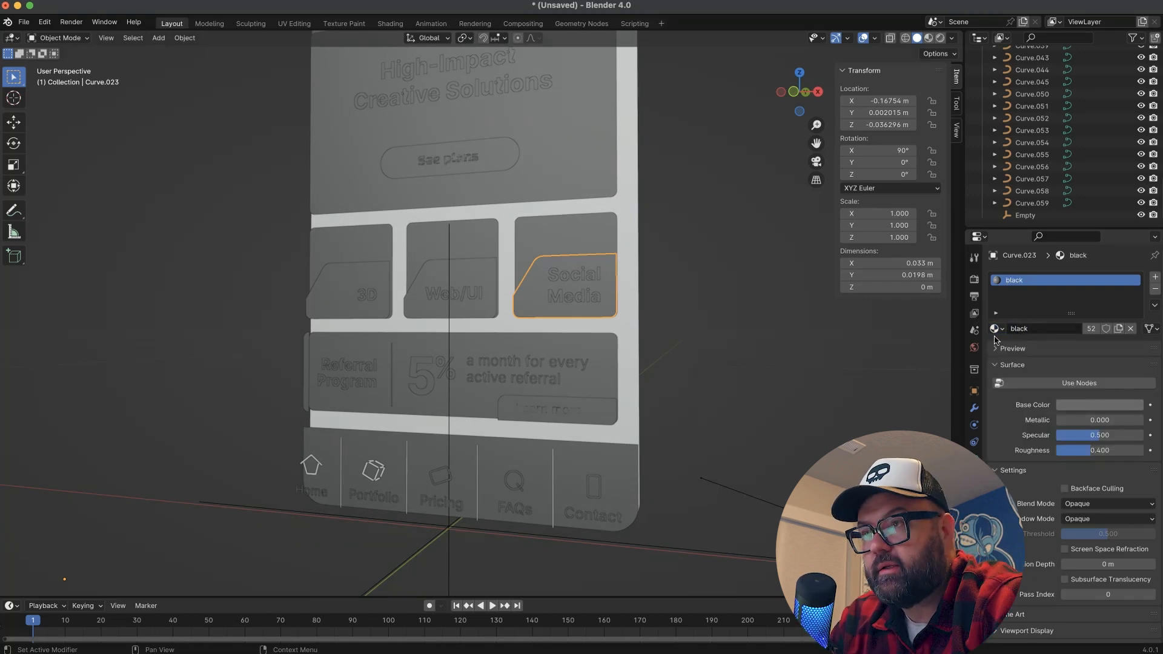
{"action": "left_click", "coordinate": [1093, 404]}
{"action": "left_click_drag", "start_coordinate": [1136, 288], "coordinate": [1136, 312]}
{"action": "left_click", "coordinate": [685, 275]}
{"action": "middle_click_drag", "start_coordinate": [633, 264], "coordinate": [642, 258]}
Assign the grey material to the backgrounds of the Web/UI and 3D cards.
{"action": "left_click", "coordinate": [470, 243]}
{"action": "left_click", "coordinate": [999, 328]}
{"action": "left_click", "coordinate": [1023, 355]}
{"action": "left_click", "coordinate": [1023, 326]}
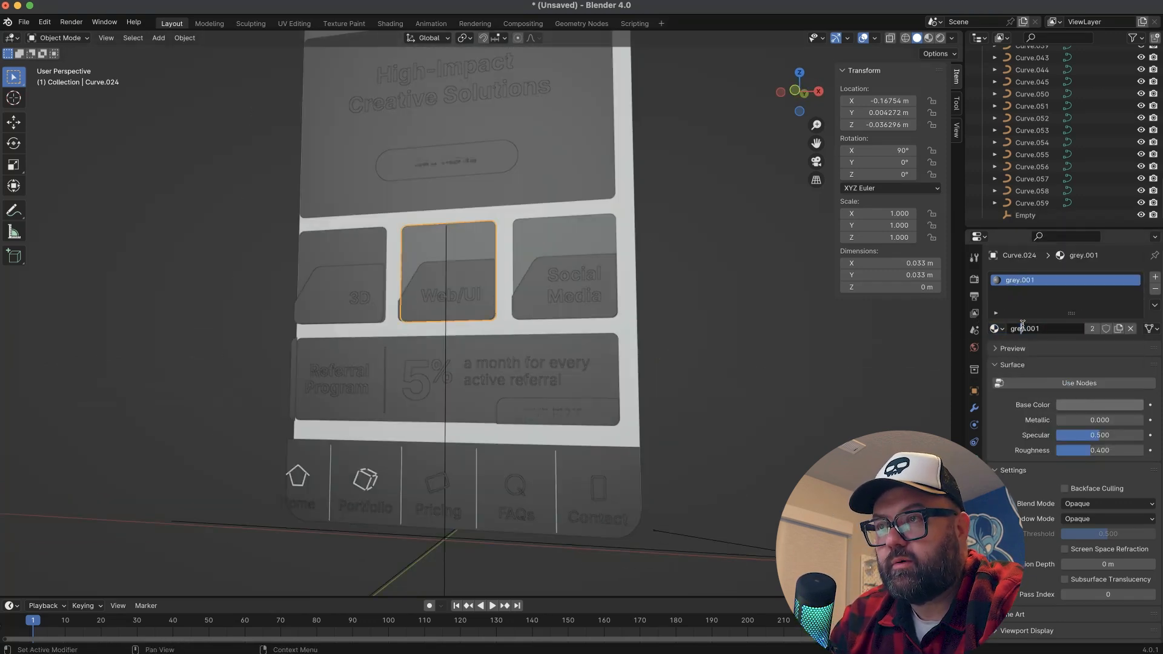
{"action": "left_click", "coordinate": [342, 248]}
{"action": "left_click", "coordinate": [997, 329]}
{"action": "left_click", "coordinate": [1016, 359]}
Assign the white material to the Social Media, Web/UI and 3D card labels.
{"action": "left_click", "coordinate": [573, 295]}
{"action": "left_click", "coordinate": [998, 328]}
{"action": "left_click", "coordinate": [1018, 382]}
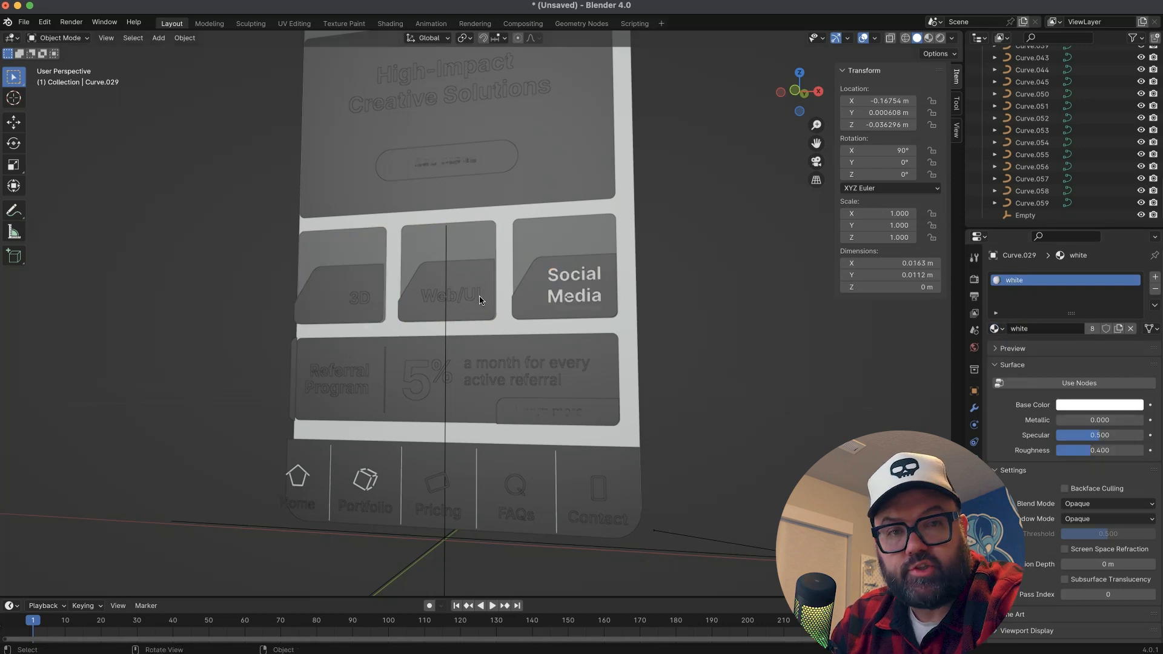
{"action": "left_click", "coordinate": [456, 296]}
{"action": "left_click", "coordinate": [997, 328]}
{"action": "left_click", "coordinate": [1018, 382]}
{"action": "left_click", "coordinate": [360, 298]}
{"action": "left_click", "coordinate": [998, 328]}
{"action": "left_click", "coordinate": [1018, 381]}
Assign the white material to the High-Impact Creative Solutions heading and the Studio Capacity title.
{"action": "left_click", "coordinate": [709, 351]}
{"action": "middle_click_drag", "start_coordinate": [515, 109], "coordinate": [617, 407], "text": "shift"}
{"action": "left_click", "coordinate": [615, 404]}
{"action": "left_click", "coordinate": [997, 329]}
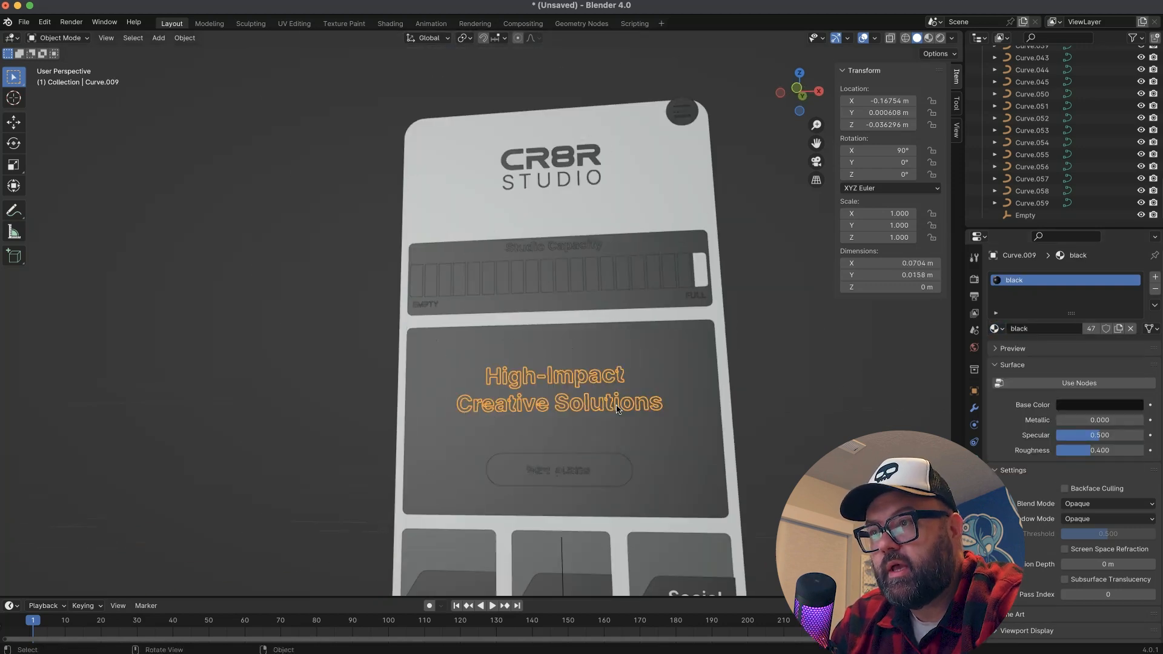
{"action": "left_click", "coordinate": [1018, 382]}
{"action": "left_click", "coordinate": [555, 245]}
{"action": "left_click", "coordinate": [997, 328]}
{"action": "left_click", "coordinate": [1017, 381]}
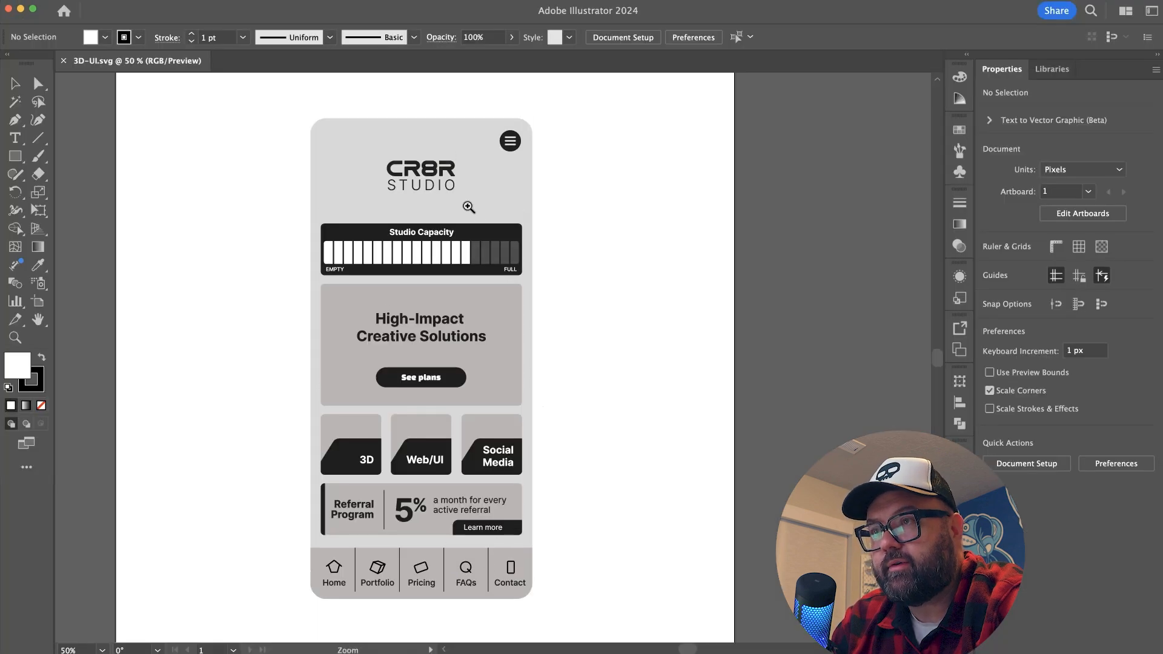
Switch to 3D-UI.svg in Illustrator, display it as outlines and select the CR8R logo to check its paths.
{"action": "left_click_drag", "start_coordinate": [473, 218], "coordinate": [607, 261]}
{"action": "key", "text": "super+y"}
{"action": "key", "text": "v"}
{"action": "left_click", "coordinate": [548, 245]}
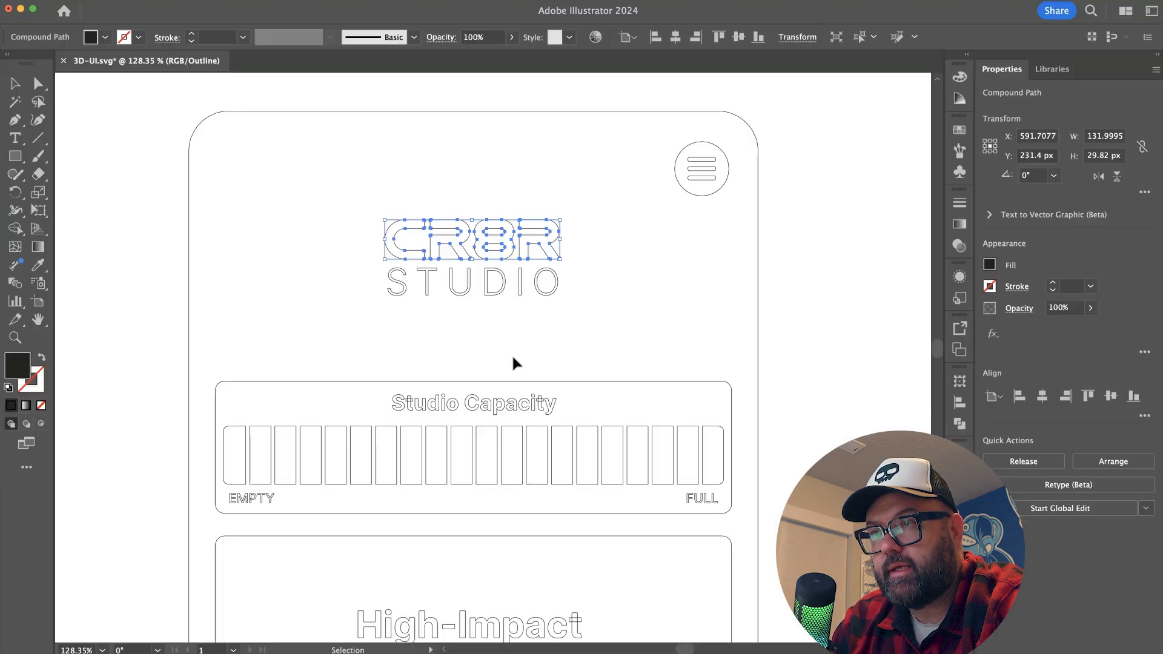
Unite the overlapping letter outlines of the Studio Capacity title with Pathfinder and deselect it.
{"action": "left_click", "coordinate": [498, 406]}
{"action": "left_click", "coordinate": [488, 411], "text": "super"}
{"action": "left_click", "coordinate": [500, 373], "text": "super"}
{"action": "left_click", "coordinate": [515, 370], "text": "super"}
{"action": "left_click", "coordinate": [539, 376], "text": "super"}
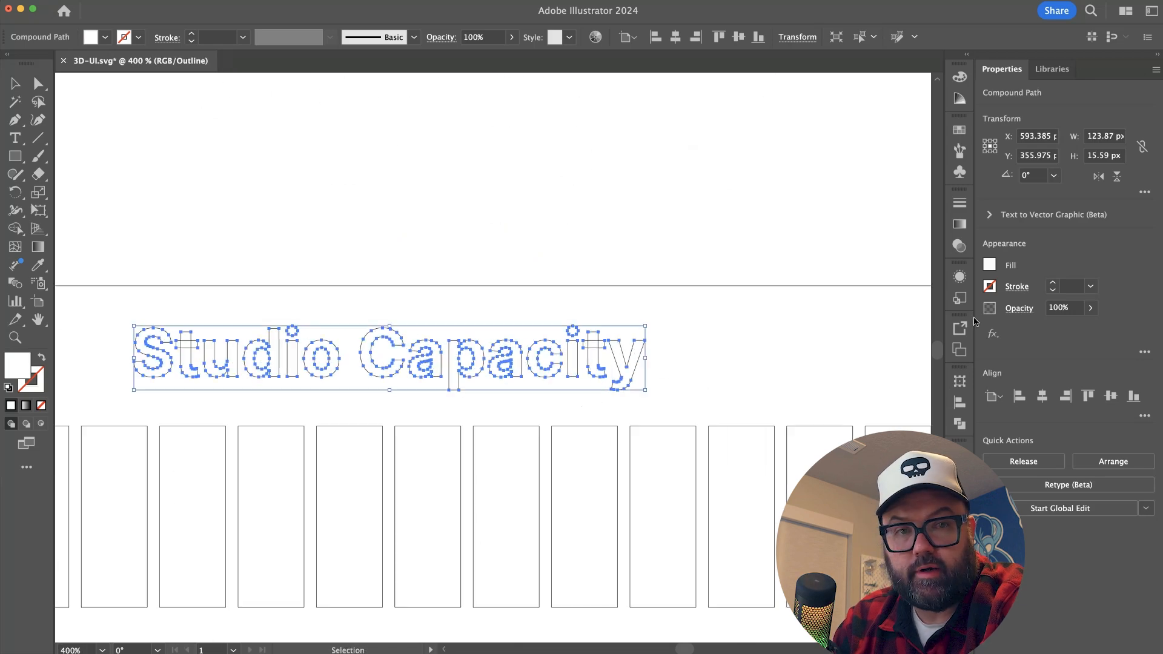
{"action": "left_click", "coordinate": [960, 421]}
{"action": "key", "text": "super+shift+a"}
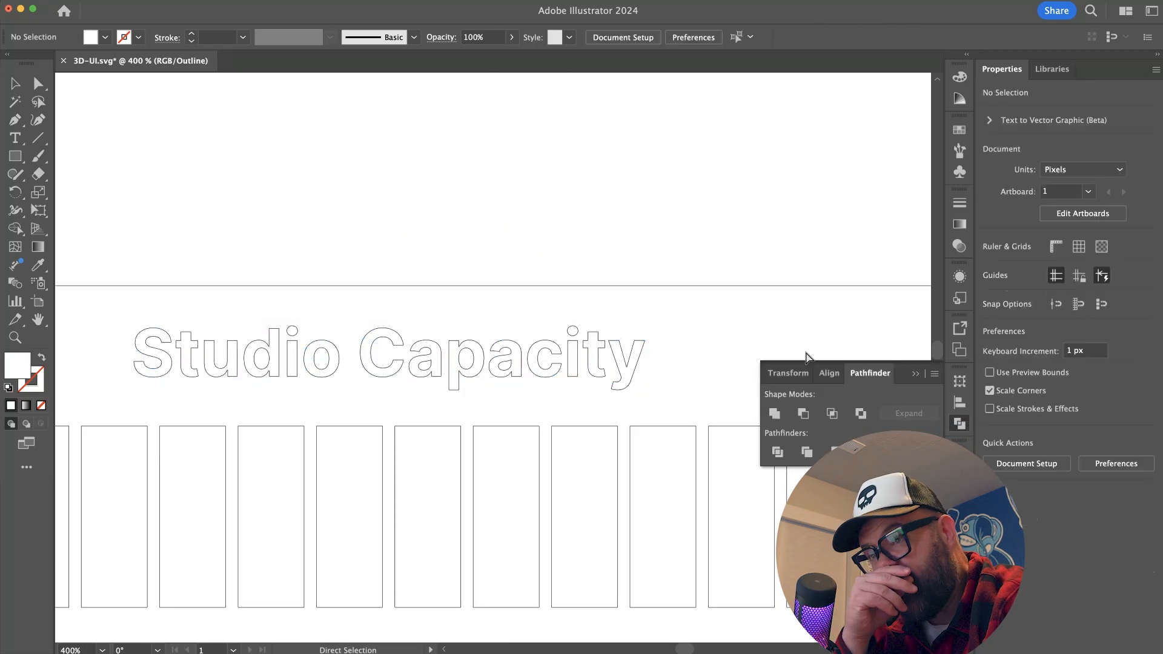
Merge the overlapping letter outlines of the EMPTY and FULL labels into expanded compound shapes.
{"action": "left_click_drag", "start_coordinate": [717, 357], "coordinate": [630, 363], "text": "super"}
{"action": "left_click", "coordinate": [288, 485]}
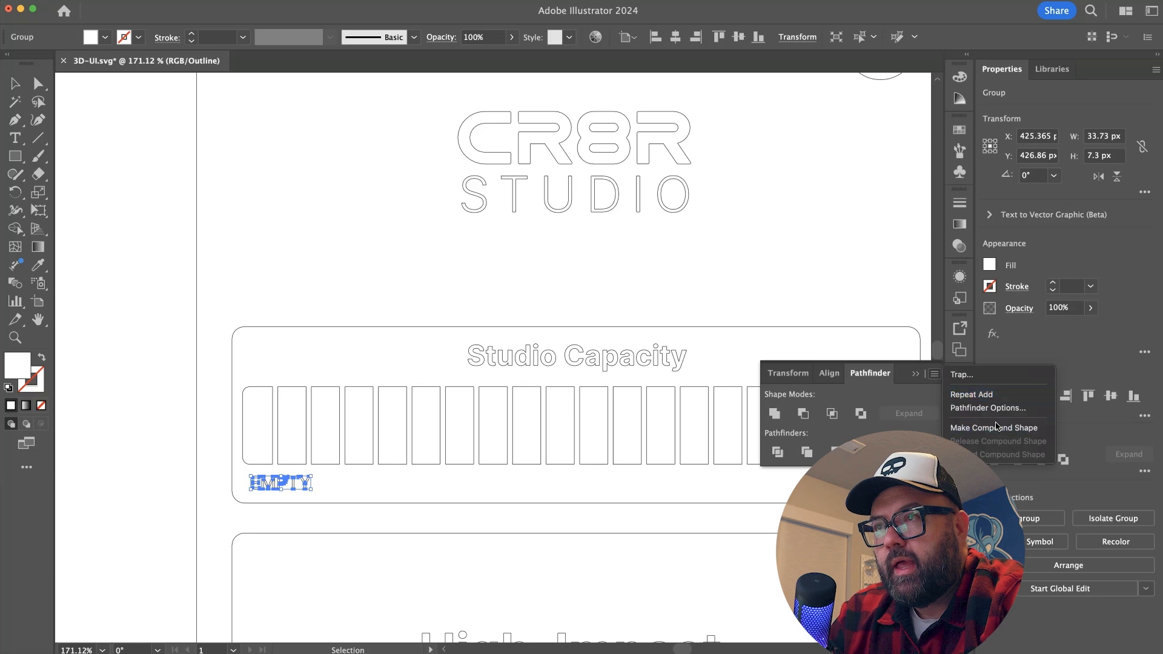
{"action": "left_click", "coordinate": [997, 427]}
{"action": "left_click", "coordinate": [775, 416]}
{"action": "left_click", "coordinate": [934, 374]}
{"action": "left_click", "coordinate": [995, 427]}
Combine the letters of the High-Impact Creative Solutions heading and the See plans label into expanded compound shapes.
{"action": "left_click", "coordinate": [803, 297]}
{"action": "left_click_drag", "start_coordinate": [874, 298], "coordinate": [481, 345]}
{"action": "left_click", "coordinate": [481, 345], "text": "super"}
{"action": "left_click", "coordinate": [506, 358]}
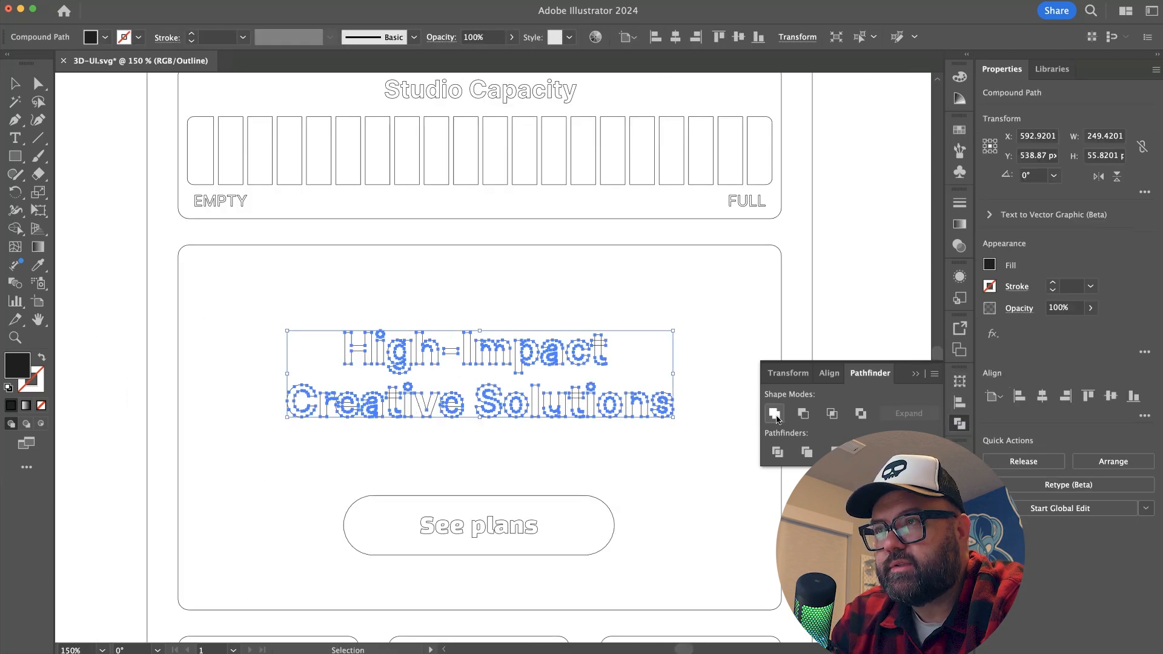
{"action": "left_click", "coordinate": [962, 427]}
{"action": "left_click", "coordinate": [527, 529]}
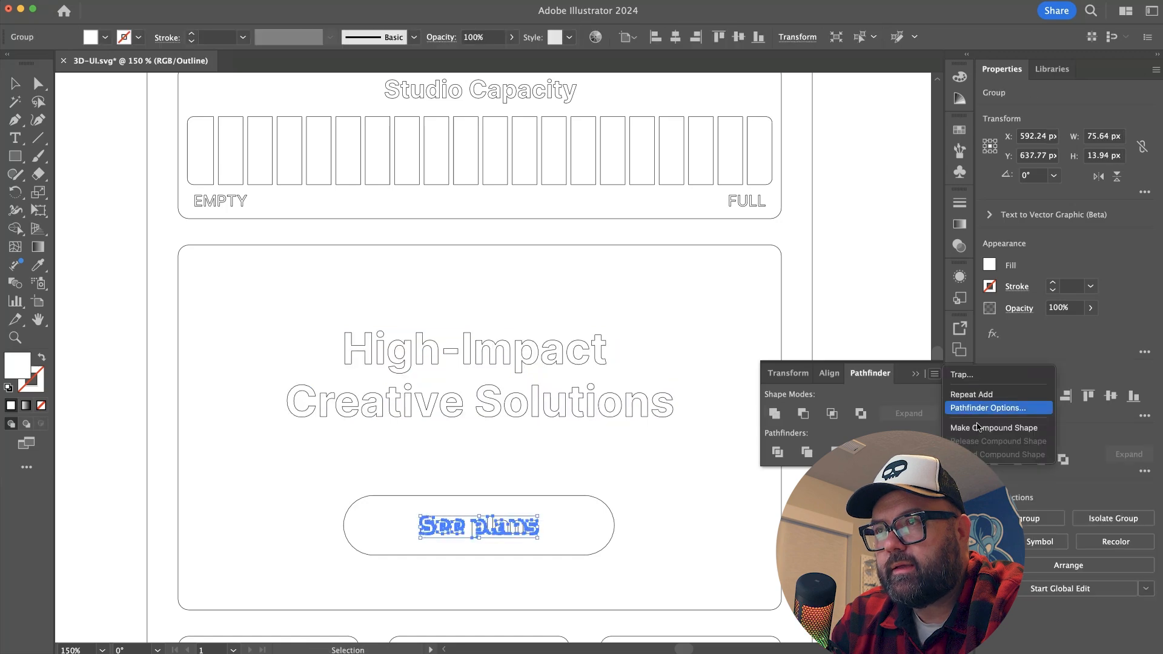
{"action": "left_click", "coordinate": [978, 428]}
{"action": "left_click", "coordinate": [697, 503]}
Turn the 3D and Web/UI card labels into compound shapes and expand each one.
{"action": "left_click", "coordinate": [516, 599], "text": "alt+super"}
{"action": "left_click", "coordinate": [642, 485]}
{"action": "left_click", "coordinate": [360, 473]}
{"action": "left_click", "coordinate": [934, 373]}
{"action": "left_click", "coordinate": [969, 427]}
{"action": "left_click", "coordinate": [476, 473]}
{"action": "left_click", "coordinate": [933, 375]}
{"action": "left_click", "coordinate": [957, 427]}
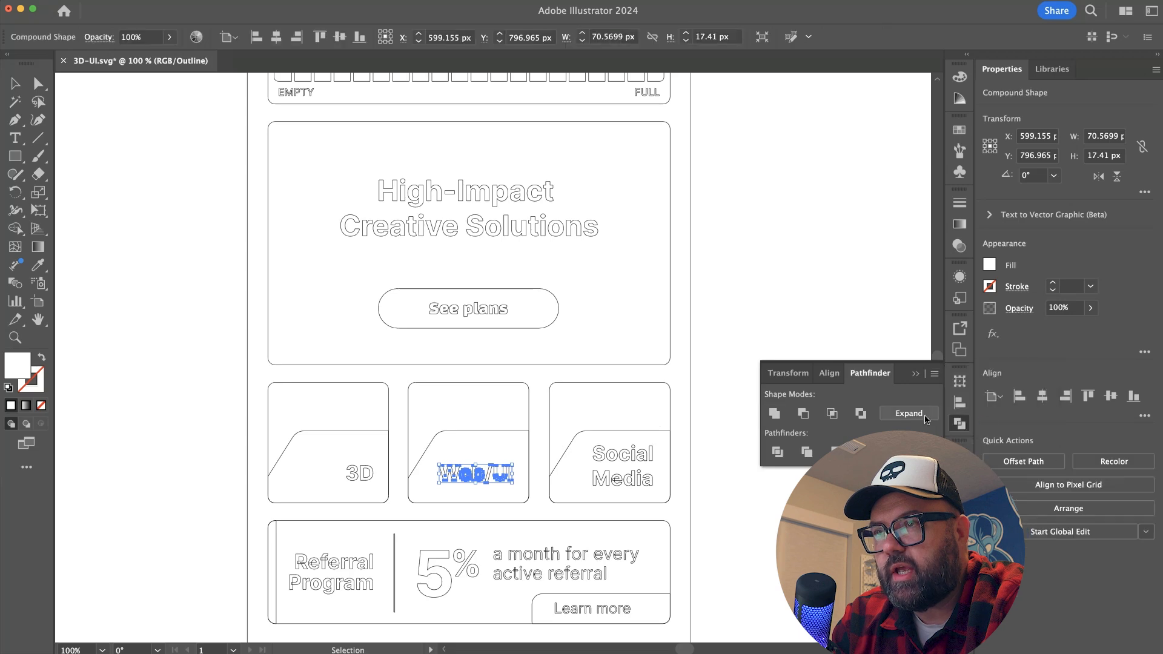
Merge the Social Media card label into one expanded compound shape and deselect it.
{"action": "left_click", "coordinate": [646, 464]}
{"action": "key", "text": "super+g"}
{"action": "left_click", "coordinate": [934, 374]}
{"action": "left_click", "coordinate": [957, 427]}
{"action": "left_click", "coordinate": [721, 496]}
Unite the Referral Program text into a compound shape and expand it.
{"action": "scroll", "coordinate": [649, 519], "scroll_direction": "down", "scroll_amount": 3}
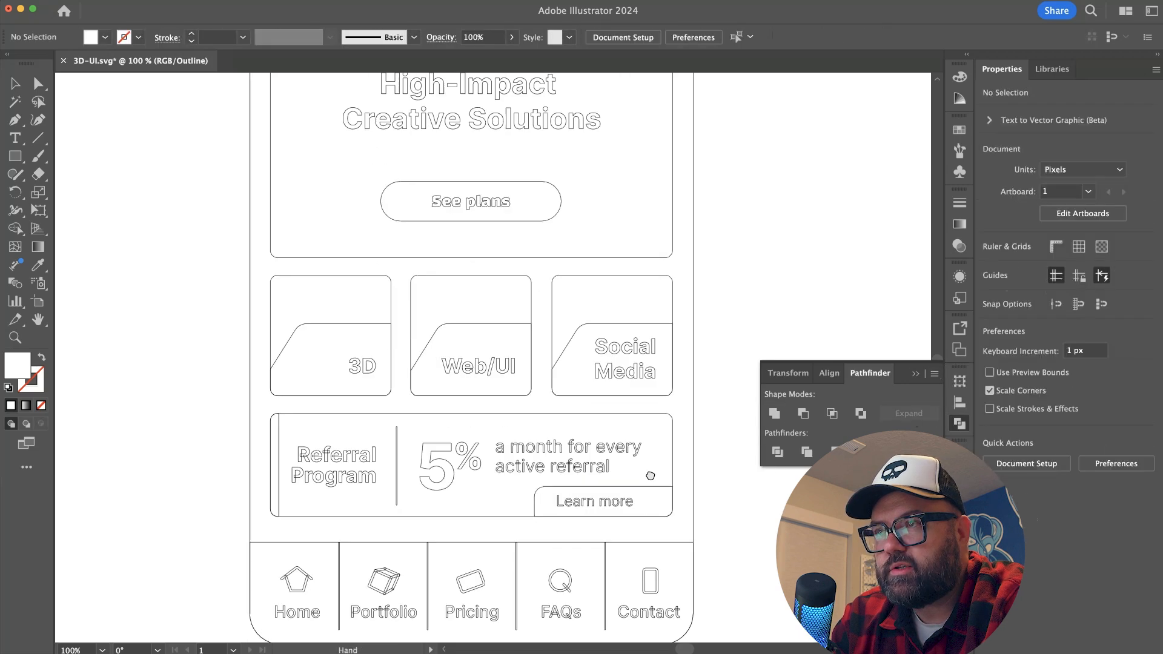
{"action": "key", "text": "super+equal"}
{"action": "scroll", "coordinate": [649, 520], "scroll_direction": "down", "scroll_amount": 5}
{"action": "left_click", "coordinate": [391, 365]}
{"action": "left_click", "coordinate": [774, 413]}
{"action": "left_click", "coordinate": [934, 374]}
{"action": "left_click", "coordinate": [968, 429]}
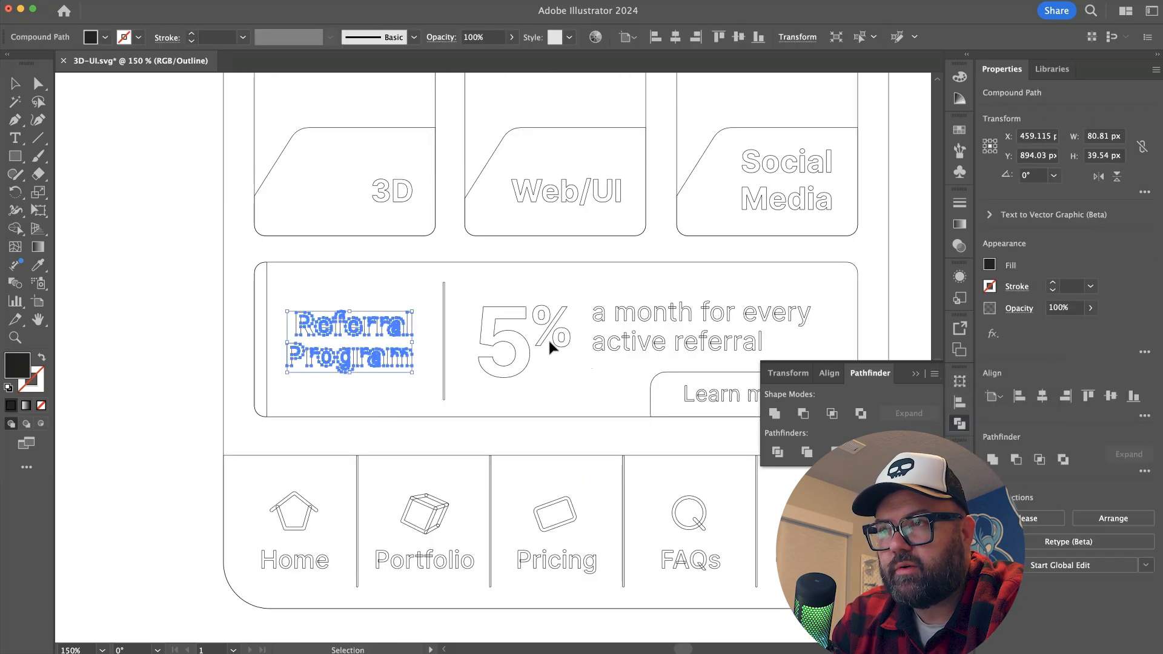
Merge the 5% figure and the "a month for every active referral" text into expanded compound shapes.
{"action": "key", "text": "super+g"}
{"action": "left_click", "coordinate": [915, 374]}
{"action": "left_click", "coordinate": [959, 424]}
{"action": "left_click", "coordinate": [934, 374]}
{"action": "left_click", "coordinate": [968, 429]}
{"action": "left_click", "coordinate": [650, 346]}
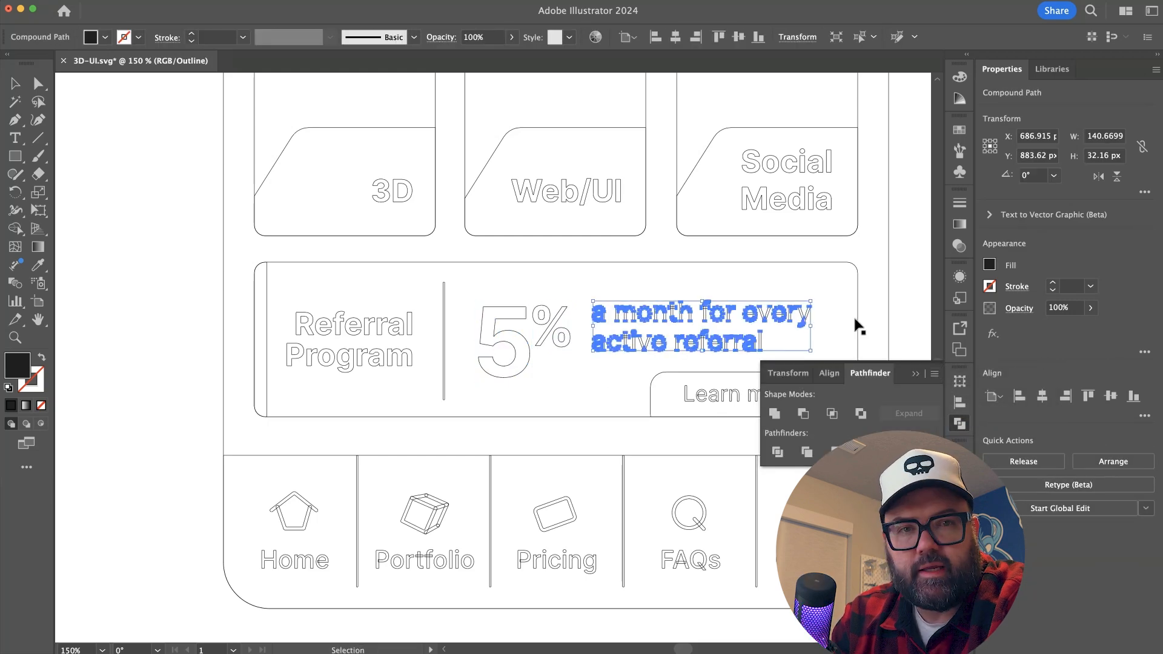
Make the Learn more label one expanded compound shape.
{"action": "left_click", "coordinate": [746, 395]}
{"action": "left_click", "coordinate": [738, 395]}
{"action": "left_click", "coordinate": [934, 375]}
{"action": "left_click", "coordinate": [968, 428]}
Unite the Home icon parts with the Home label as a compound shape and expand it.
{"action": "left_click", "coordinate": [299, 542]}
{"action": "left_click", "coordinate": [301, 558]}
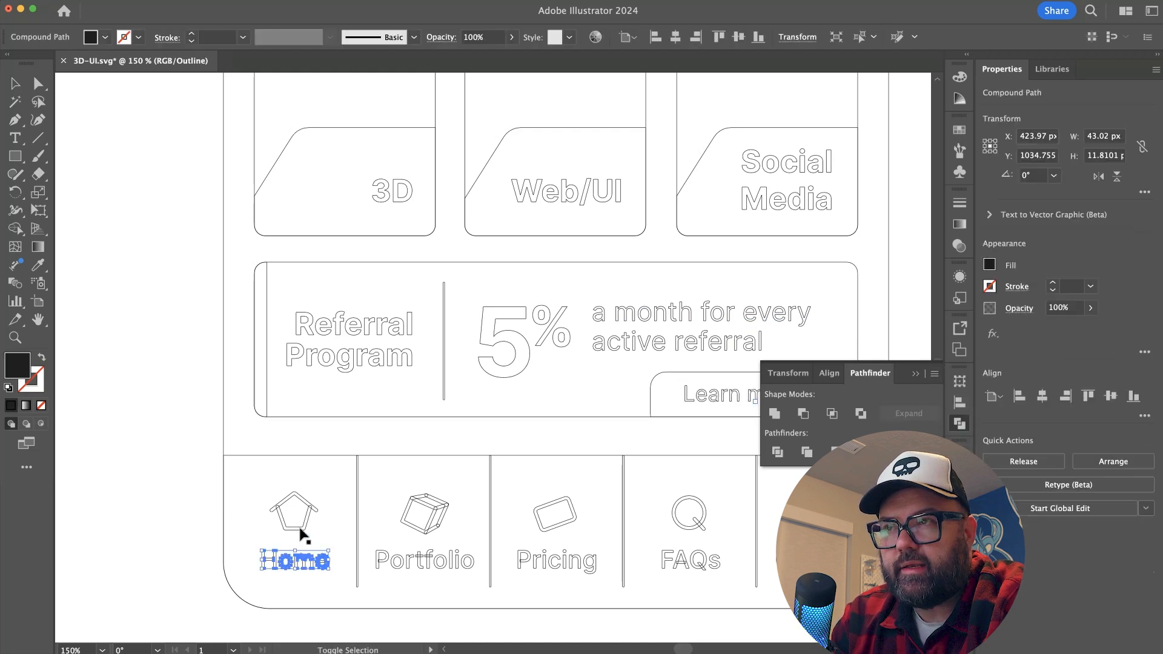
{"action": "left_click", "coordinate": [300, 533], "text": "shift"}
{"action": "left_click", "coordinate": [302, 496], "text": "shift"}
{"action": "left_click", "coordinate": [775, 414]}
{"action": "left_click", "coordinate": [934, 375]}
{"action": "left_click", "coordinate": [1000, 427]}
Unite the Portfolio cube icon with its label as a compound shape and expand it.
{"action": "left_click", "coordinate": [459, 561]}
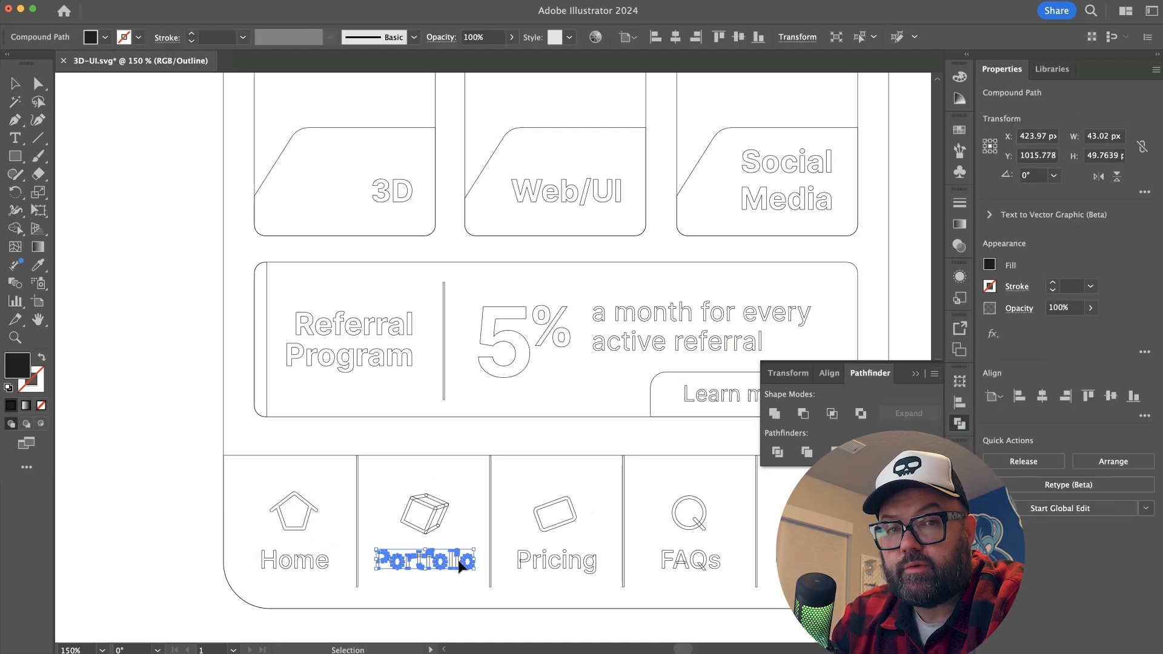
{"action": "left_click", "coordinate": [411, 516], "text": "shift"}
{"action": "left_click", "coordinate": [775, 415]}
{"action": "left_click", "coordinate": [934, 375]}
{"action": "left_click", "coordinate": [984, 428]}
{"action": "left_click", "coordinate": [909, 413]}
Unite the Pricing icon with its label as a compound shape and expand it.
{"action": "left_click_drag", "start_coordinate": [600, 486], "coordinate": [542, 560]}
{"action": "left_click", "coordinate": [774, 414]}
{"action": "left_click", "coordinate": [934, 374]}
{"action": "left_click", "coordinate": [984, 428]}
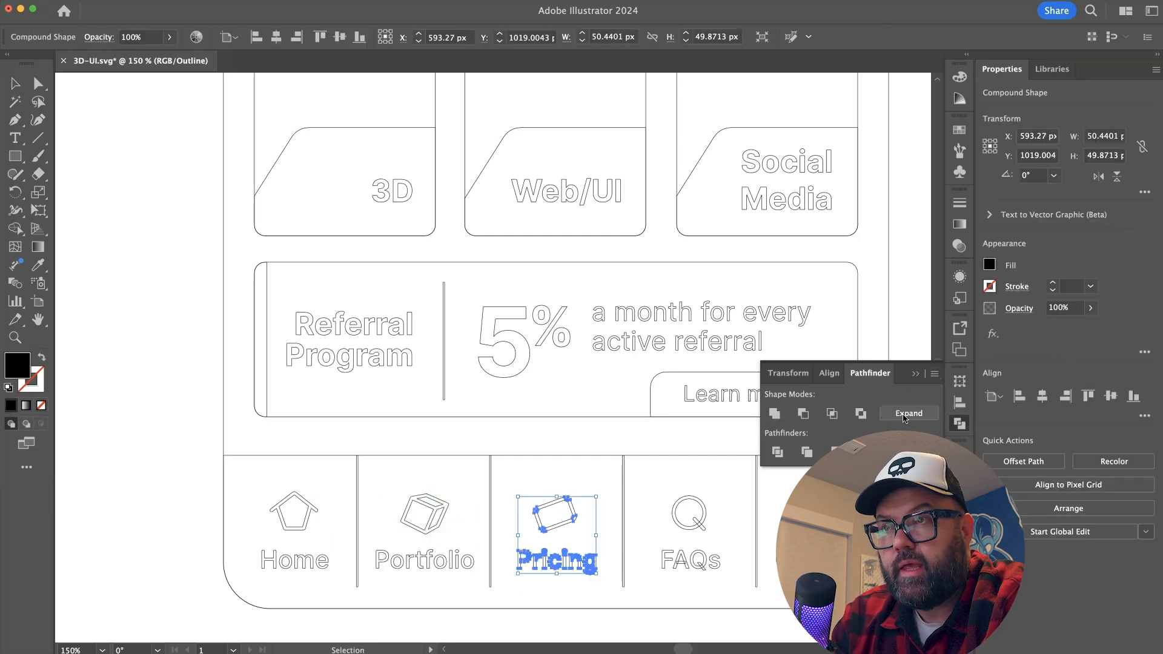
{"action": "left_click", "coordinate": [908, 414]}
Unite the FAQs icon with its label as an expanded compound shape and deselect everything.
{"action": "left_click_drag", "start_coordinate": [733, 486], "coordinate": [636, 514]}
{"action": "left_click", "coordinate": [774, 414]}
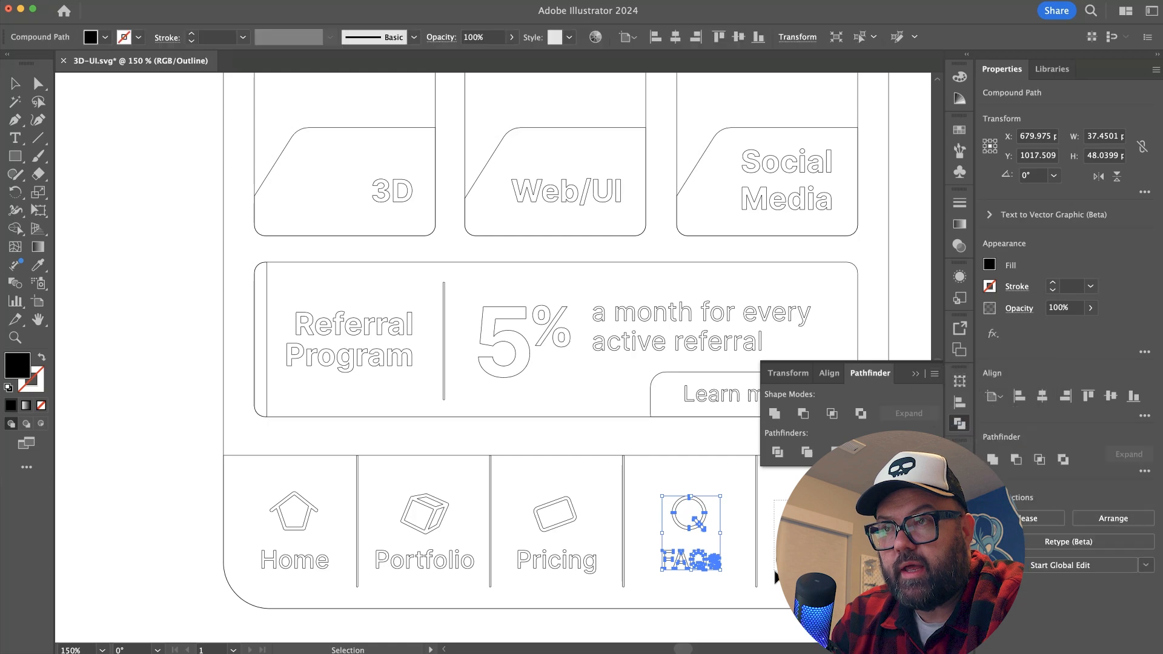
{"action": "left_click", "coordinate": [934, 374]}
{"action": "left_click", "coordinate": [985, 428]}
{"action": "left_click", "coordinate": [220, 330]}
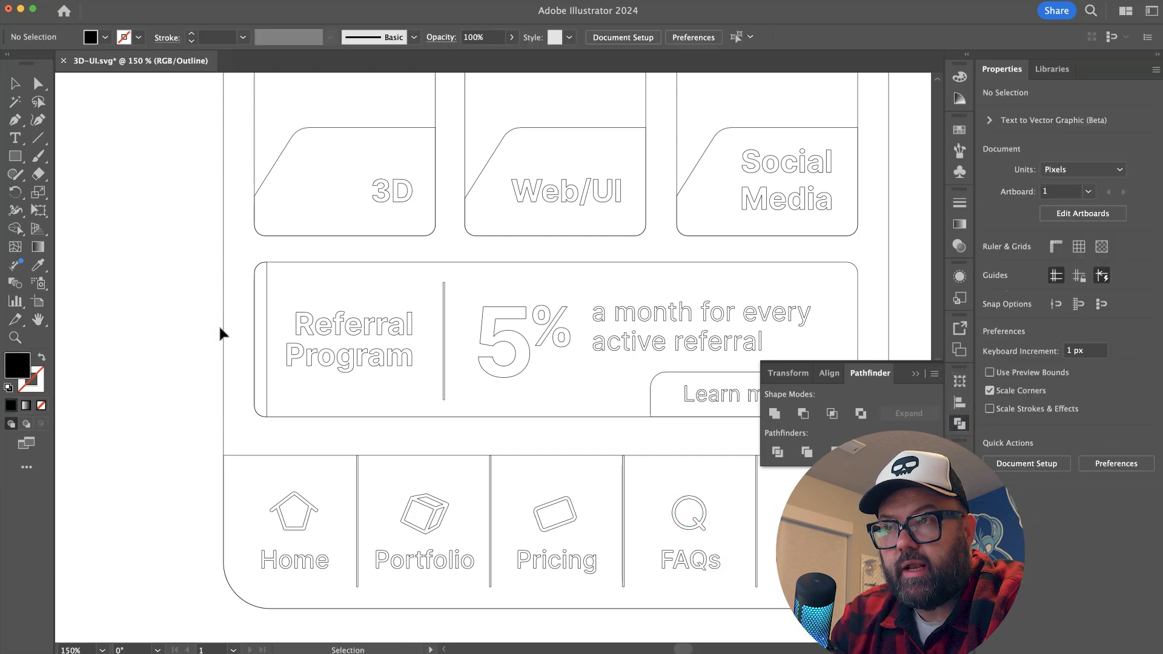
Change the artwork display from outlines back to preview and check the whole screen design.
{"action": "key", "text": "super+minus"}
{"action": "key", "text": "super+minus"}
{"action": "key", "text": "super+minus"}
{"action": "key", "text": "super+minus"}
{"action": "key", "text": "super+y"}
{"action": "key", "text": "super+equal"}
{"action": "key", "text": "super+equal"}
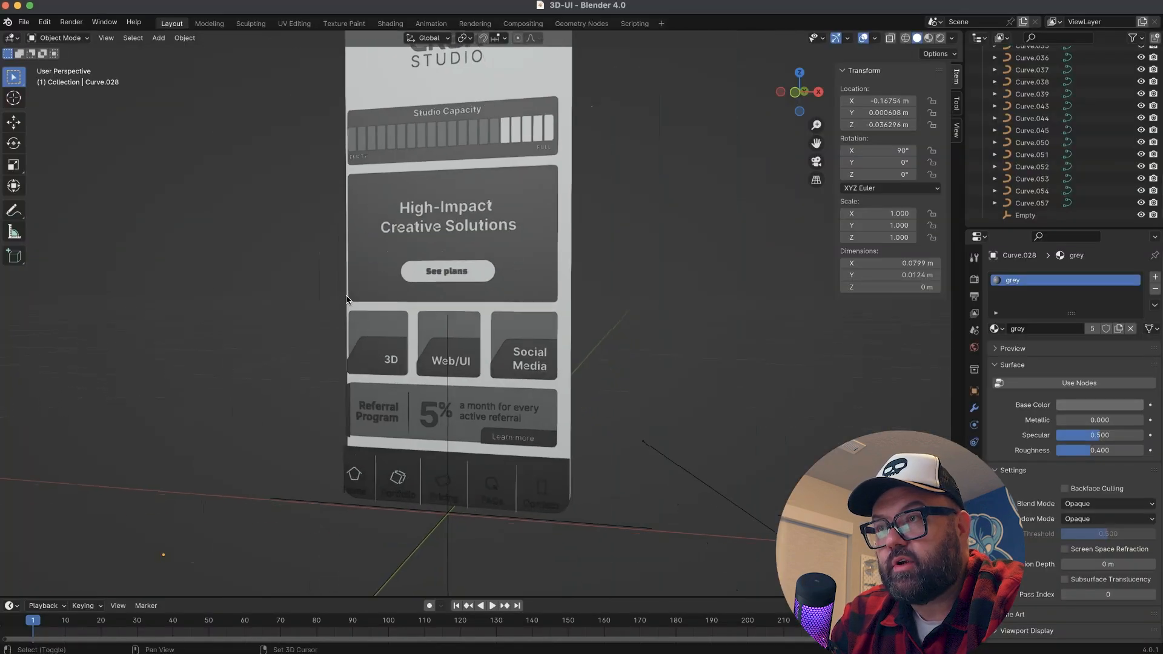
Switch to Blender and import the cleaned-up 3D-UI.svg as Scalable Vector Graphics.
{"action": "scroll", "coordinate": [347, 299], "scroll_direction": "down", "scroll_amount": 5}
{"action": "middle_click_drag", "start_coordinate": [346, 299], "coordinate": [404, 333]}
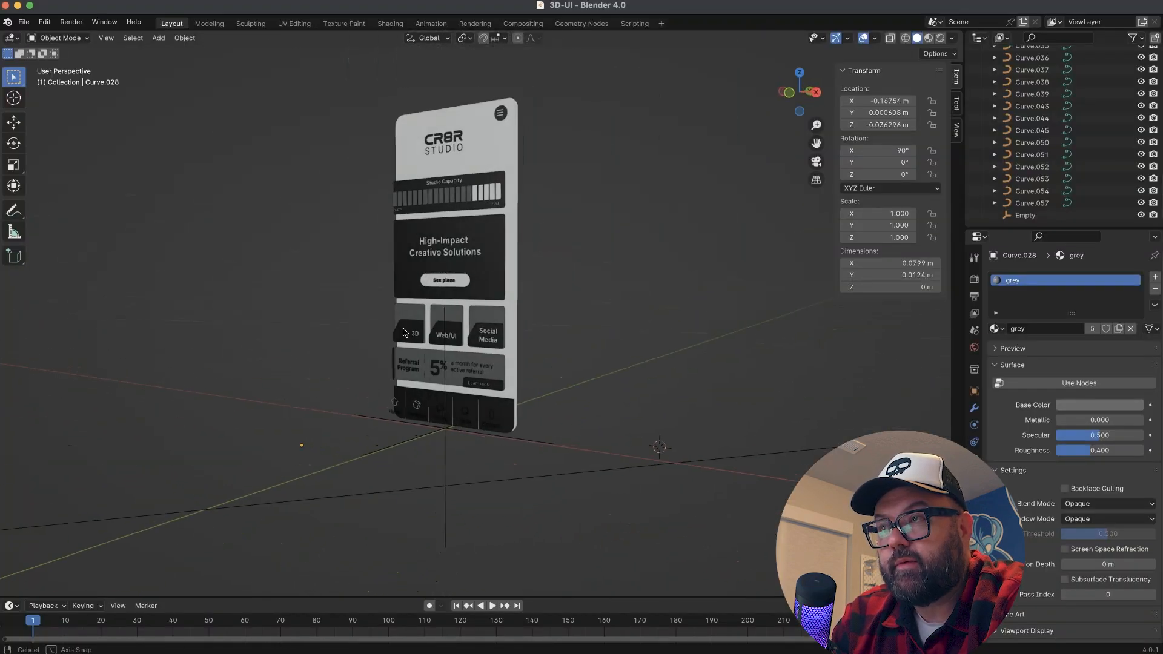
{"action": "left_click", "coordinate": [24, 22]}
{"action": "mouse_move", "coordinate": [88, 198]}
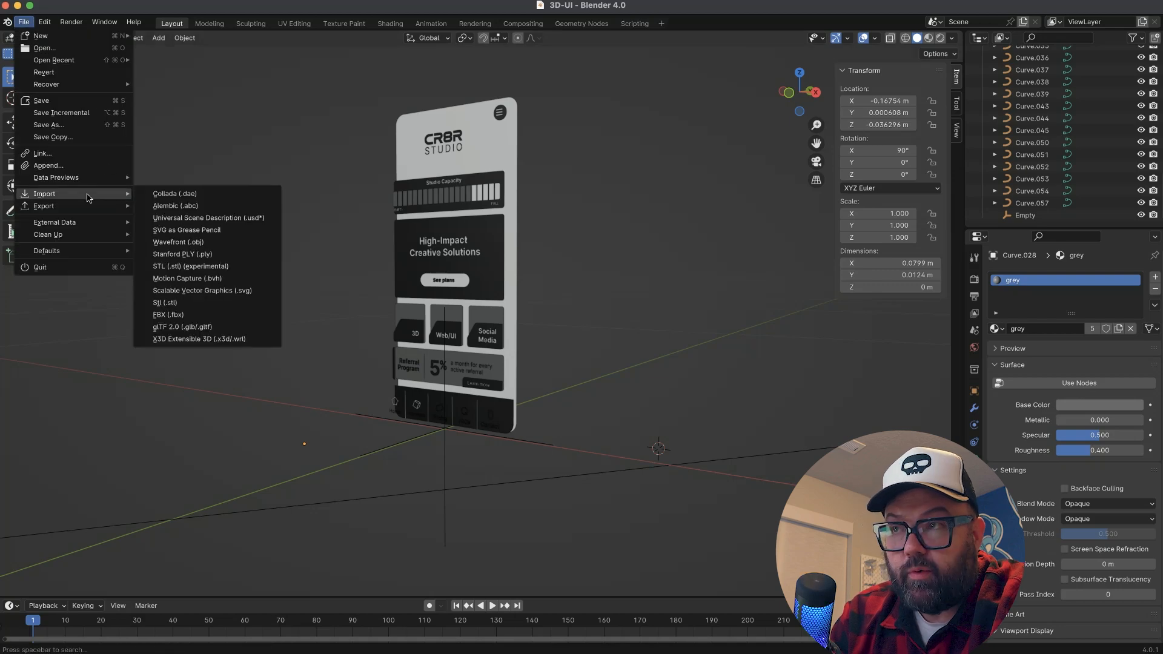
{"action": "left_click", "coordinate": [208, 290]}
{"action": "double_click", "coordinate": [442, 328]}
Add a Plain Axes empty beside the imported curves and set its display size to 0.1 m.
{"action": "middle_click_drag", "start_coordinate": [636, 485], "coordinate": [688, 514]}
{"action": "key", "text": "shift+a"}
{"action": "mouse_move", "coordinate": [636, 483]}
{"action": "left_click", "coordinate": [736, 483]}
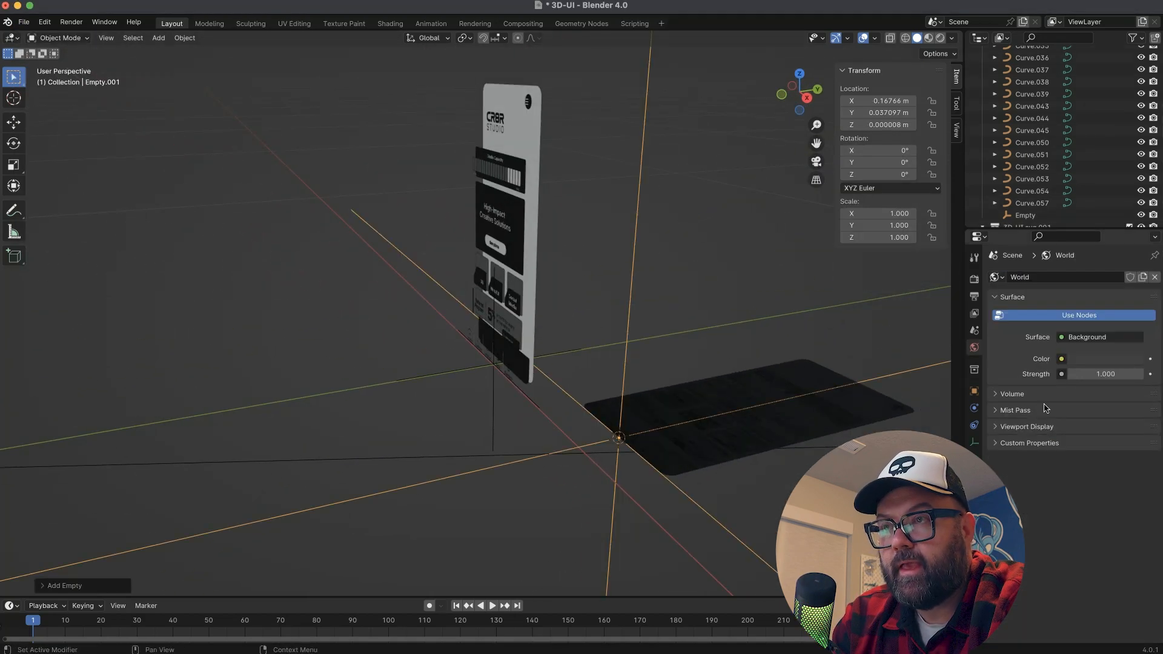
{"action": "left_click", "coordinate": [974, 442]}
{"action": "left_click", "coordinate": [1084, 309]}
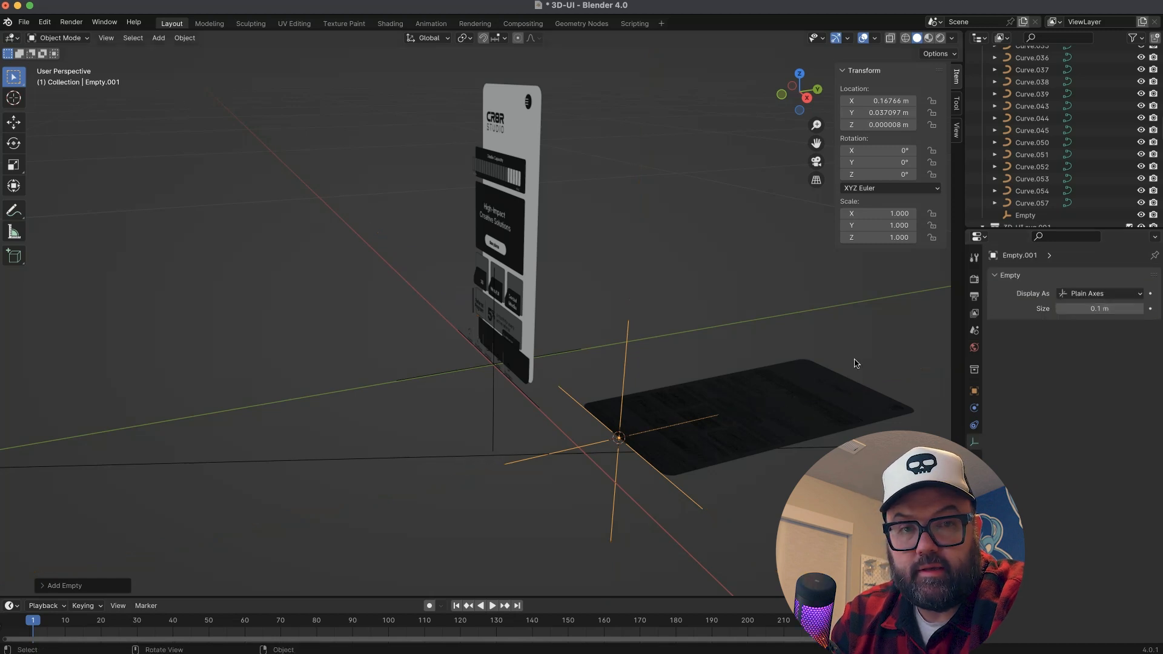
Parent all curves of the 3D-UI.svg.001 collection to the new empty with the Object option.
{"action": "left_click", "coordinate": [825, 411]}
{"action": "scroll", "coordinate": [977, 131], "scroll_direction": "up", "scroll_amount": 10}
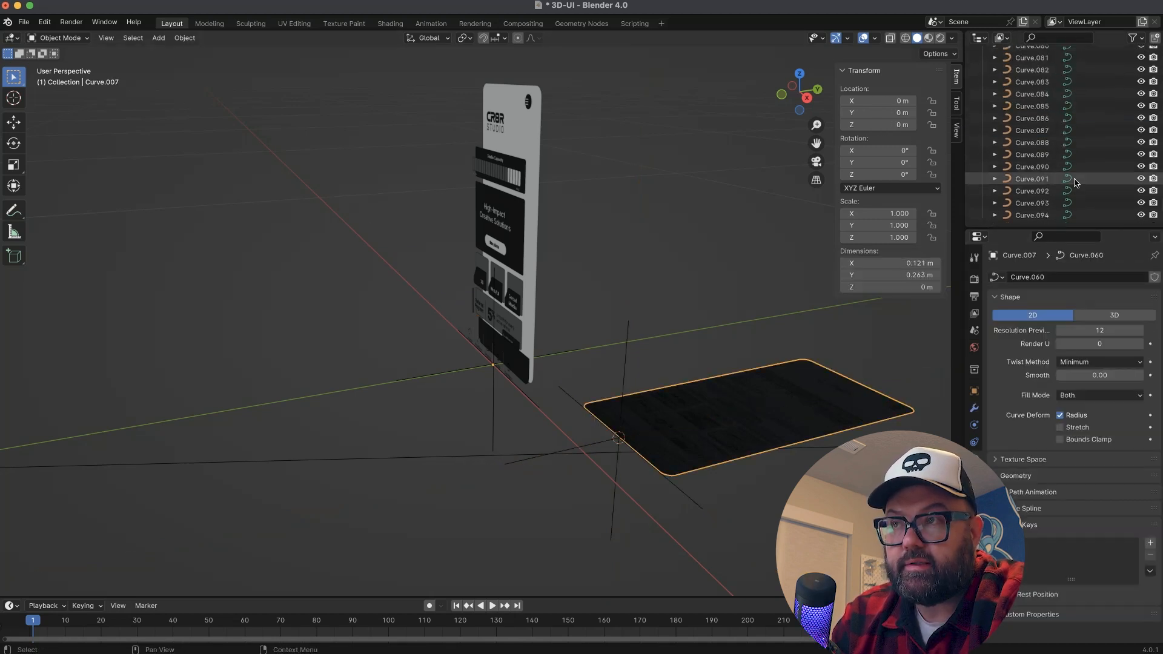
{"action": "double_click", "coordinate": [995, 139]}
{"action": "key", "text": "ctrl+p"}
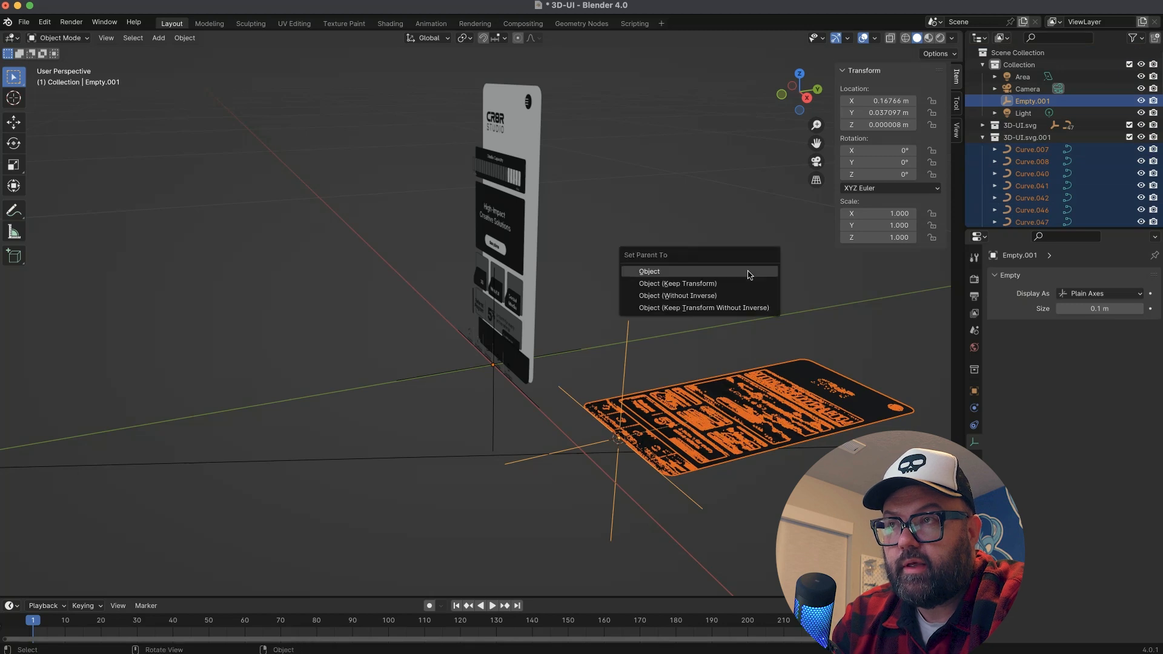
{"action": "left_click", "coordinate": [750, 274]}
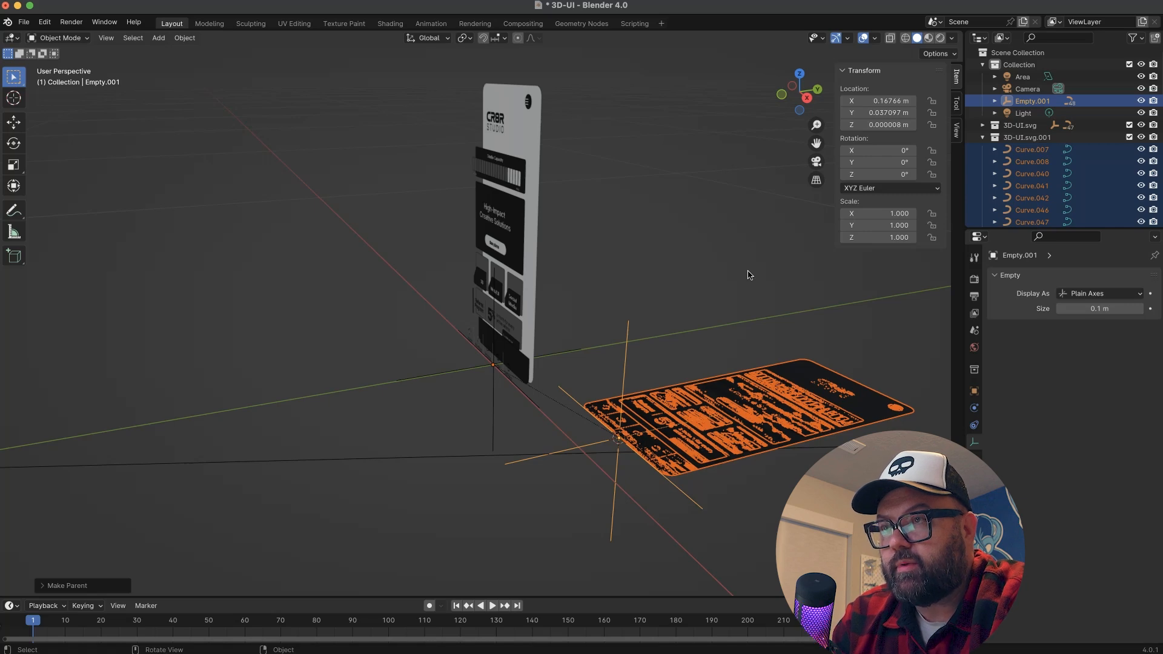
Place the empty in the 3D-UI.svg.001 collection and rotate it 90° about X.
{"action": "middle_click_drag", "start_coordinate": [663, 397], "coordinate": [640, 467]}
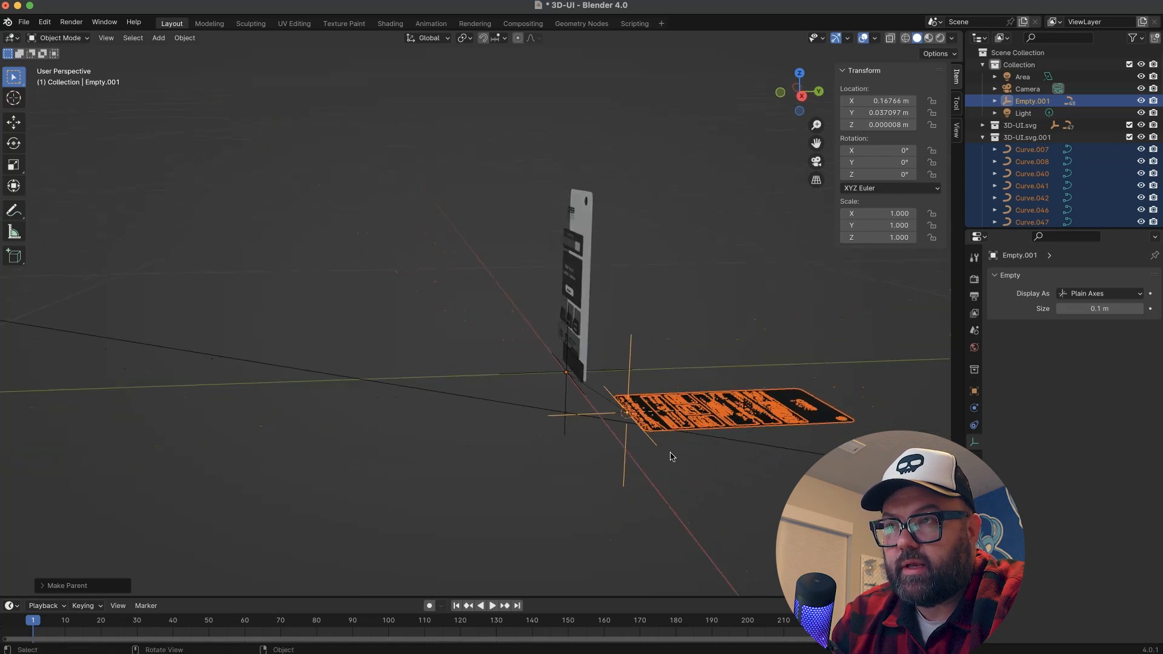
{"action": "left_click_drag", "start_coordinate": [1033, 100], "coordinate": [1027, 137]}
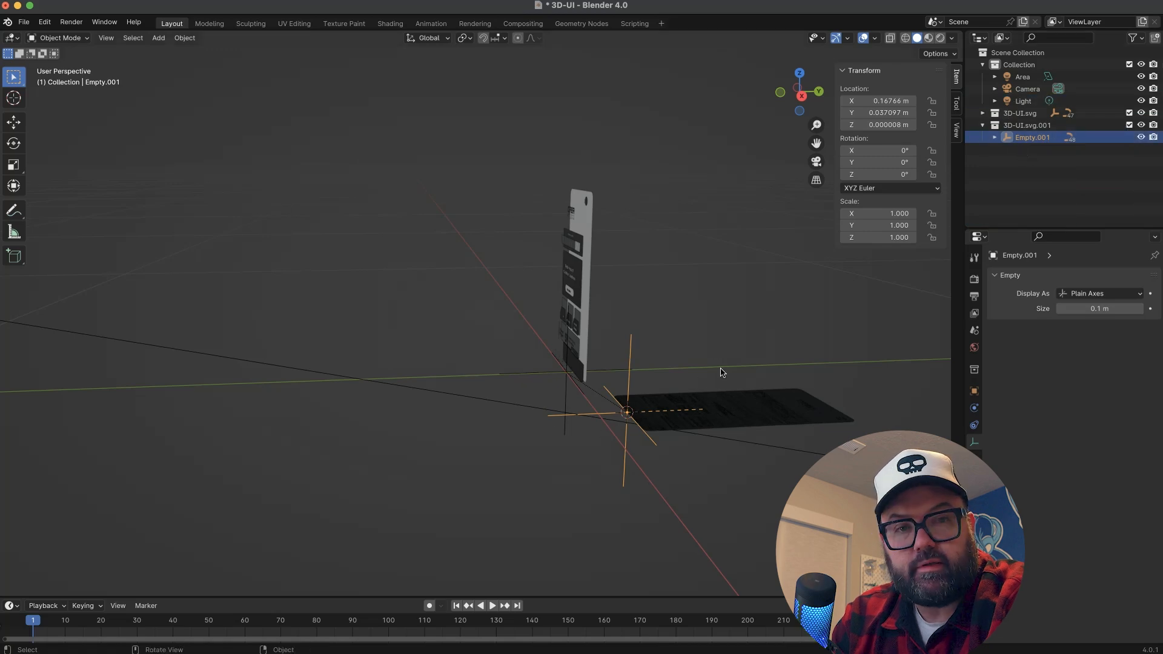
{"action": "type", "text": "rx90"}
{"action": "key", "text": "Return"}
Delete the phone background shape from the newly imported copy.
{"action": "mouse_move", "coordinate": [721, 372]}
{"action": "middle_mouse_down"}
{"action": "mouse_move", "coordinate": [729, 402]}
{"action": "mouse_move", "coordinate": [702, 392]}
{"action": "mouse_move", "coordinate": [724, 387]}
{"action": "middle_mouse_up"}
{"action": "key", "text": "KP_1"}
{"action": "scroll", "coordinate": [721, 266], "scroll_direction": "up", "scroll_amount": 4}
{"action": "left_click", "coordinate": [612, 234]}
{"action": "key", "text": "g"}
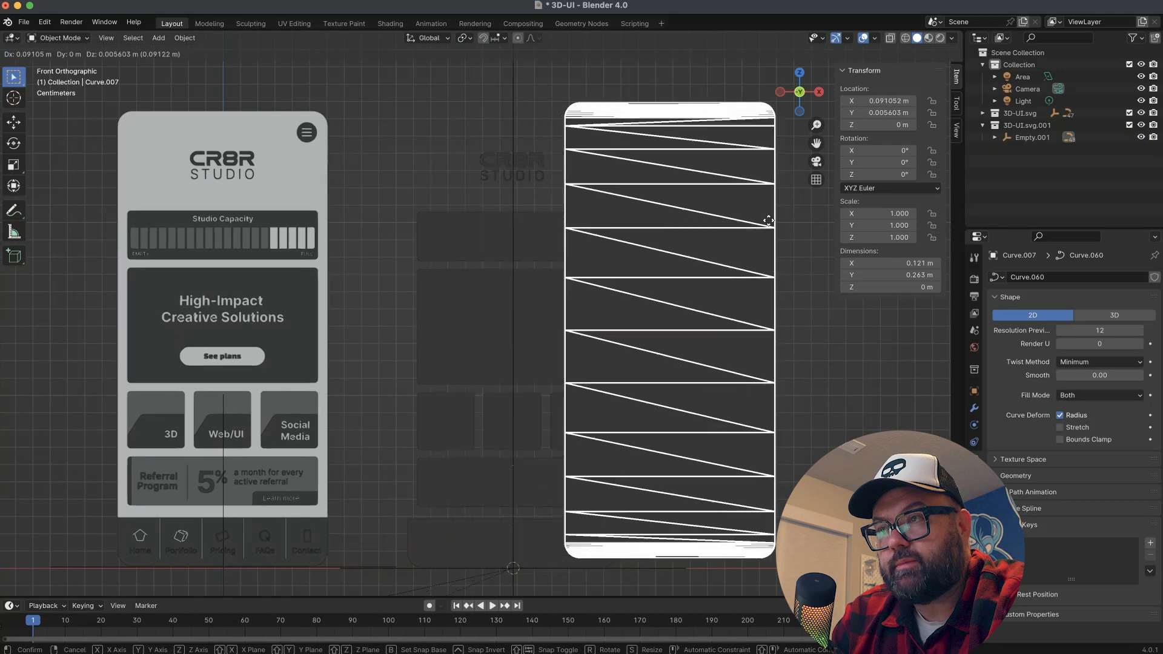
{"action": "key", "text": "Escape"}
{"action": "key", "text": "Delete"}
Delete the Studio Capacity panel and the High-Impact Creative Solutions panel from the imported copy.
{"action": "left_click", "coordinate": [609, 236]}
{"action": "key", "text": "x"}
{"action": "left_click", "coordinate": [608, 241]}
{"action": "left_click", "coordinate": [608, 272]}
{"action": "key", "text": "x"}
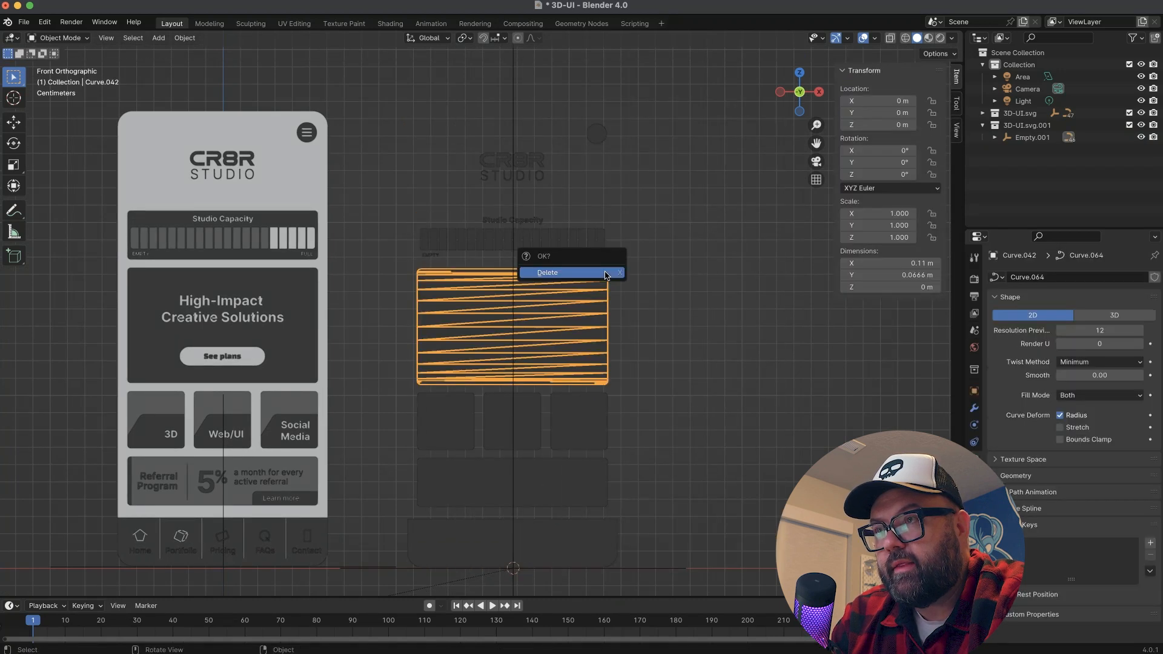
{"action": "left_click", "coordinate": [609, 267]}
Delete the capacity bars, the See plans button and the three service cards from the imported copy.
{"action": "left_click_drag", "start_coordinate": [636, 238], "coordinate": [488, 244]}
{"action": "left_click", "coordinate": [511, 356]}
{"action": "key", "text": "Delete"}
{"action": "left_click", "coordinate": [578, 418]}
{"action": "key", "text": "Delete"}
{"action": "left_click", "coordinate": [446, 432]}
{"action": "left_click", "coordinate": [508, 420], "text": "shift"}
{"action": "left_click", "coordinate": [569, 423], "text": "shift"}
{"action": "key", "text": "x"}
{"action": "left_click", "coordinate": [570, 420]}
Delete the referral panel and the Learn more tab from the imported copy.
{"action": "left_click", "coordinate": [493, 463]}
{"action": "key", "text": "x"}
{"action": "left_click", "coordinate": [492, 461]}
{"action": "left_click_drag", "start_coordinate": [400, 504], "coordinate": [563, 498]}
{"action": "left_click", "coordinate": [597, 501]}
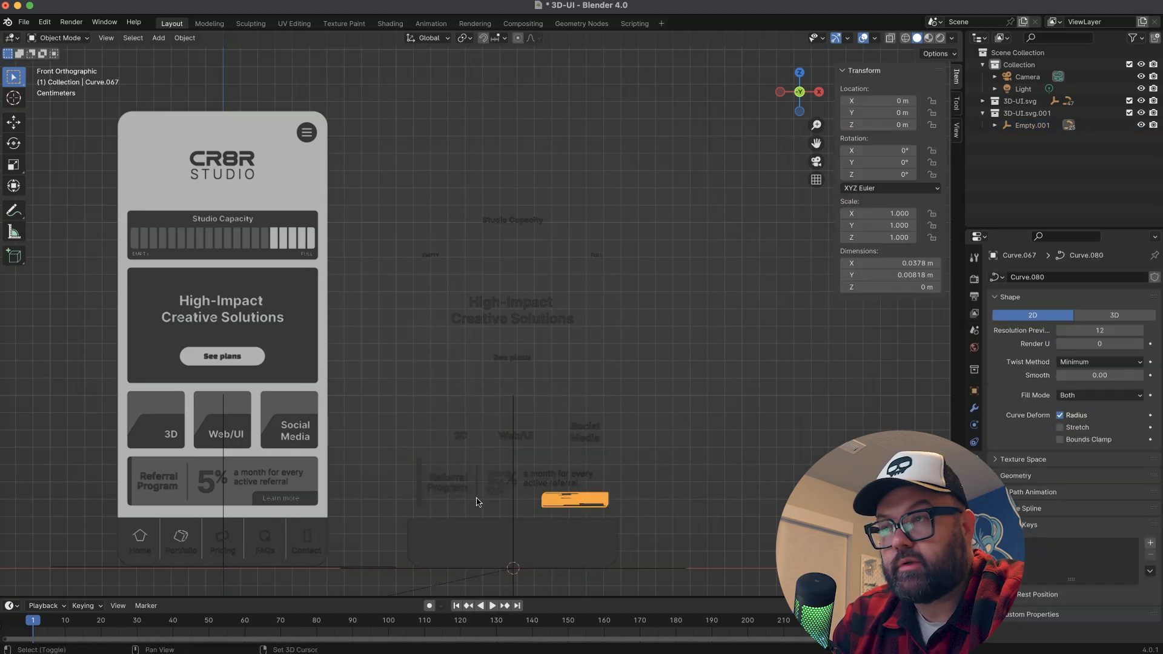
{"action": "key", "text": "Delete"}
Move the empty to about X 0 m and Z 0.0009 m to line its text up with the original UI.
{"action": "middle_click_drag", "start_coordinate": [408, 527], "coordinate": [471, 315]}
{"action": "left_click", "coordinate": [510, 340]}
{"action": "left_click", "coordinate": [801, 94]}
{"action": "left_click", "coordinate": [780, 91]}
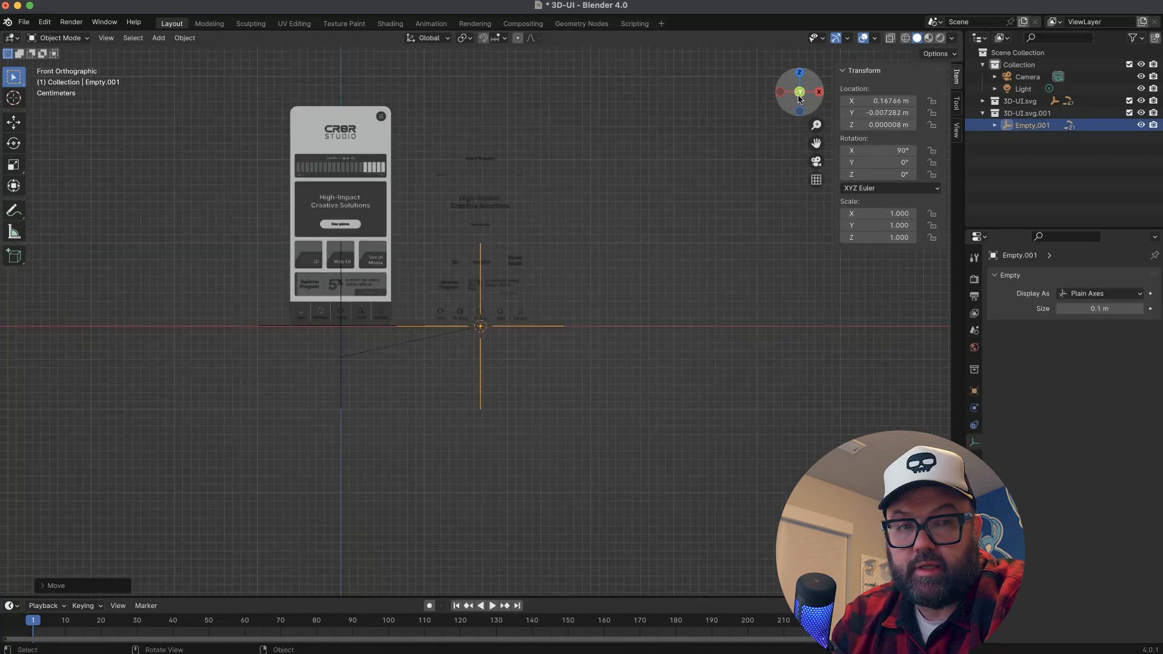
{"action": "scroll", "coordinate": [739, 333], "scroll_direction": "up", "scroll_amount": 6}
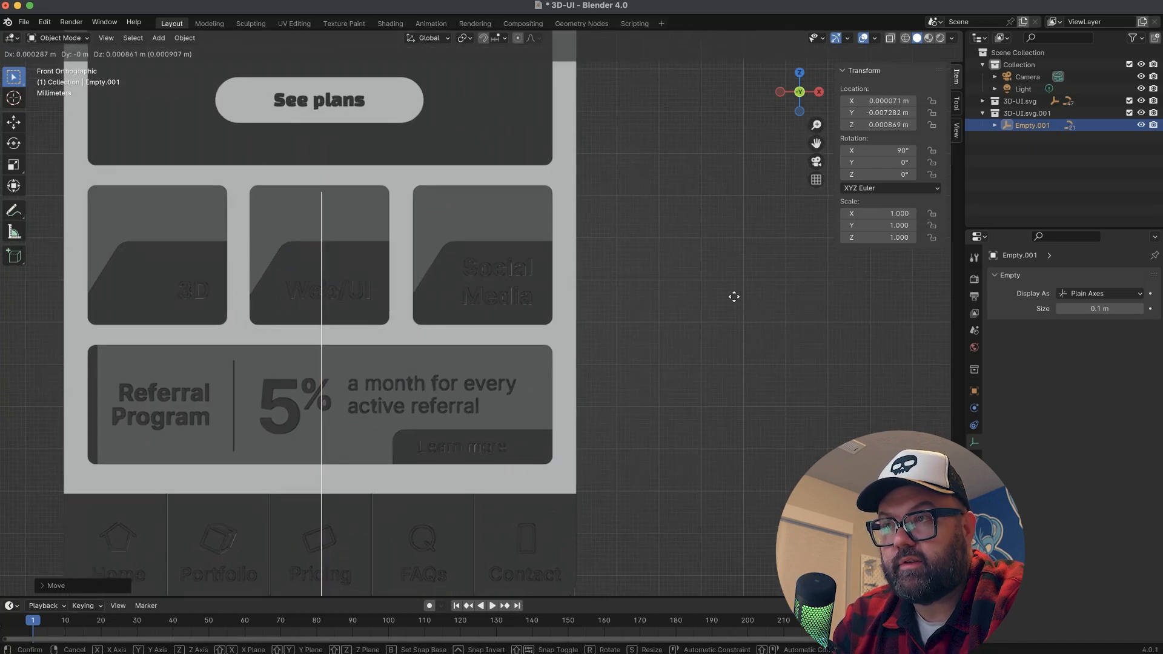
Move the empty with the new text along Y, well in front of the original UI.
{"action": "middle_click_drag", "start_coordinate": [696, 260], "coordinate": [576, 345]}
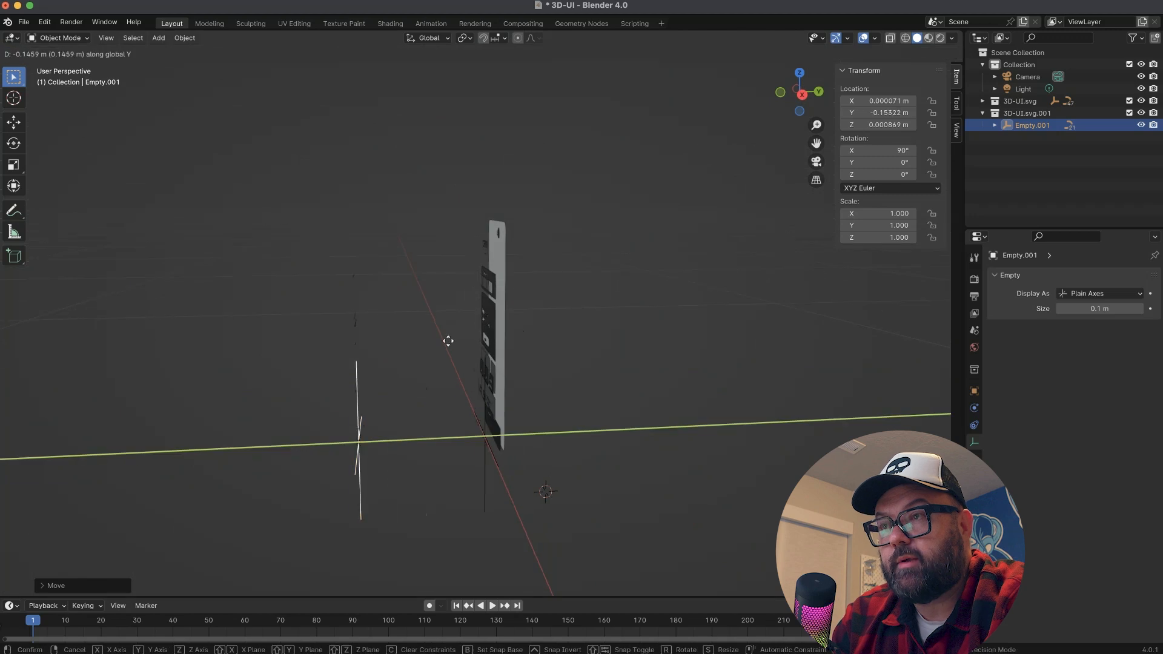
{"action": "left_click", "coordinate": [466, 338]}
{"action": "left_click", "coordinate": [466, 338]}
{"action": "middle_click_drag", "start_coordinate": [466, 338], "coordinate": [546, 345]}
Delete the old text labels and the navigation icons from the original UI.
{"action": "scroll", "coordinate": [415, 291], "scroll_direction": "up", "scroll_amount": 5}
{"action": "left_click", "coordinate": [414, 295]}
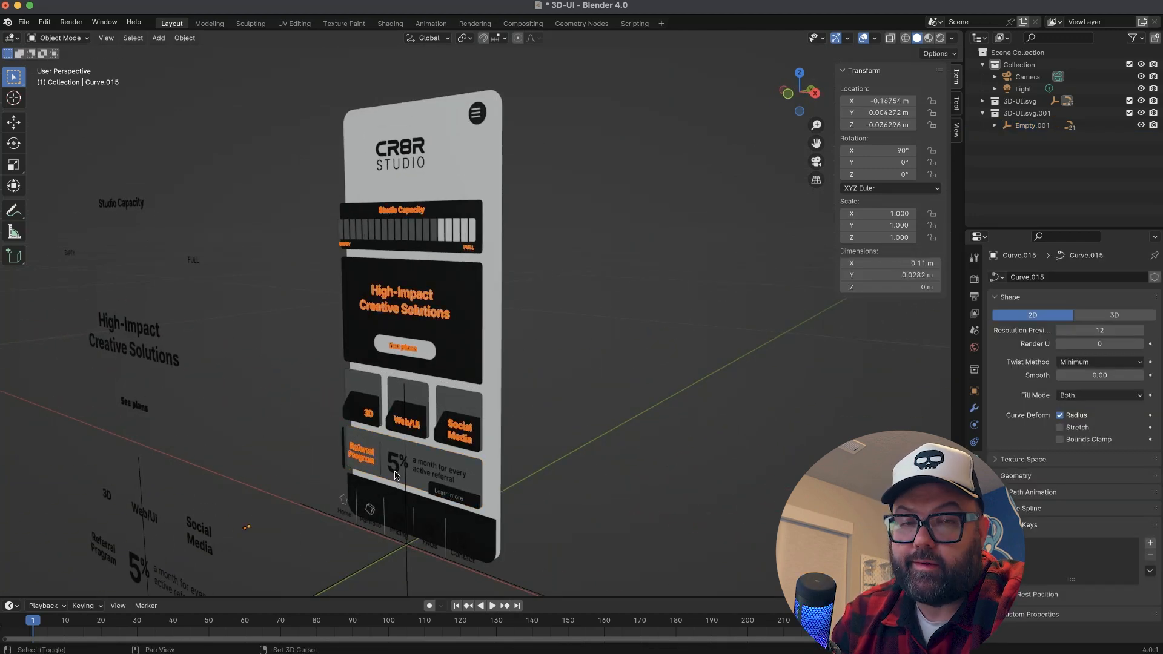
{"action": "key", "text": "x"}
{"action": "left_click", "coordinate": [341, 497]}
{"action": "scroll", "coordinate": [389, 532], "scroll_direction": "up", "scroll_amount": 5}
{"action": "middle_click_drag", "start_coordinate": [390, 533], "coordinate": [418, 460], "text": "shift"}
{"action": "left_click", "coordinate": [366, 373], "text": "shift"}
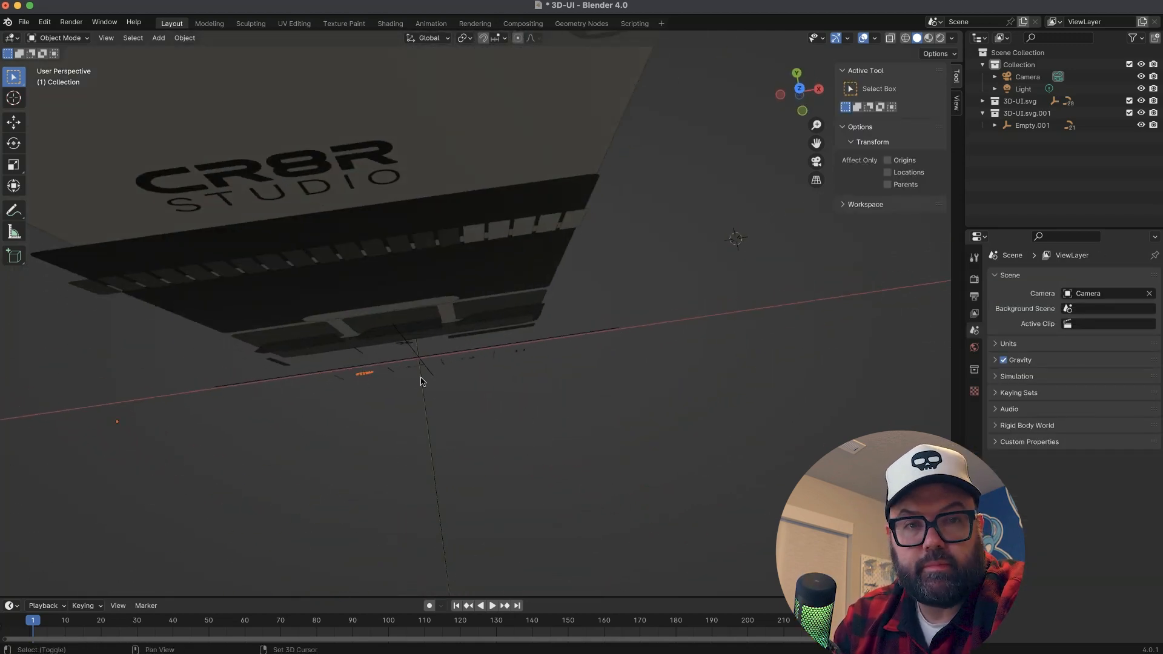
{"action": "middle_click_drag", "start_coordinate": [528, 364], "coordinate": [558, 409]}
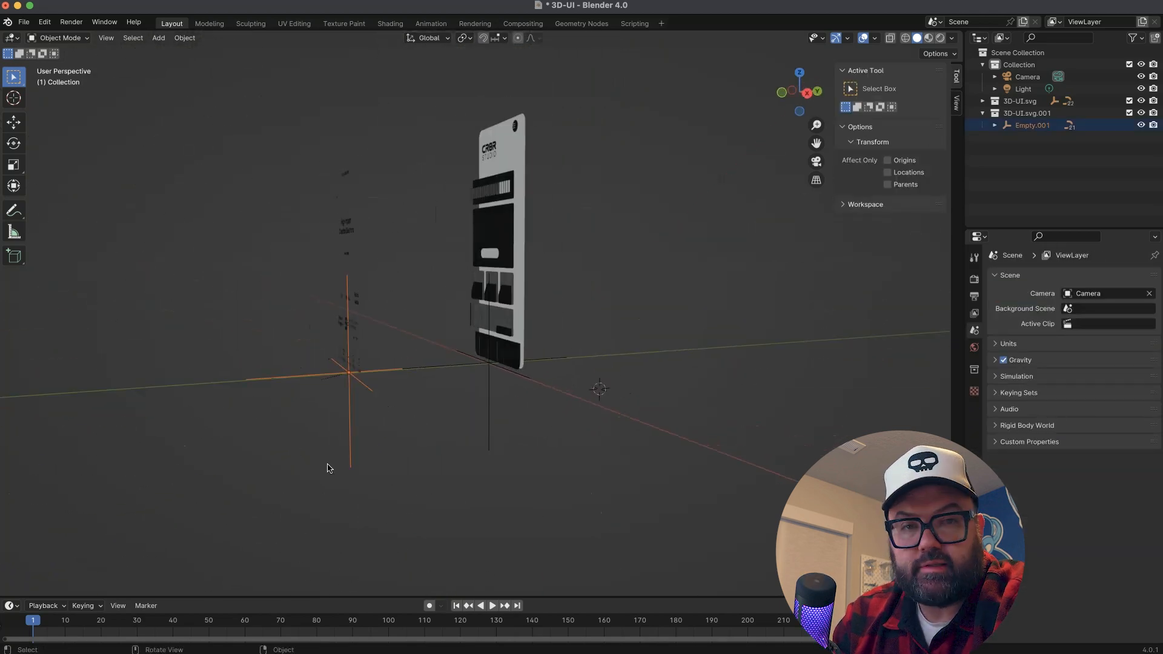
Delete the duplicate divider lines between the new navigation icons.
{"action": "left_click", "coordinate": [471, 433]}
{"action": "middle_click_drag", "start_coordinate": [471, 433], "coordinate": [597, 485]}
{"action": "scroll", "coordinate": [478, 424], "scroll_direction": "up", "scroll_amount": 8}
{"action": "left_click", "coordinate": [549, 401]}
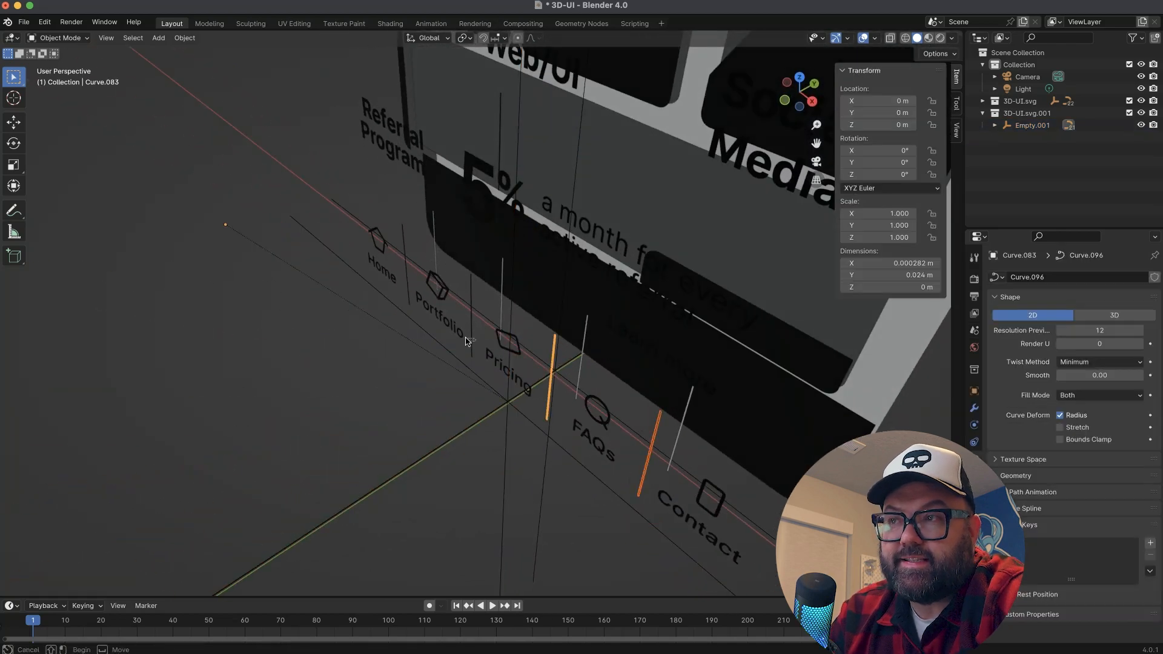
{"action": "key", "text": "x"}
{"action": "left_click", "coordinate": [404, 282]}
Move the new navigation icons and labels back about 0.010 m along Y towards the bottom navigation bar.
{"action": "middle_click_drag", "start_coordinate": [563, 433], "coordinate": [516, 391]}
{"action": "left_click", "coordinate": [548, 393]}
{"action": "left_click", "coordinate": [489, 312], "text": "shift"}
{"action": "middle_click_drag", "start_coordinate": [706, 418], "coordinate": [787, 418]}
{"action": "key", "text": "g"}
{"action": "key", "text": "y"}
{"action": "left_click", "coordinate": [648, 423]}
{"action": "key", "text": "g"}
{"action": "key", "text": "y"}
{"action": "left_click", "coordinate": [820, 410]}
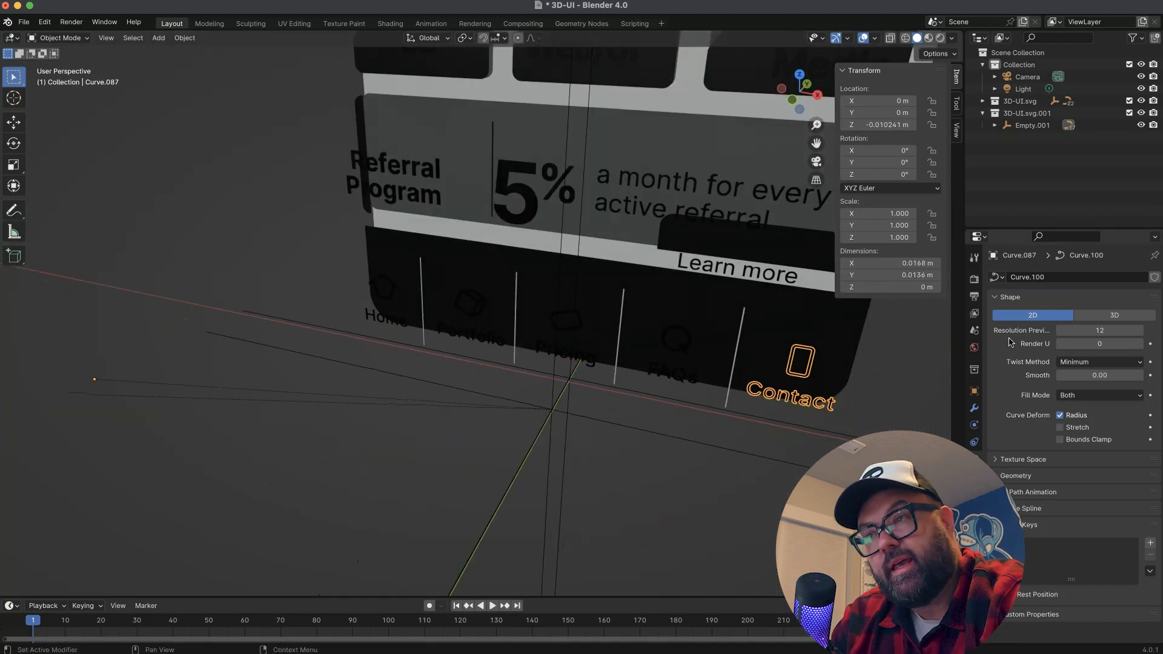
Assign the white material to the Contact, FAQs and Pricing icons and labels in the bottom navigation.
{"action": "left_click", "coordinate": [974, 476]}
{"action": "left_click", "coordinate": [997, 329]}
{"action": "left_click", "coordinate": [1024, 392]}
{"action": "left_click", "coordinate": [674, 373]}
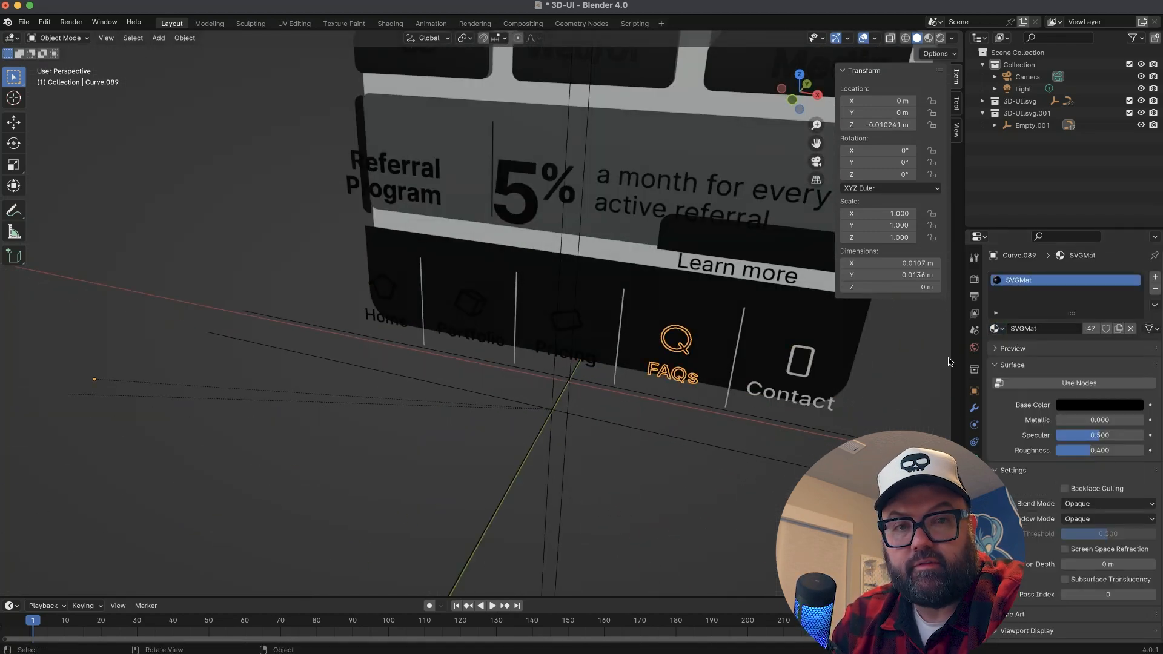
{"action": "left_click", "coordinate": [997, 329]}
{"action": "left_click", "coordinate": [1032, 392]}
{"action": "left_click", "coordinate": [997, 328]}
{"action": "left_click", "coordinate": [1017, 393]}
Assign the white material to the Portfolio and Home icons and labels in the bottom navigation.
{"action": "left_click", "coordinate": [471, 306]}
{"action": "left_click", "coordinate": [997, 329]}
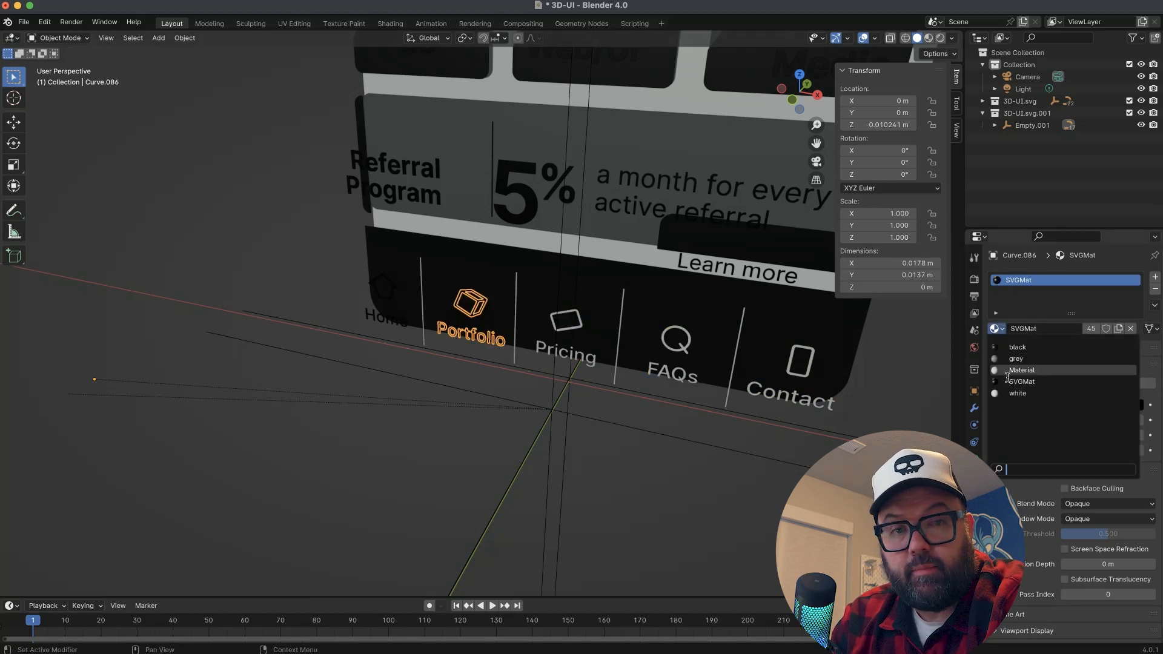
{"action": "left_click", "coordinate": [1018, 393]}
{"action": "left_click", "coordinate": [385, 293]}
{"action": "left_click", "coordinate": [997, 328]}
{"action": "left_click", "coordinate": [1021, 392]}
Assign the white material to the Learn more label and the "a month for every active referral" text.
{"action": "left_click", "coordinate": [751, 416]}
{"action": "middle_click_drag", "start_coordinate": [751, 338], "coordinate": [713, 299]}
{"action": "left_click", "coordinate": [682, 231]}
{"action": "left_click", "coordinate": [642, 183], "text": "shift"}
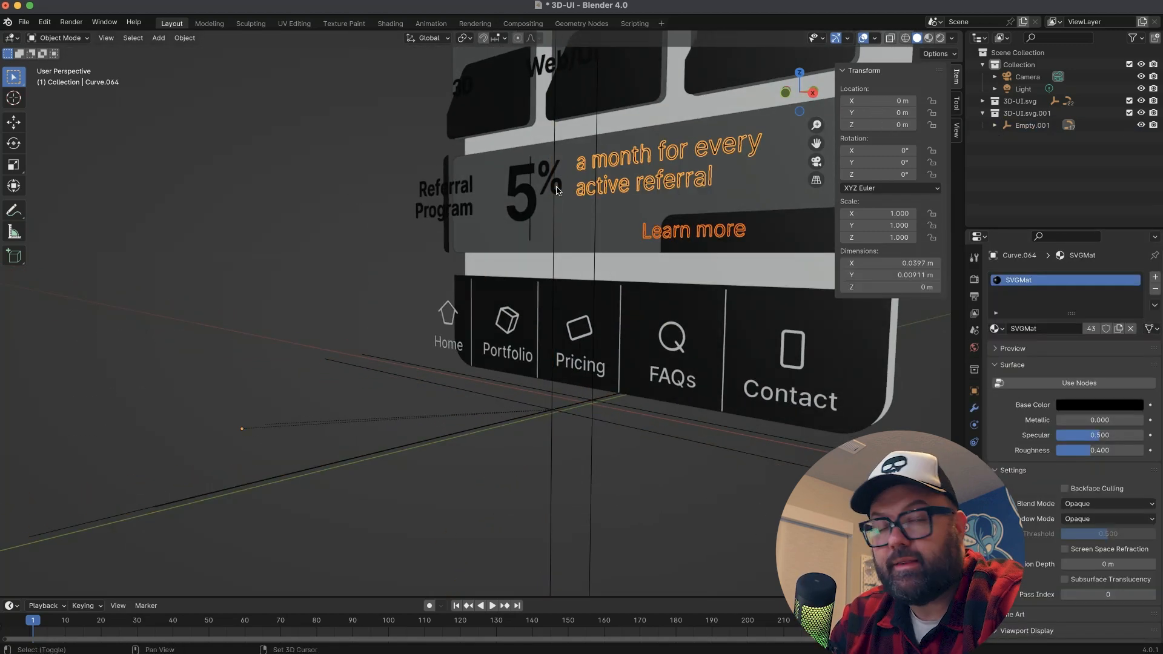
{"action": "left_click", "coordinate": [997, 329]}
{"action": "left_click", "coordinate": [1022, 393]}
Shift the black Learn more button along Y to adjust its depth in front of the referral card.
{"action": "middle_click_drag", "start_coordinate": [807, 444], "coordinate": [648, 397]}
{"action": "key", "text": "g"}
{"action": "key", "text": "y"}
{"action": "left_click", "coordinate": [608, 552]}
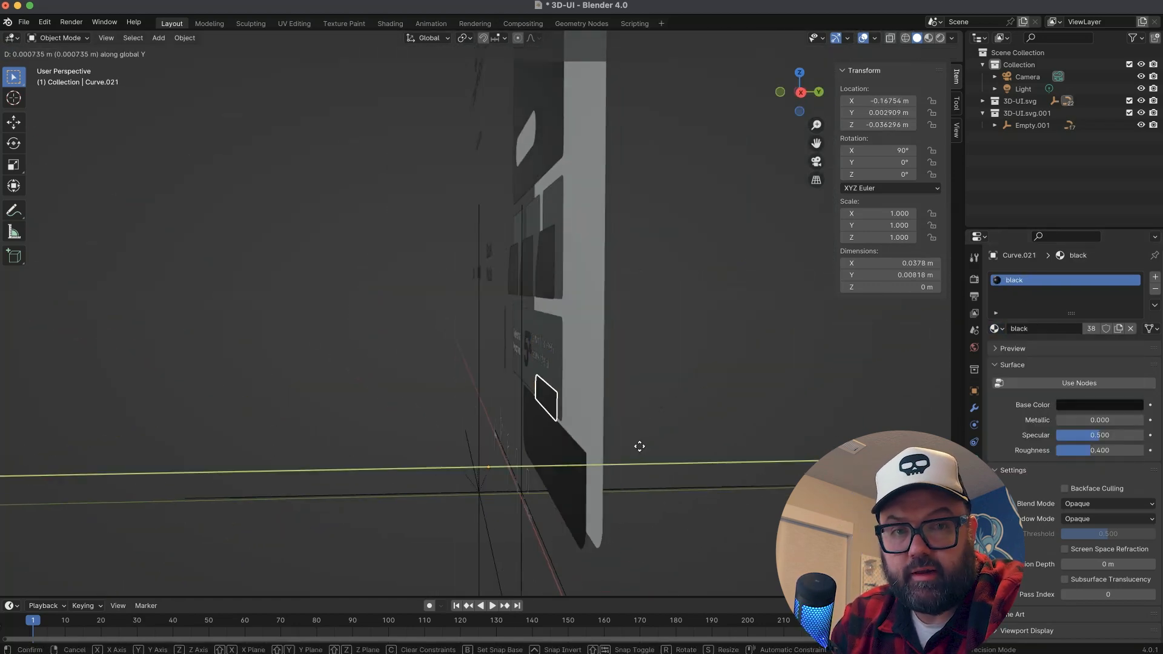
{"action": "middle_click_drag", "start_coordinate": [554, 398], "coordinate": [584, 400]}
{"action": "key", "text": "g"}
{"action": "key", "text": "y"}
{"action": "left_click", "coordinate": [518, 438]}
Move the referral banner's text along Y so it sits just in front of its card.
{"action": "left_click", "coordinate": [533, 409]}
{"action": "key", "text": "g"}
{"action": "key", "text": "y"}
{"action": "key", "text": "g"}
{"action": "key", "text": "y"}
{"action": "left_click", "coordinate": [512, 433]}
Assign the white material to the 5% figure and the Referral Program heading.
{"action": "left_click", "coordinate": [350, 344]}
{"action": "middle_click_drag", "start_coordinate": [351, 344], "coordinate": [393, 346]}
{"action": "left_click", "coordinate": [996, 329]}
{"action": "left_click", "coordinate": [1020, 394]}
{"action": "left_click", "coordinate": [274, 351]}
{"action": "left_click", "coordinate": [996, 329]}
{"action": "left_click", "coordinate": [1022, 396]}
Assign the white material to the Social Media, Web/UI and 3D labels on the service cards.
{"action": "scroll", "coordinate": [677, 439], "scroll_direction": "down", "scroll_amount": 3}
{"action": "middle_click_drag", "start_coordinate": [562, 267], "coordinate": [646, 418], "text": "shift"}
{"action": "left_click", "coordinate": [686, 417]}
{"action": "left_click", "coordinate": [996, 329]}
{"action": "left_click", "coordinate": [1019, 393]}
{"action": "left_click", "coordinate": [609, 425]}
{"action": "left_click", "coordinate": [998, 330]}
{"action": "left_click", "coordinate": [1020, 393]}
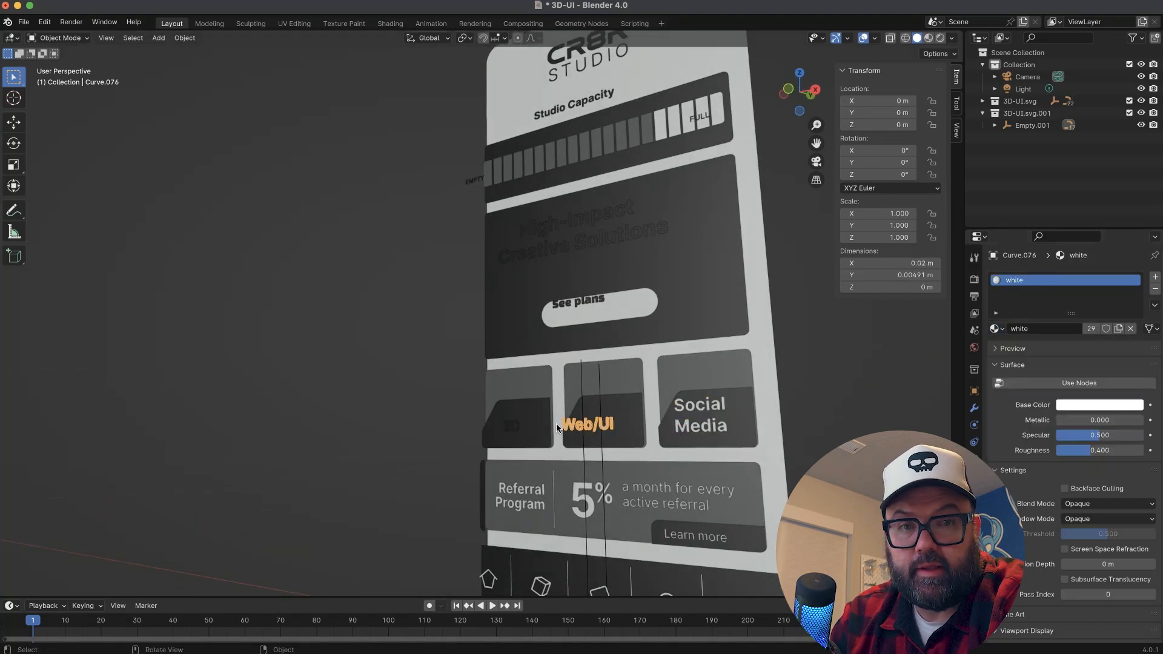
{"action": "left_click", "coordinate": [999, 329]}
{"action": "left_click", "coordinate": [1020, 394]}
Select the 3D, Web/UI and Social Media labels together and move them back along Y onto their cards.
{"action": "middle_click_drag", "start_coordinate": [842, 427], "coordinate": [715, 470]}
{"action": "left_click", "coordinate": [569, 453], "text": "shift"}
{"action": "left_click", "coordinate": [661, 485], "text": "shift"}
{"action": "scroll", "coordinate": [665, 481], "scroll_direction": "down", "scroll_amount": 3}
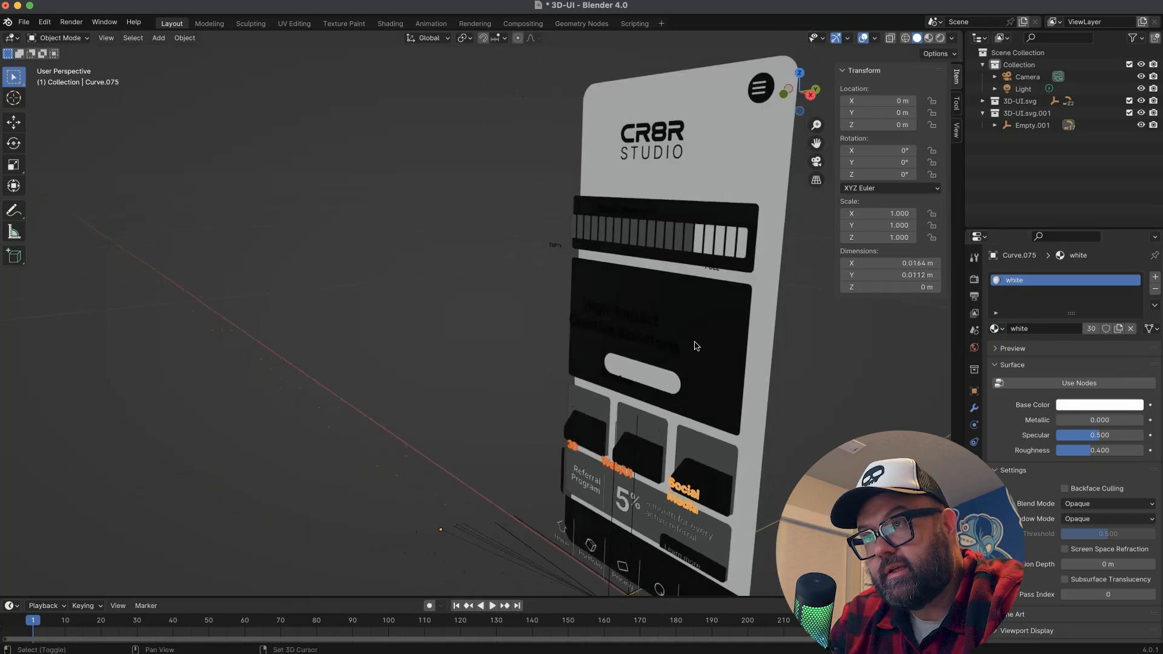
{"action": "middle_click_drag", "start_coordinate": [696, 345], "coordinate": [449, 321]}
{"action": "left_click", "coordinate": [468, 318]}
Assign the white material to the "High-Impact Creative Solutions" headline.
{"action": "left_click", "coordinate": [514, 387]}
{"action": "scroll", "coordinate": [514, 387], "scroll_direction": "up", "scroll_amount": 3}
{"action": "middle_click_drag", "start_coordinate": [514, 387], "coordinate": [428, 383]}
{"action": "left_click", "coordinate": [999, 330]}
{"action": "left_click", "coordinate": [1020, 393]}
Move the High-Impact headline and the See plans label back along Y onto the hero card and its button.
{"action": "scroll", "coordinate": [395, 445], "scroll_direction": "down", "scroll_amount": 2}
{"action": "left_click", "coordinate": [395, 445]}
{"action": "middle_click_drag", "start_coordinate": [388, 451], "coordinate": [523, 398]}
{"action": "left_click", "coordinate": [334, 478]}
{"action": "left_click", "coordinate": [397, 391]}
{"action": "key", "text": "g"}
{"action": "key", "text": "y"}
{"action": "key", "text": "g"}
{"action": "key", "text": "y"}
Assign the white material to the Studio Capacity title and the FULL and EMPTY labels.
{"action": "left_click", "coordinate": [455, 249]}
{"action": "left_click", "coordinate": [999, 330]}
{"action": "left_click", "coordinate": [1020, 394]}
{"action": "left_click", "coordinate": [549, 299]}
{"action": "left_click", "coordinate": [999, 329]}
{"action": "left_click", "coordinate": [1020, 394]}
{"action": "left_click", "coordinate": [322, 295]}
{"action": "left_click", "coordinate": [999, 330]}
{"action": "left_click", "coordinate": [1020, 393]}
Move the Studio Capacity title and the EMPTY and FULL labels back along Y onto the capacity card.
{"action": "left_click", "coordinate": [721, 366]}
{"action": "middle_click_drag", "start_coordinate": [721, 366], "coordinate": [592, 302]}
{"action": "scroll", "coordinate": [590, 297], "scroll_direction": "up", "scroll_amount": 3}
{"action": "left_click", "coordinate": [465, 289], "text": "shift"}
{"action": "left_click", "coordinate": [522, 241], "text": "shift"}
{"action": "mouse_move", "coordinate": [536, 245]}
{"action": "middle_mouse_down"}
{"action": "mouse_move", "coordinate": [517, 248]}
{"action": "mouse_move", "coordinate": [545, 261]}
{"action": "middle_mouse_up"}
{"action": "key", "text": "g"}
{"action": "key", "text": "y"}
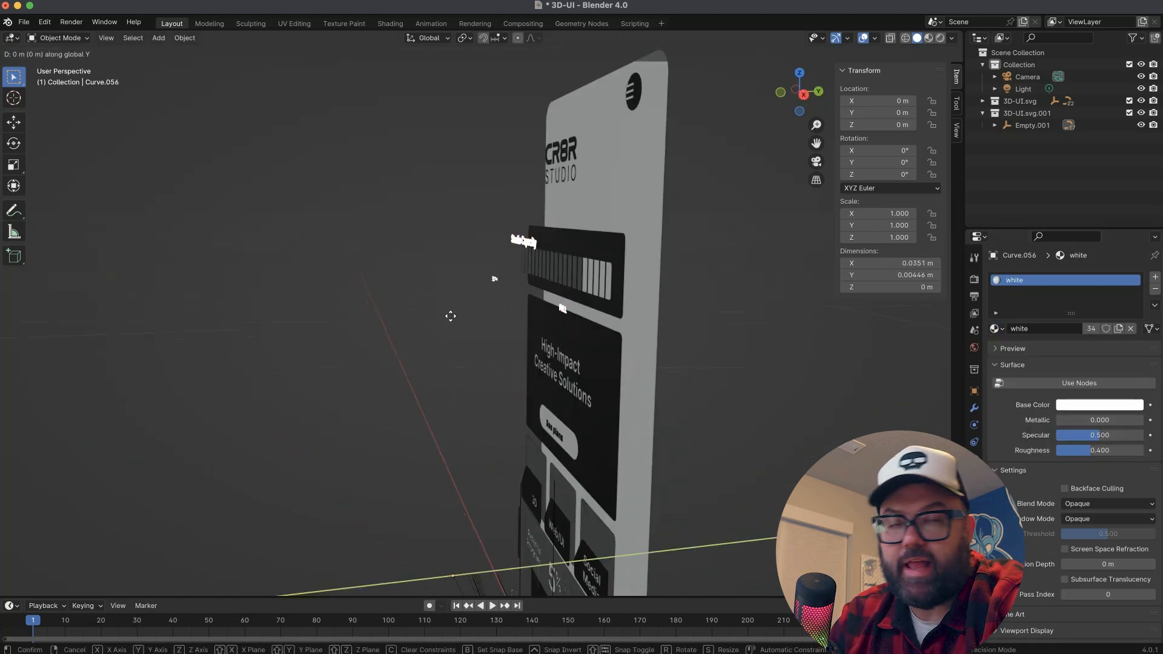
{"action": "left_click", "coordinate": [509, 317]}
{"action": "middle_click_drag", "start_coordinate": [509, 317], "coordinate": [455, 369]}
{"action": "left_click", "coordinate": [528, 212], "text": "shift"}
{"action": "left_click", "coordinate": [445, 251]}
{"action": "middle_click_drag", "start_coordinate": [446, 251], "coordinate": [508, 261]}
Extrude the light background panel's curve by 0.001 m.
{"action": "left_click", "coordinate": [794, 301]}
{"action": "scroll", "coordinate": [794, 301], "scroll_direction": "down", "scroll_amount": 2}
{"action": "middle_click_drag", "start_coordinate": [787, 302], "coordinate": [751, 315]}
{"action": "scroll", "coordinate": [624, 327], "scroll_direction": "up", "scroll_amount": 4}
{"action": "middle_click_drag", "start_coordinate": [605, 327], "coordinate": [504, 259]}
{"action": "left_click", "coordinate": [530, 261]}
{"action": "middle_click_drag", "start_coordinate": [736, 425], "coordinate": [802, 415]}
{"action": "left_click", "coordinate": [974, 459]}
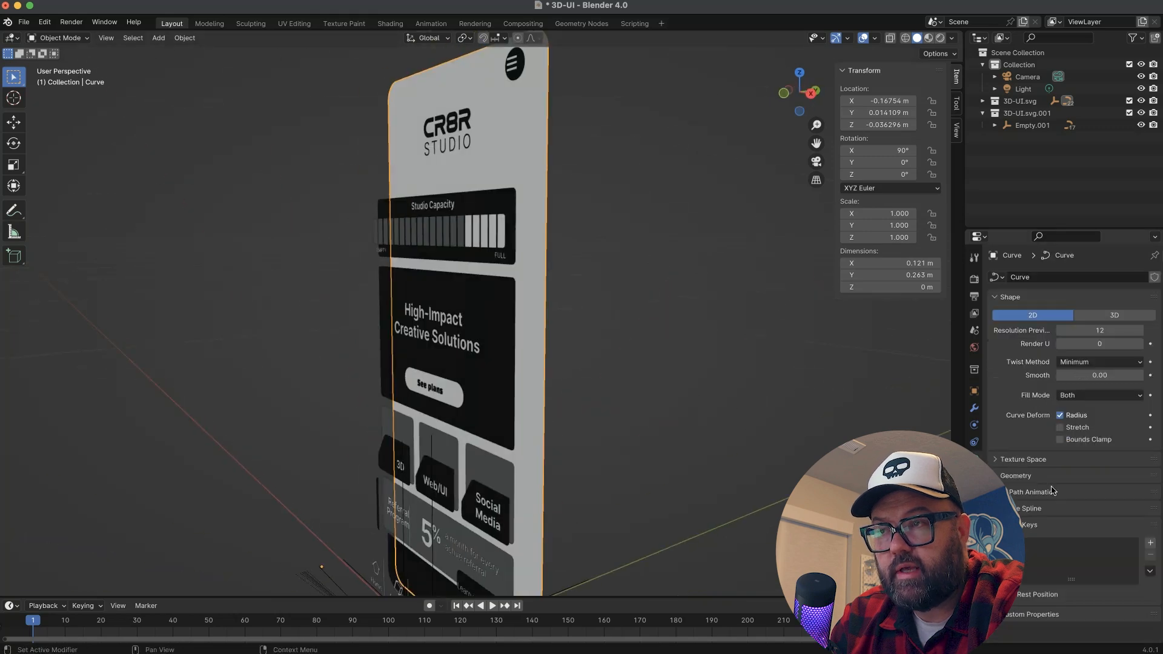
{"action": "left_click", "coordinate": [1030, 475]}
{"action": "scroll", "coordinate": [1029, 476], "scroll_direction": "down", "scroll_amount": 5}
{"action": "type", "text": "1"}
{"action": "key", "text": "Return"}
{"action": "middle_click_drag", "start_coordinate": [624, 394], "coordinate": [654, 399]}
{"action": "double_click", "coordinate": [1096, 387]}
{"action": "type", "text": ".001"}
{"action": "key", "text": "Return"}
Round the background panel's edges by adjusting its bevel depth.
{"action": "middle_click_drag", "start_coordinate": [461, 307], "coordinate": [515, 310]}
{"action": "double_click", "coordinate": [1094, 478]}
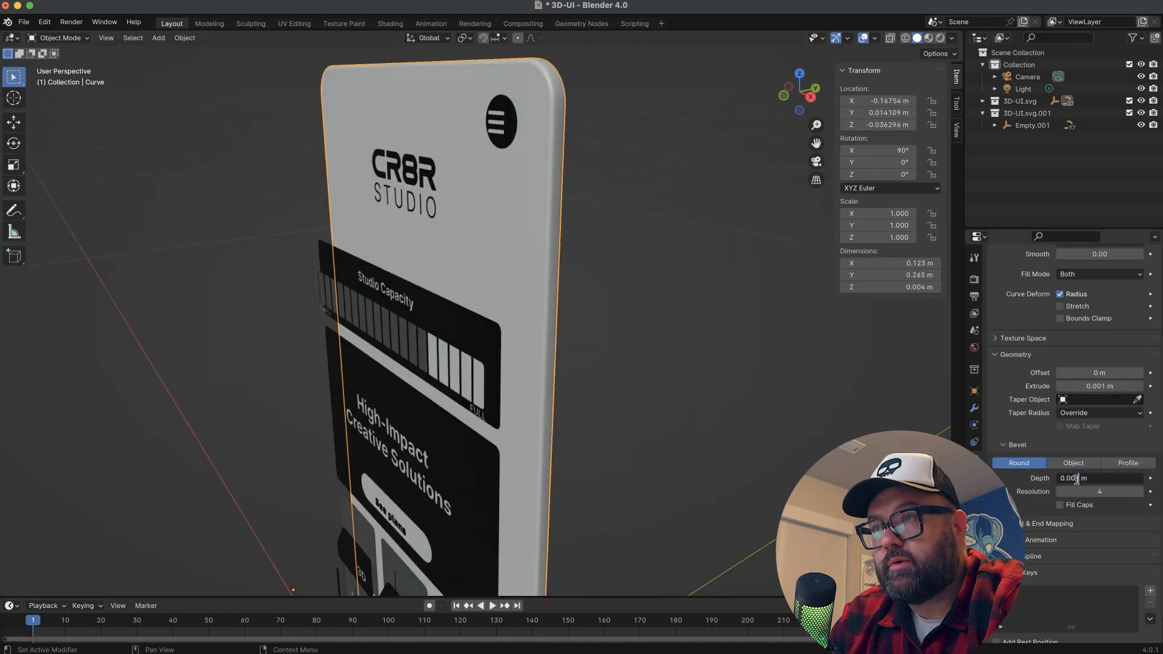
{"action": "key", "text": "Return"}
Extrude the black Studio Capacity card 0.0005 m and give it a bevel depth of 0.0002 m.
{"action": "middle_click_drag", "start_coordinate": [536, 418], "coordinate": [564, 418]}
{"action": "scroll", "coordinate": [548, 303], "scroll_direction": "up", "scroll_amount": 4}
{"action": "left_click", "coordinate": [548, 272]}
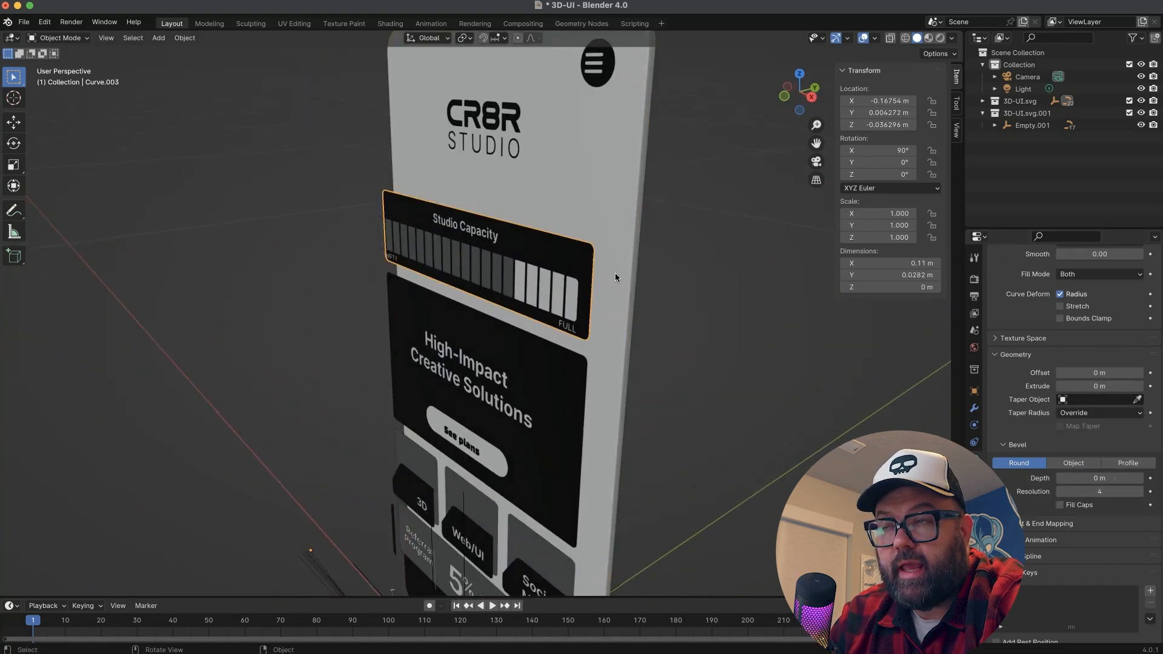
{"action": "middle_click_drag", "start_coordinate": [615, 273], "coordinate": [579, 276]}
{"action": "double_click", "coordinate": [1085, 388]}
{"action": "type", "text": "."}
{"action": "middle_click_drag", "start_coordinate": [698, 340], "coordinate": [449, 294]}
{"action": "double_click", "coordinate": [1089, 387]}
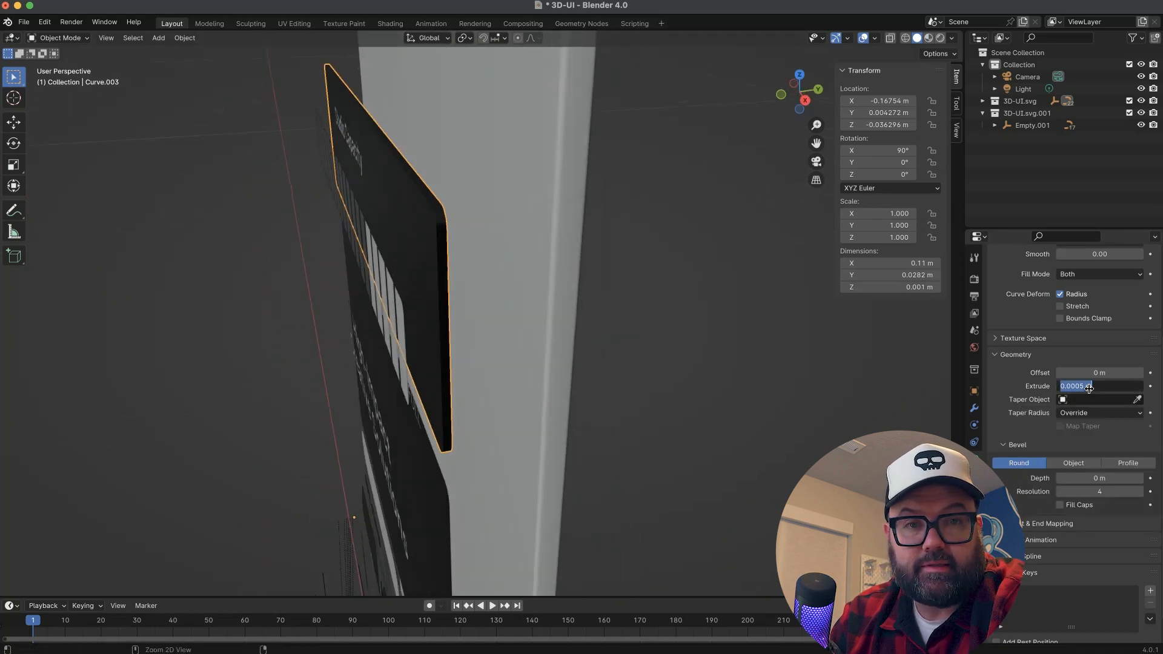
{"action": "key", "text": "Return"}
{"action": "middle_click_drag", "start_coordinate": [388, 315], "coordinate": [371, 379]}
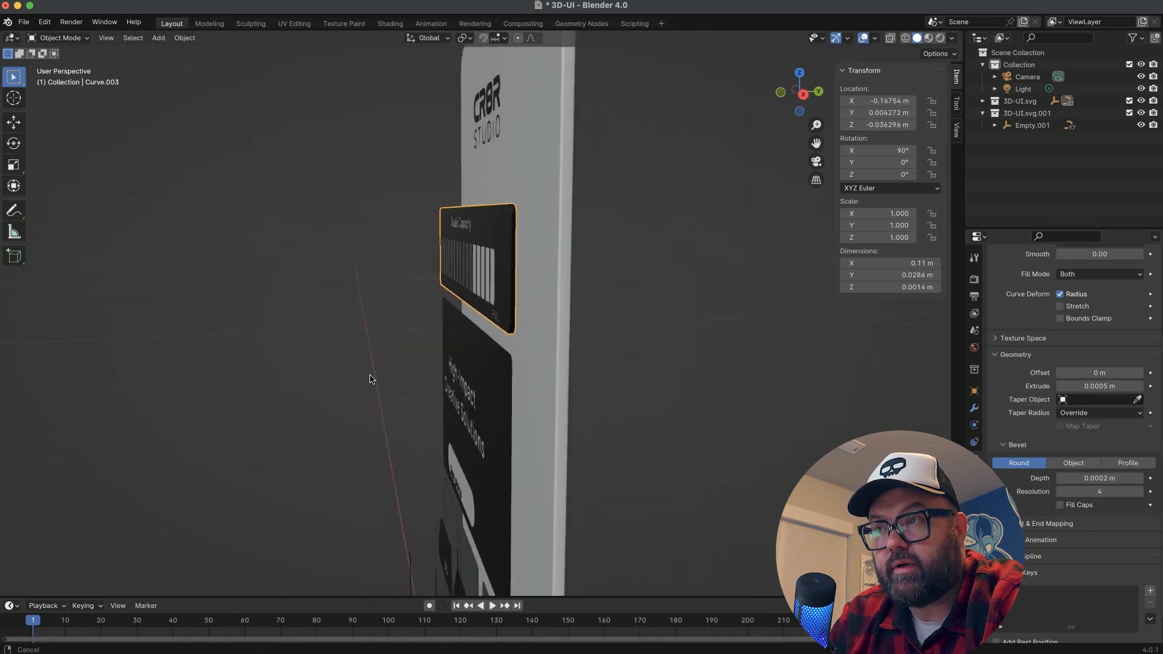
Extrude the CR8R logo lettering 0.0001 m and bevel its edges slightly.
{"action": "middle_click_drag", "start_coordinate": [503, 188], "coordinate": [459, 300], "text": "shift"}
{"action": "scroll", "coordinate": [459, 300], "scroll_direction": "up", "scroll_amount": 3}
{"action": "middle_click_drag", "start_coordinate": [418, 260], "coordinate": [458, 229]}
{"action": "left_click", "coordinate": [442, 270]}
{"action": "left_click", "coordinate": [1096, 399]}
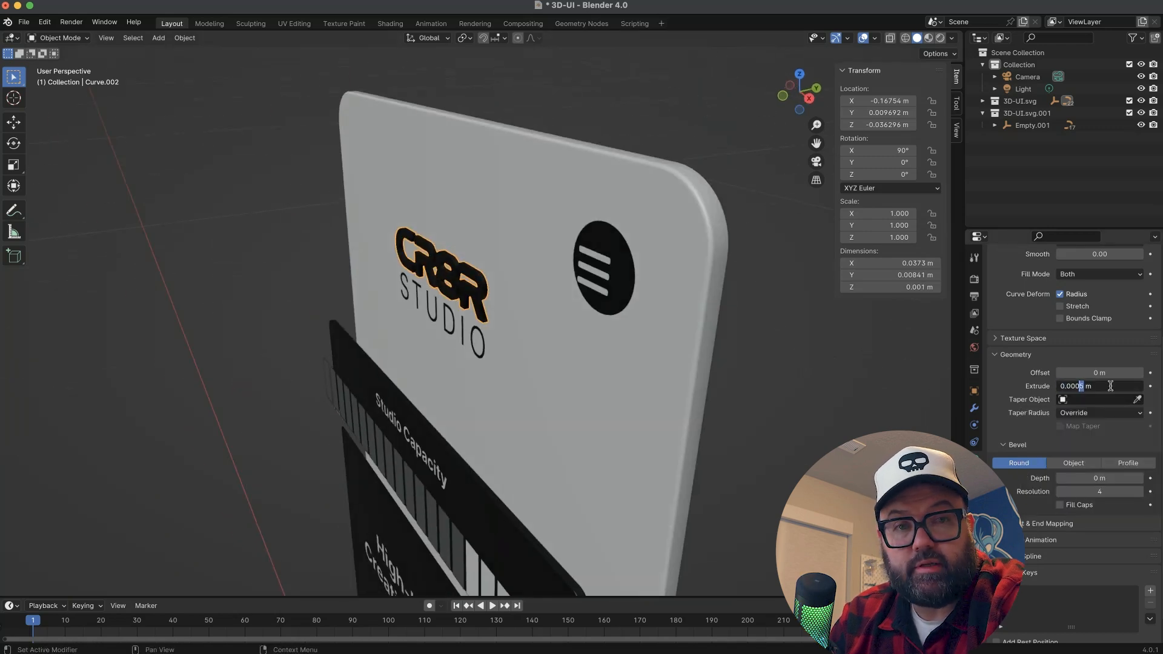
{"action": "type", "text": "1"}
{"action": "key", "text": "Return"}
{"action": "scroll", "coordinate": [447, 215], "scroll_direction": "up", "scroll_amount": 5}
{"action": "middle_click_drag", "start_coordinate": [447, 215], "coordinate": [416, 257]}
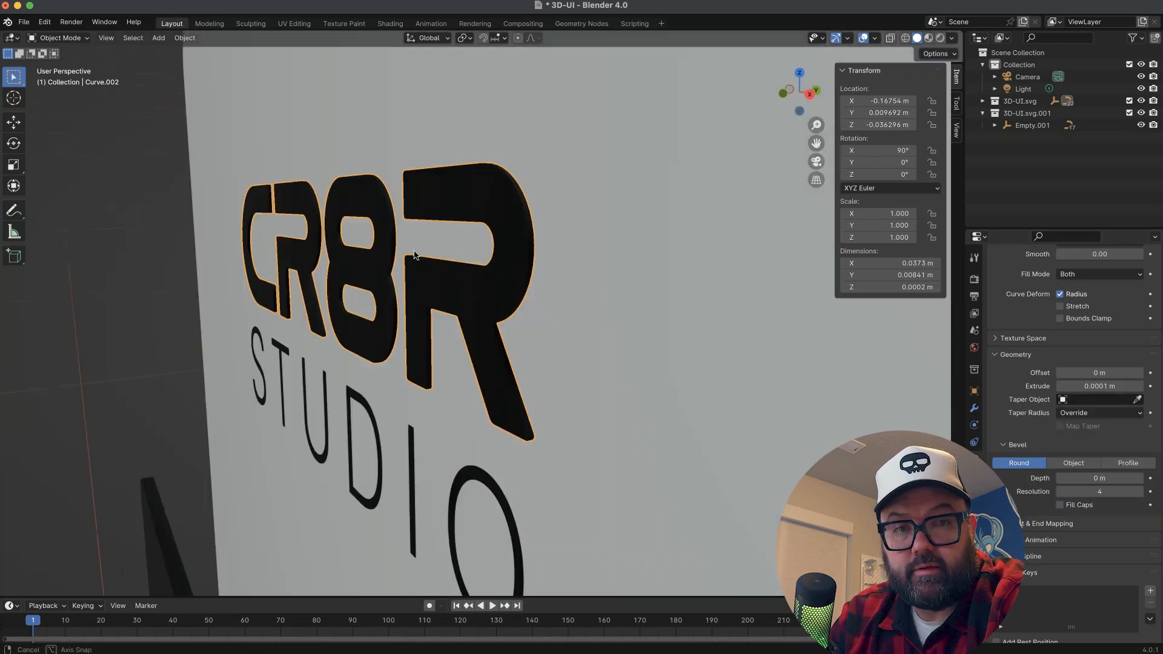
{"action": "scroll", "coordinate": [417, 257], "scroll_direction": "down", "scroll_amount": 4}
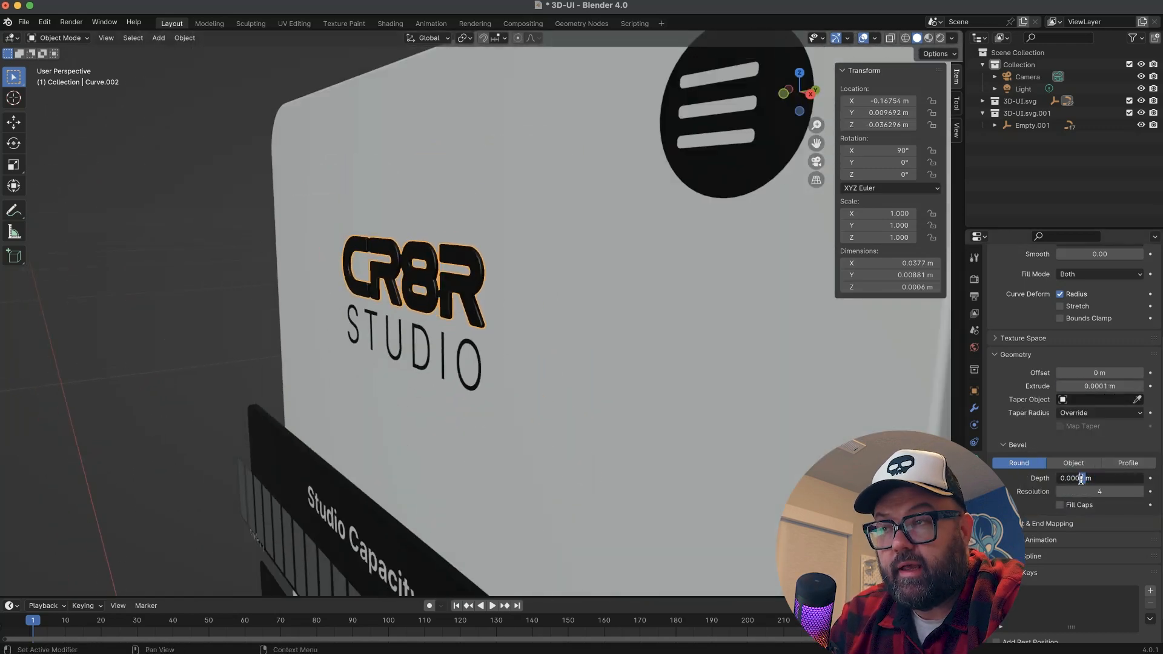
Extrude the STUDIO lettering below the logo by 0.0001 m and copy that value.
{"action": "middle_click_drag", "start_coordinate": [287, 280], "coordinate": [496, 454]}
{"action": "left_click", "coordinate": [500, 454]}
{"action": "scroll", "coordinate": [494, 458], "scroll_direction": "up", "scroll_amount": 4}
{"action": "left_click", "coordinate": [483, 469]}
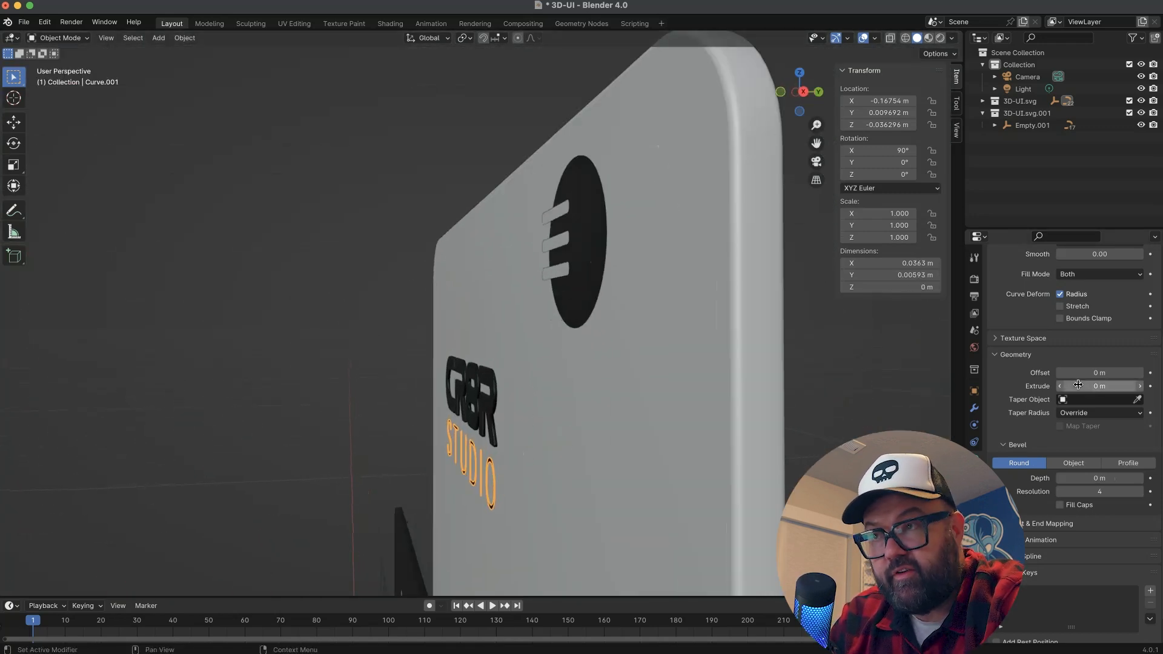
{"action": "left_click", "coordinate": [1077, 387]}
{"action": "type", "text": "0.0005"}
{"action": "key", "text": "Tab"}
{"action": "left_click", "coordinate": [1083, 385]}
{"action": "key", "text": "super+c"}
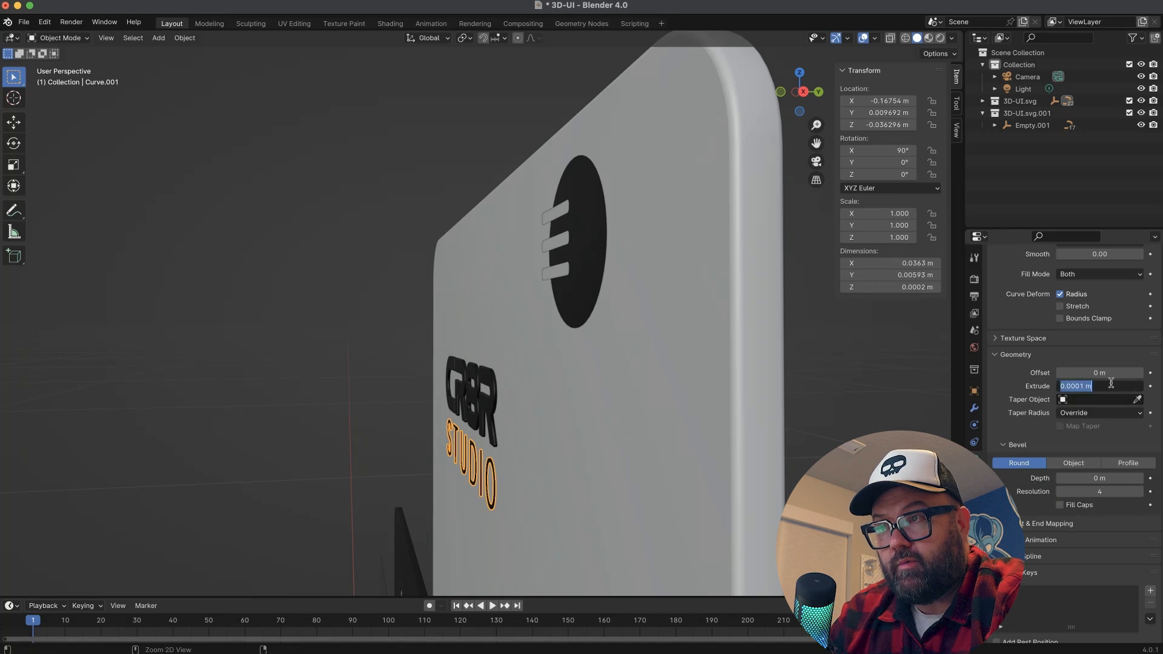
{"action": "key", "text": "Return"}
{"action": "left_click", "coordinate": [404, 462]}
Extrude the hamburger menu icon 0.0001 m and set its bevel depth to 0.0001 m.
{"action": "scroll", "coordinate": [461, 473], "scroll_direction": "up", "scroll_amount": 5}
{"action": "middle_click_drag", "start_coordinate": [529, 428], "coordinate": [634, 423]}
{"action": "left_click_drag", "start_coordinate": [634, 423], "coordinate": [515, 408]}
{"action": "left_click", "coordinate": [601, 418]}
{"action": "left_click", "coordinate": [1091, 387]}
{"action": "type", "text": "0.0001"}
{"action": "key", "text": "Tab"}
{"action": "left_click", "coordinate": [1100, 478]}
{"action": "type", "text": "0.0001"}
{"action": "key", "text": "Tab"}
{"action": "key", "text": "Return"}
{"action": "middle_click_drag", "start_coordinate": [727, 394], "coordinate": [769, 390]}
{"action": "left_click", "coordinate": [664, 423]}
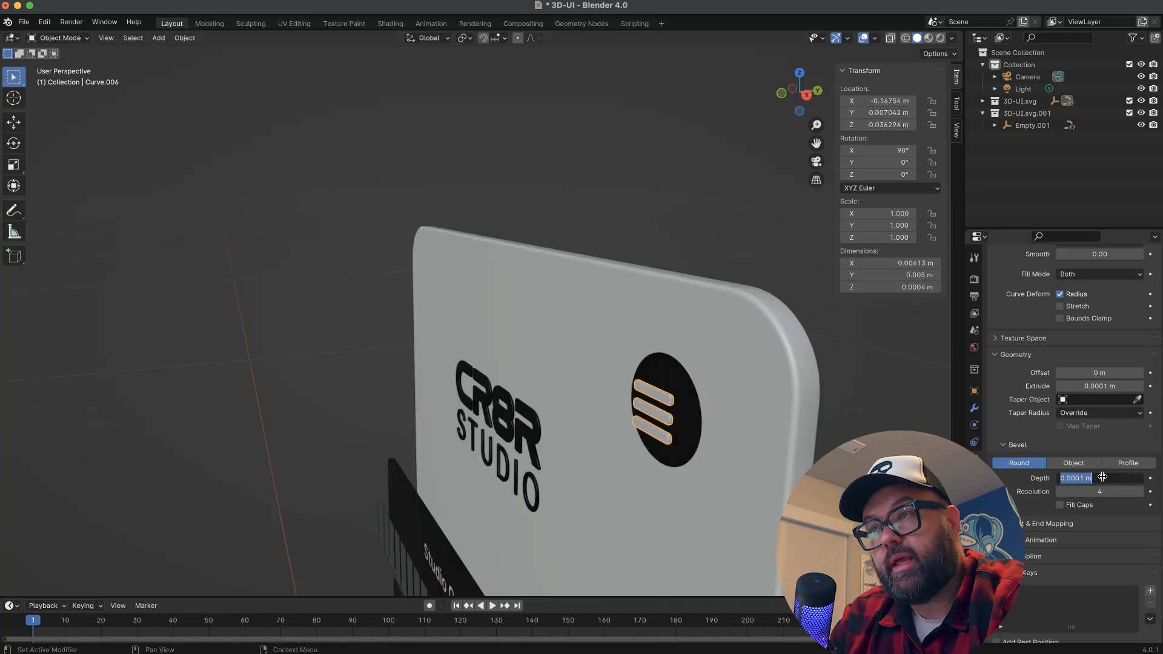
Extrude the black circle behind the menu icon 0.0001 m and set its bevel depth to 0.00005 m.
{"action": "left_click", "coordinate": [1099, 386]}
{"action": "type", "text": "0.0001"}
{"action": "key", "text": "Tab"}
{"action": "key", "text": "Escape"}
{"action": "left_click", "coordinate": [1095, 479]}
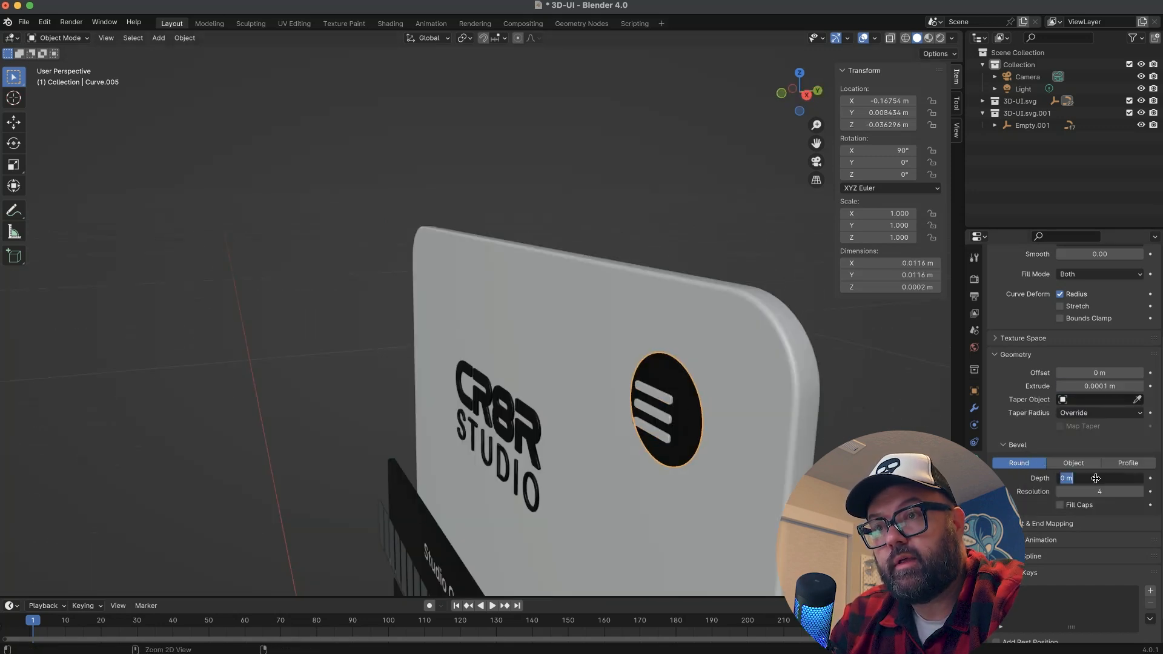
{"action": "middle_click_drag", "start_coordinate": [717, 334], "coordinate": [463, 226]}
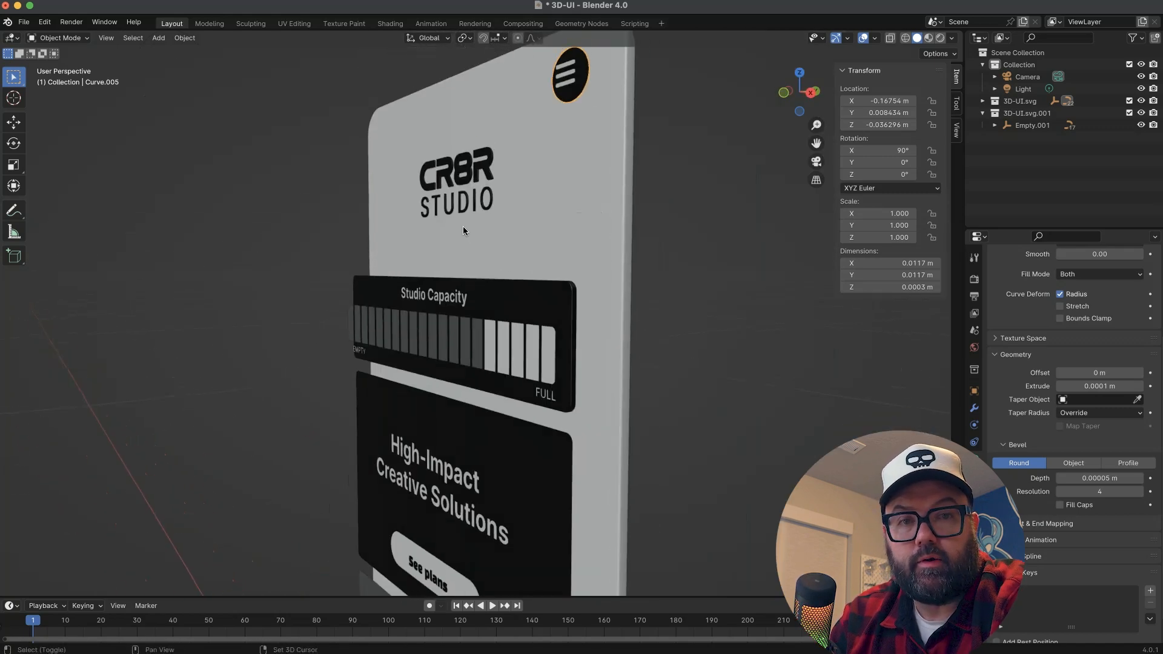
Extrude the black card behind the 3D label 0.0005 m and set its bevel depth to 0.0002 m.
{"action": "middle_click_drag", "start_coordinate": [463, 514], "coordinate": [447, 200], "text": "shift"}
{"action": "left_click", "coordinate": [444, 320]}
{"action": "middle_click_drag", "start_coordinate": [444, 321], "coordinate": [440, 266], "text": "ctrl"}
{"action": "left_click", "coordinate": [431, 330]}
{"action": "left_click", "coordinate": [1103, 361]}
{"action": "type", "text": "0.0005"}
{"action": "key", "text": "Tab"}
{"action": "key", "text": "Escape"}
{"action": "middle_click_drag", "start_coordinate": [684, 351], "coordinate": [710, 351]}
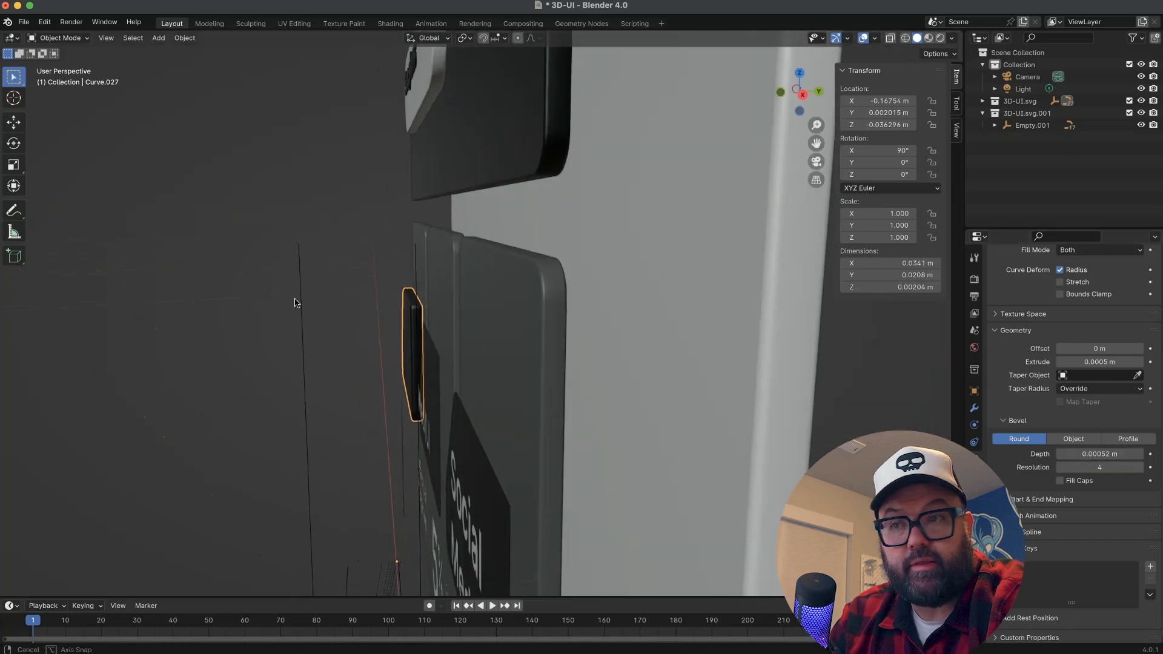
{"action": "left_click", "coordinate": [1084, 454]}
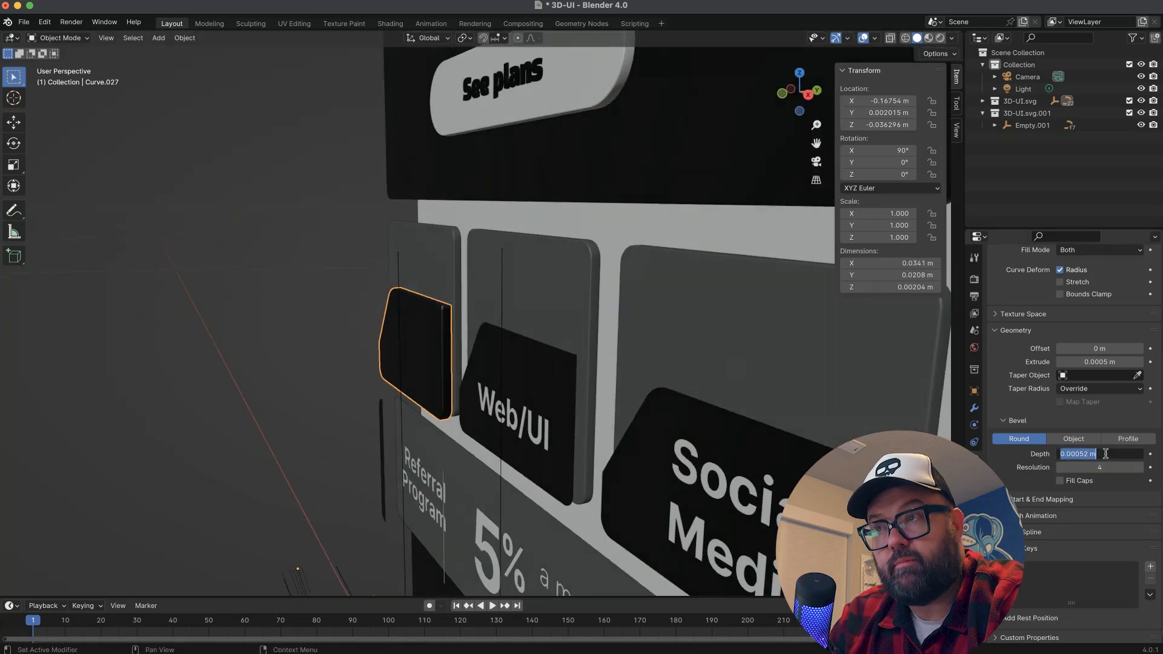
Give the black Web/UI card the same 0.0005 m extrusion and 0.0002 m bevel depth.
{"action": "middle_click_drag", "start_coordinate": [325, 299], "coordinate": [388, 358]}
{"action": "left_click", "coordinate": [488, 382]}
{"action": "left_click", "coordinate": [1100, 362]}
{"action": "key", "text": "super+v"}
{"action": "key", "text": "Tab"}
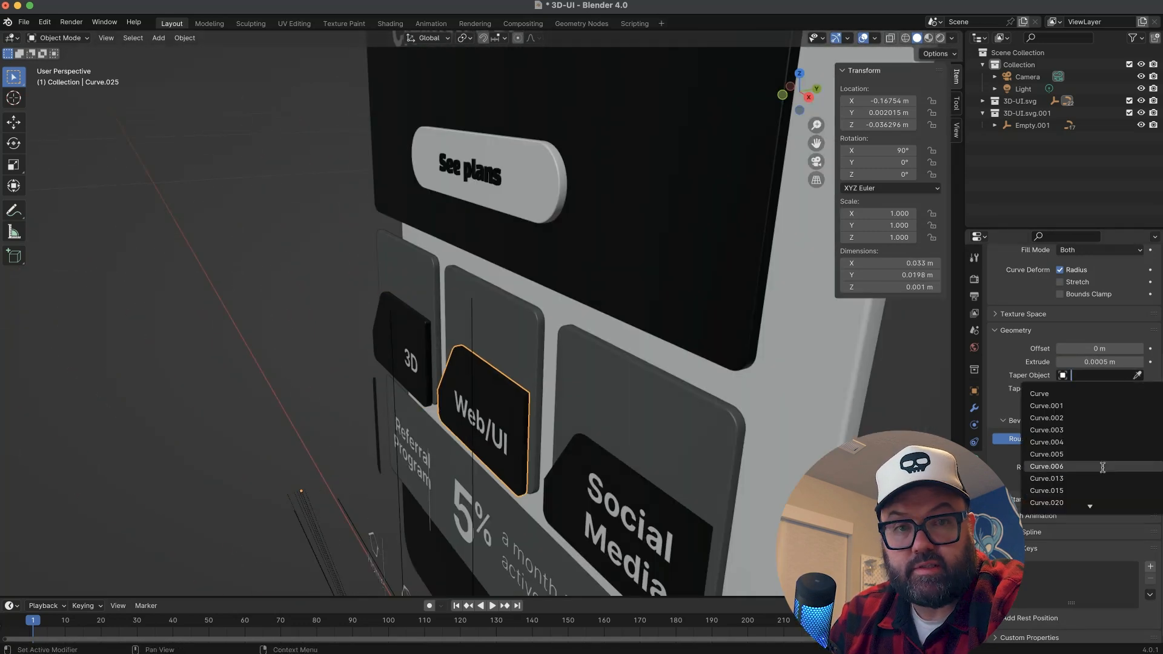
{"action": "left_click", "coordinate": [1087, 454]}
{"action": "key", "text": "super+v"}
Extrude the black Social Media card 0.0005 m with a bevel depth of 0.0002 m.
{"action": "middle_click_drag", "start_coordinate": [686, 470], "coordinate": [642, 470]}
{"action": "left_click", "coordinate": [557, 455]}
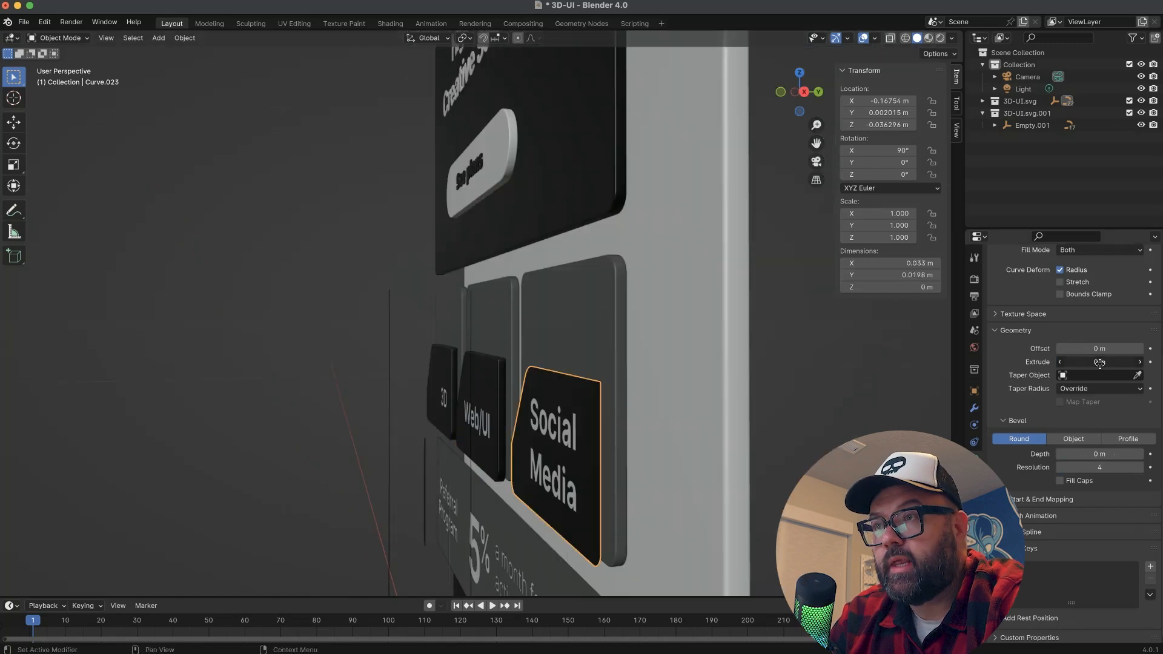
{"action": "key", "text": "Return"}
{"action": "middle_click_drag", "start_coordinate": [575, 387], "coordinate": [597, 430]}
Reduce the extrusion of the Social Media, Web/UI and 3D label cards to 0.0002 m.
{"action": "double_click", "coordinate": [1083, 363]}
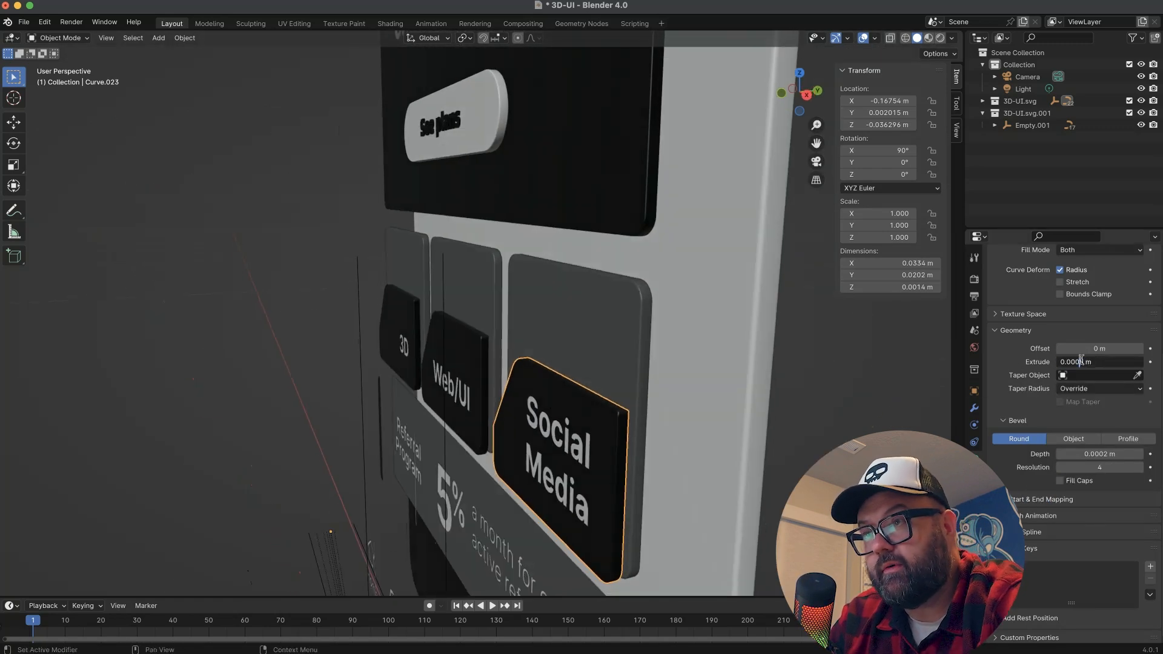
{"action": "key", "text": "Tab"}
{"action": "key", "text": "Escape"}
{"action": "left_click", "coordinate": [460, 369]}
{"action": "double_click", "coordinate": [1085, 362]}
{"action": "key", "text": "BackSpace"}
{"action": "type", "text": "2"}
{"action": "key", "text": "Tab"}
{"action": "key", "text": "Escape"}
{"action": "key", "text": "BackSpace"}
{"action": "type", "text": "2"}
{"action": "key", "text": "Tab"}
{"action": "left_click", "coordinate": [848, 364]}
Extrude the Social Media, Web/UI and 3D label text 0.00002 m.
{"action": "middle_click_drag", "start_coordinate": [703, 366], "coordinate": [765, 277]}
{"action": "scroll", "coordinate": [765, 278], "scroll_direction": "up", "scroll_amount": 3}
{"action": "mouse_move", "coordinate": [690, 297]}
{"action": "middle_mouse_down"}
{"action": "mouse_move", "coordinate": [665, 323]}
{"action": "mouse_move", "coordinate": [674, 289]}
{"action": "middle_mouse_up"}
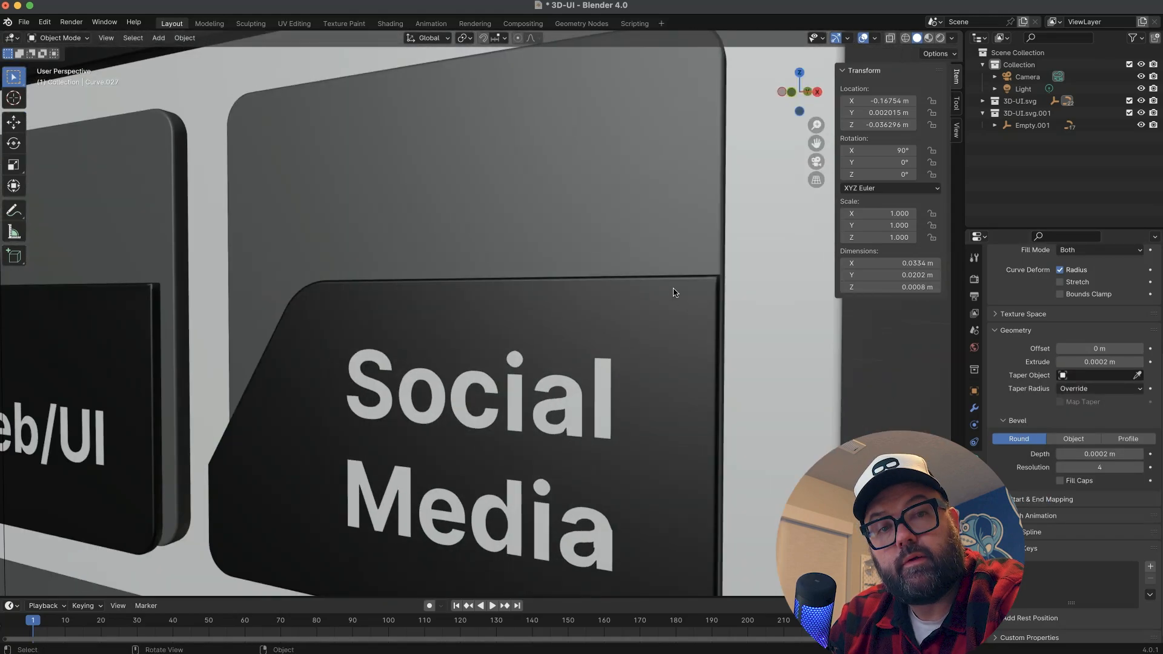
{"action": "key", "text": "Return"}
{"action": "scroll", "coordinate": [609, 447], "scroll_direction": "down", "scroll_amount": 5}
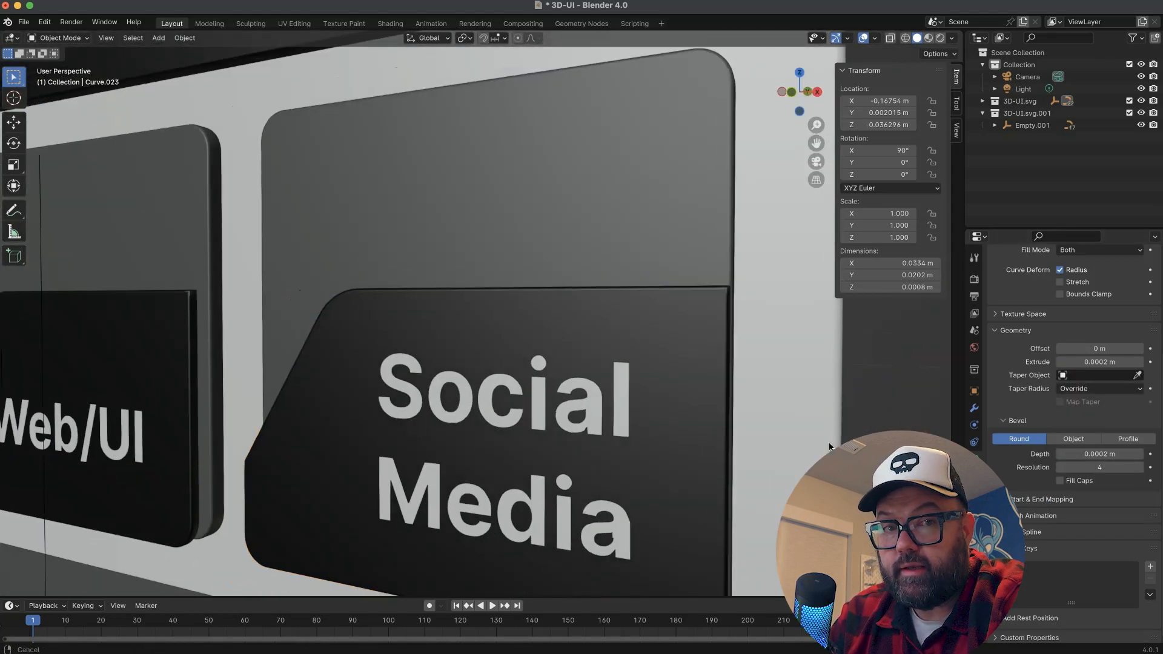
{"action": "scroll", "coordinate": [610, 447], "scroll_direction": "down", "scroll_amount": 5, "text": "ctrl"}
{"action": "middle_click_drag", "start_coordinate": [609, 447], "coordinate": [562, 443]}
{"action": "left_click", "coordinate": [562, 441]}
{"action": "left_click", "coordinate": [1084, 376]}
{"action": "key", "text": "Escape"}
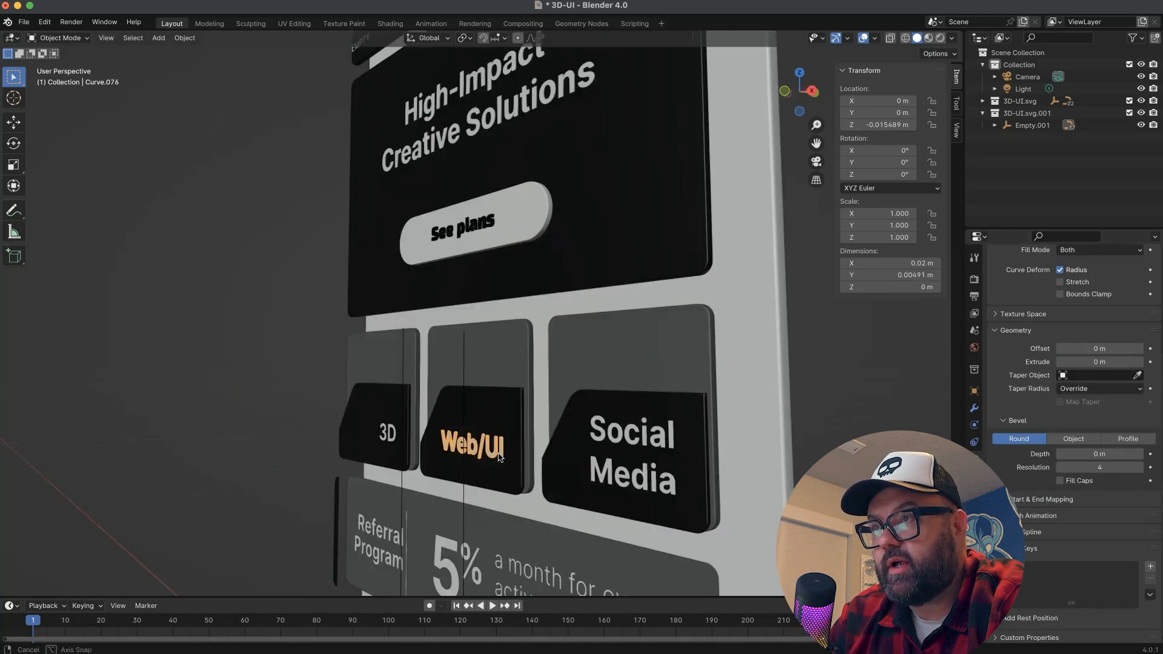
{"action": "left_click", "coordinate": [1099, 375]}
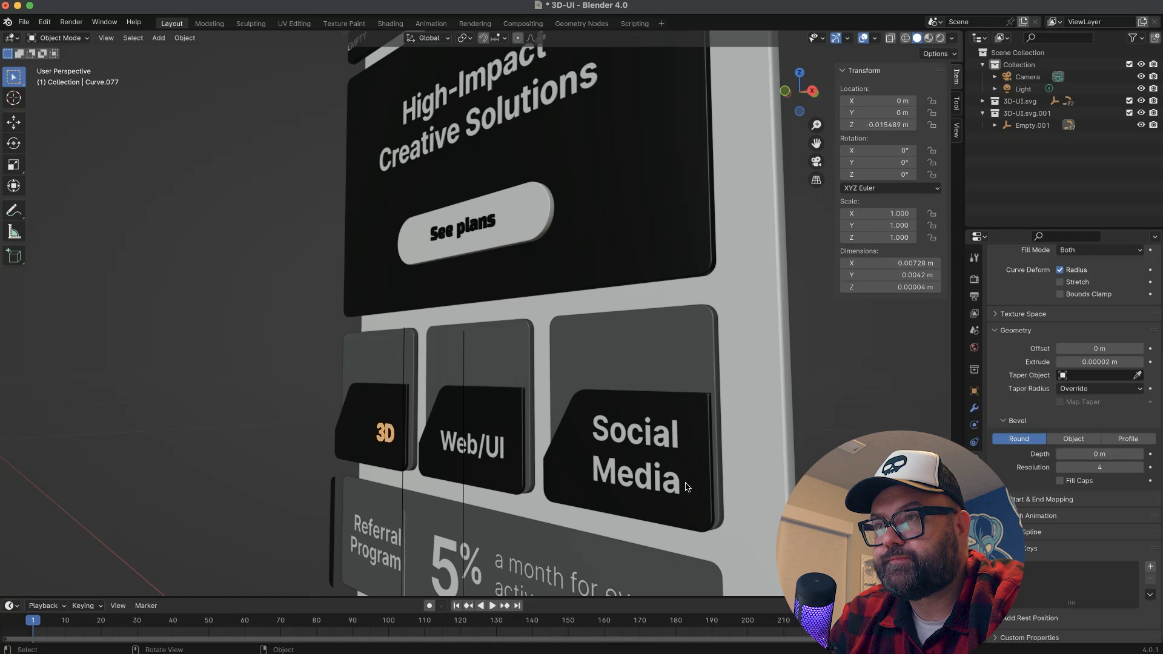
Extrude the referral section's 5% and Learn more text 0.00002 m.
{"action": "middle_click_drag", "start_coordinate": [700, 487], "coordinate": [668, 405], "text": "shift"}
{"action": "left_click", "coordinate": [668, 405]}
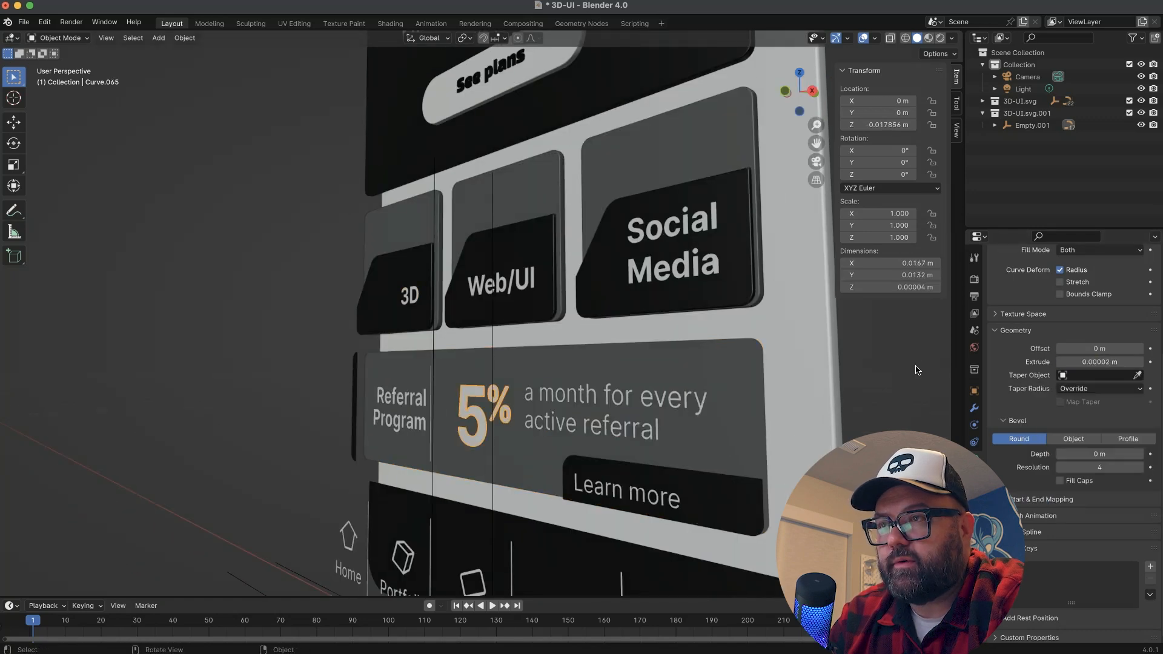
{"action": "key", "text": "Return"}
{"action": "scroll", "coordinate": [444, 309], "scroll_direction": "up", "scroll_amount": 4}
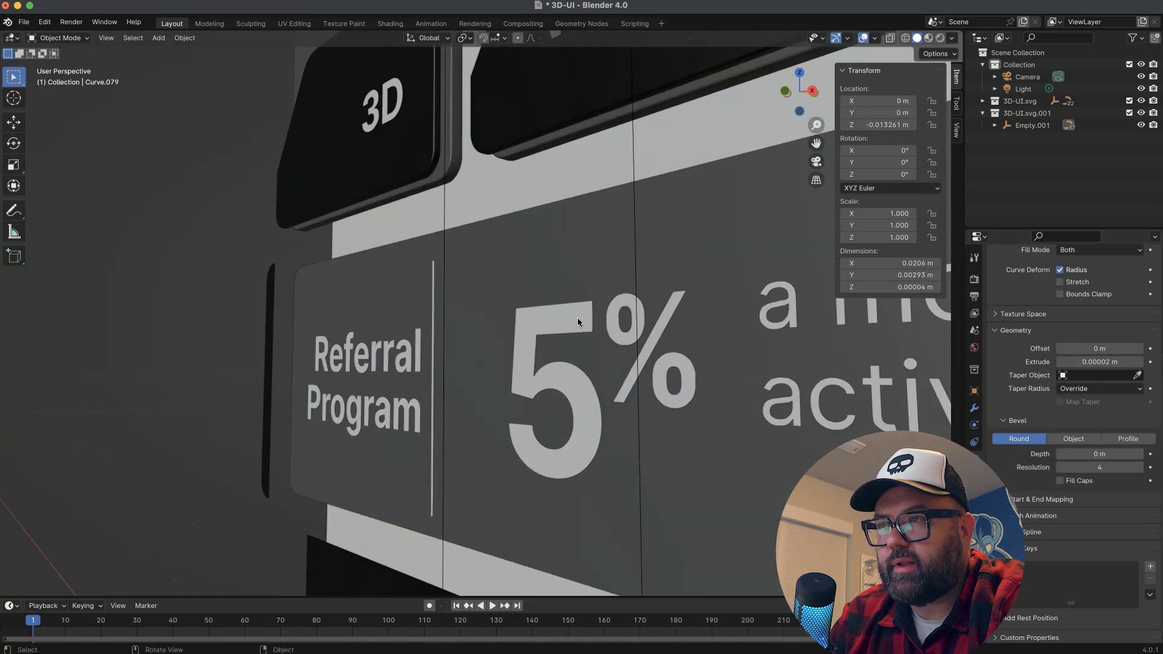
Extrude the black Learn more button 0.0005 m and set its bevel depth to 0.0002 m.
{"action": "middle_click_drag", "start_coordinate": [444, 309], "coordinate": [524, 367]}
{"action": "middle_click_drag", "start_coordinate": [452, 258], "coordinate": [539, 276]}
{"action": "scroll", "coordinate": [473, 303], "scroll_direction": "down", "scroll_amount": 4}
{"action": "middle_click_drag", "start_coordinate": [472, 303], "coordinate": [339, 308]}
{"action": "scroll", "coordinate": [402, 329], "scroll_direction": "up", "scroll_amount": 4}
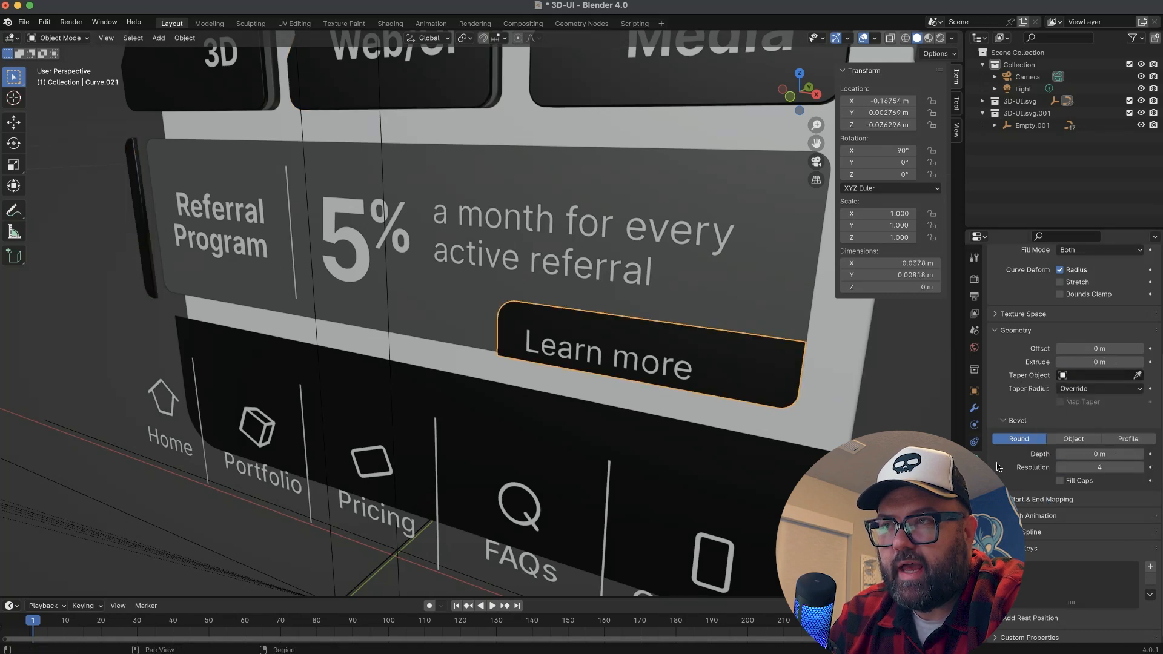
{"action": "left_click", "coordinate": [1107, 362]}
{"action": "type", "text": "0.0005"}
{"action": "key", "text": "Tab"}
{"action": "key", "text": "Tab"}
{"action": "type", "text": "0.0002"}
{"action": "key", "text": "Tab"}
{"action": "key", "text": "Return"}
Extrude the grey Referral Program card 0.0005 m.
{"action": "middle_click_drag", "start_coordinate": [878, 333], "coordinate": [795, 319]}
{"action": "left_click", "coordinate": [618, 387]}
{"action": "left_click", "coordinate": [1107, 367]}
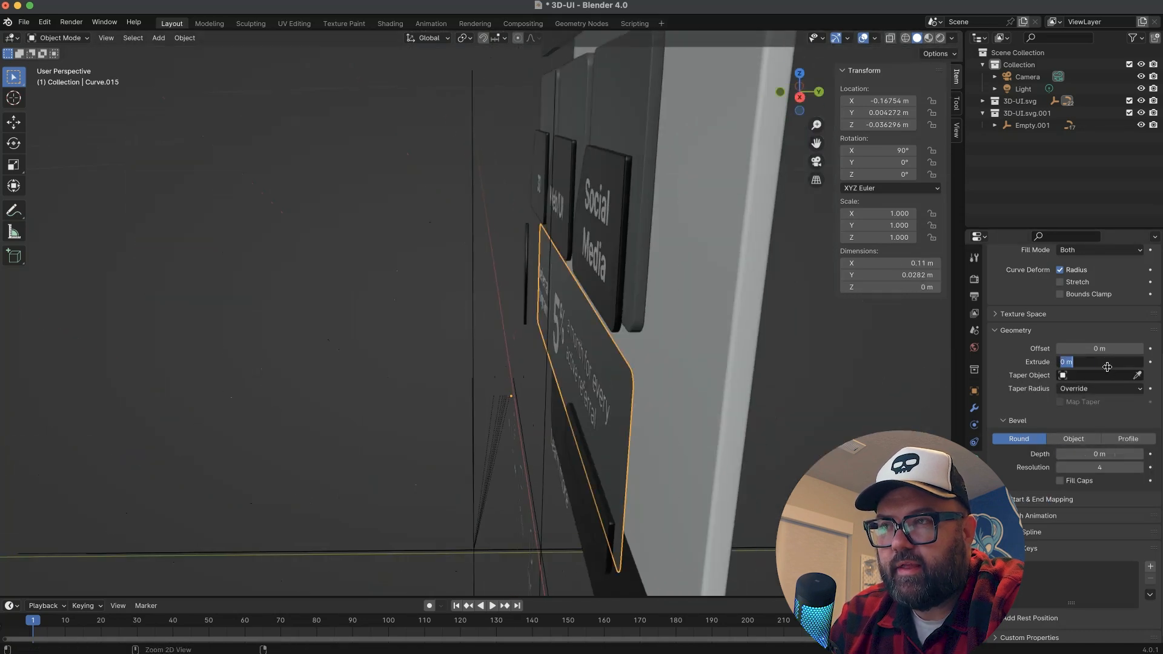
{"action": "left_click", "coordinate": [1114, 363]}
{"action": "type", "text": "0.0005"}
{"action": "key", "text": "Tab"}
{"action": "key", "text": "Escape"}
Reposition the referral section's layers along the Y axis so the Learn more text sits on its button.
{"action": "middle_click_drag", "start_coordinate": [773, 430], "coordinate": [767, 404]}
{"action": "key", "text": "g"}
{"action": "key", "text": "y"}
{"action": "left_click", "coordinate": [760, 402]}
{"action": "left_click", "coordinate": [553, 442]}
{"action": "middle_click_drag", "start_coordinate": [554, 447], "coordinate": [687, 473]}
{"action": "key", "text": "g"}
{"action": "key", "text": "y"}
{"action": "left_click", "coordinate": [570, 488]}
Extrude the Contact icon and label in the bottom navigation 0.0002 m.
{"action": "scroll", "coordinate": [686, 472], "scroll_direction": "down", "scroll_amount": 5}
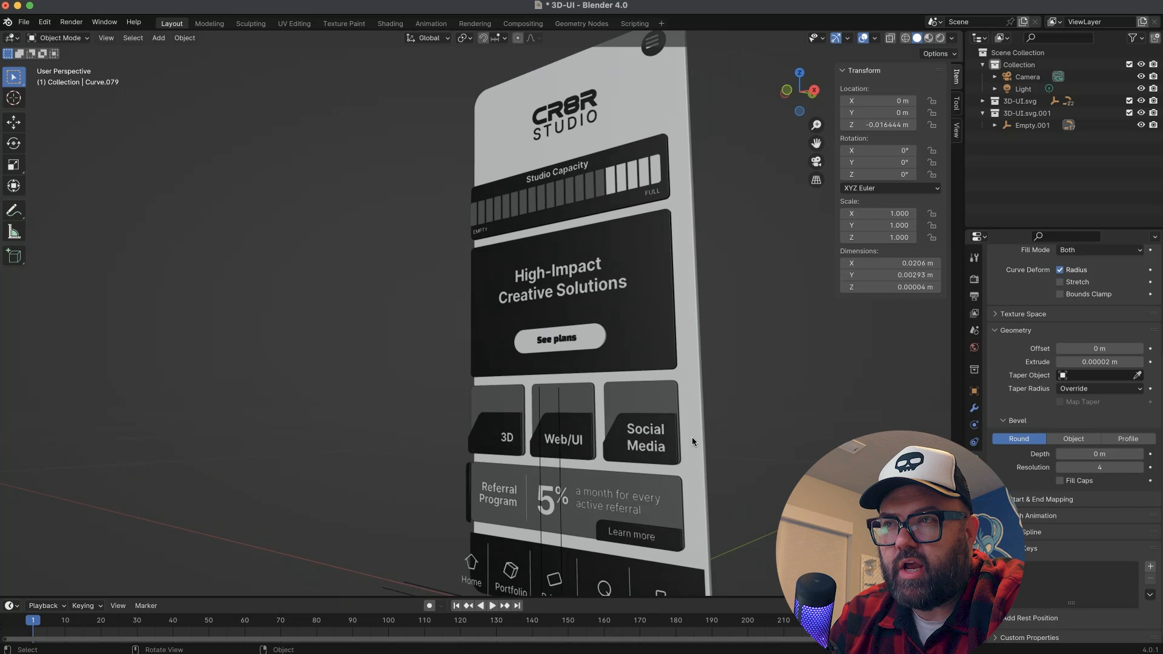
{"action": "scroll", "coordinate": [691, 438], "scroll_direction": "up", "scroll_amount": 6}
{"action": "left_click", "coordinate": [573, 434]}
{"action": "left_click", "coordinate": [1100, 361]}
{"action": "type", "text": "0.0002"}
{"action": "key", "text": "Tab"}
{"action": "key", "text": "Escape"}
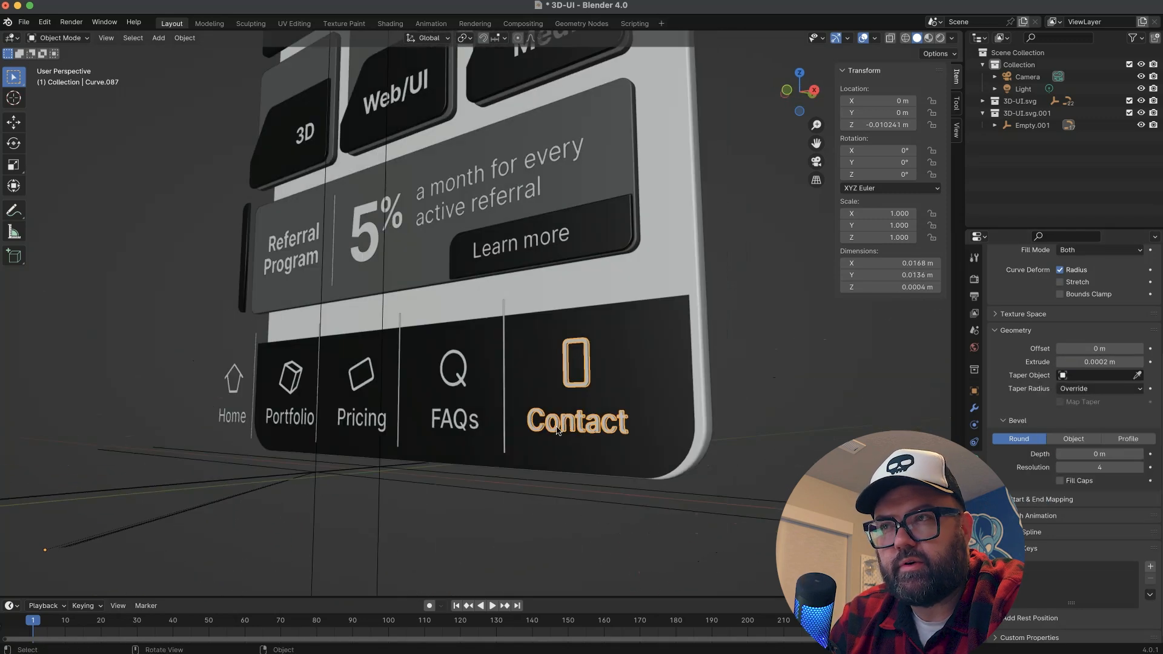
Extrude the remaining bottom navigation icons and labels 0.0002 m.
{"action": "left_click", "coordinate": [1100, 362]}
{"action": "type", "text": "0.0002"}
{"action": "key", "text": "Tab"}
{"action": "key", "text": "Escape"}
{"action": "left_click", "coordinate": [291, 418]}
{"action": "left_click", "coordinate": [1074, 362]}
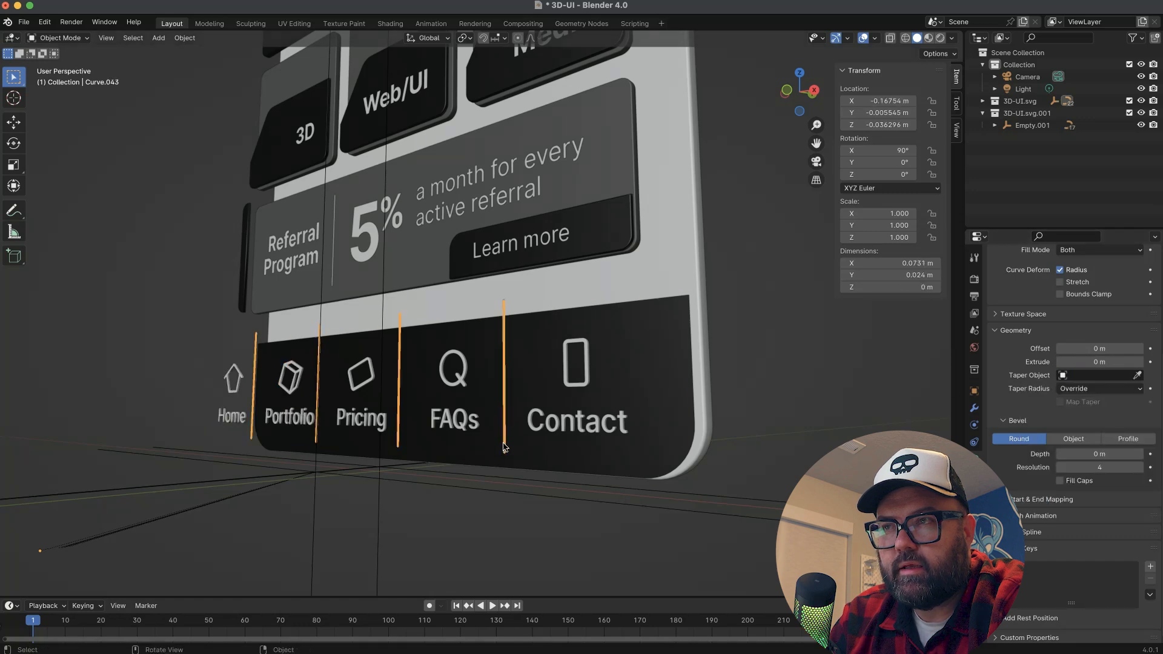
Extrude the navigation dividers and the black navigation bar 0.0002 m, and set the bar's bevel depth to 0.0002 m.
{"action": "left_click", "coordinate": [1099, 361]}
{"action": "type", "text": "0.0002"}
{"action": "key", "text": "Tab"}
{"action": "key", "text": "Escape"}
{"action": "left_click", "coordinate": [1099, 454]}
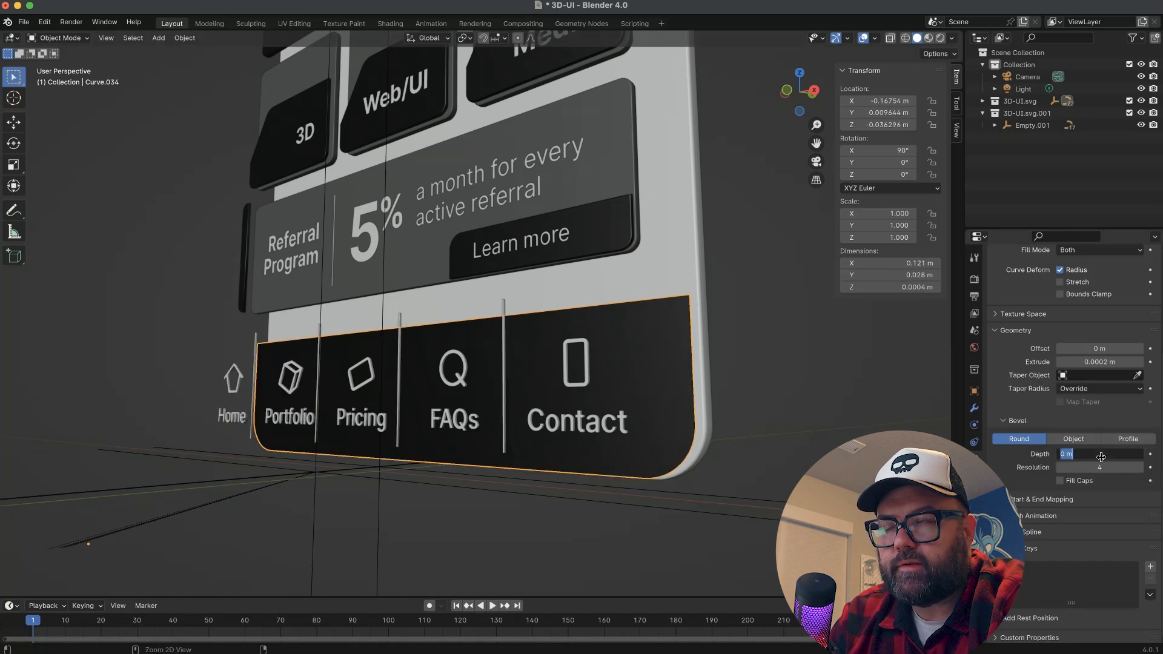
{"action": "type", "text": "0.0002"}
Select the navigation icons, labels and dividers and move them along the Y axis towards the navigation bar.
{"action": "middle_click_drag", "start_coordinate": [605, 364], "coordinate": [642, 388]}
{"action": "left_click_drag", "start_coordinate": [584, 330], "coordinate": [654, 398]}
{"action": "left_click", "coordinate": [575, 474], "text": "shift"}
{"action": "left_click", "coordinate": [575, 473], "text": "shift"}
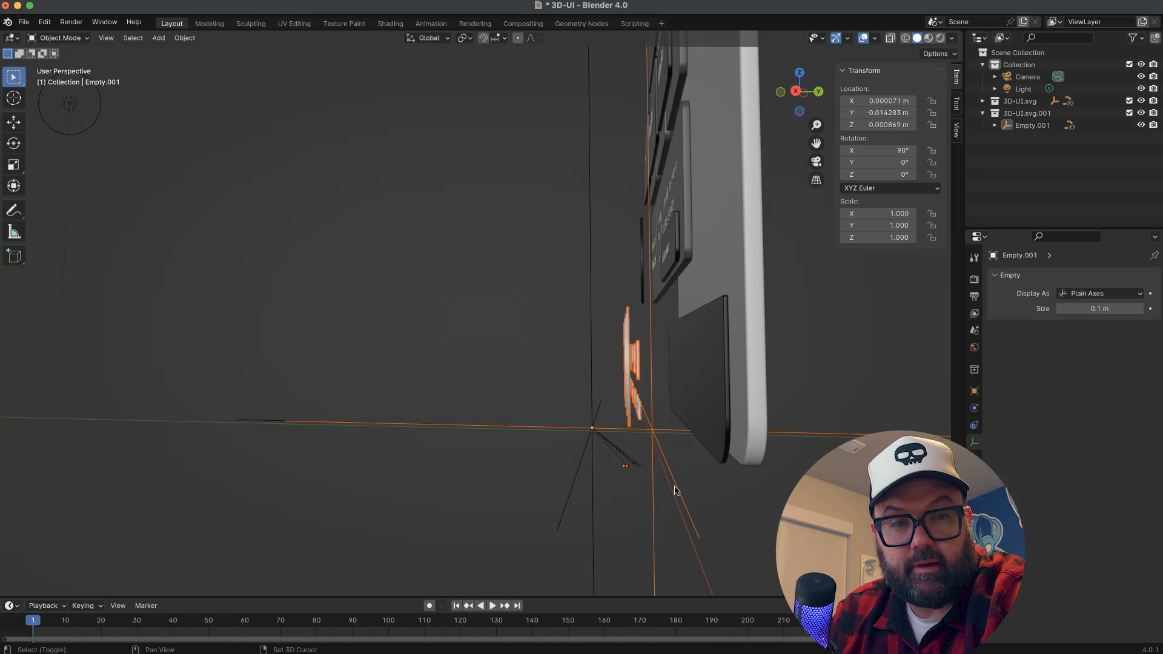
{"action": "left_click", "coordinate": [675, 487], "text": "shift"}
{"action": "left_click", "coordinate": [675, 487], "text": "shift"}
{"action": "middle_click_drag", "start_coordinate": [600, 497], "coordinate": [651, 501]}
{"action": "key", "text": "g"}
{"action": "key", "text": "y"}
{"action": "left_click", "coordinate": [666, 500]}
Select the grey segments of the Studio Capacity meter.
{"action": "middle_click_drag", "start_coordinate": [595, 242], "coordinate": [456, 249]}
{"action": "scroll", "coordinate": [612, 430], "scroll_direction": "up", "scroll_amount": 5}
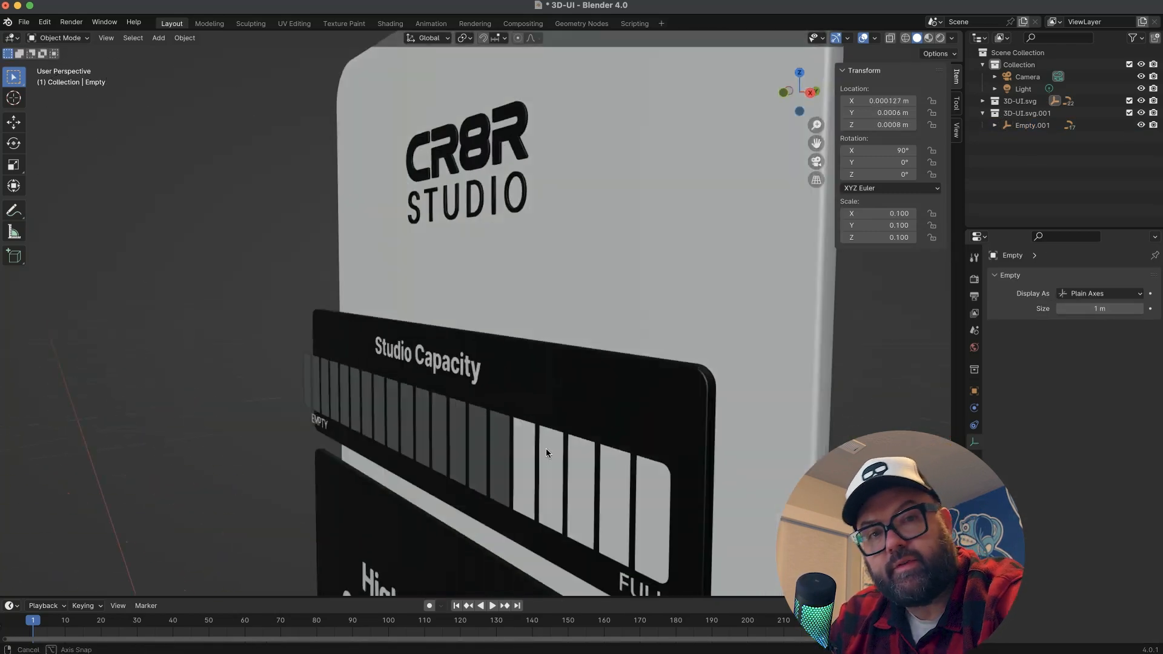
{"action": "left_click", "coordinate": [613, 430]}
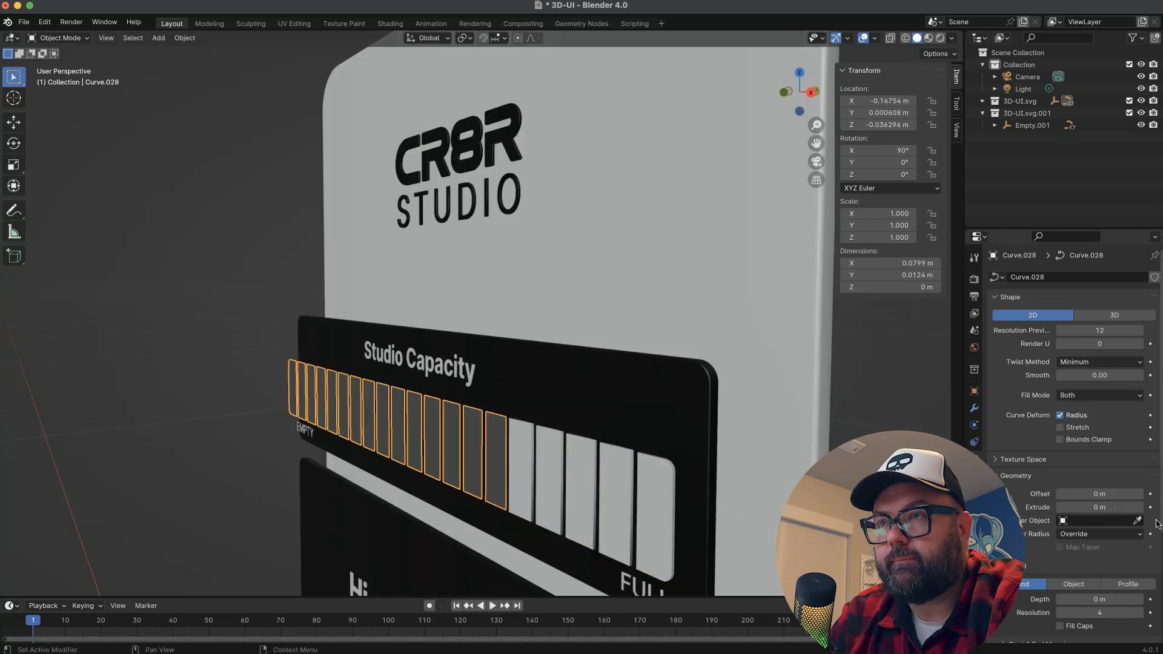
{"action": "left_click", "coordinate": [805, 358]}
Delete the existing Light object from the scene.
{"action": "middle_click_drag", "start_coordinate": [805, 472], "coordinate": [669, 303]}
{"action": "middle_click_drag", "start_coordinate": [670, 302], "coordinate": [624, 485]}
{"action": "middle_click_drag", "start_coordinate": [624, 484], "coordinate": [582, 169], "text": "ctrl"}
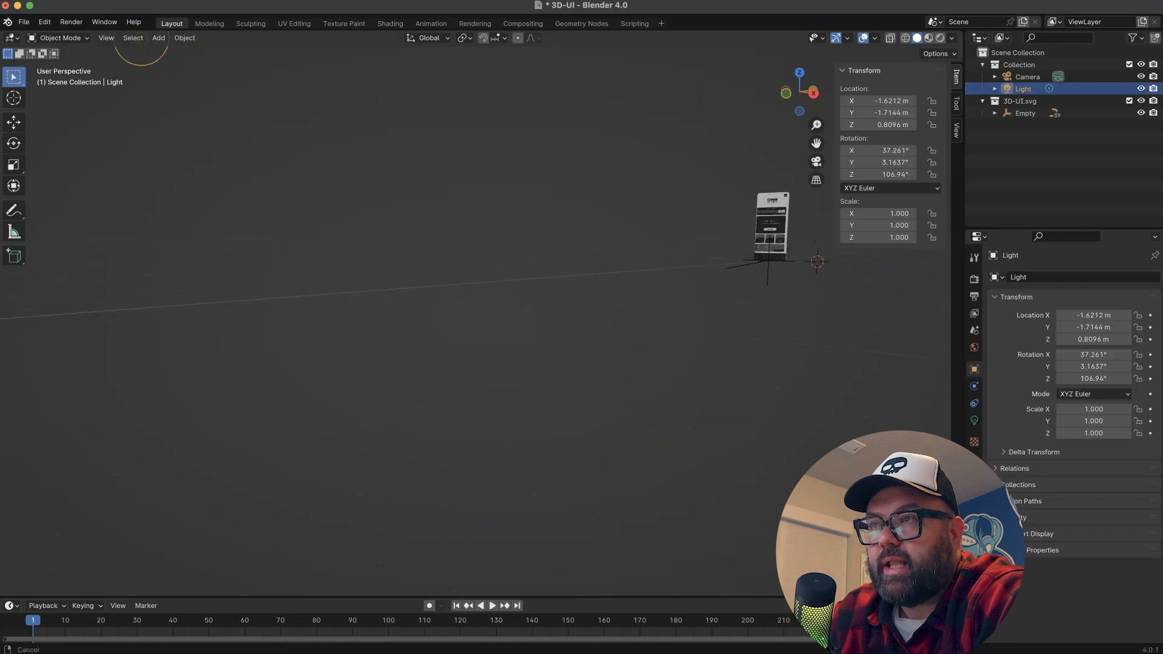
{"action": "key", "text": "KP_3"}
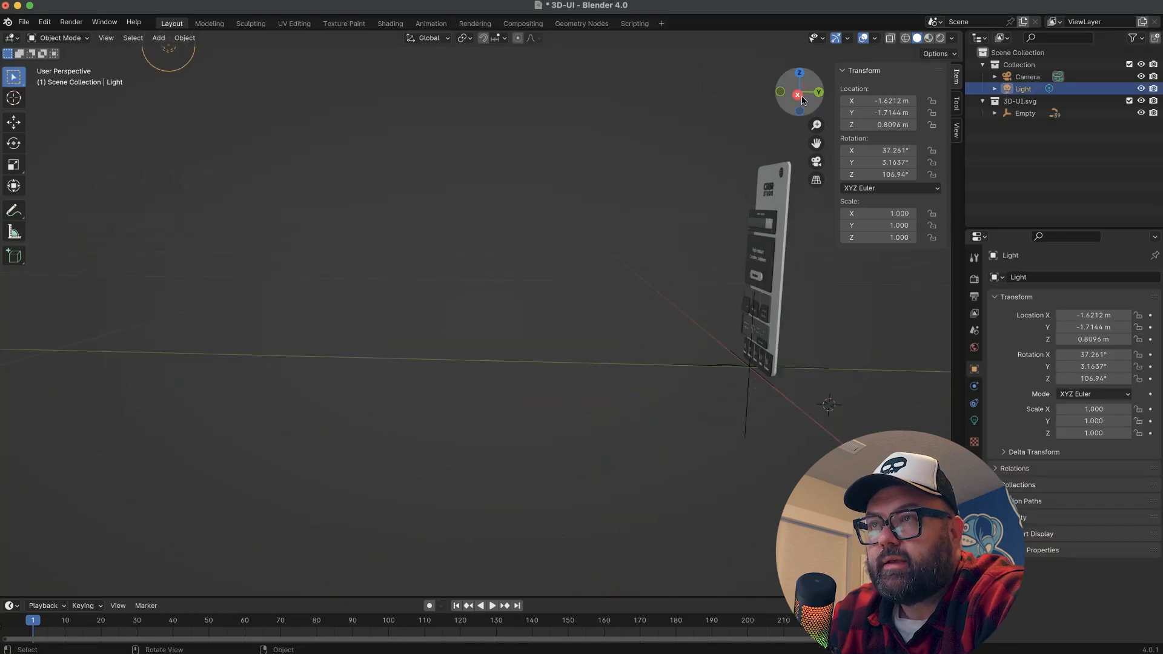
{"action": "key", "text": "Delete"}
Add an area light and place it beside the UI at about X 2.64 m, Y -0.34 m, aimed at the model.
{"action": "key", "text": "shift+a"}
{"action": "mouse_move", "coordinate": [515, 256]}
{"action": "left_click", "coordinate": [606, 294]}
{"action": "left_click", "coordinate": [481, 221]}
{"action": "key", "text": "KP_7"}
{"action": "key", "text": "g"}
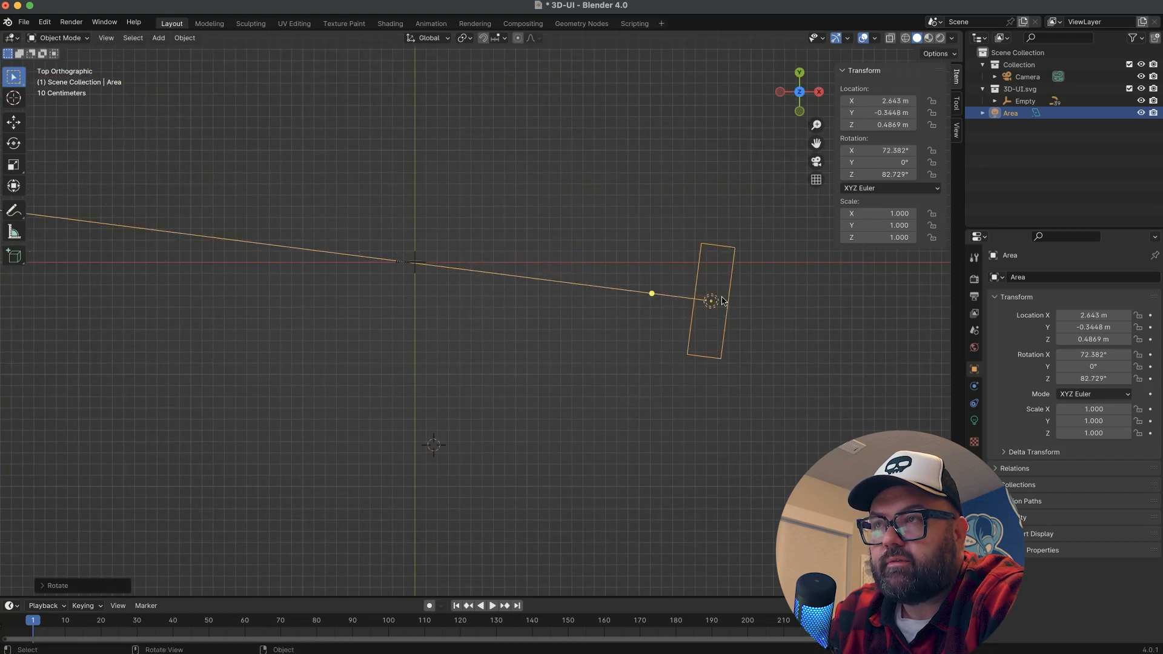
Scale the area light down to about 0.44 and open its light settings.
{"action": "left_click", "coordinate": [974, 420]}
{"action": "middle_click_drag", "start_coordinate": [866, 412], "coordinate": [764, 361]}
{"action": "key", "text": "s"}
{"action": "left_click", "coordinate": [761, 335]}
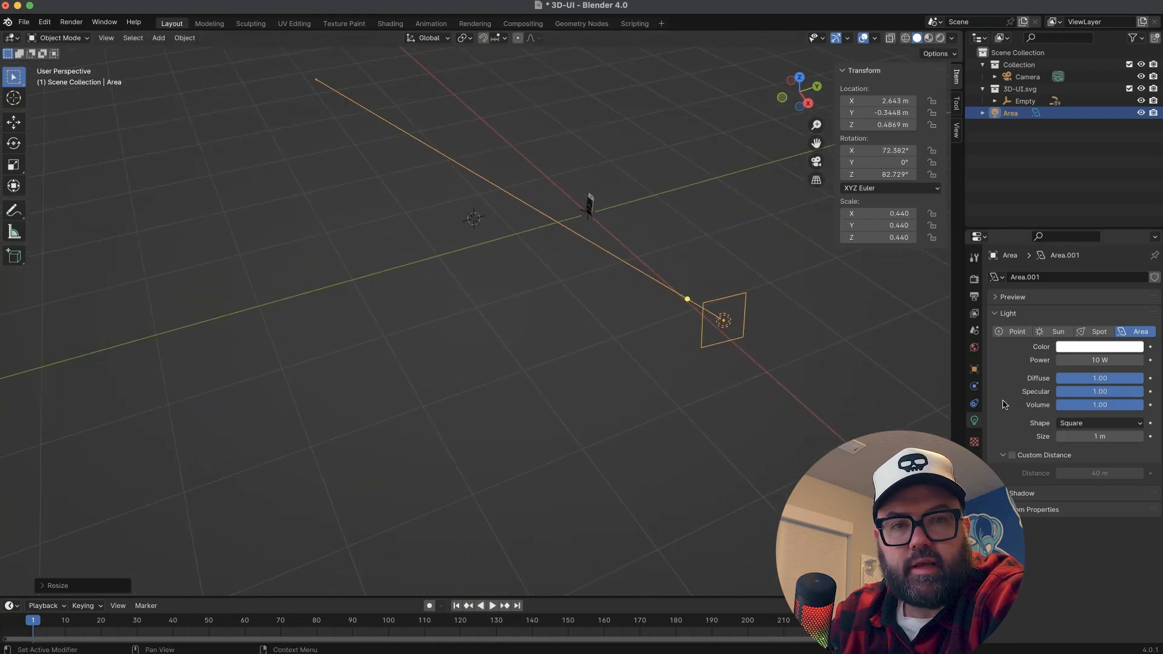
Rotate the area light in front view to about 83.5° on X so it points at the UI model.
{"action": "left_click", "coordinate": [1084, 493]}
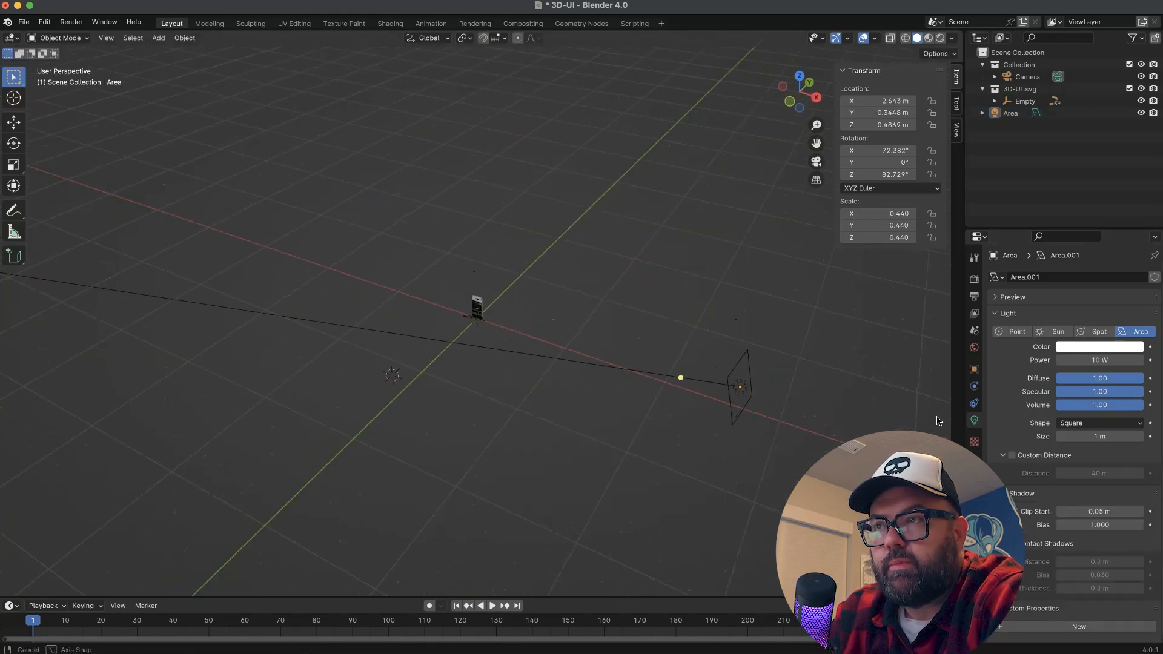
{"action": "key", "text": "KP_1"}
{"action": "left_click", "coordinate": [872, 365]}
{"action": "key", "text": "r"}
{"action": "left_click", "coordinate": [759, 405]}
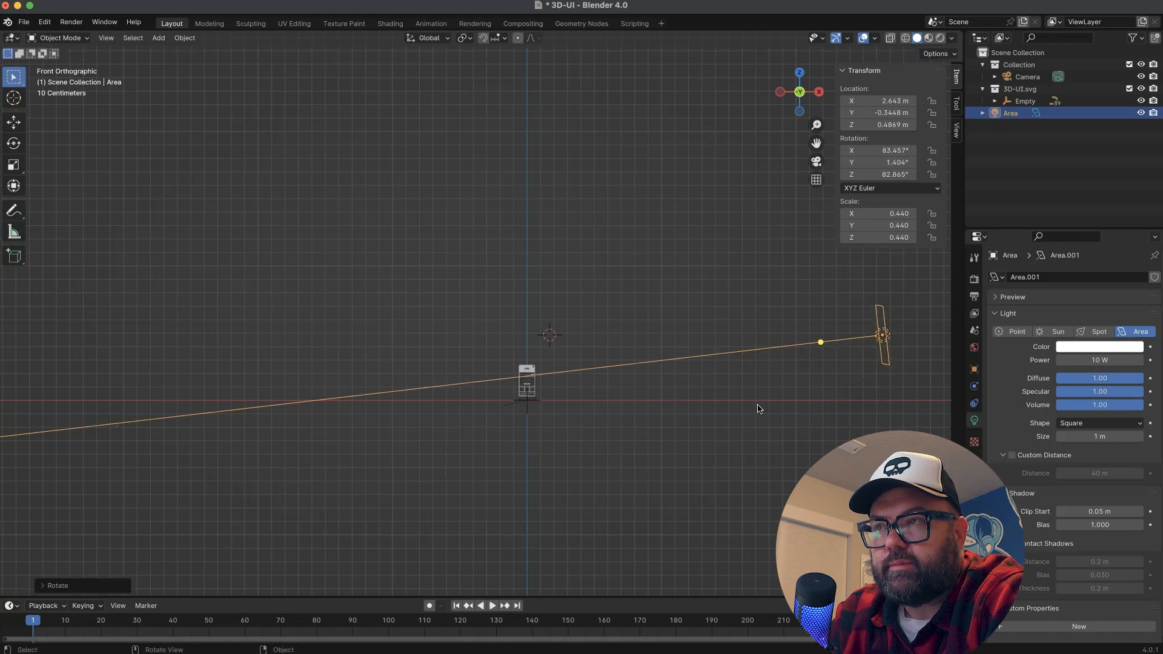
{"action": "middle_click_drag", "start_coordinate": [759, 405], "coordinate": [699, 449]}
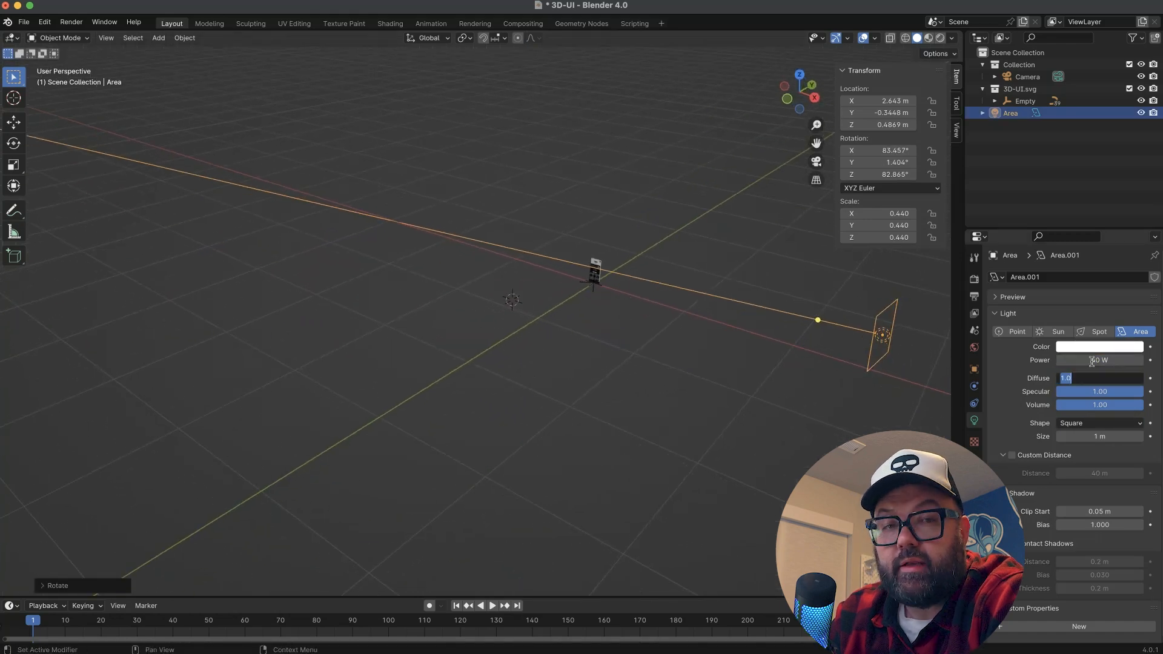
Switch to the Shading workspace and frame the phone UI in its viewport.
{"action": "left_click", "coordinate": [396, 24]}
{"action": "left_click", "coordinate": [286, 39]}
{"action": "left_click", "coordinate": [309, 121]}
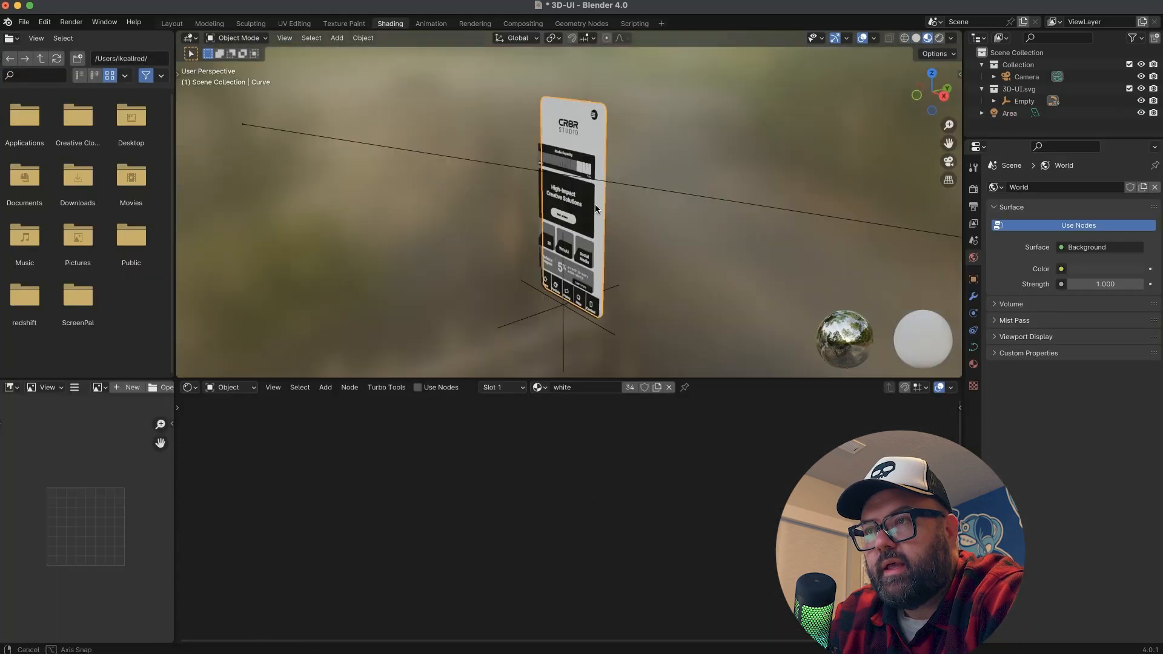
{"action": "mouse_move", "coordinate": [595, 204]}
{"action": "middle_mouse_down"}
{"action": "mouse_move", "coordinate": [657, 200]}
{"action": "mouse_move", "coordinate": [647, 216]}
{"action": "middle_mouse_up"}
Preview the UI in rendered viewport shading with Cycles and review the render sampling settings.
{"action": "left_click", "coordinate": [939, 39]}
{"action": "left_click", "coordinate": [973, 169]}
{"action": "left_click", "coordinate": [973, 189]}
{"action": "scroll", "coordinate": [994, 433], "scroll_direction": "down", "scroll_amount": 2}
{"action": "scroll", "coordinate": [994, 434], "scroll_direction": "down", "scroll_amount": 10}
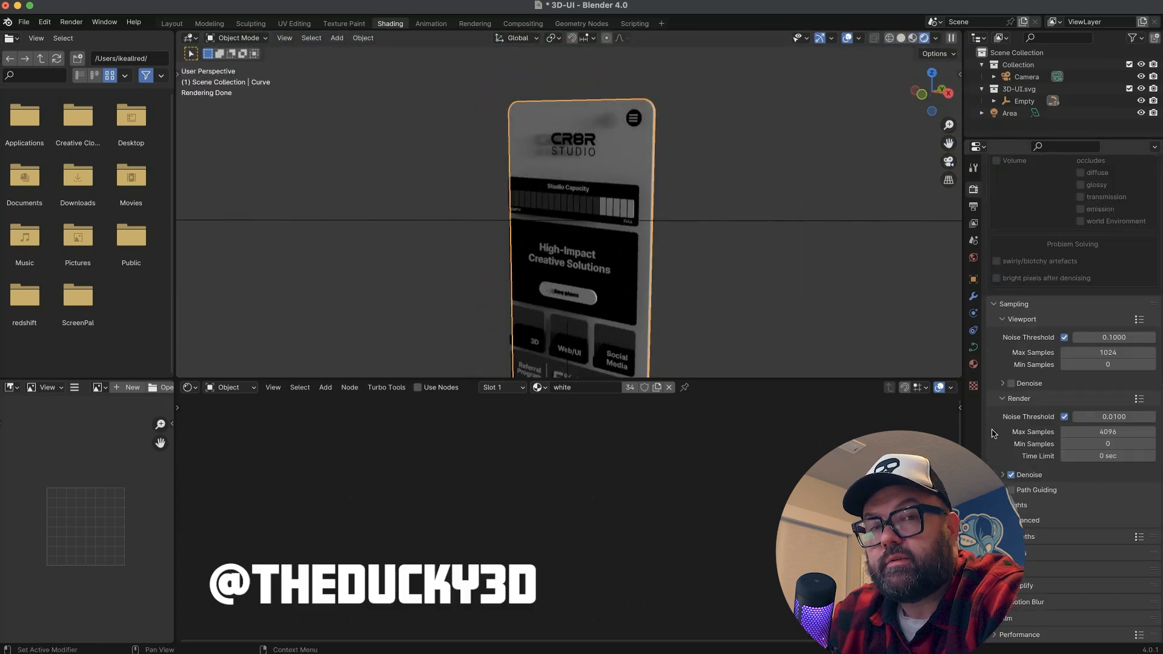
Try beam spreads of 80° and 40° on the area light and settle on 60°.
{"action": "left_click", "coordinate": [973, 330]}
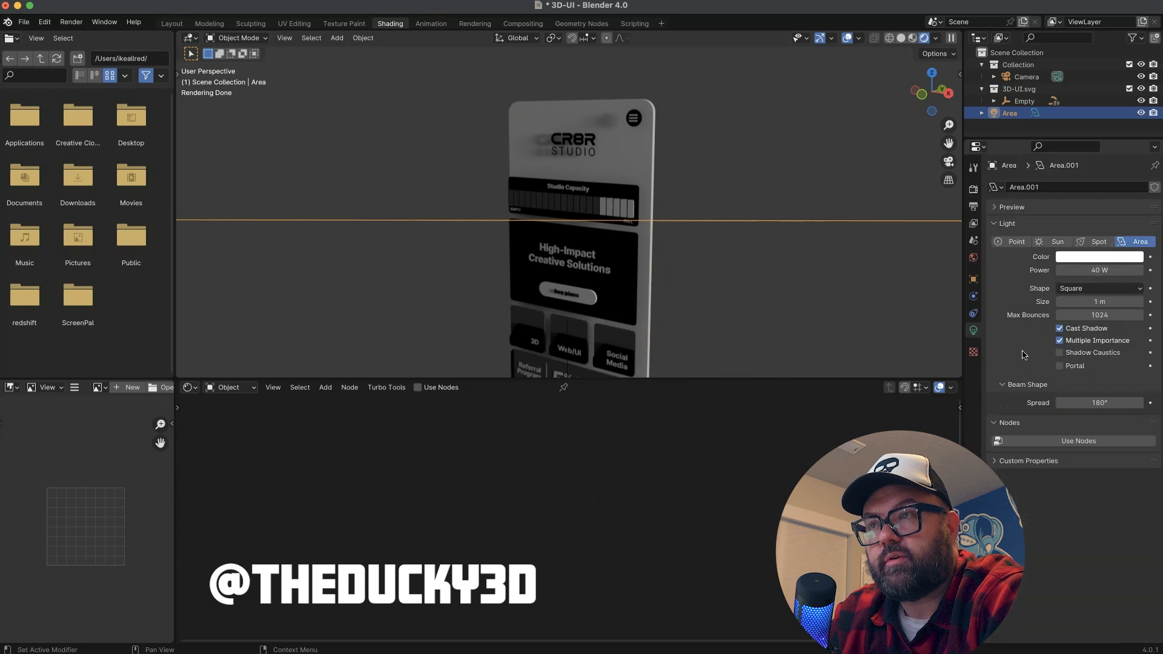
{"action": "type", "text": "80"}
{"action": "key", "text": "Return"}
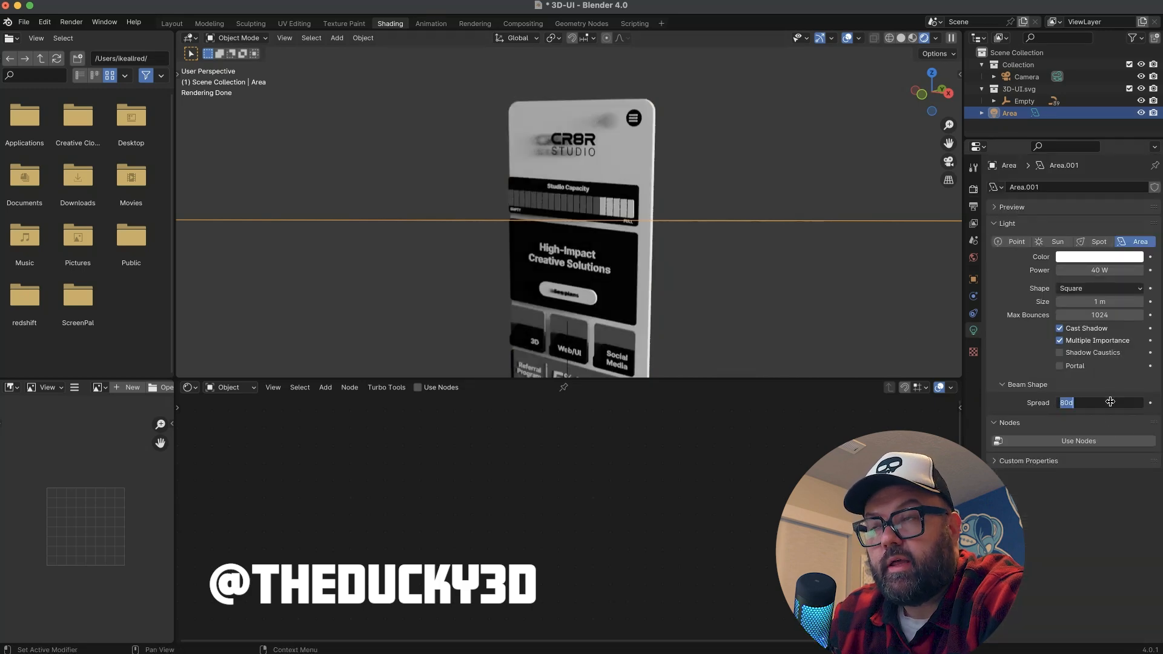
{"action": "type", "text": "40"}
{"action": "key", "text": "Return"}
{"action": "type", "text": "60"}
{"action": "key", "text": "Return"}
Set the transform orientation to Local and move the area light back along its local Z axis, away from the phone UI.
{"action": "left_click", "coordinate": [712, 288]}
{"action": "middle_click_drag", "start_coordinate": [711, 289], "coordinate": [672, 244], "text": "shift"}
{"action": "left_click", "coordinate": [739, 156]}
{"action": "left_click", "coordinate": [518, 38]}
{"action": "left_click", "coordinate": [515, 68]}
{"action": "key", "text": "g"}
{"action": "key", "text": "z"}
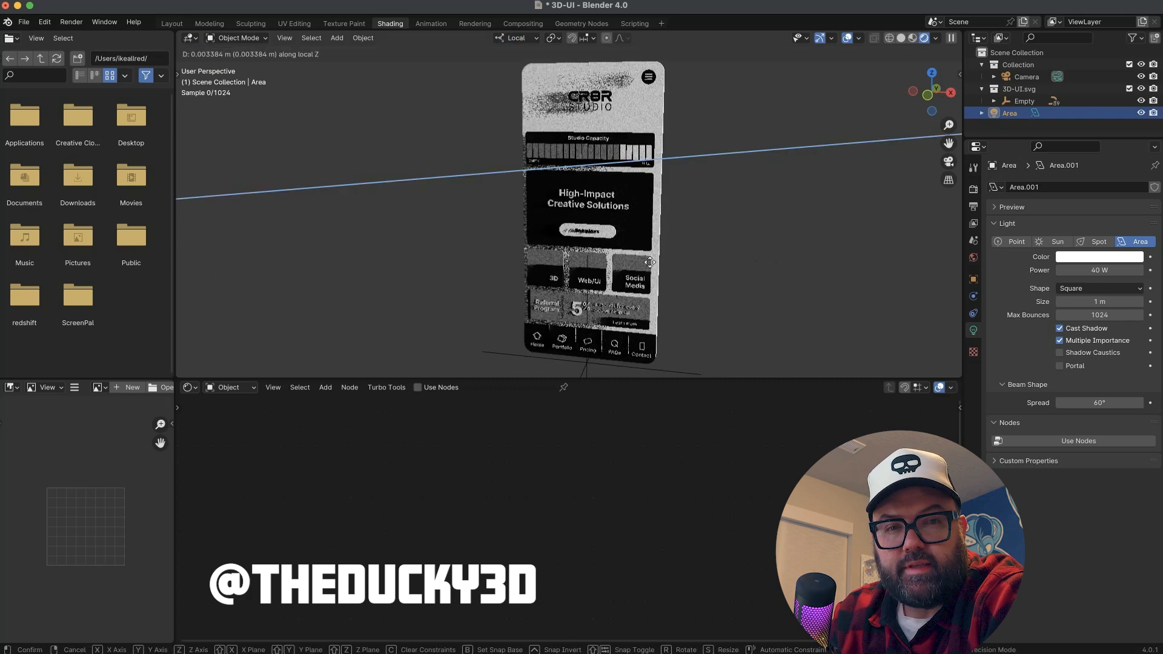
{"action": "middle_click_drag", "start_coordinate": [588, 225], "coordinate": [602, 52], "text": "ctrl"}
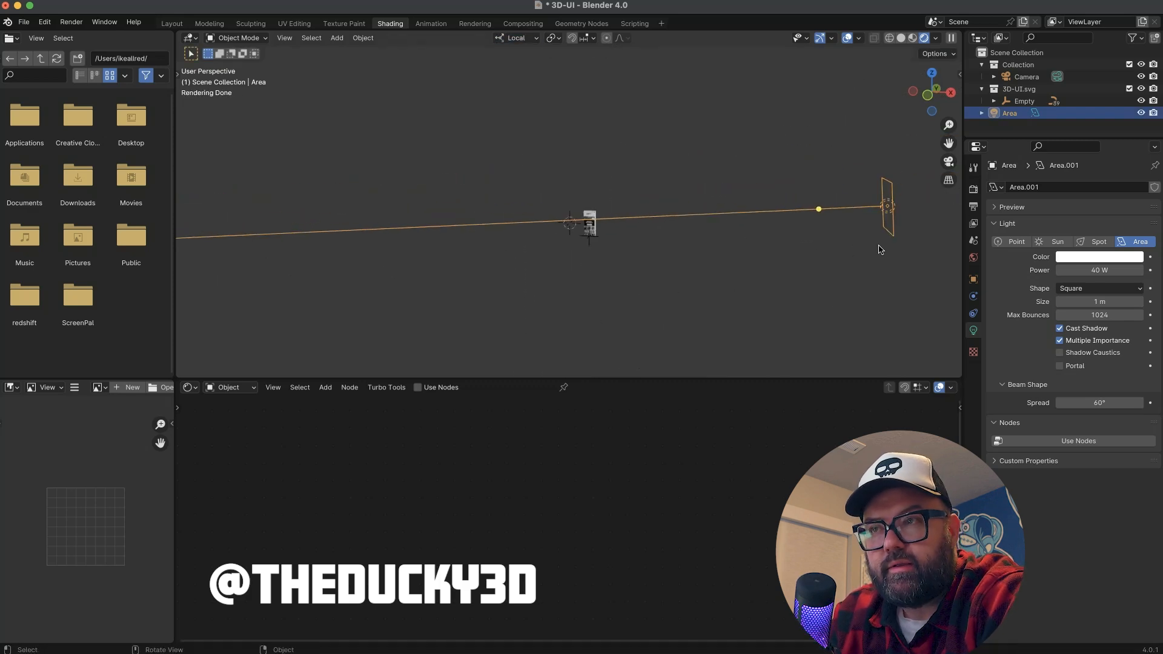
Rotate the area light in top view so it aims at the phone UI, and set its power to 20 W.
{"action": "left_click", "coordinate": [839, 235]}
{"action": "middle_click_drag", "start_coordinate": [840, 235], "coordinate": [728, 326], "text": "alt"}
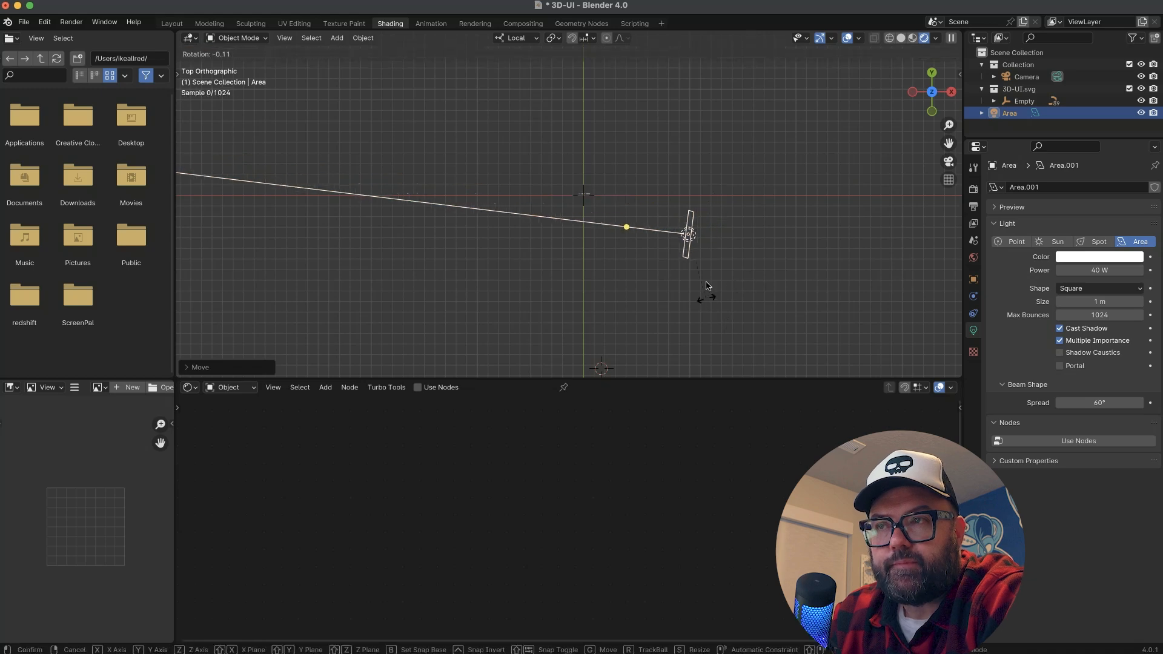
{"action": "left_click", "coordinate": [587, 238]}
{"action": "key", "text": "KP_Decimal"}
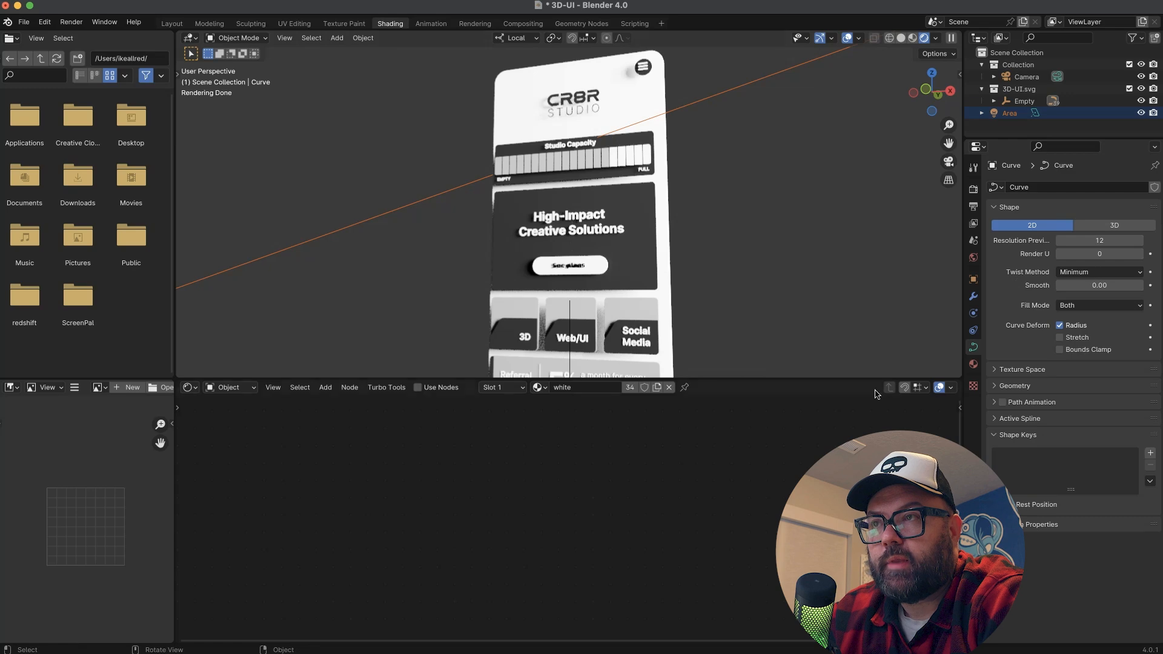
{"action": "scroll", "coordinate": [784, 275], "scroll_direction": "down", "scroll_amount": 5}
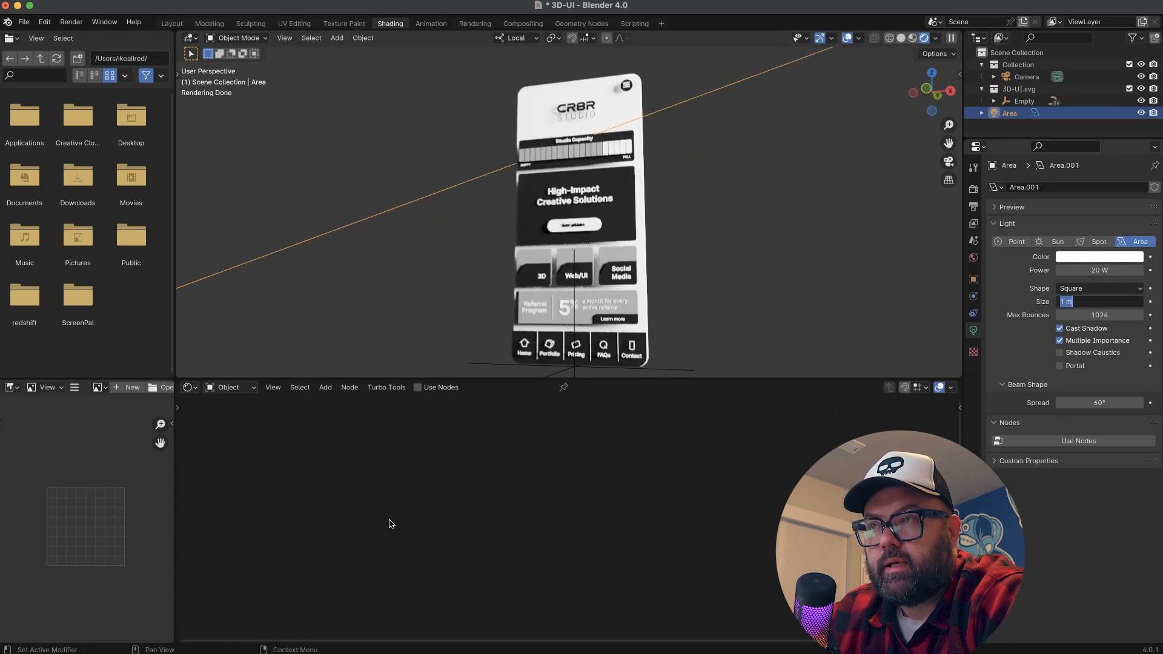
Switch the shader editor to the World nodes and add an Environment Texture node.
{"action": "scroll", "coordinate": [547, 562], "scroll_direction": "up", "scroll_amount": 5}
{"action": "left_click_drag", "start_coordinate": [599, 447], "coordinate": [648, 449]}
{"action": "type", "text": "envir"}
{"action": "left_click", "coordinate": [568, 533]}
{"action": "left_click", "coordinate": [485, 529]}
{"action": "left_click", "coordinate": [599, 570]}
{"action": "left_click", "coordinate": [358, 249]}
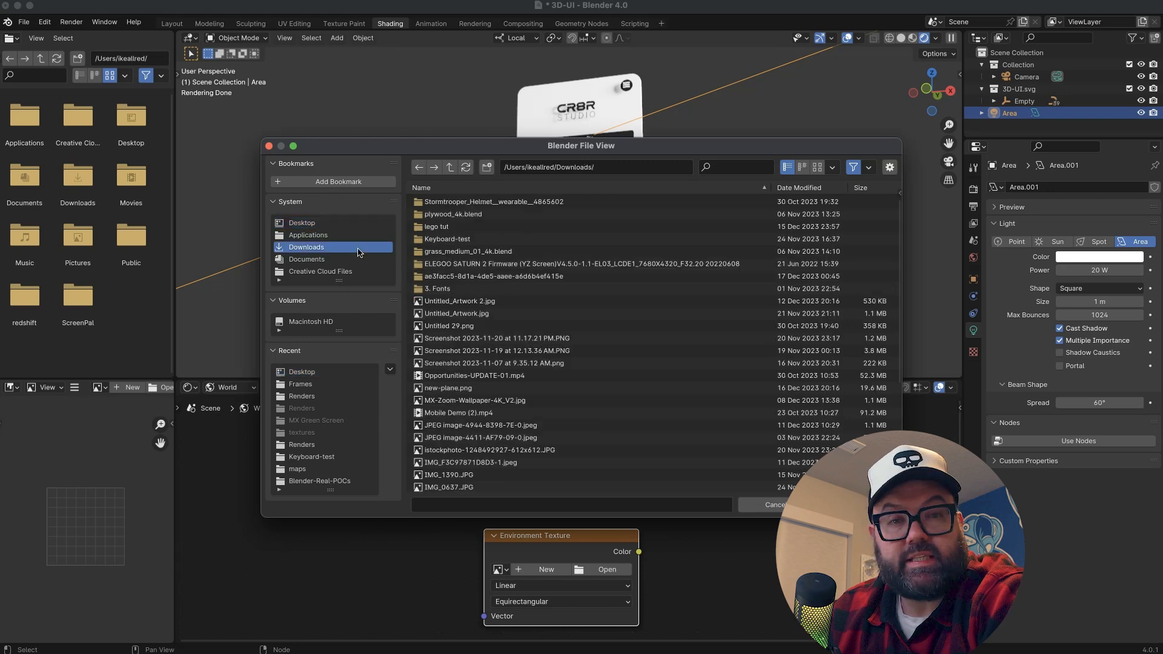
{"action": "scroll", "coordinate": [473, 383], "scroll_direction": "down", "scroll_amount": 5}
{"action": "scroll", "coordinate": [485, 303], "scroll_direction": "up", "scroll_amount": 5}
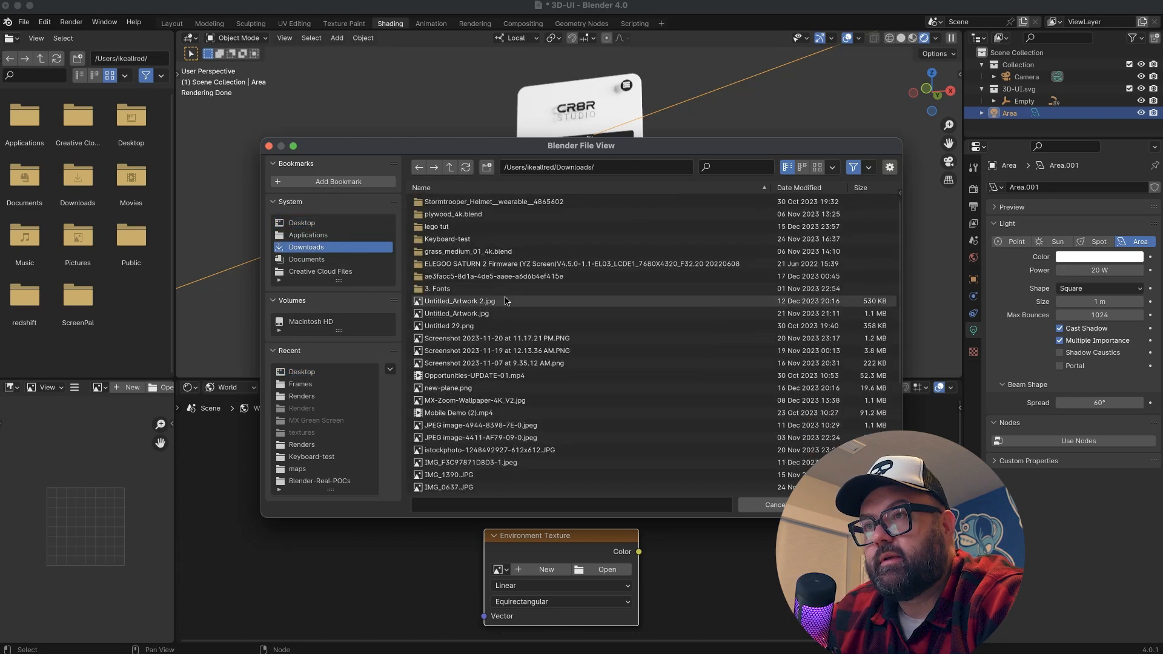
{"action": "key", "text": "Escape"}
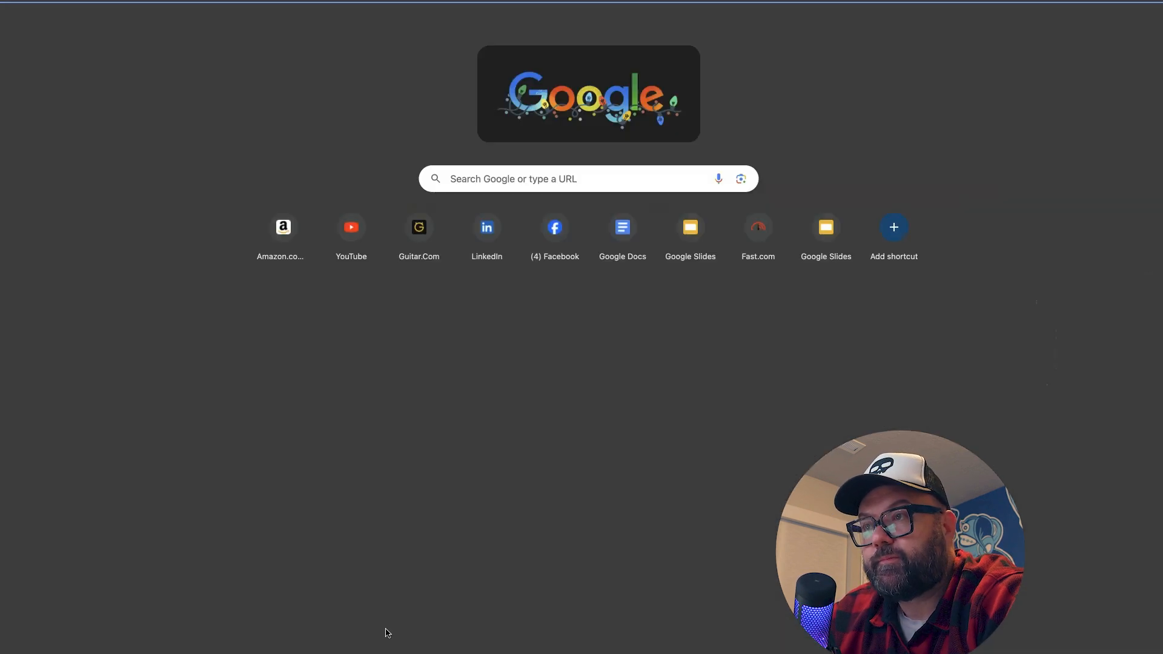
Switch to the web browser, open polyhaven.com and look through its HDRI library.
{"action": "key", "text": "ctrl+super+f"}
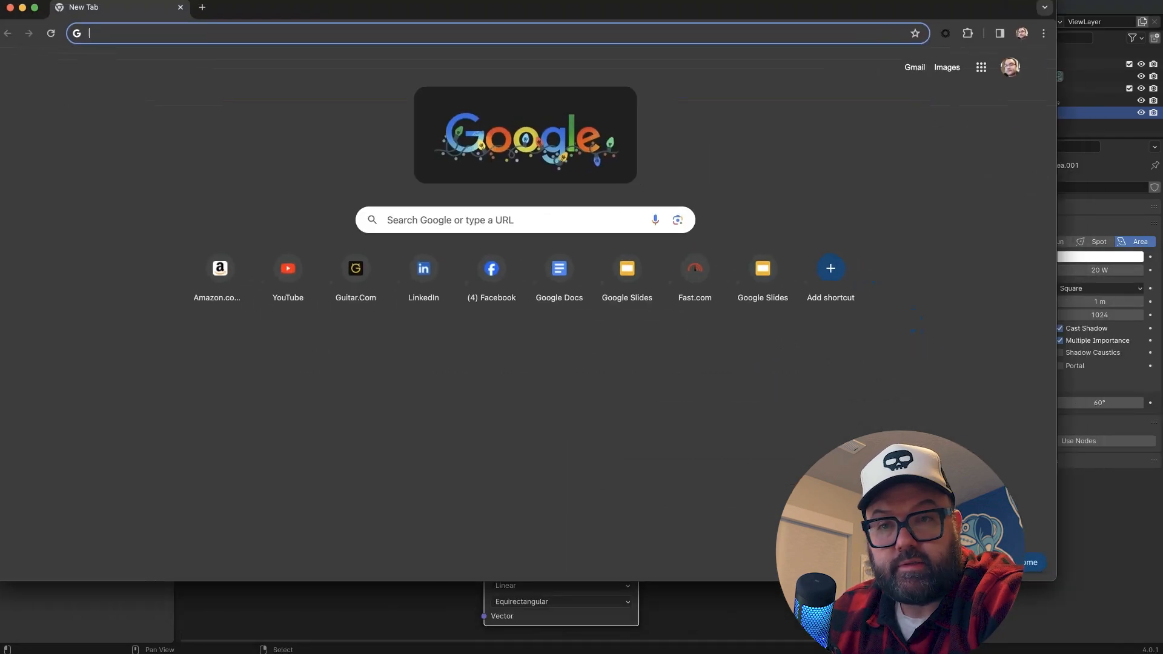
{"action": "left_click_drag", "start_coordinate": [1054, 578], "coordinate": [1158, 652]}
{"action": "type", "text": "poly"}
{"action": "key", "text": "Return"}
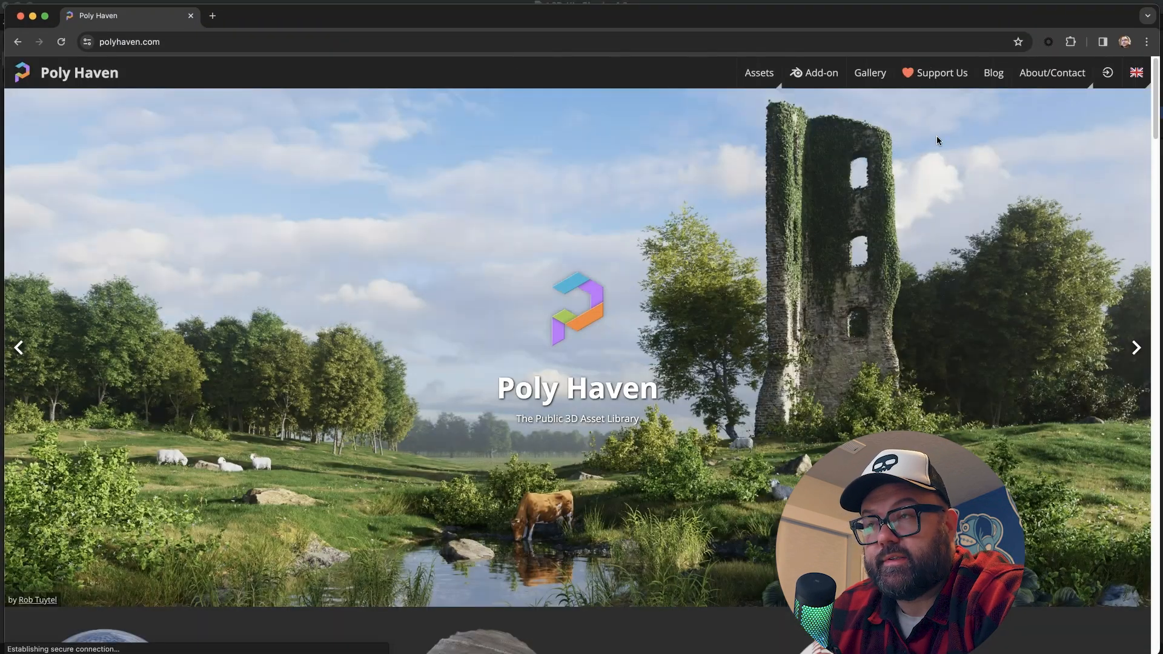
{"action": "mouse_move", "coordinate": [759, 72]}
{"action": "left_click", "coordinate": [755, 103]}
{"action": "scroll", "coordinate": [641, 363], "scroll_direction": "down", "scroll_amount": 10}
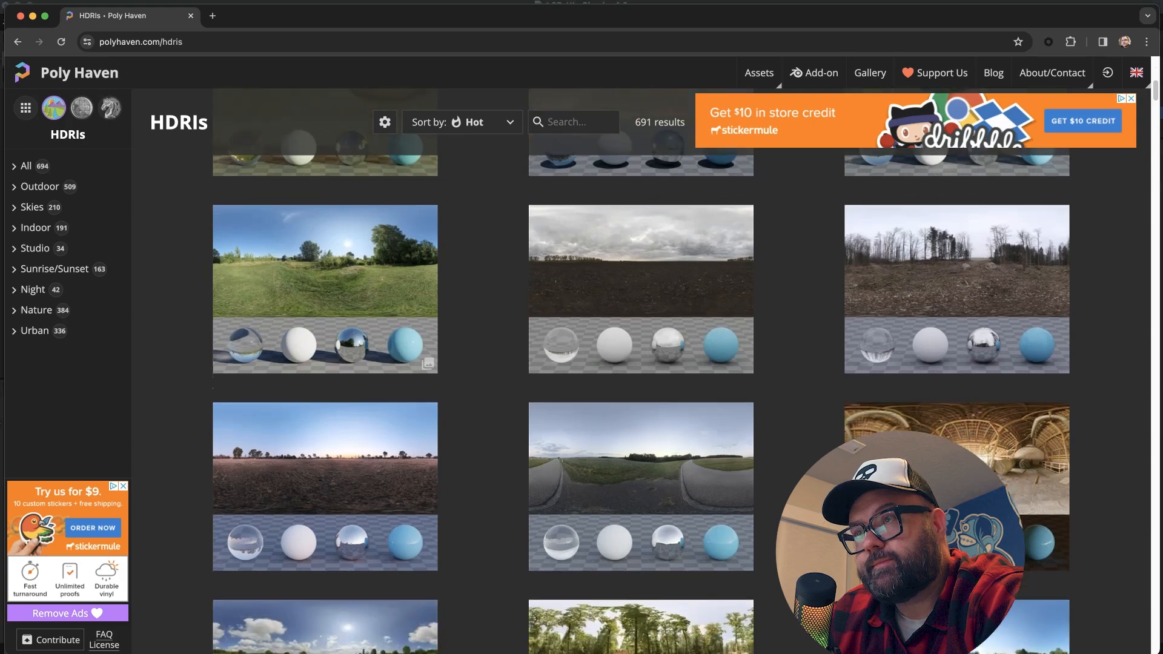
{"action": "scroll", "coordinate": [1003, 321], "scroll_direction": "down", "scroll_amount": 10}
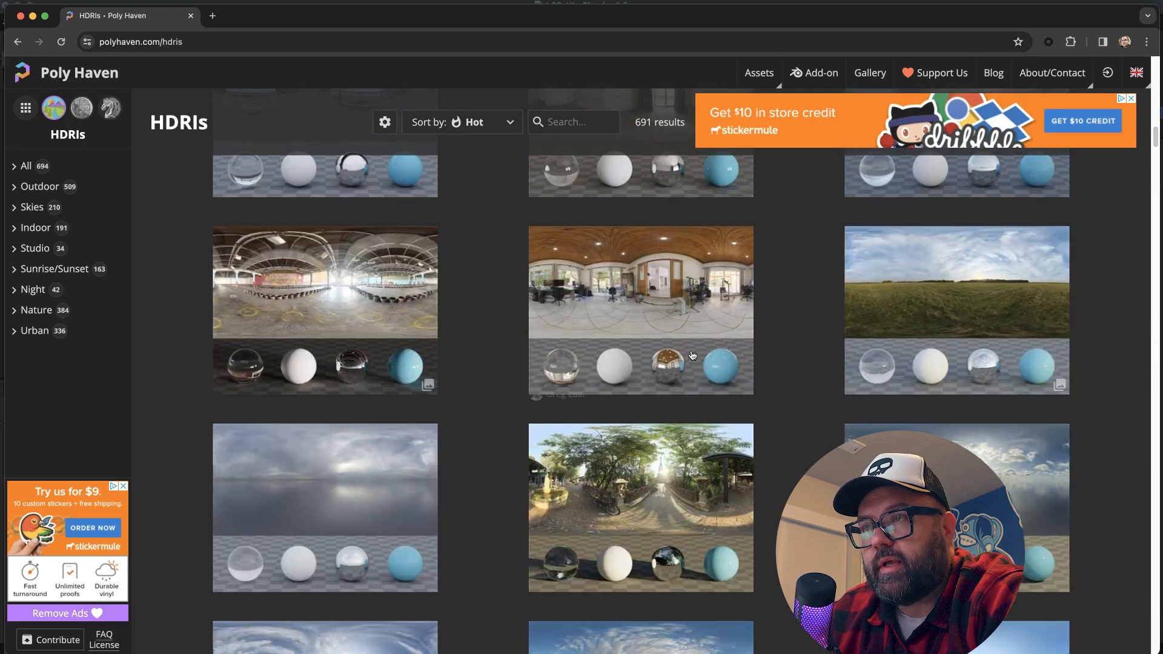
{"action": "left_click", "coordinate": [1004, 321]}
Switch back to Blender and load poly_haven_studio_4k.exr from the Desktop into the Environment Texture node.
{"action": "key", "text": "super+Tab"}
{"action": "left_click", "coordinate": [138, 291]}
{"action": "left_click", "coordinate": [243, 264]}
{"action": "left_click_drag", "start_coordinate": [238, 269], "coordinate": [133, 258]}
{"action": "key", "text": "super+Tab"}
{"action": "left_click", "coordinate": [604, 569]}
{"action": "left_click", "coordinate": [308, 248]}
{"action": "left_click", "coordinate": [307, 235]}
{"action": "left_click", "coordinate": [303, 223]}
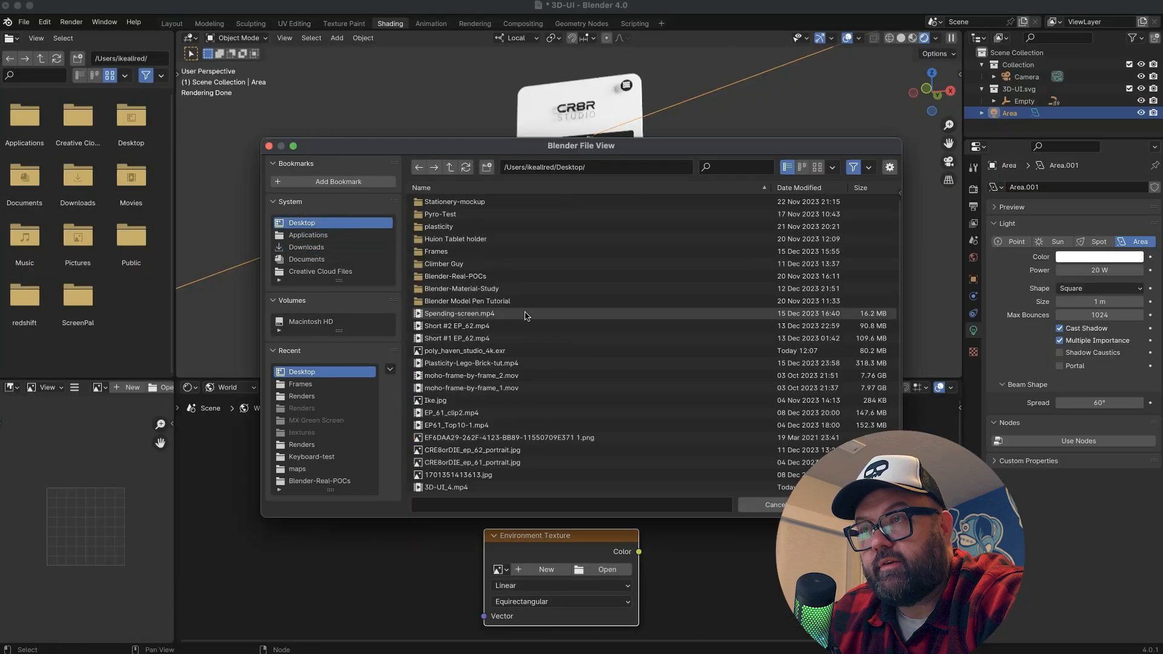
{"action": "scroll", "coordinate": [519, 334], "scroll_direction": "down", "scroll_amount": 3}
{"action": "left_click", "coordinate": [490, 313]}
{"action": "left_click", "coordinate": [840, 505]}
Link the environment texture's Color output to the Background node's Color and space out the world nodes.
{"action": "left_click_drag", "start_coordinate": [573, 534], "coordinate": [269, 461]}
{"action": "left_click_drag", "start_coordinate": [337, 487], "coordinate": [475, 462]}
{"action": "left_click_drag", "start_coordinate": [306, 471], "coordinate": [351, 441]}
{"action": "left_click_drag", "start_coordinate": [478, 462], "coordinate": [510, 448]}
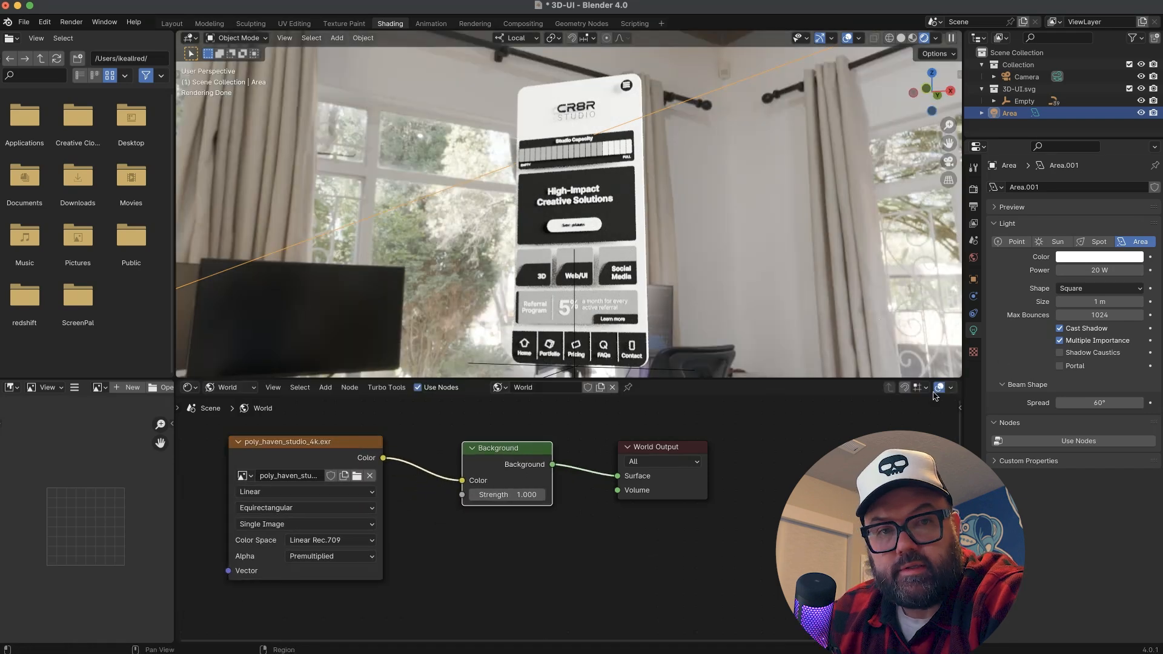
Make the film transparent in the render settings so the HDRI backdrop is hidden.
{"action": "left_click", "coordinate": [974, 190]}
{"action": "scroll", "coordinate": [1006, 448], "scroll_direction": "down", "scroll_amount": 12}
{"action": "left_click", "coordinate": [1011, 519]}
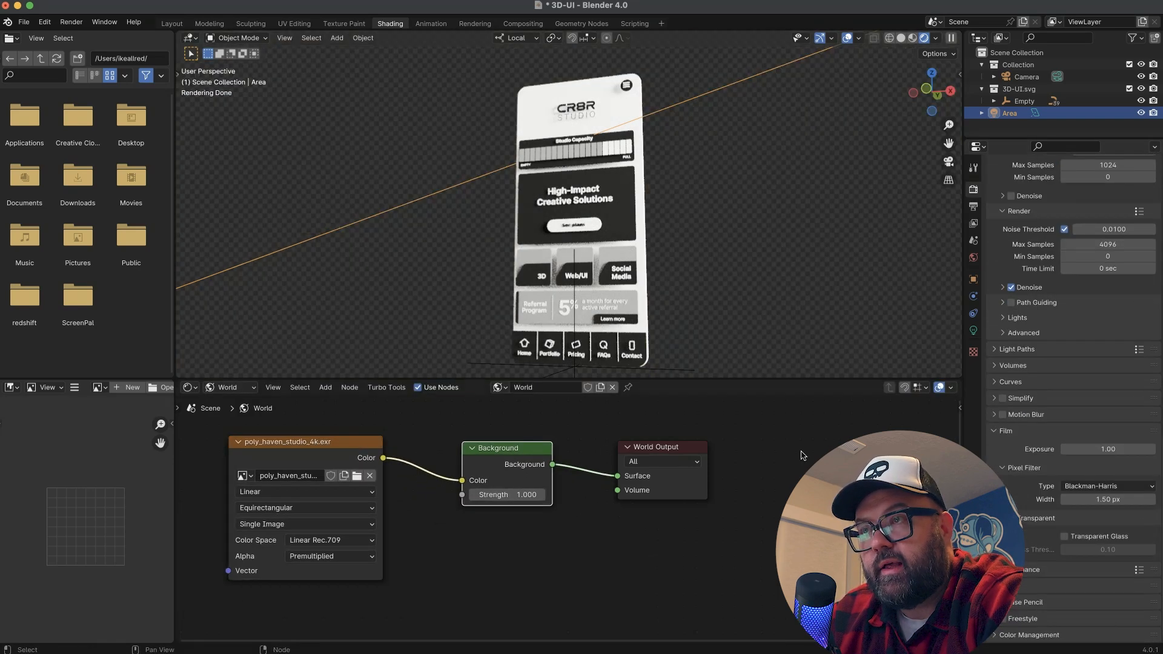
Set the world background strength to 0.5 and the area light's size to 0.5 m.
{"action": "left_click", "coordinate": [994, 113]}
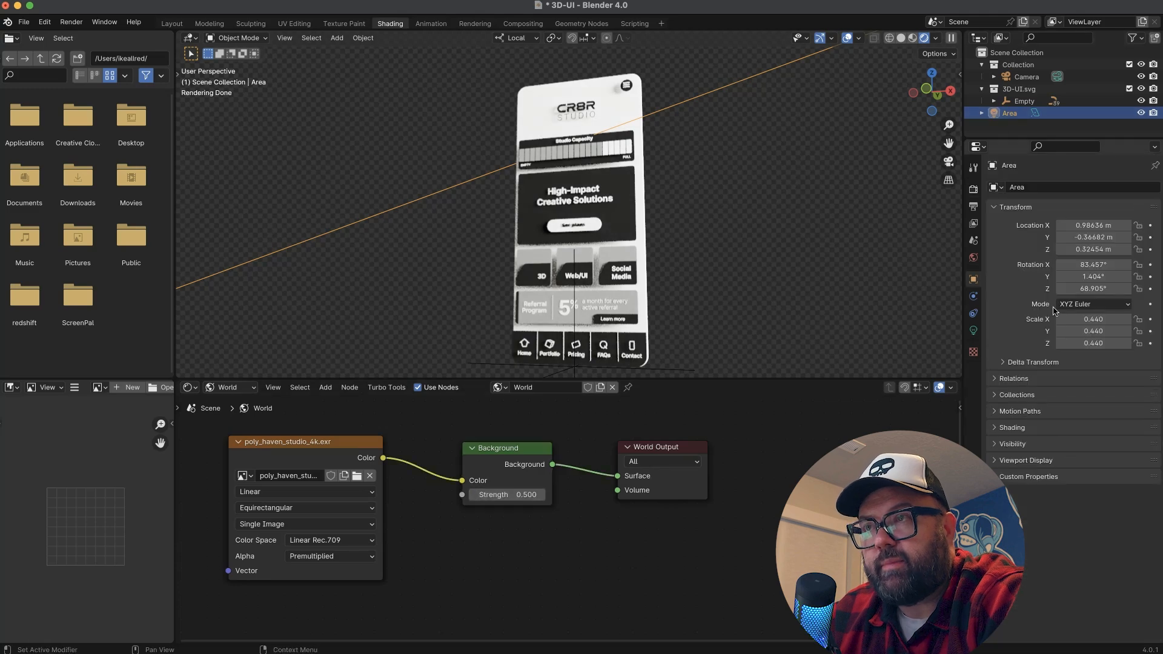
{"action": "type", "text": "0.5"}
{"action": "key", "text": "Return"}
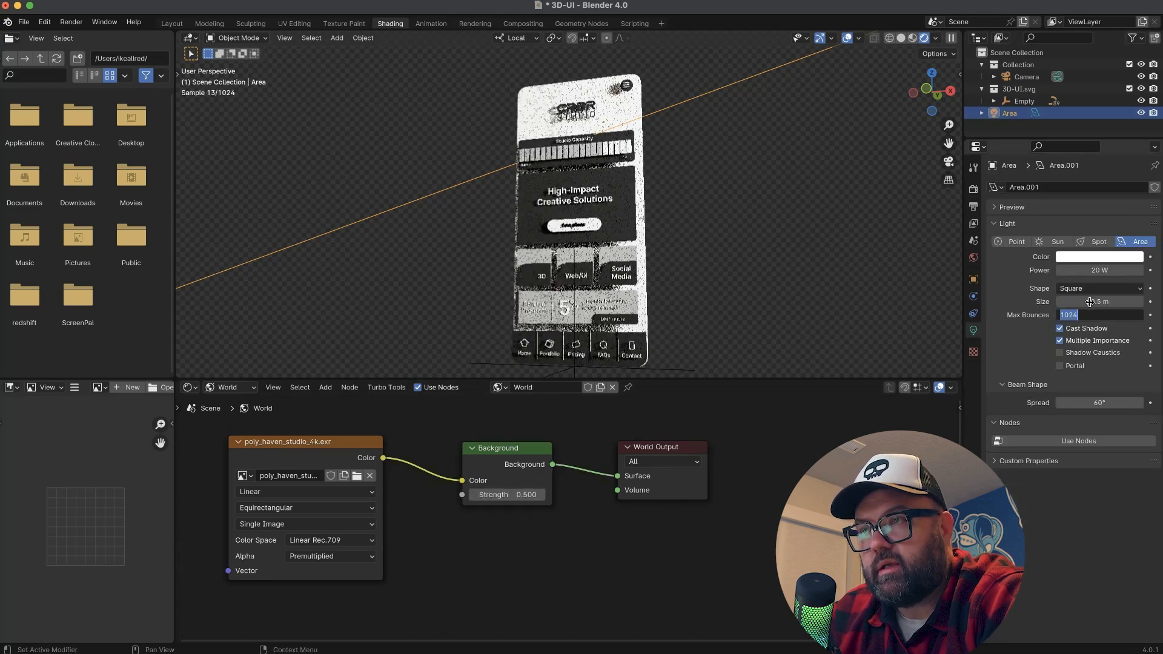
Try an 80° beam spread on the area light and settle on 100°.
{"action": "left_click", "coordinate": [1099, 403]}
{"action": "type", "text": "80"}
{"action": "key", "text": "Return"}
{"action": "left_click_drag", "start_coordinate": [1105, 404], "coordinate": [1121, 404]}
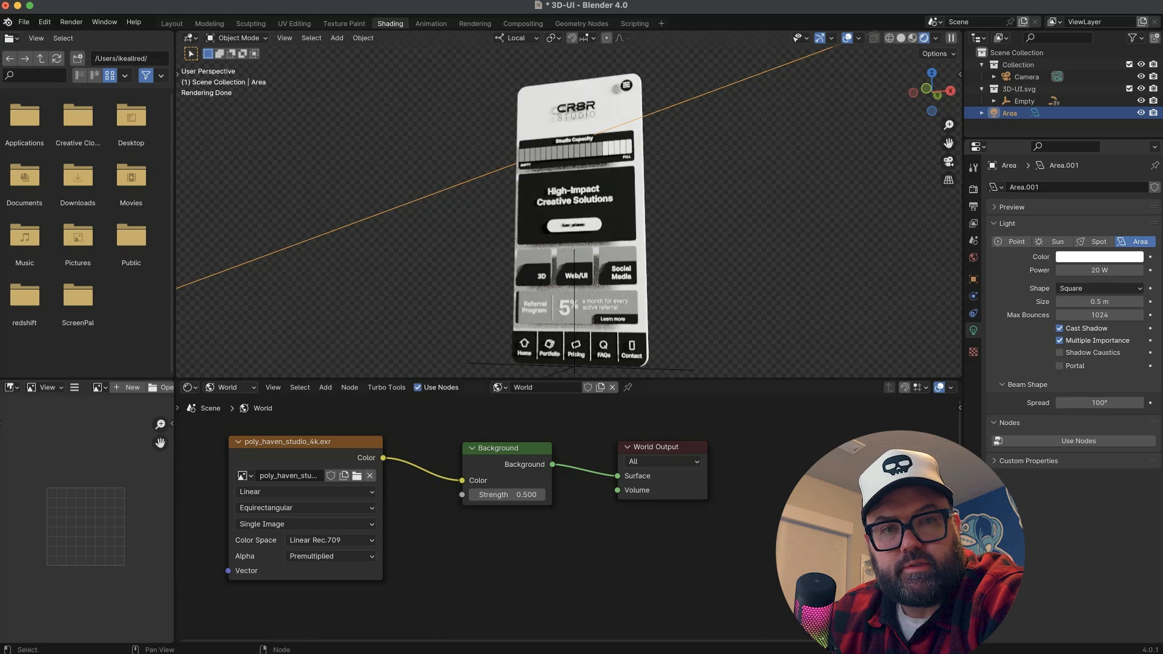
{"action": "type", "text": "10"}
{"action": "key", "text": "Return"}
Select the CR8R logo lettering, switch the shader editor to object materials and enable nodes on its black material.
{"action": "middle_click_drag", "start_coordinate": [633, 191], "coordinate": [642, 159], "text": "ctrl"}
{"action": "middle_click_drag", "start_coordinate": [642, 159], "coordinate": [596, 145]}
{"action": "left_click", "coordinate": [605, 196]}
{"action": "middle_click_drag", "start_coordinate": [596, 146], "coordinate": [606, 212]}
{"action": "left_click", "coordinate": [538, 115]}
{"action": "left_click", "coordinate": [231, 388]}
{"action": "left_click", "coordinate": [229, 417]}
{"action": "left_click", "coordinate": [428, 389]}
{"action": "left_click", "coordinate": [973, 363]}
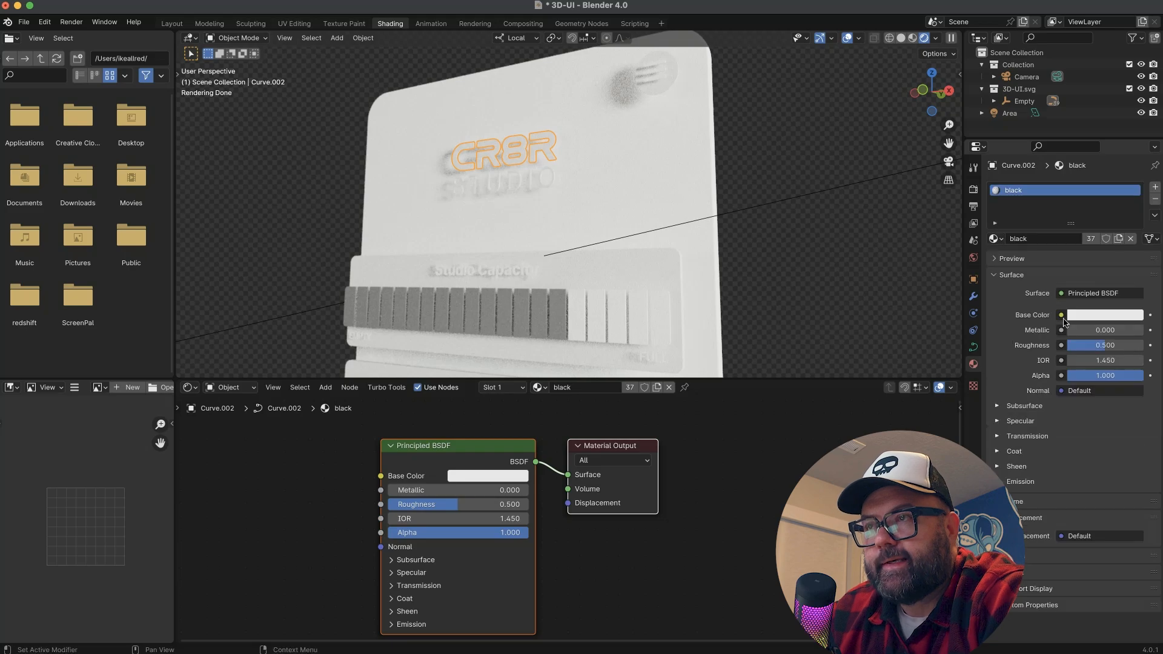
Darken the black material's base color to near-black.
{"action": "left_click", "coordinate": [1105, 315]}
{"action": "left_click_drag", "start_coordinate": [1132, 145], "coordinate": [1132, 220]}
{"action": "middle_click_drag", "start_coordinate": [687, 203], "coordinate": [709, 209]}
{"action": "left_click", "coordinate": [1105, 315]}
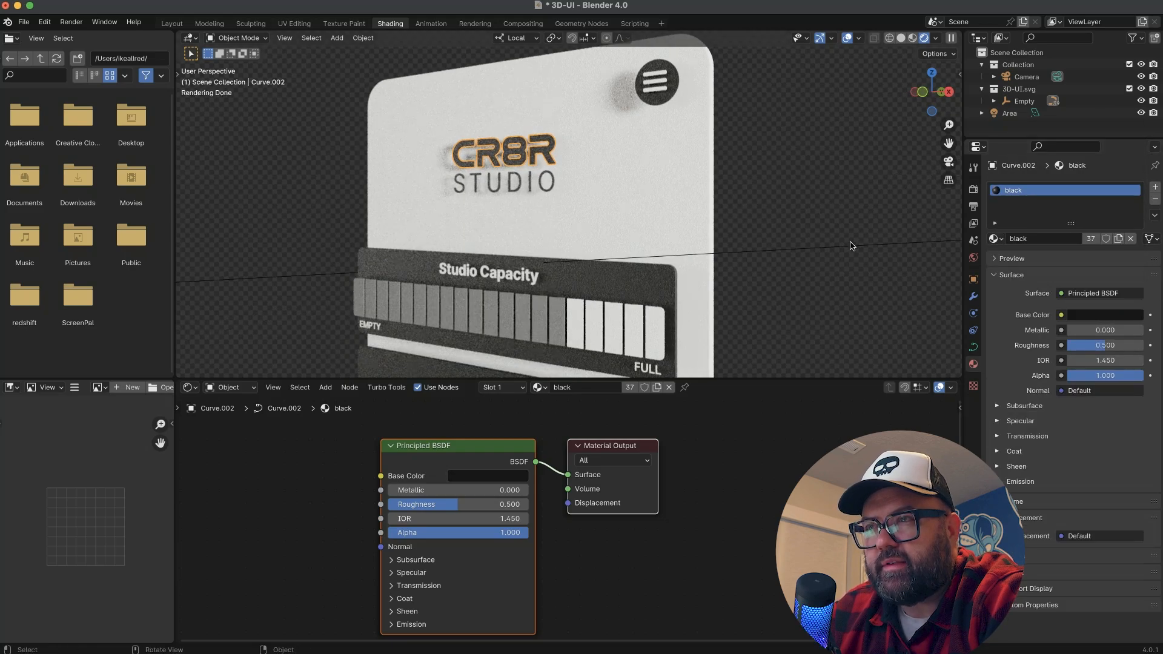
Enable nodes on the grey Studio Capacity bars' material, rename it orange and give it an orange base color.
{"action": "middle_click_drag", "start_coordinate": [851, 247], "coordinate": [700, 238]}
{"action": "middle_click_drag", "start_coordinate": [624, 297], "coordinate": [597, 282]}
{"action": "left_click", "coordinate": [592, 278]}
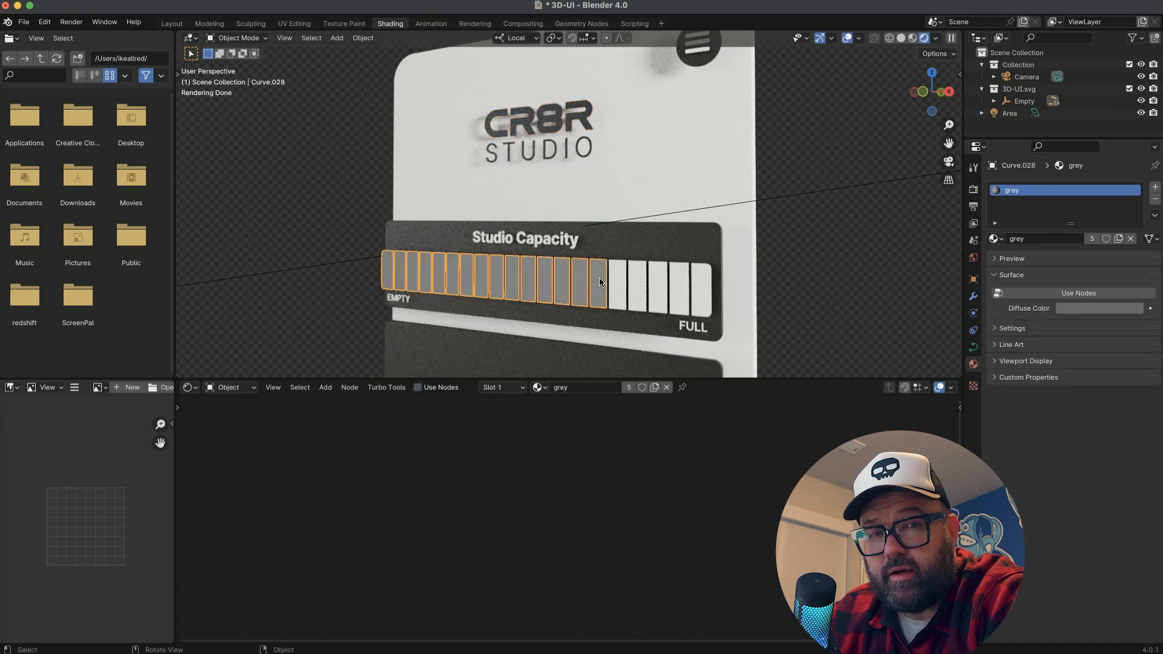
{"action": "left_click", "coordinate": [1021, 242]}
{"action": "type", "text": "orang"}
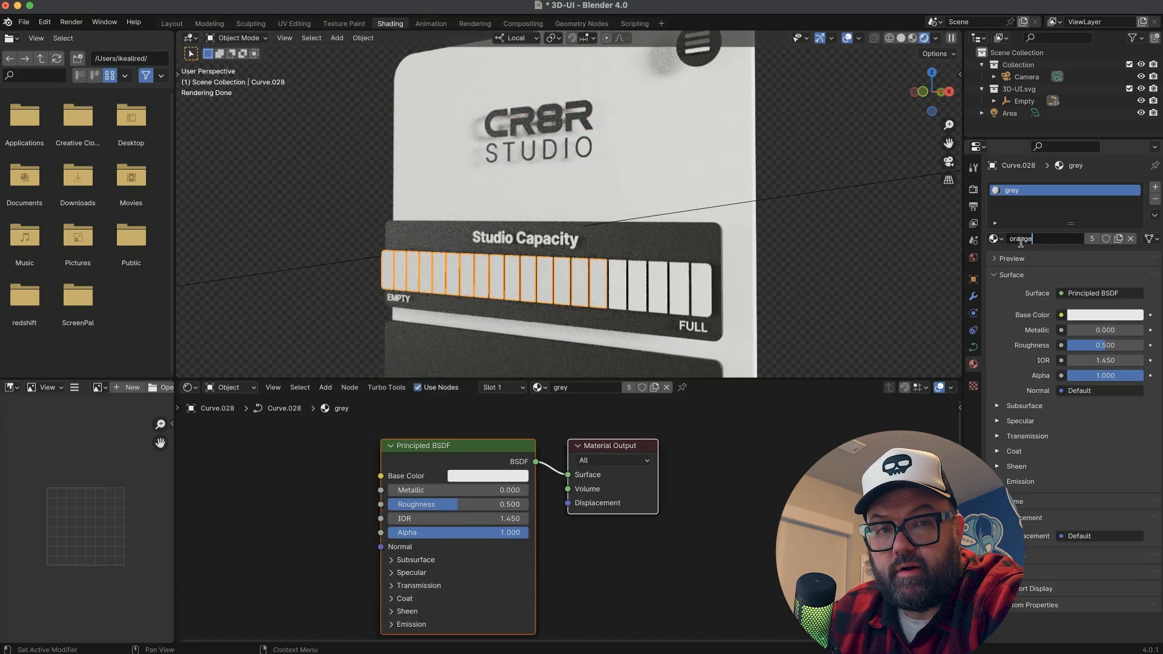
{"action": "type", "text": "e"}
{"action": "key", "text": "Return"}
{"action": "left_click", "coordinate": [1116, 316]}
{"action": "left_click", "coordinate": [1052, 218]}
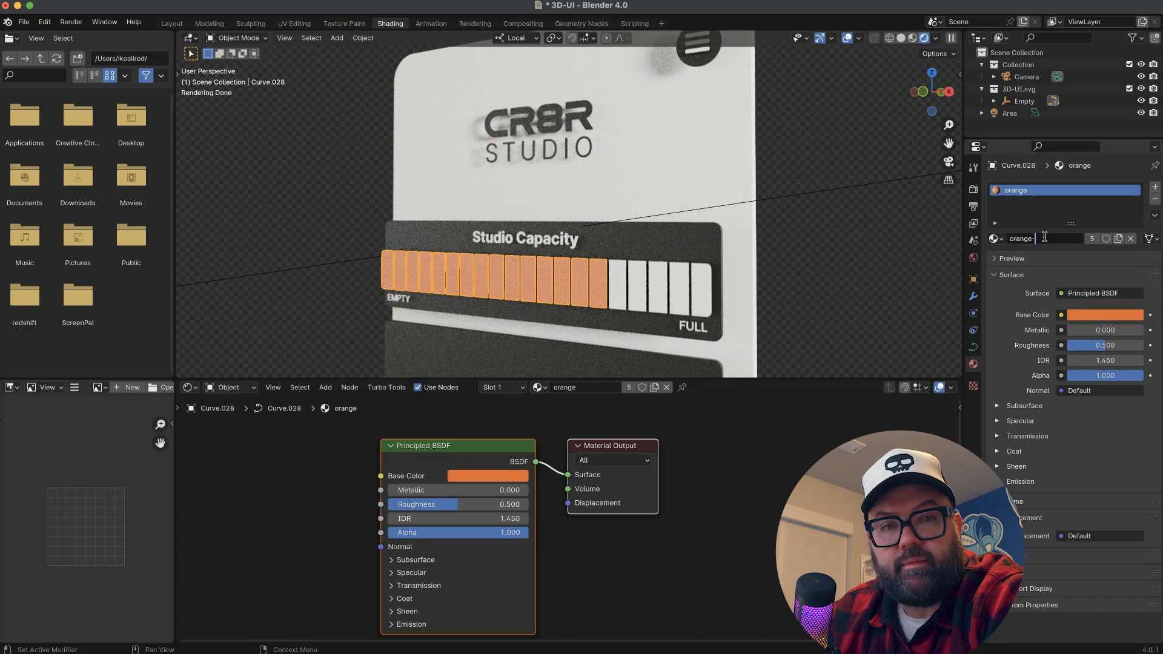
Rename the bars' material orange-trans, set its roughness to 0.2 and spread its nodes apart.
{"action": "left_click", "coordinate": [579, 446]}
{"action": "left_click_drag", "start_coordinate": [611, 445], "coordinate": [779, 446]}
{"action": "left_click_drag", "start_coordinate": [486, 463], "coordinate": [396, 459]}
{"action": "left_click_drag", "start_coordinate": [363, 503], "coordinate": [320, 504]}
{"action": "middle_click_drag", "start_coordinate": [630, 285], "coordinate": [654, 315]}
Add a Transparent BSDF and a Mix node to the orange-trans material and arrange them beside the Principled BSDF.
{"action": "left_click", "coordinate": [515, 508]}
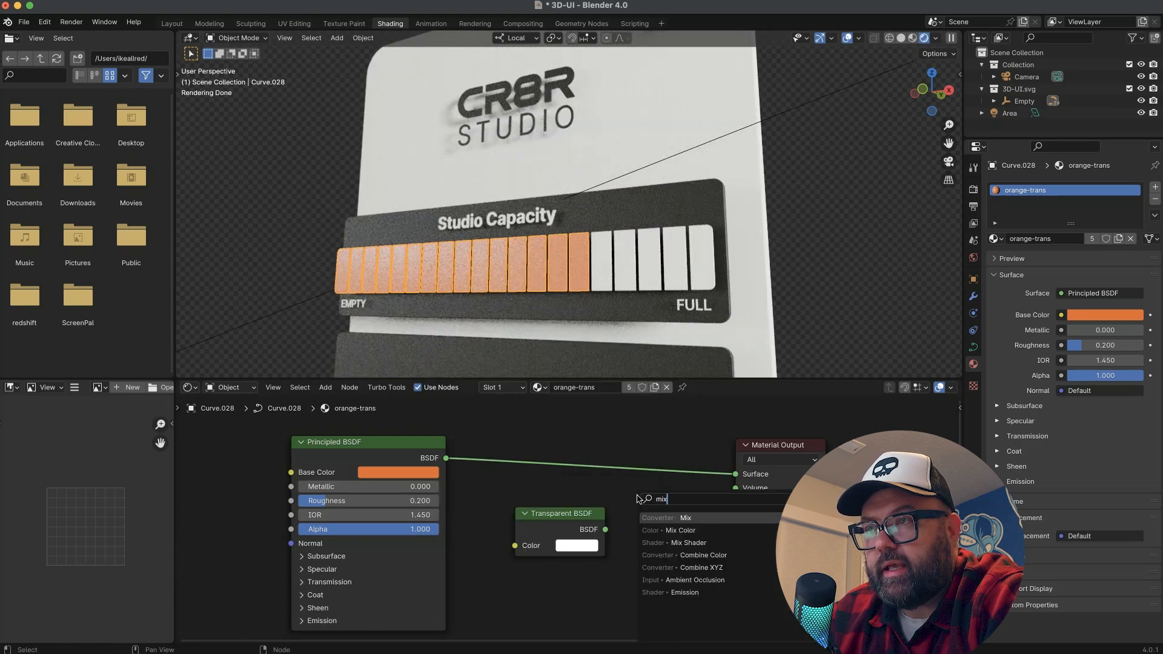
{"action": "key", "text": "Return"}
{"action": "left_click", "coordinate": [612, 474]}
{"action": "left_click_drag", "start_coordinate": [542, 517], "coordinate": [488, 532]}
{"action": "left_click_drag", "start_coordinate": [551, 545], "coordinate": [580, 576]}
{"action": "left_click_drag", "start_coordinate": [446, 459], "coordinate": [594, 585]}
{"action": "left_click_drag", "start_coordinate": [518, 530], "coordinate": [514, 590]}
Replace the Mix node with a Mix Shader that joins the Principled and Transparent BSDFs into the material output.
{"action": "left_click", "coordinate": [611, 472]}
{"action": "key", "text": "x"}
{"action": "key", "text": "shift+a"}
{"action": "type", "text": "mix"}
{"action": "left_click", "coordinate": [655, 496]}
{"action": "left_click_drag", "start_coordinate": [700, 484], "coordinate": [735, 474]}
{"action": "left_click_drag", "start_coordinate": [546, 604], "coordinate": [664, 501]}
Set the Principled BSDF's transmission weight to 0.8 and the Mix Shader factor to about 0.525.
{"action": "left_click", "coordinate": [302, 583]}
{"action": "left_click_drag", "start_coordinate": [345, 599], "coordinate": [445, 598]}
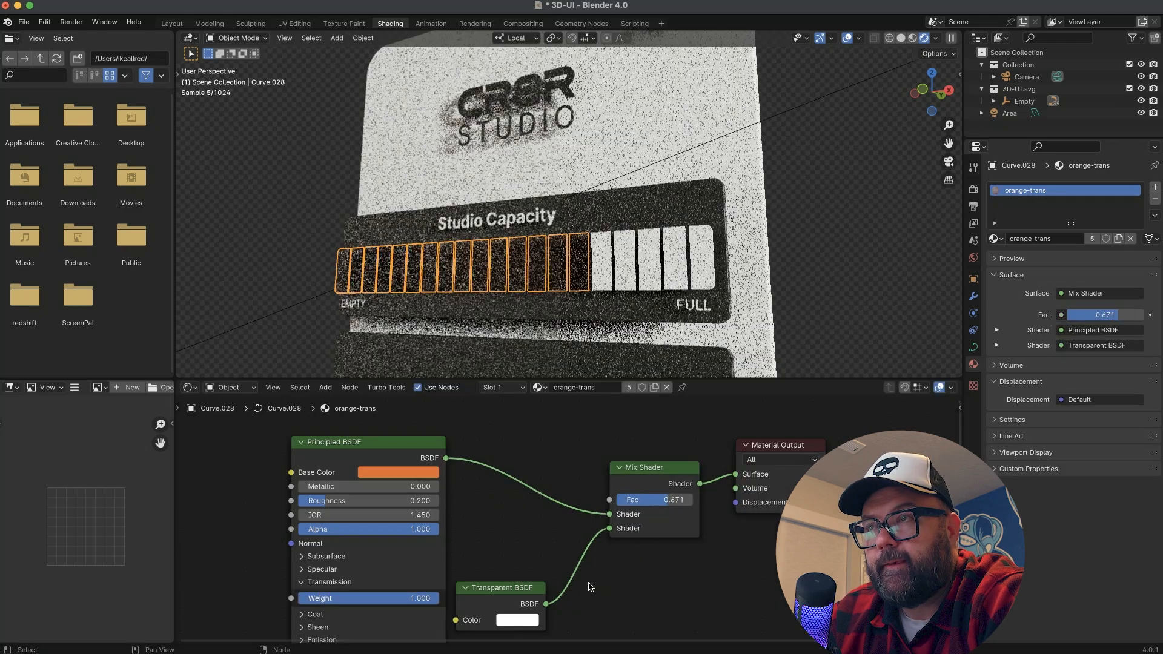
{"action": "type", "text": ".8"}
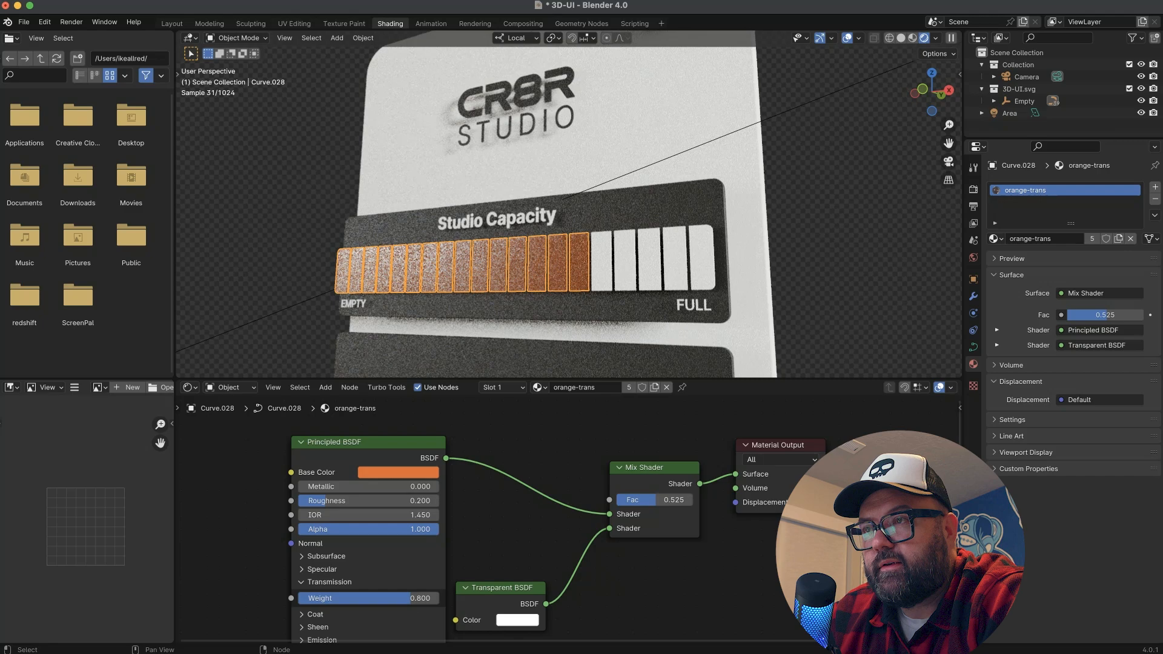
{"action": "key", "text": "Return"}
Set the orange-trans material's viewport blend mode to Alpha Clip.
{"action": "left_click", "coordinate": [1064, 419]}
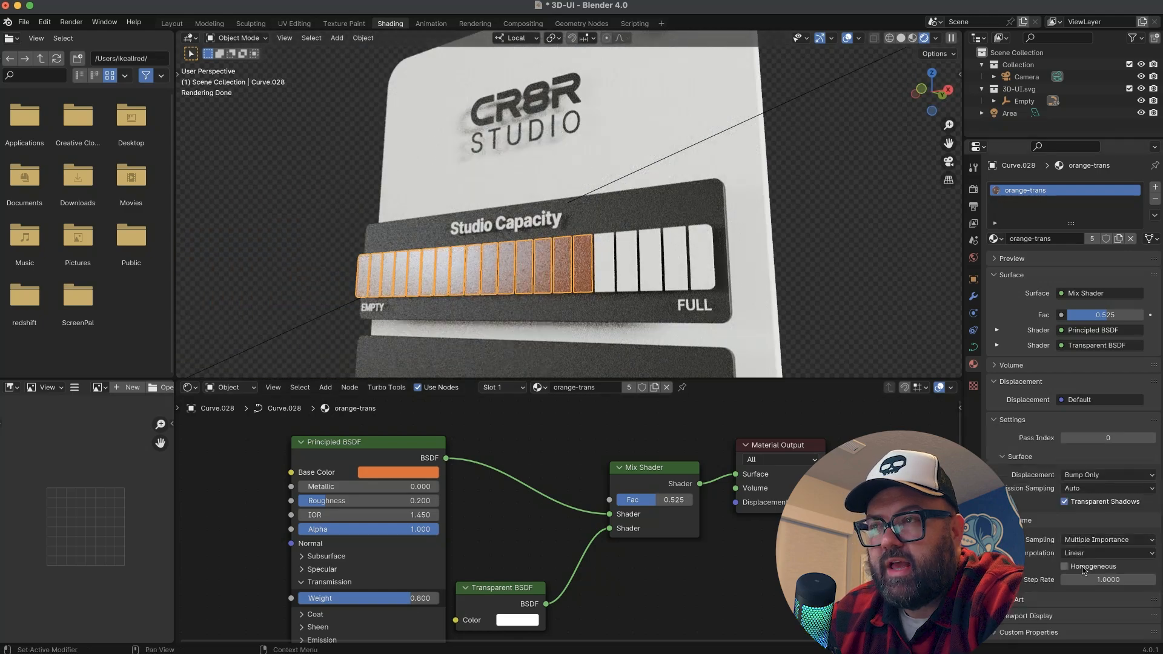
{"action": "scroll", "coordinate": [1105, 473], "scroll_direction": "down", "scroll_amount": 6}
{"action": "left_click", "coordinate": [1108, 524]}
{"action": "left_click", "coordinate": [1105, 551]}
{"action": "left_click", "coordinate": [808, 304]}
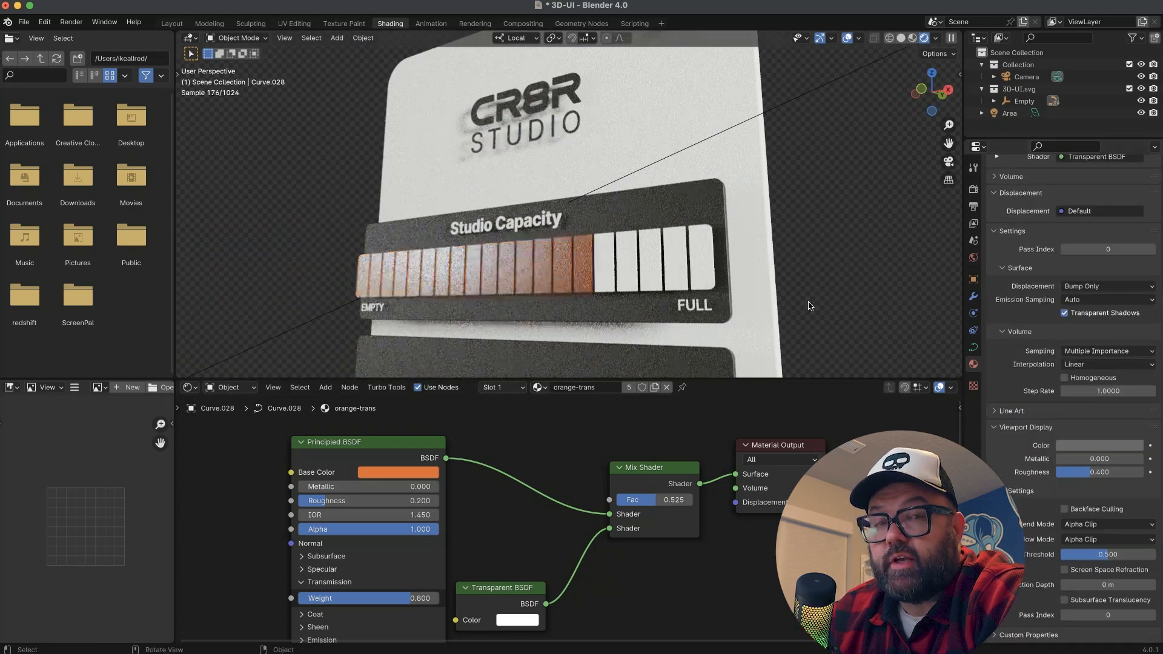
{"action": "middle_click_drag", "start_coordinate": [807, 304], "coordinate": [804, 300]}
{"action": "scroll", "coordinate": [1046, 246], "scroll_direction": "up", "scroll_amount": 8}
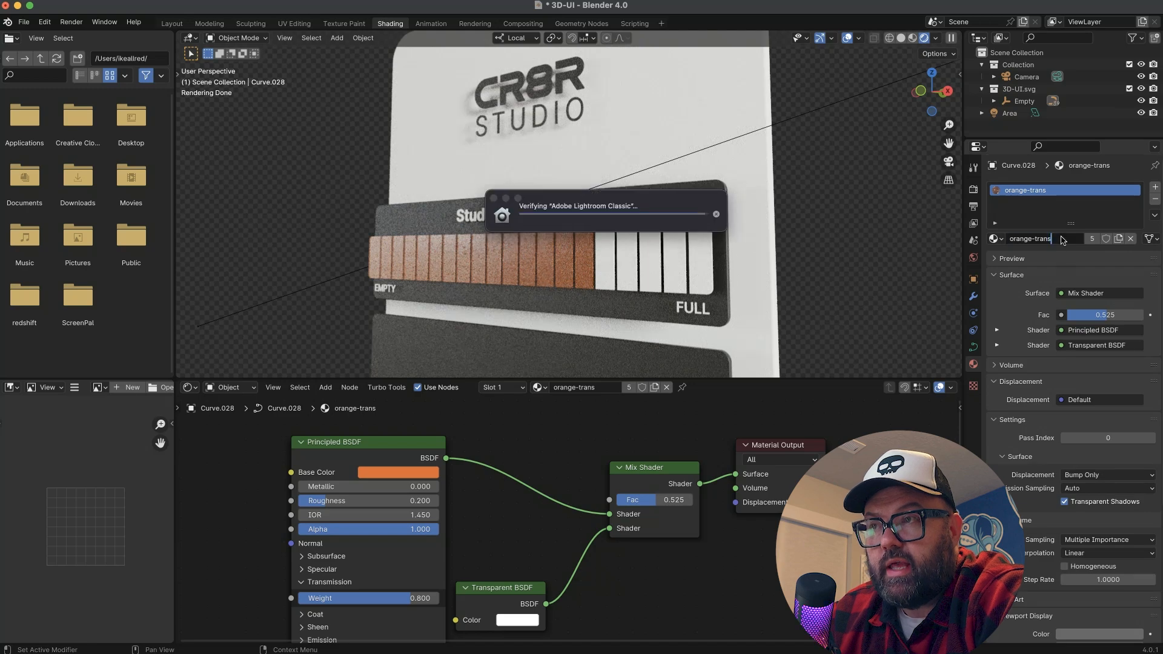
Rename the material orange-trans-glow and rearrange its nodes to make room for more.
{"action": "left_click_drag", "start_coordinate": [391, 444], "coordinate": [340, 407]}
{"action": "scroll", "coordinate": [534, 569], "scroll_direction": "down", "scroll_amount": 6}
{"action": "middle_click_drag", "start_coordinate": [534, 418], "coordinate": [517, 541]}
{"action": "left_click_drag", "start_coordinate": [609, 532], "coordinate": [639, 519]}
{"action": "left_click_drag", "start_coordinate": [557, 603], "coordinate": [567, 581]}
{"action": "scroll", "coordinate": [568, 460], "scroll_direction": "up", "scroll_amount": 4}
{"action": "middle_click_drag", "start_coordinate": [553, 434], "coordinate": [598, 610]}
Set the Principled BSDF's emission color to the same orange as its base color, with a strength of 0.5.
{"action": "left_click", "coordinate": [324, 582]}
{"action": "left_click", "coordinate": [381, 596]}
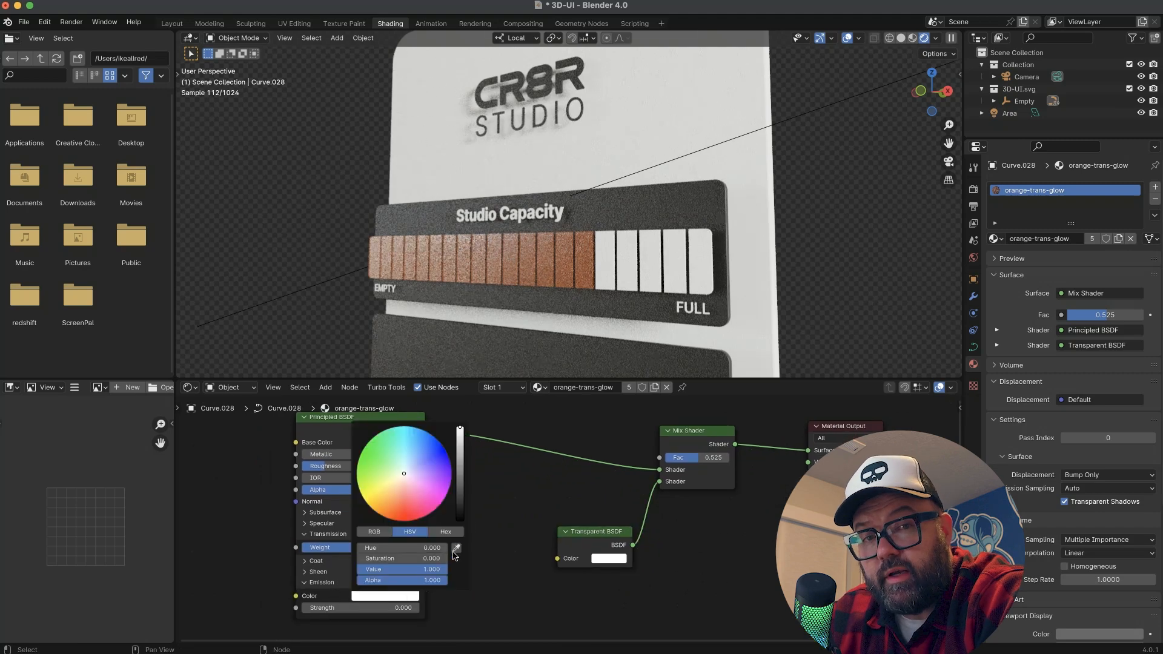
{"action": "left_click", "coordinate": [374, 608]}
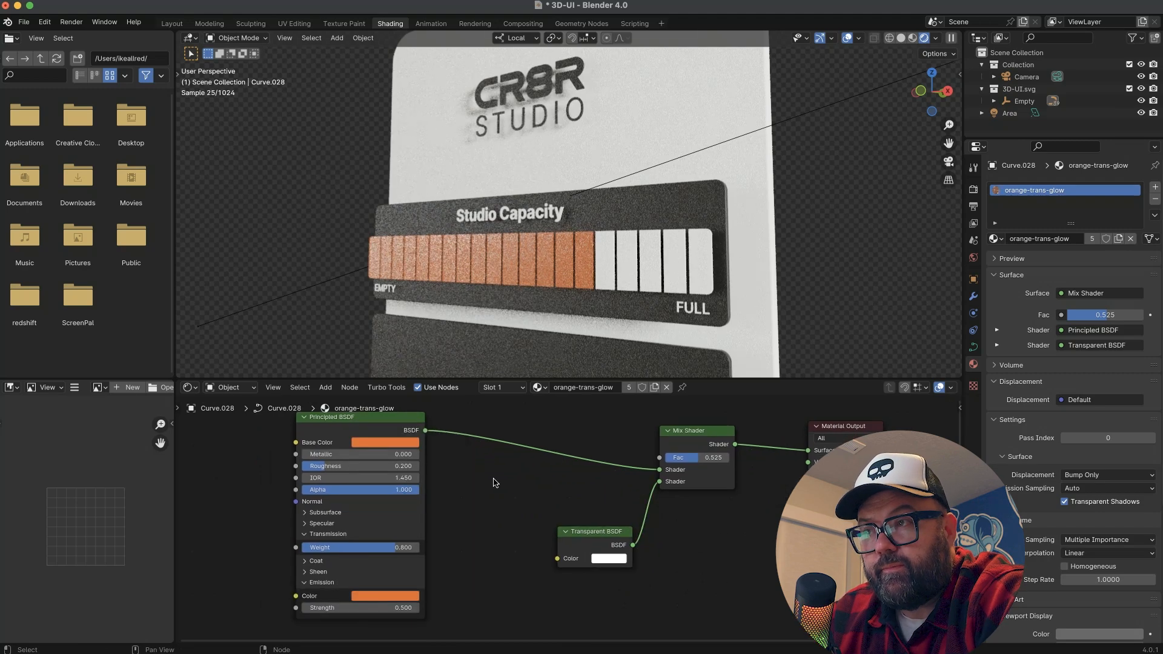
Raise the emission strength to 1 and the Mix Shader factor to about 0.683, moving the shader nodes closer together.
{"action": "mouse_move", "coordinate": [668, 247]}
{"action": "middle_mouse_down"}
{"action": "mouse_move", "coordinate": [681, 256]}
{"action": "mouse_move", "coordinate": [673, 237]}
{"action": "middle_mouse_up"}
{"action": "left_click_drag", "start_coordinate": [697, 459], "coordinate": [663, 430]}
{"action": "left_click_drag", "start_coordinate": [570, 515], "coordinate": [527, 509]}
{"action": "left_click", "coordinate": [548, 481]}
{"action": "middle_click_drag", "start_coordinate": [688, 298], "coordinate": [691, 315]}
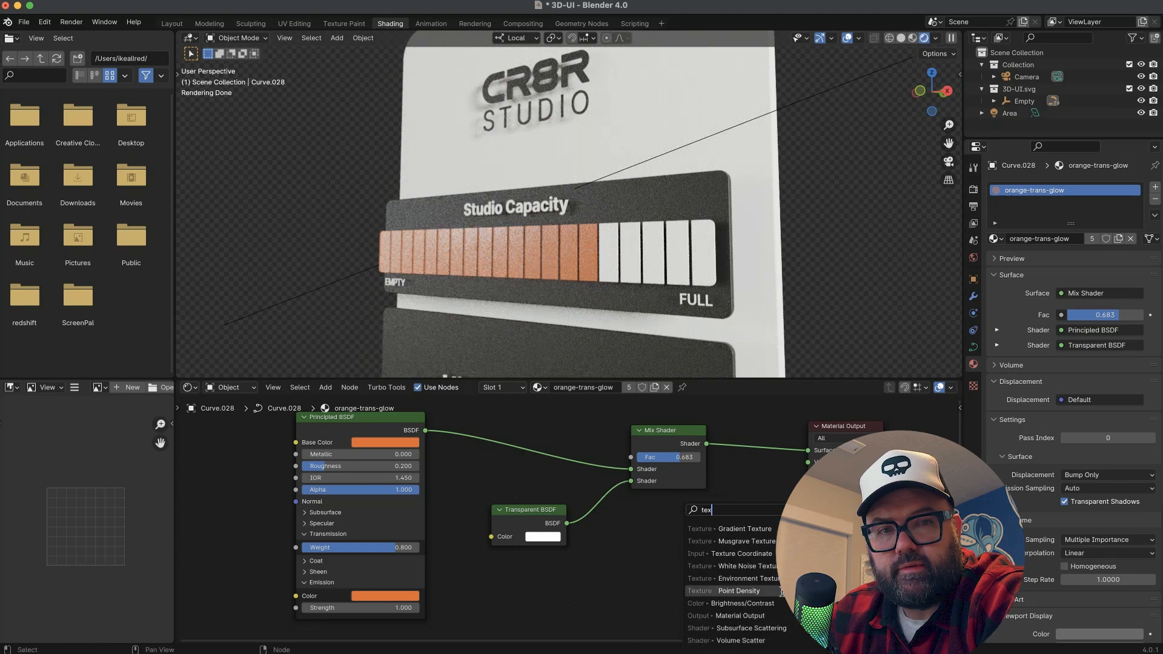
{"action": "left_click", "coordinate": [741, 553]}
{"action": "left_click", "coordinate": [672, 504]}
{"action": "key", "text": "x"}
Add a Geometry node and a Color Ramp node to the orange-trans-glow material.
{"action": "key", "text": "shift+a"}
{"action": "mouse_move", "coordinate": [666, 526]}
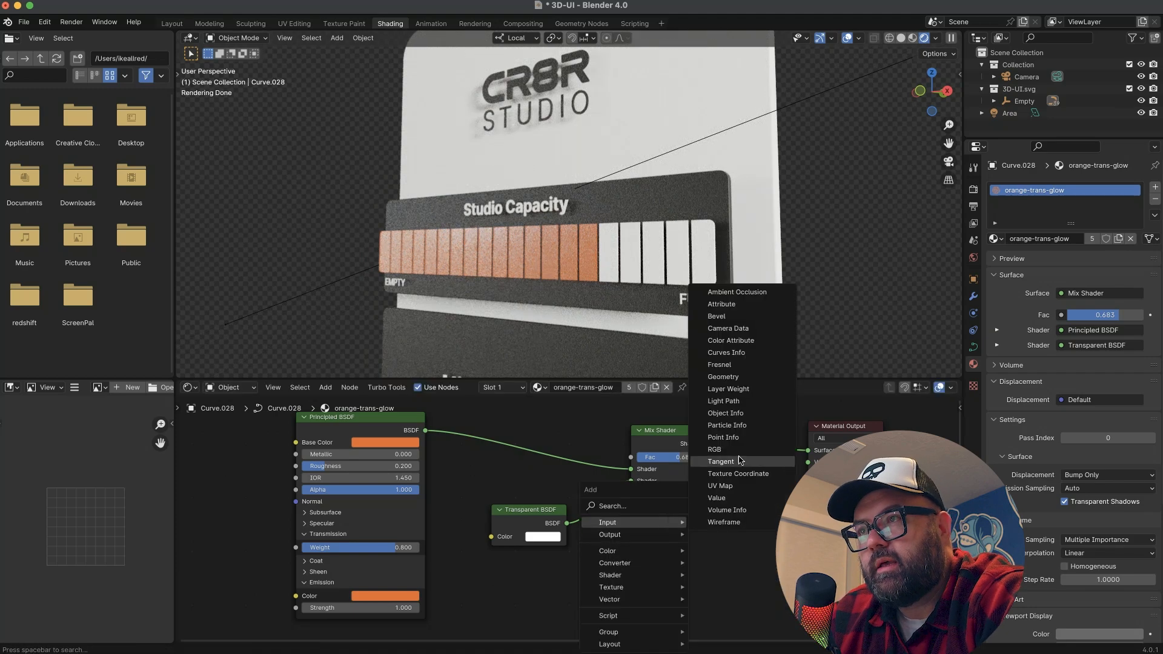
{"action": "left_click", "coordinate": [723, 376]}
{"action": "left_click", "coordinate": [757, 565]}
{"action": "key", "text": "Return"}
{"action": "left_click", "coordinate": [742, 555]}
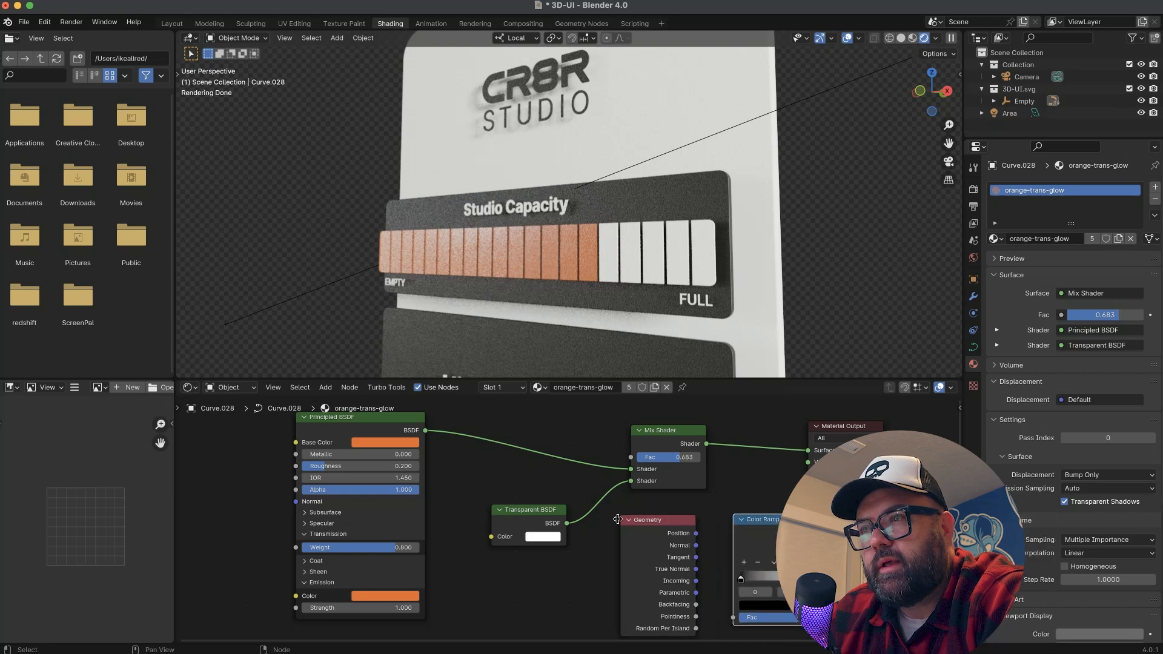
Place the Geometry and Color Ramp nodes before the Principled BSDF and link Pointiness to the ramp's Fac.
{"action": "scroll", "coordinate": [903, 545], "scroll_direction": "down", "scroll_amount": 4}
{"action": "left_click_drag", "start_coordinate": [903, 621], "coordinate": [706, 518]}
{"action": "left_click_drag", "start_coordinate": [818, 532], "coordinate": [347, 500]}
{"action": "scroll", "coordinate": [330, 567], "scroll_direction": "up", "scroll_amount": 4}
{"action": "left_click_drag", "start_coordinate": [283, 561], "coordinate": [318, 561]}
{"action": "left_click_drag", "start_coordinate": [378, 473], "coordinate": [400, 477]}
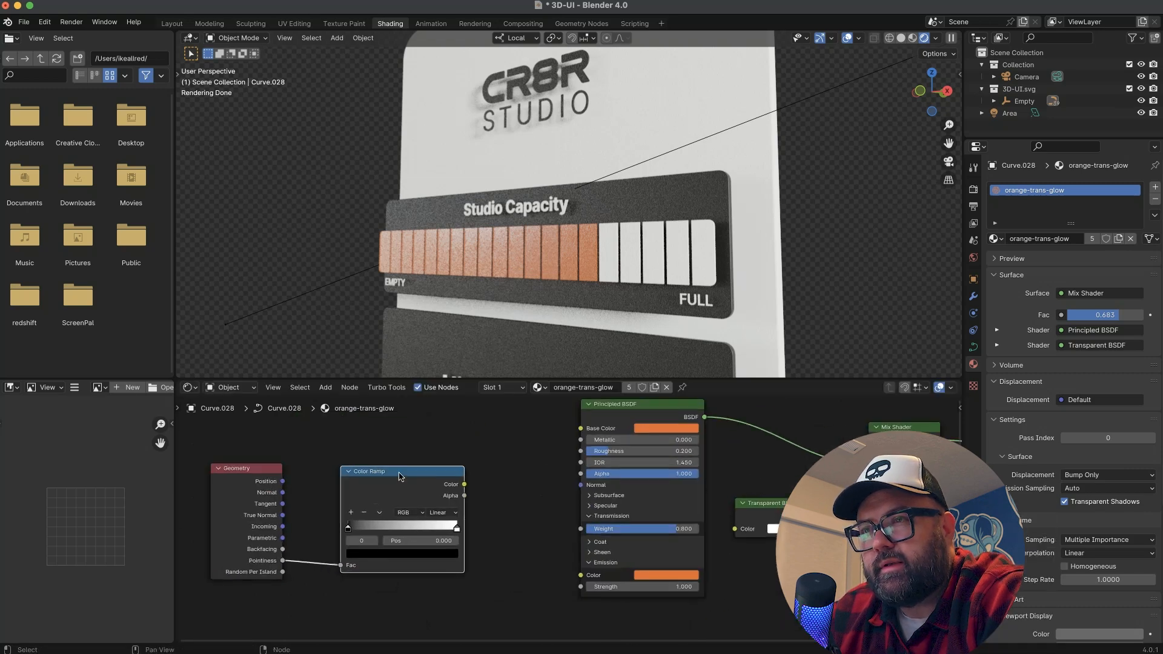
Link the Color Ramp's color output to the emission strength of orange-trans-glow and bring the ramp's stops together near its middle.
{"action": "scroll", "coordinate": [575, 261], "scroll_direction": "up", "scroll_amount": 3}
{"action": "middle_click_drag", "start_coordinate": [630, 266], "coordinate": [591, 282]}
{"action": "left_click_drag", "start_coordinate": [348, 533], "coordinate": [360, 531]}
{"action": "left_click_drag", "start_coordinate": [366, 525], "coordinate": [435, 527]}
{"action": "left_click_drag", "start_coordinate": [423, 532], "coordinate": [429, 532]}
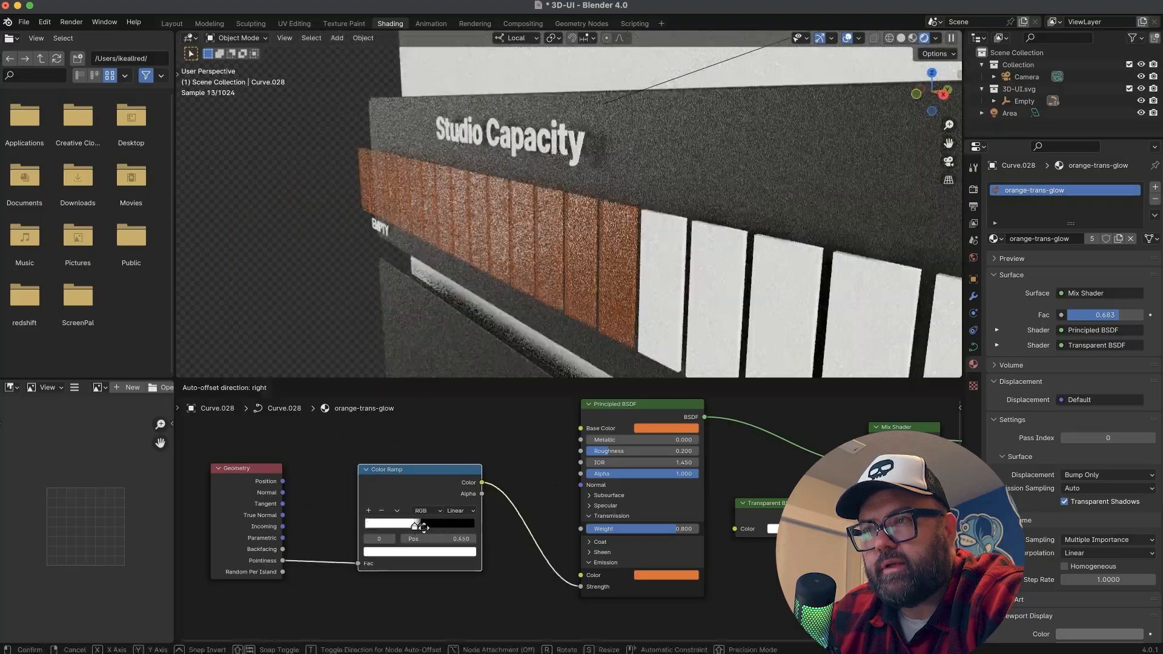
{"action": "left_click", "coordinate": [429, 527]}
{"action": "middle_click_drag", "start_coordinate": [400, 294], "coordinate": [442, 283]}
{"action": "left_click_drag", "start_coordinate": [441, 526], "coordinate": [421, 526]}
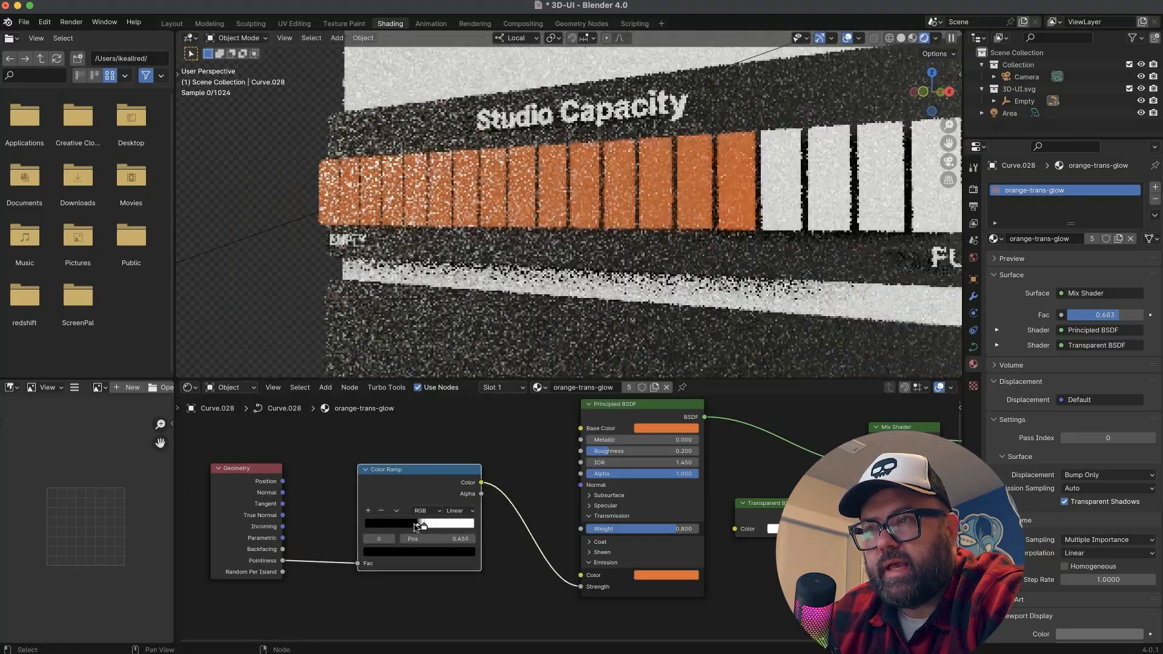
Set the bevel depth of the filled orange capacity bars to 0.0002 m.
{"action": "left_click", "coordinate": [973, 347]}
{"action": "left_click", "coordinate": [1004, 389]}
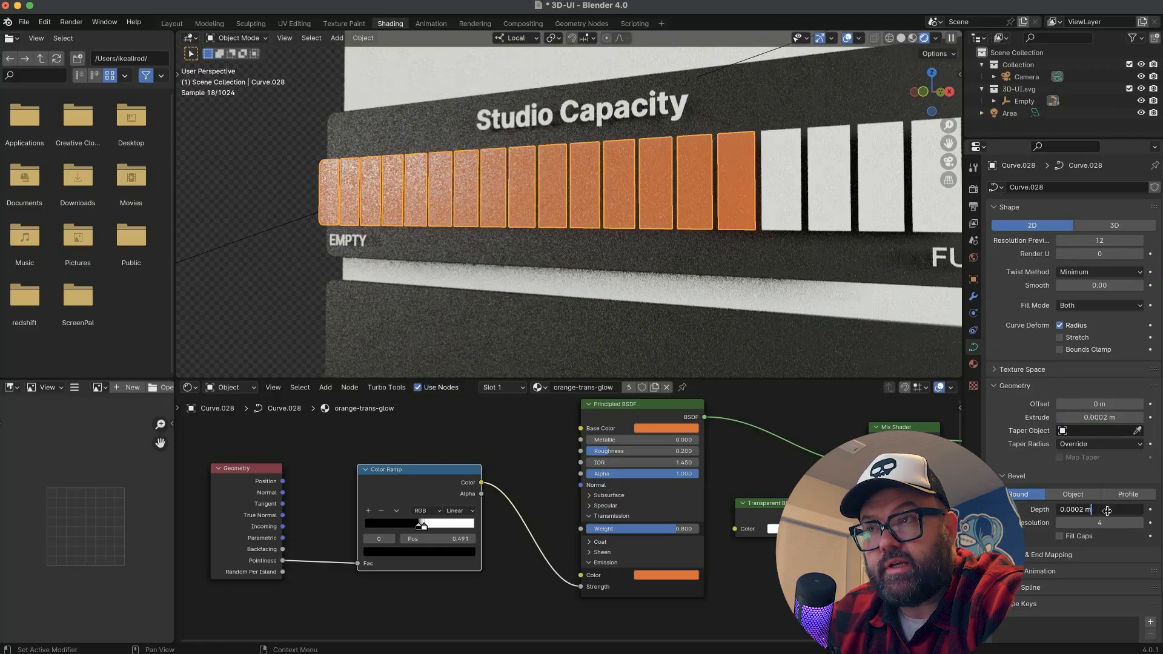
{"action": "key", "text": "Home"}
Reverse the Color Ramp to run from white to black, with the white stop at 0.495 and the black stop close beside it.
{"action": "scroll", "coordinate": [572, 187], "scroll_direction": "up", "scroll_amount": 12}
{"action": "middle_click_drag", "start_coordinate": [481, 156], "coordinate": [558, 194]}
{"action": "scroll", "coordinate": [619, 192], "scroll_direction": "up", "scroll_amount": 5}
{"action": "left_click_drag", "start_coordinate": [423, 528], "coordinate": [425, 528]}
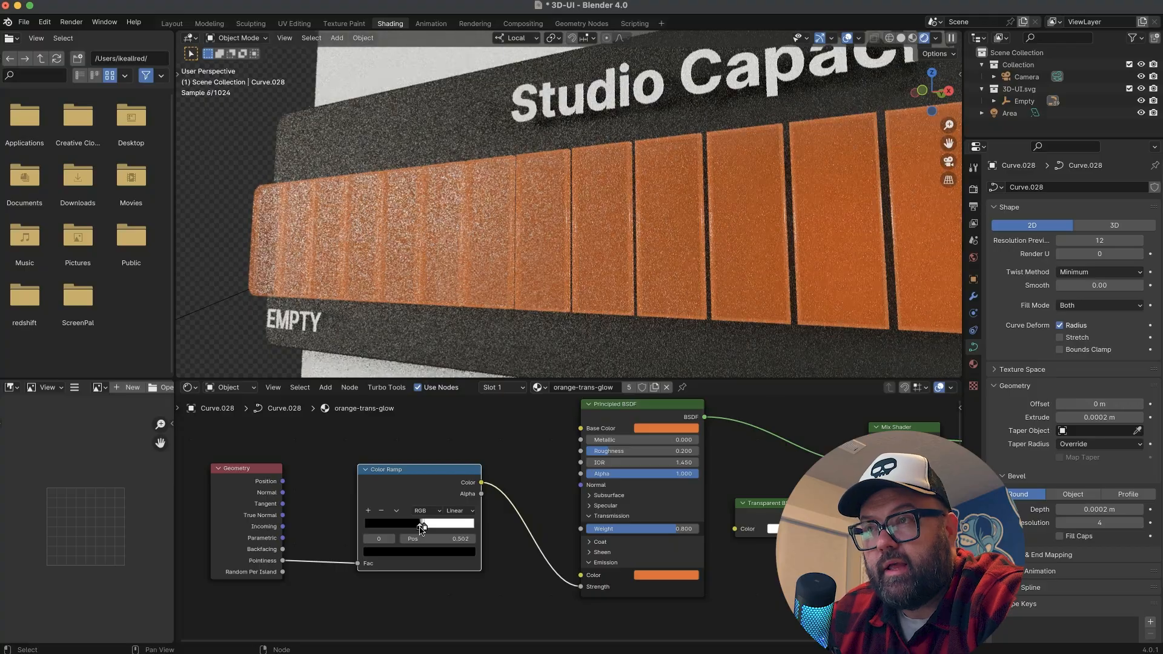
{"action": "left_click", "coordinate": [424, 528]}
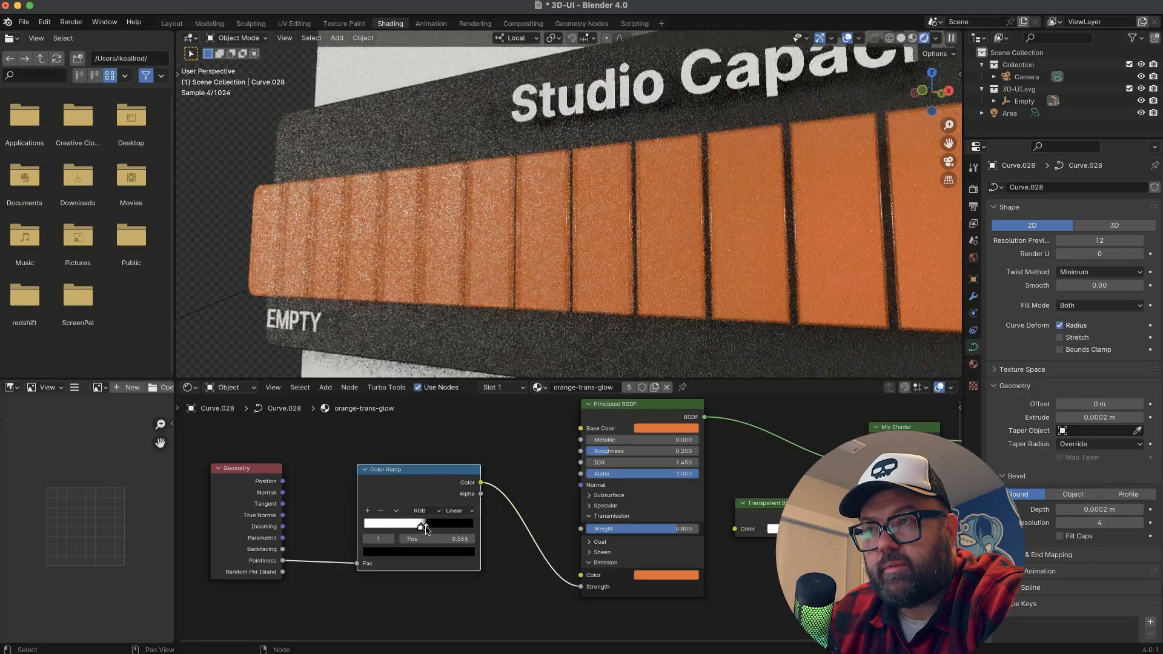
{"action": "left_click_drag", "start_coordinate": [429, 529], "coordinate": [419, 528]}
{"action": "scroll", "coordinate": [558, 343], "scroll_direction": "down", "scroll_amount": 3}
{"action": "middle_click_drag", "start_coordinate": [558, 343], "coordinate": [427, 358]}
{"action": "scroll", "coordinate": [563, 323], "scroll_direction": "down", "scroll_amount": 2}
{"action": "middle_click_drag", "start_coordinate": [564, 322], "coordinate": [820, 272]}
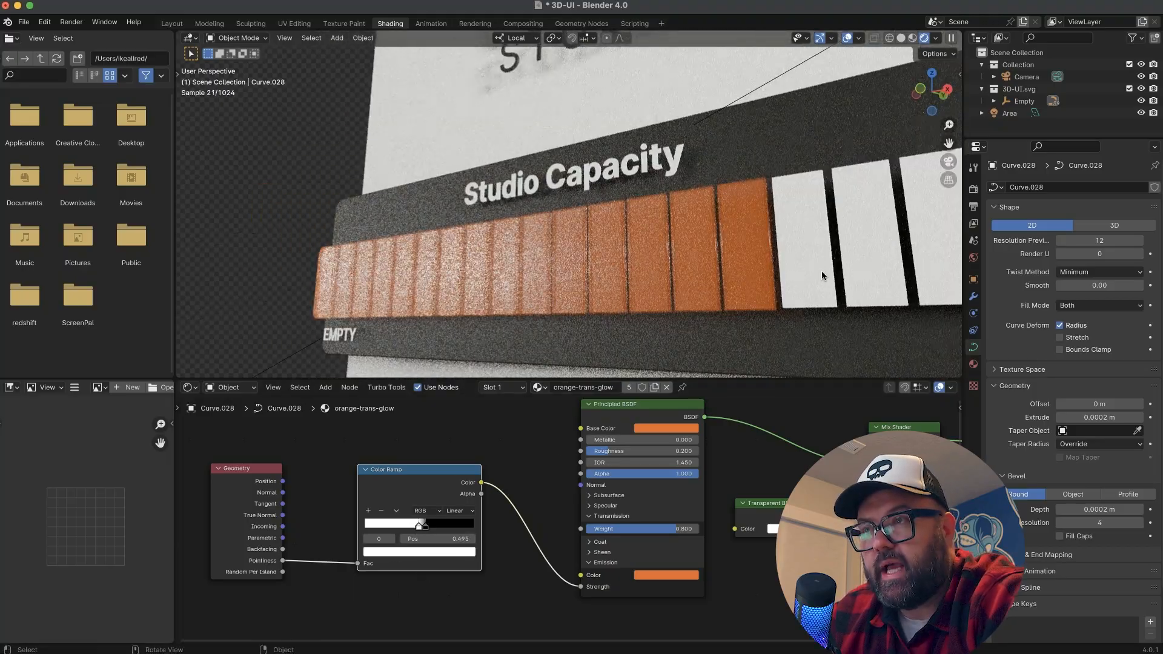
Shift the emission color of the filled capacity bars to a lighter, yellower orange and set the Mix Shader factor to 0.5.
{"action": "left_click", "coordinate": [820, 271]}
{"action": "middle_click_drag", "start_coordinate": [398, 235], "coordinate": [420, 247]}
{"action": "left_click", "coordinate": [418, 242]}
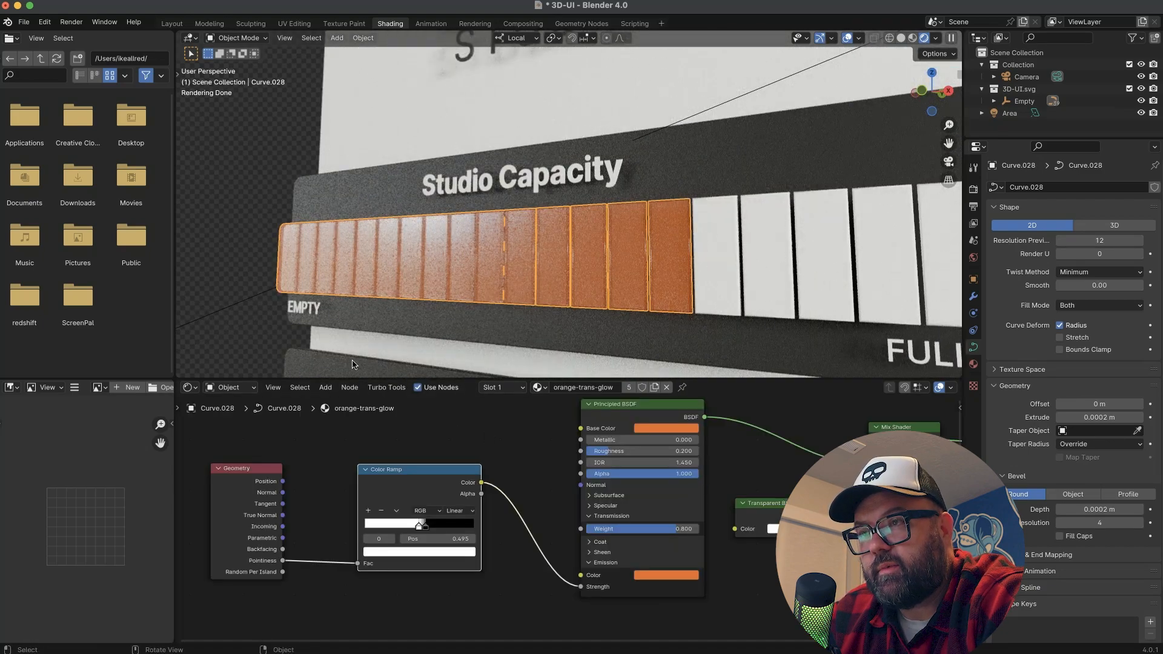
{"action": "left_click", "coordinate": [689, 577]}
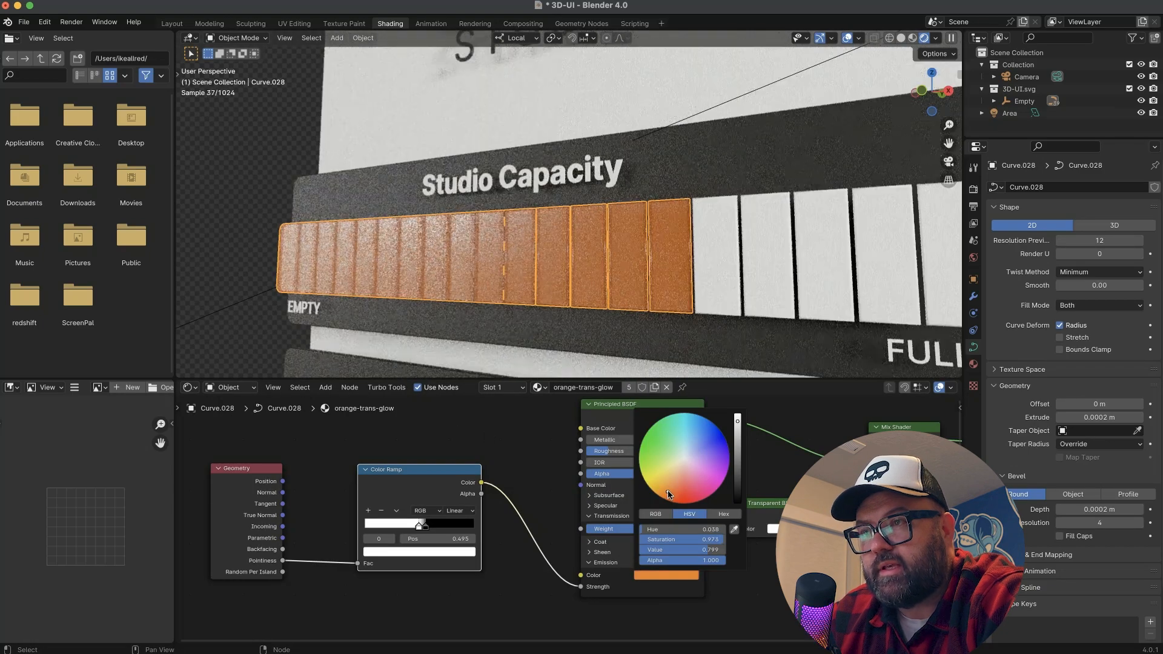
{"action": "middle_click_drag", "start_coordinate": [594, 269], "coordinate": [588, 280]}
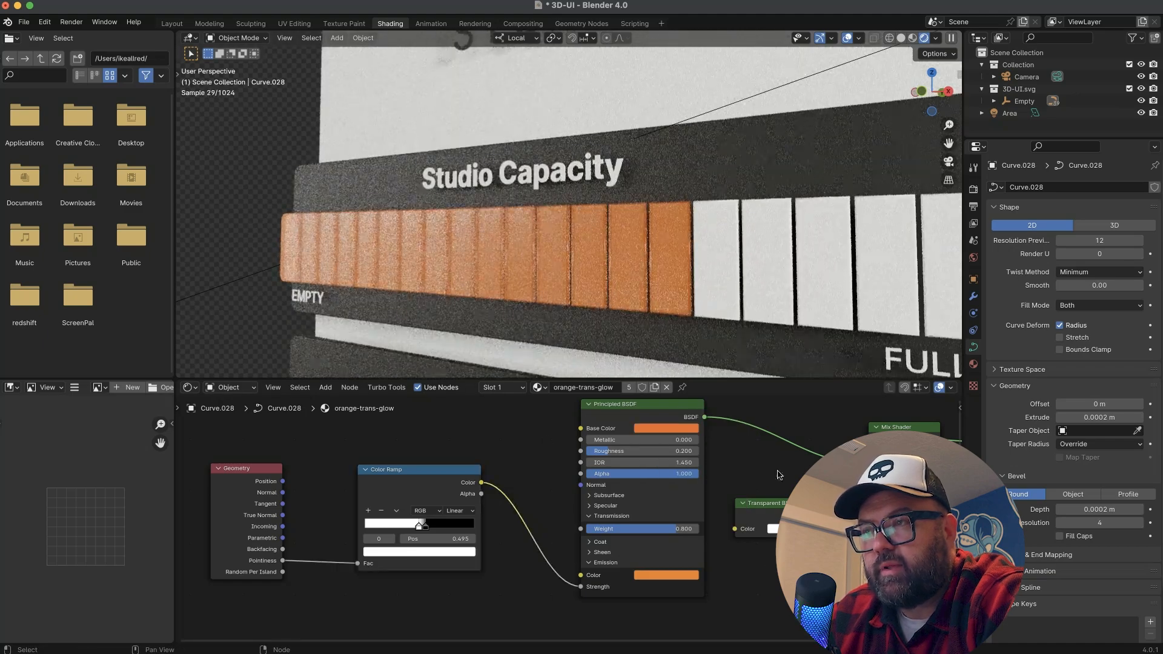
{"action": "middle_click_drag", "start_coordinate": [721, 339], "coordinate": [691, 258]}
{"action": "left_click", "coordinate": [974, 364]}
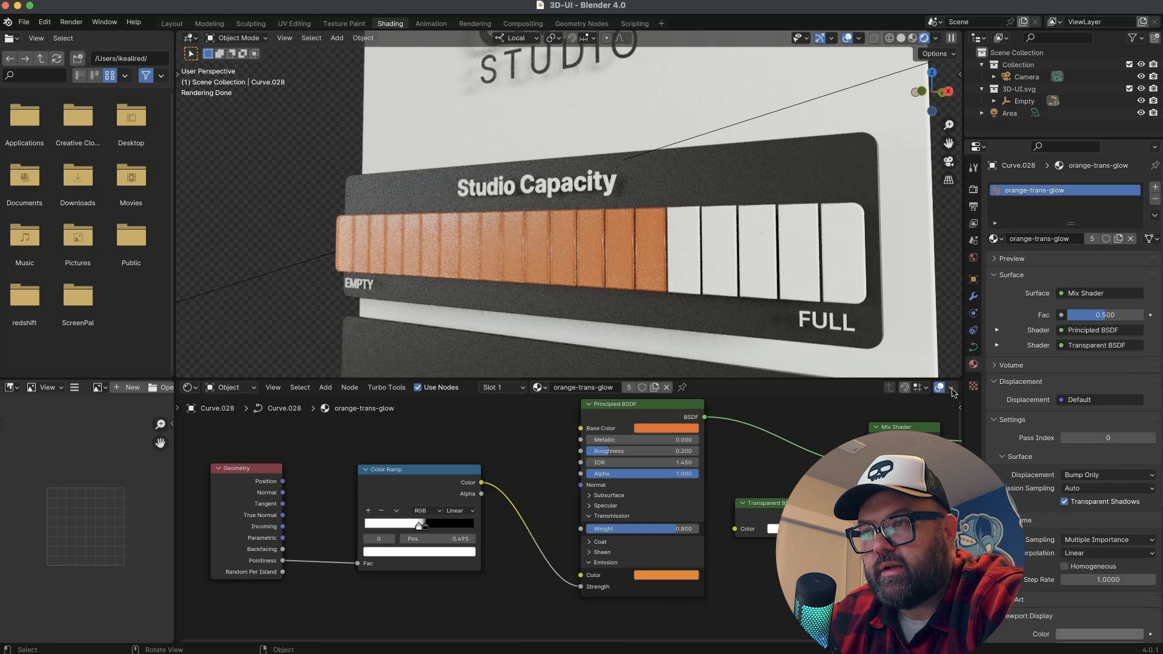
Give the unfilled capacity bars a separate copy of the orange-trans-glow material named orange-trans.
{"action": "left_click", "coordinate": [765, 275]}
{"action": "left_click", "coordinate": [995, 239]}
{"action": "left_click", "coordinate": [1032, 284]}
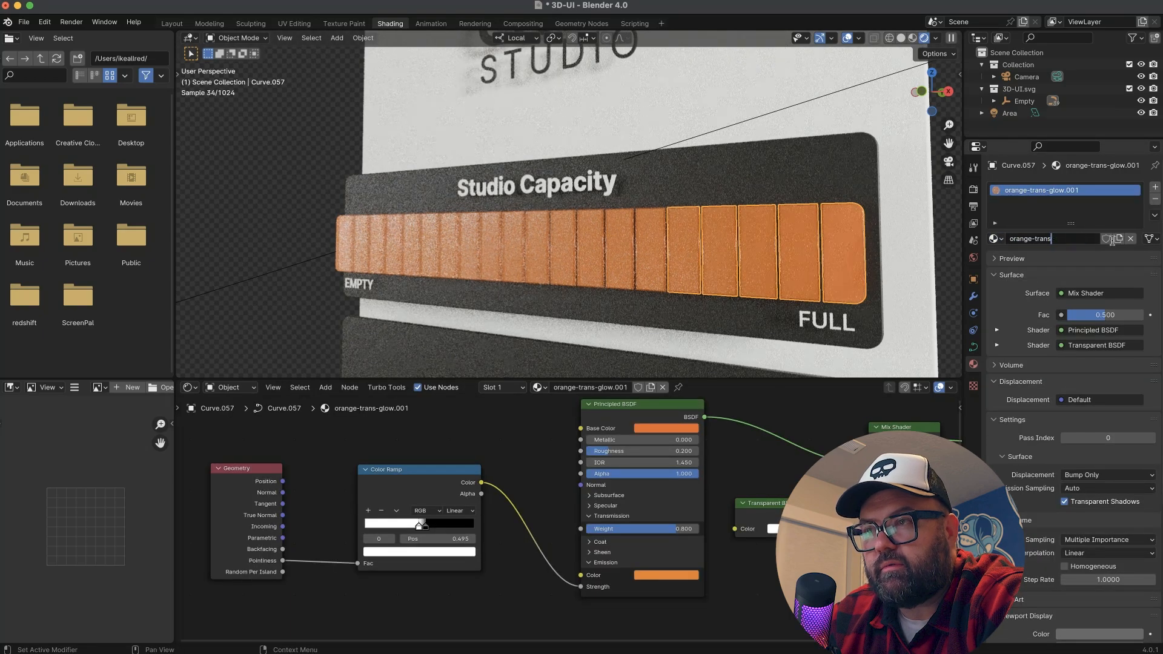
Unlink the Color Ramp from the emission strength of orange-trans and set the strength to 0.
{"action": "left_click_drag", "start_coordinate": [580, 587], "coordinate": [650, 589]}
{"action": "key", "text": "alt+a"}
{"action": "middle_click_drag", "start_coordinate": [500, 257], "coordinate": [783, 341]}
Give the dark Studio Capacity panel its own single-user copy of the black material.
{"action": "left_click", "coordinate": [678, 212]}
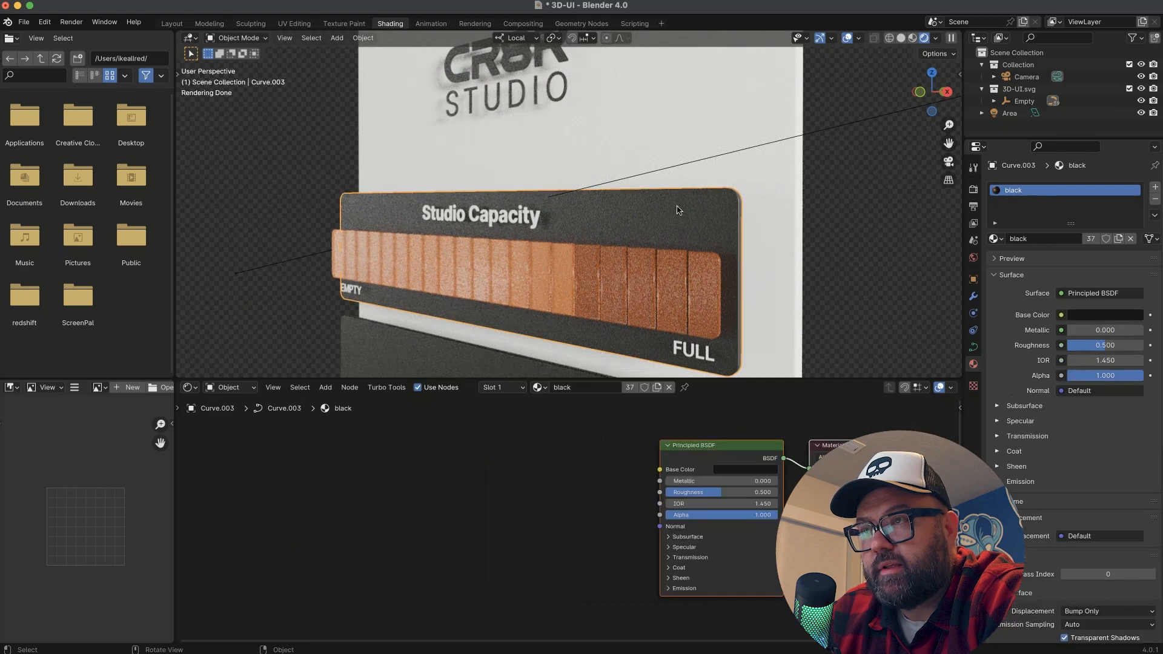
{"action": "left_click", "coordinate": [1090, 239]}
{"action": "left_click", "coordinate": [712, 325]}
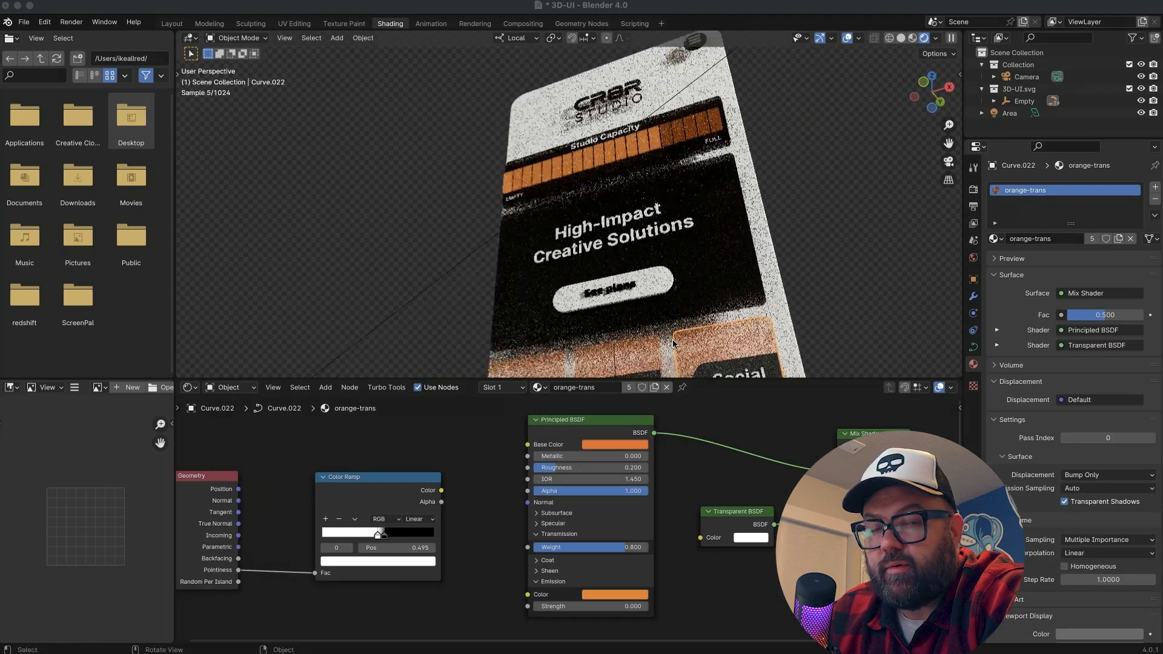
Give the Social Media card its own copy of the orange-trans material named orange-lucent and lower its Mix Shader factor to 0.021.
{"action": "middle_click_drag", "start_coordinate": [673, 343], "coordinate": [640, 256]}
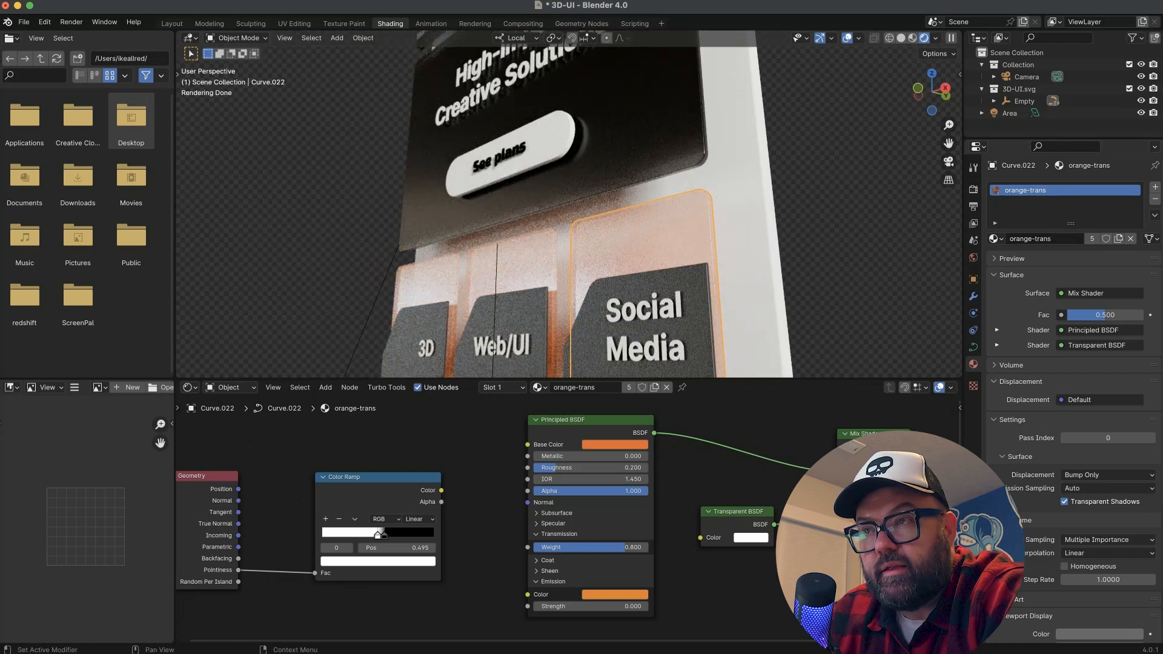
{"action": "type", "text": "orange-lucent"}
{"action": "key", "text": "Return"}
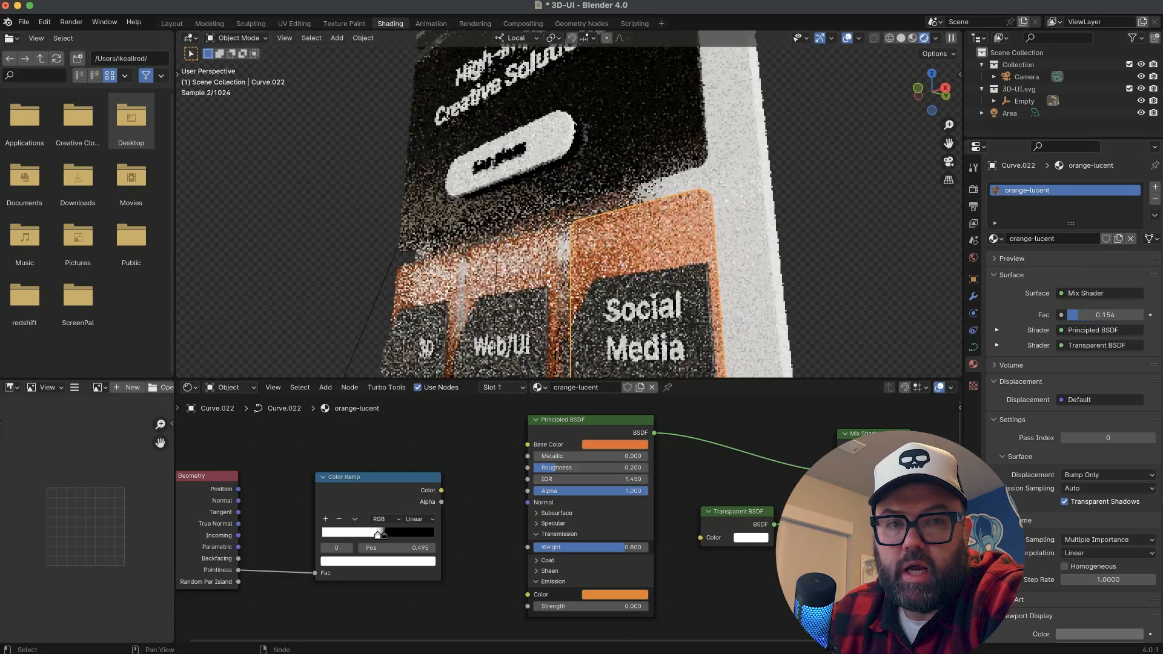
{"action": "middle_click_drag", "start_coordinate": [787, 303], "coordinate": [623, 427]}
Try to drive the Transparent BSDF's color with the Color Ramp, spreading out the nodes and shifting the ramp's stops.
{"action": "left_click_drag", "start_coordinate": [441, 491], "coordinate": [723, 549]}
{"action": "left_click_drag", "start_coordinate": [421, 477], "coordinate": [466, 542]}
{"action": "left_click_drag", "start_coordinate": [591, 420], "coordinate": [508, 387]}
{"action": "scroll", "coordinate": [675, 519], "scroll_direction": "down", "scroll_amount": 5}
{"action": "middle_click_drag", "start_coordinate": [508, 624], "coordinate": [489, 465]}
{"action": "scroll", "coordinate": [488, 465], "scroll_direction": "up", "scroll_amount": 6}
{"action": "middle_click_drag", "start_coordinate": [533, 290], "coordinate": [564, 291]}
{"action": "left_click_drag", "start_coordinate": [490, 549], "coordinate": [499, 549]}
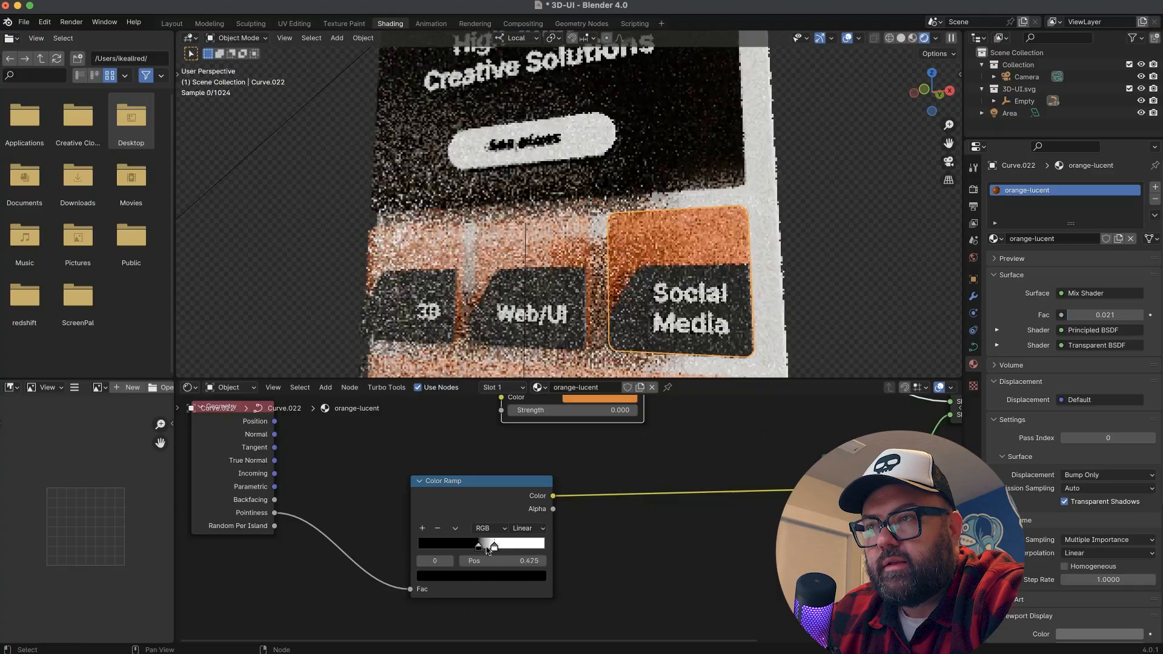
Set the transmission weight of orange-lucent to 1 and darken its base color to a deeper orange.
{"action": "scroll", "coordinate": [667, 498], "scroll_direction": "down", "scroll_amount": 3}
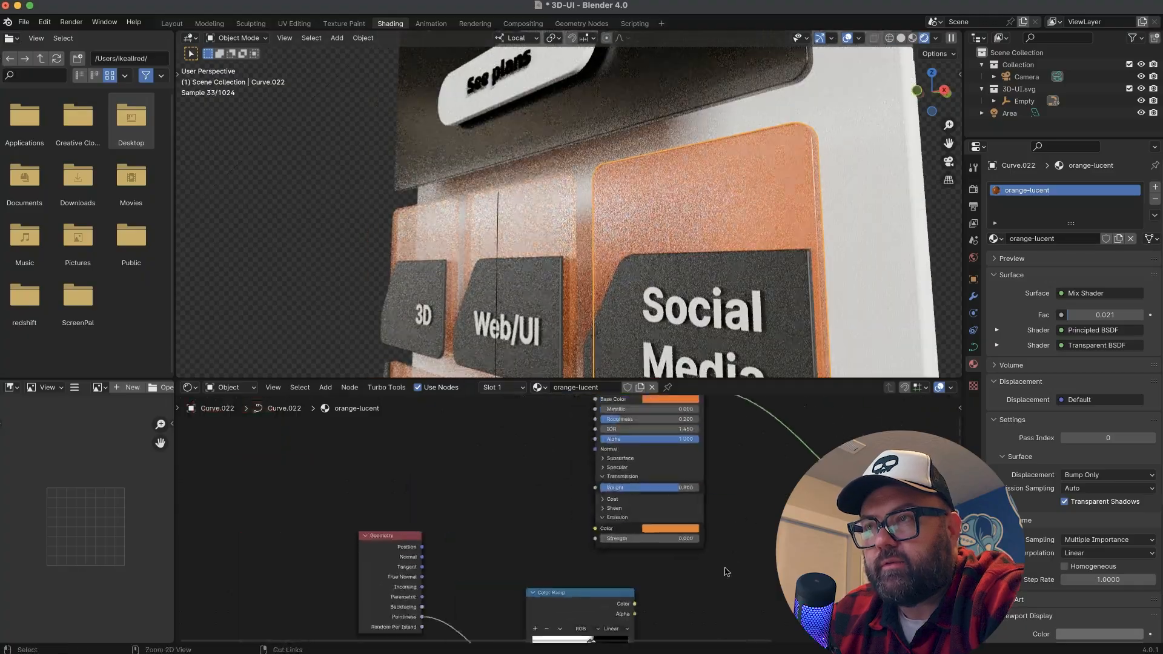
{"action": "scroll", "coordinate": [732, 559], "scroll_direction": "up", "scroll_amount": 2}
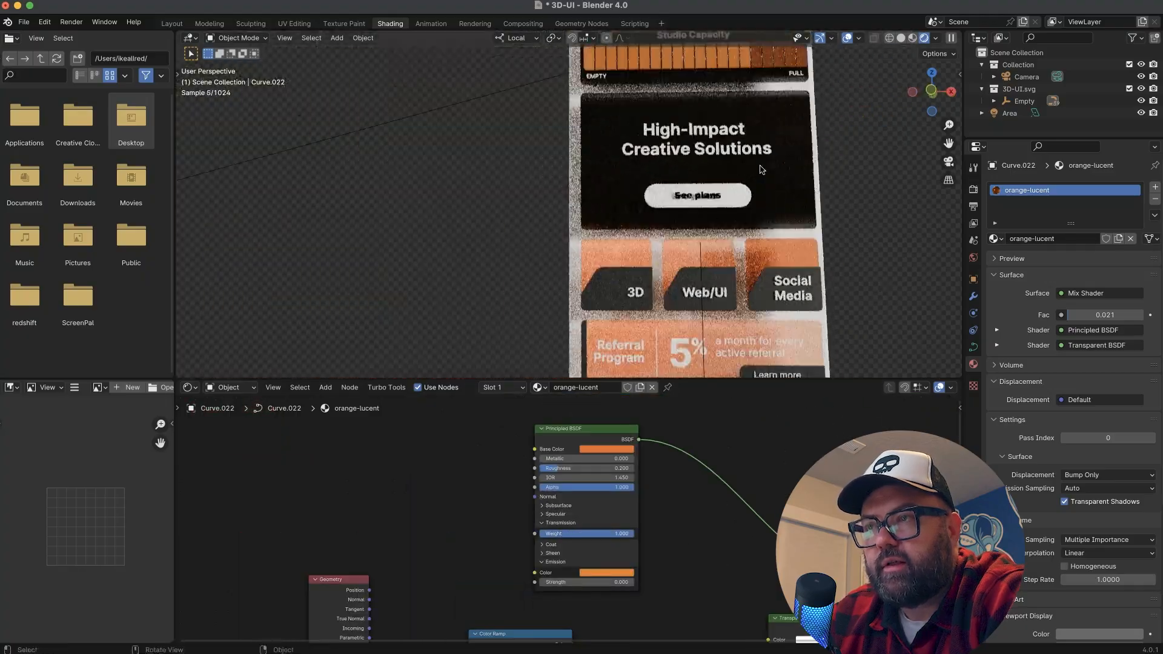
{"action": "left_click", "coordinate": [633, 448]}
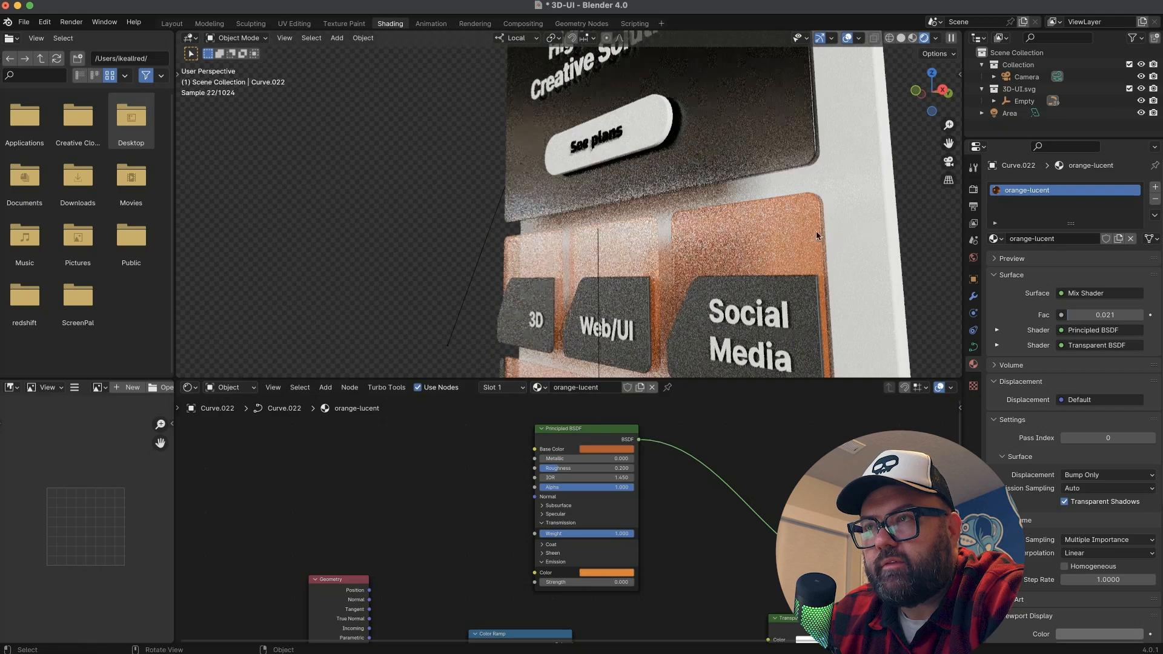
Assign the orange-lucent material to the orange Web/UI and 3D cards.
{"action": "left_click", "coordinate": [623, 330]}
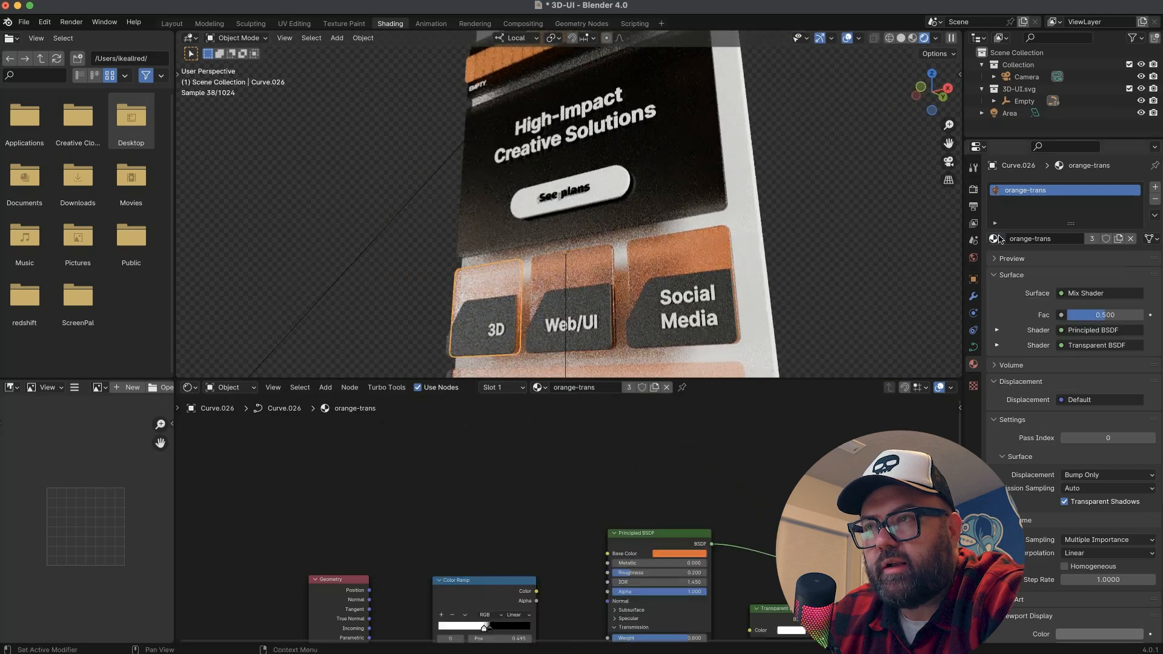
{"action": "left_click", "coordinate": [716, 276]}
{"action": "middle_click_drag", "start_coordinate": [702, 269], "coordinate": [717, 276]}
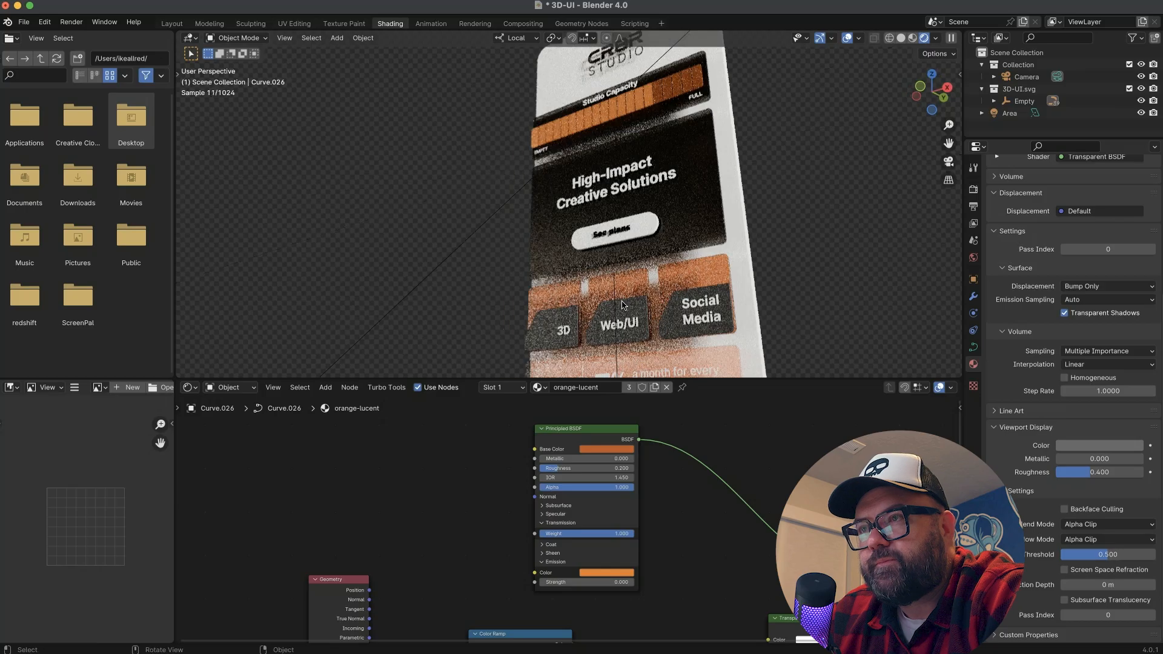
Assign the black-trans material to the dark label shapes of the Social Media and Web/UI cards.
{"action": "left_click", "coordinate": [667, 297]}
{"action": "left_click", "coordinate": [973, 364]}
{"action": "left_click", "coordinate": [994, 239]}
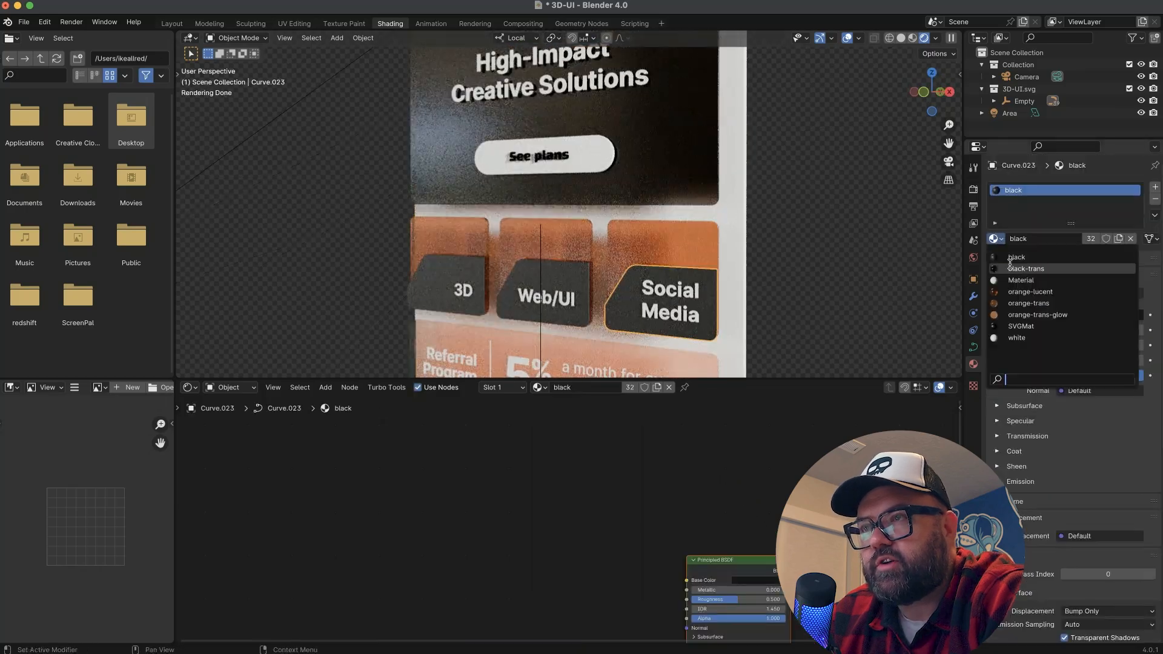
{"action": "left_click", "coordinate": [1030, 272]}
{"action": "middle_click_drag", "start_coordinate": [771, 278], "coordinate": [605, 291]}
{"action": "left_click", "coordinate": [595, 296]}
{"action": "left_click", "coordinate": [1042, 268]}
Assign orange-lucent to the orange Referral Program panel and black-trans to another dark shape.
{"action": "middle_click_drag", "start_coordinate": [727, 291], "coordinate": [687, 224]}
{"action": "left_click", "coordinate": [714, 246]}
{"action": "left_click", "coordinate": [1002, 239]}
{"action": "left_click", "coordinate": [1030, 291]}
{"action": "middle_click_drag", "start_coordinate": [716, 175], "coordinate": [712, 195]}
{"action": "left_click", "coordinate": [455, 243]}
{"action": "left_click", "coordinate": [996, 238]}
{"action": "left_click", "coordinate": [1026, 268]}
Assign orange-lucent to the white base panel of the screen and turn it into a separate copy named white-lucent.
{"action": "middle_click_drag", "start_coordinate": [786, 272], "coordinate": [651, 181]}
{"action": "scroll", "coordinate": [673, 145], "scroll_direction": "down", "scroll_amount": 3}
{"action": "left_click", "coordinate": [563, 143]}
{"action": "left_click", "coordinate": [997, 239]}
{"action": "left_click", "coordinate": [1028, 287]}
{"action": "scroll", "coordinate": [485, 181], "scroll_direction": "up", "scroll_amount": 5}
{"action": "scroll", "coordinate": [514, 170], "scroll_direction": "down", "scroll_amount": 3}
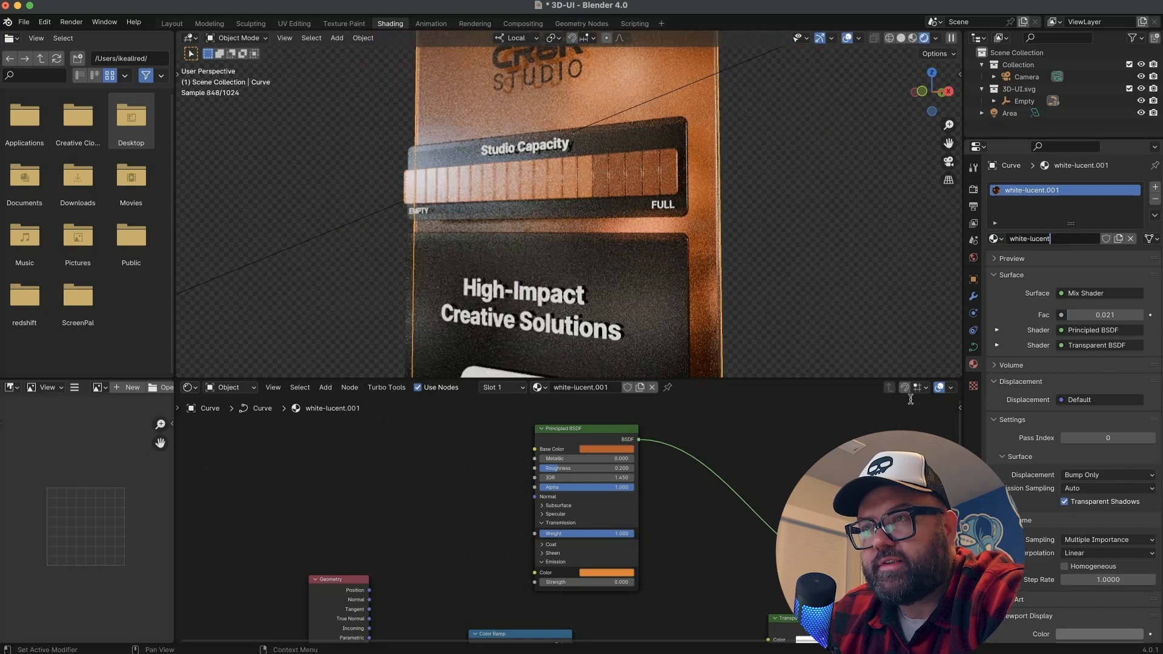
{"action": "key", "text": "Return"}
{"action": "scroll", "coordinate": [746, 516], "scroll_direction": "down", "scroll_amount": 1}
Change the base color and emission color of white-lucent to white.
{"action": "left_click", "coordinate": [616, 434]}
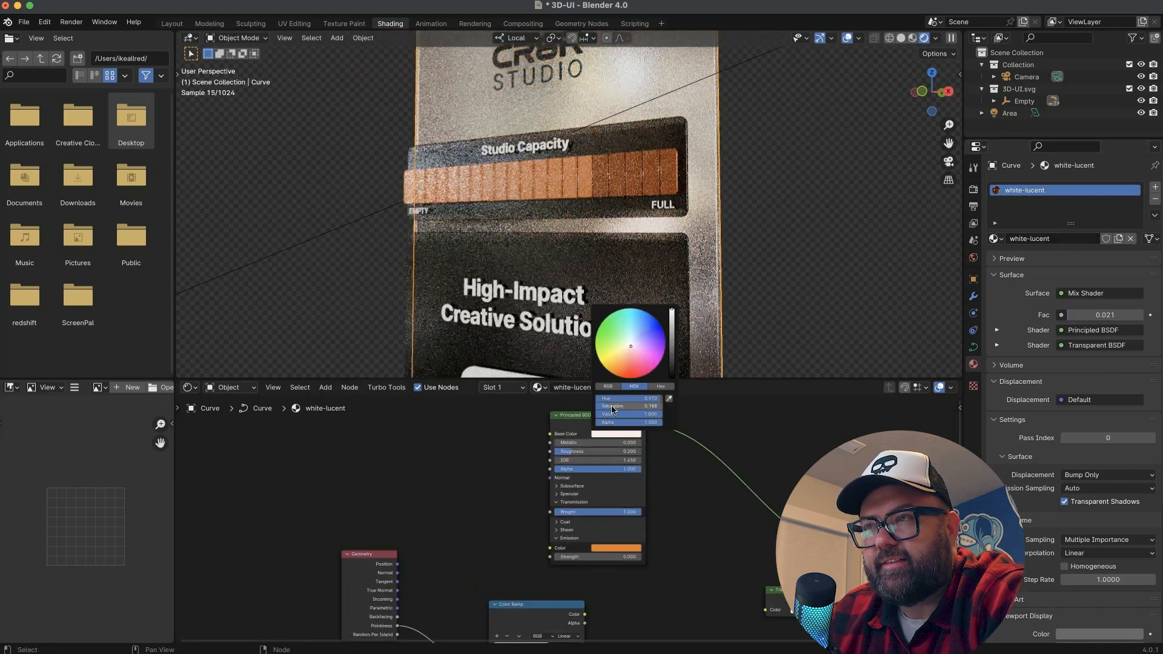
{"action": "left_click", "coordinate": [639, 549]}
{"action": "left_click", "coordinate": [629, 459]}
{"action": "scroll", "coordinate": [678, 151], "scroll_direction": "up", "scroll_amount": 2}
{"action": "scroll", "coordinate": [678, 152], "scroll_direction": "down", "scroll_amount": 6}
{"action": "middle_click_drag", "start_coordinate": [611, 134], "coordinate": [615, 165]}
{"action": "scroll", "coordinate": [683, 146], "scroll_direction": "up", "scroll_amount": 7}
{"action": "scroll", "coordinate": [683, 149], "scroll_direction": "down", "scroll_amount": 4}
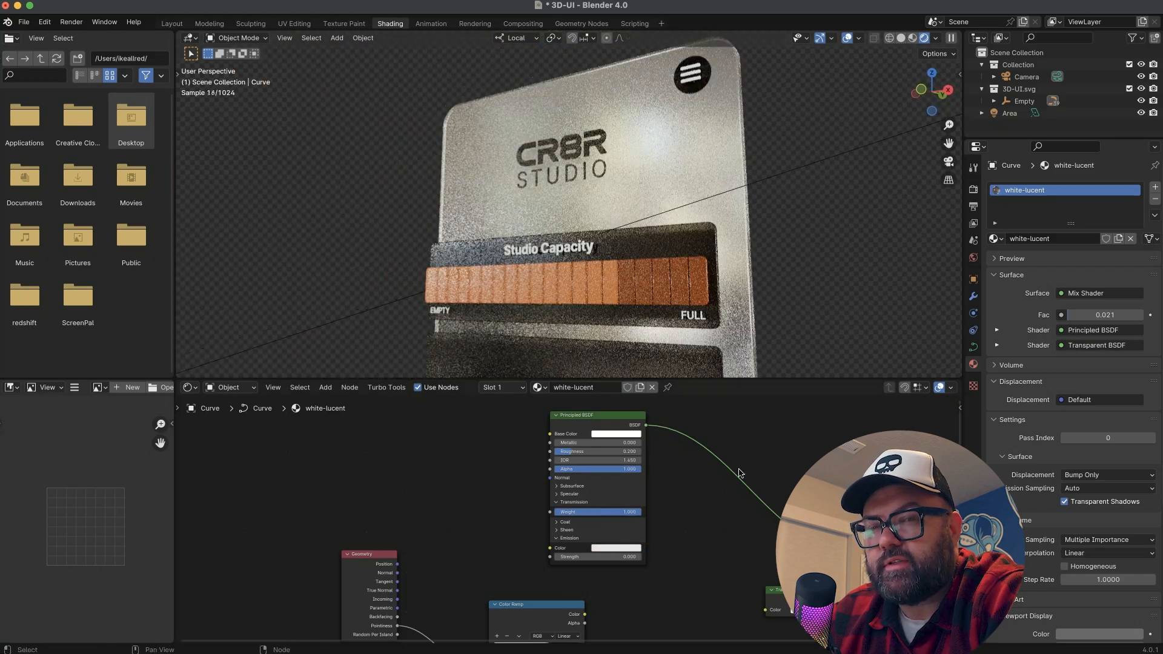
Set the Principled BSDF roughness of white-lucent to 0.6.
{"action": "double_click", "coordinate": [598, 453]}
{"action": "type", "text": ".6"}
{"action": "key", "text": "Tab"}
{"action": "key", "text": "Return"}
{"action": "middle_click_drag", "start_coordinate": [580, 233], "coordinate": [613, 235]}
{"action": "scroll", "coordinate": [609, 266], "scroll_direction": "down", "scroll_amount": 5}
{"action": "middle_click_drag", "start_coordinate": [606, 283], "coordinate": [630, 340]}
{"action": "scroll", "coordinate": [656, 184], "scroll_direction": "up", "scroll_amount": 3}
{"action": "middle_click_drag", "start_coordinate": [656, 183], "coordinate": [636, 183]}
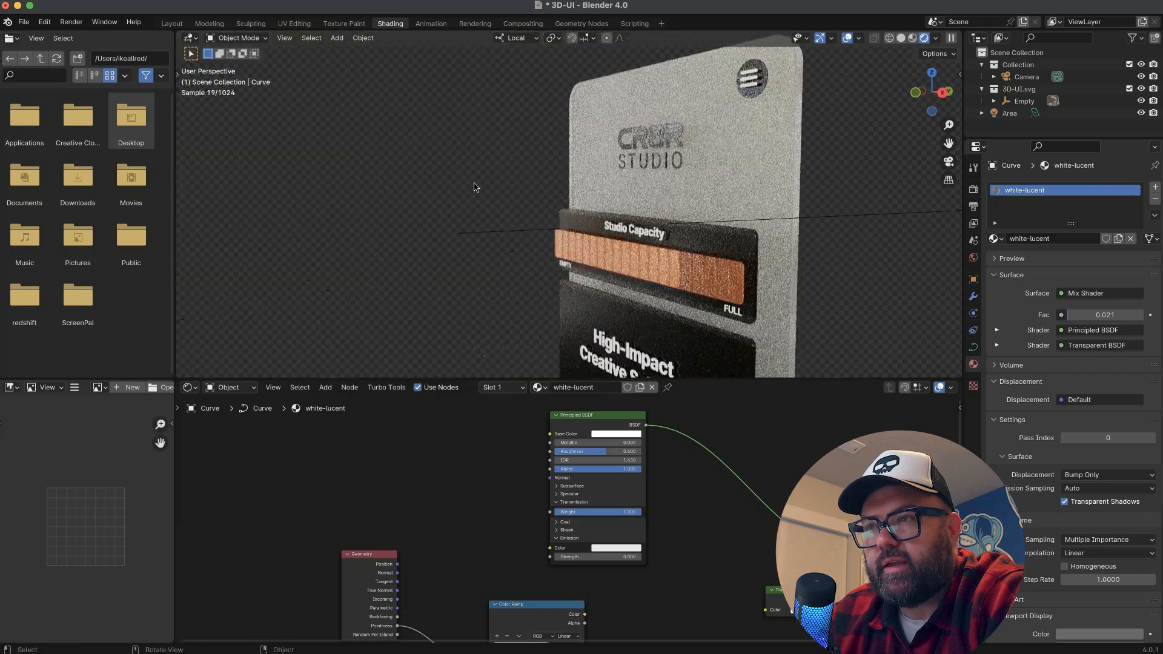
Drive the Mix Shader's factor in white-lucent with the Color Ramp, tightening the ramp's stops with the white one at 0.511.
{"action": "left_click_drag", "start_coordinate": [757, 600], "coordinate": [765, 610]}
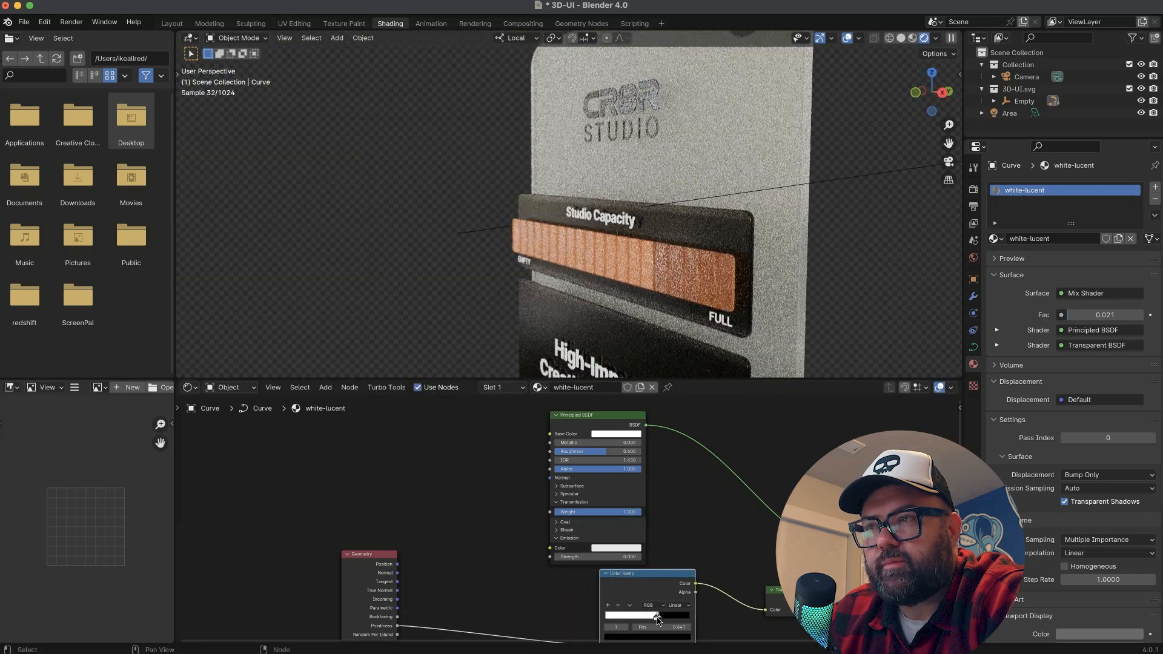
{"action": "mouse_move", "coordinate": [656, 616]}
{"action": "left_mouse_down"}
{"action": "mouse_move", "coordinate": [593, 623]}
{"action": "mouse_move", "coordinate": [647, 618]}
{"action": "left_mouse_up"}
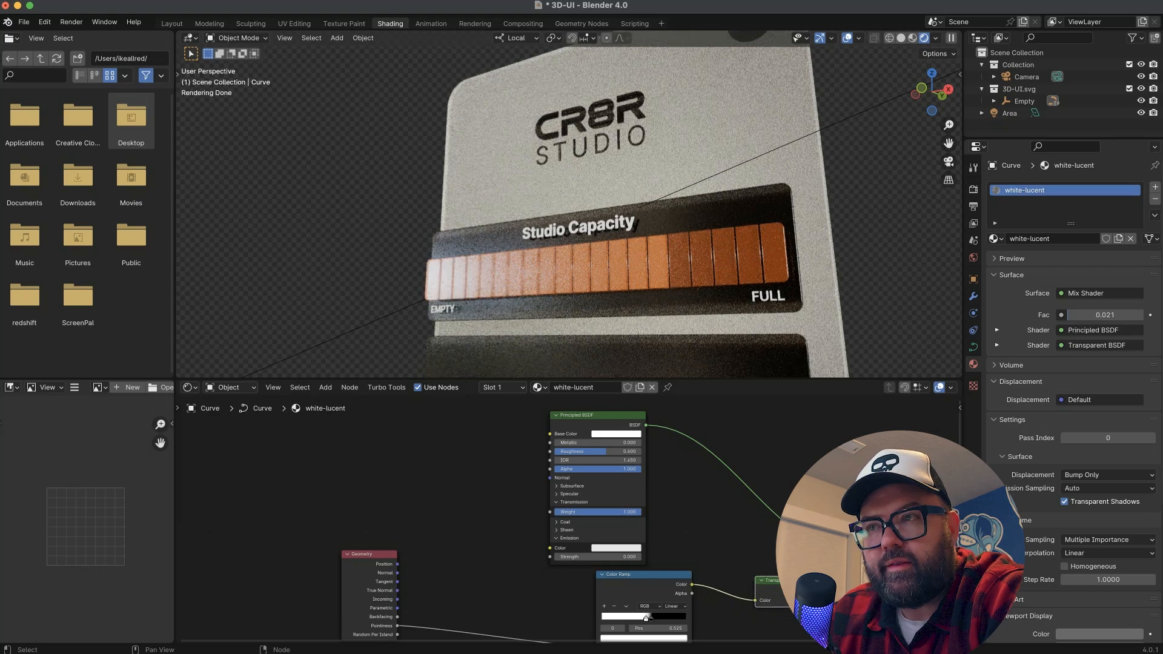
{"action": "left_click_drag", "start_coordinate": [848, 542], "coordinate": [859, 539]}
{"action": "left_click_drag", "start_coordinate": [646, 618], "coordinate": [645, 617]}
{"action": "middle_click_drag", "start_coordinate": [709, 310], "coordinate": [853, 326]}
{"action": "middle_click_drag", "start_coordinate": [648, 245], "coordinate": [774, 236]}
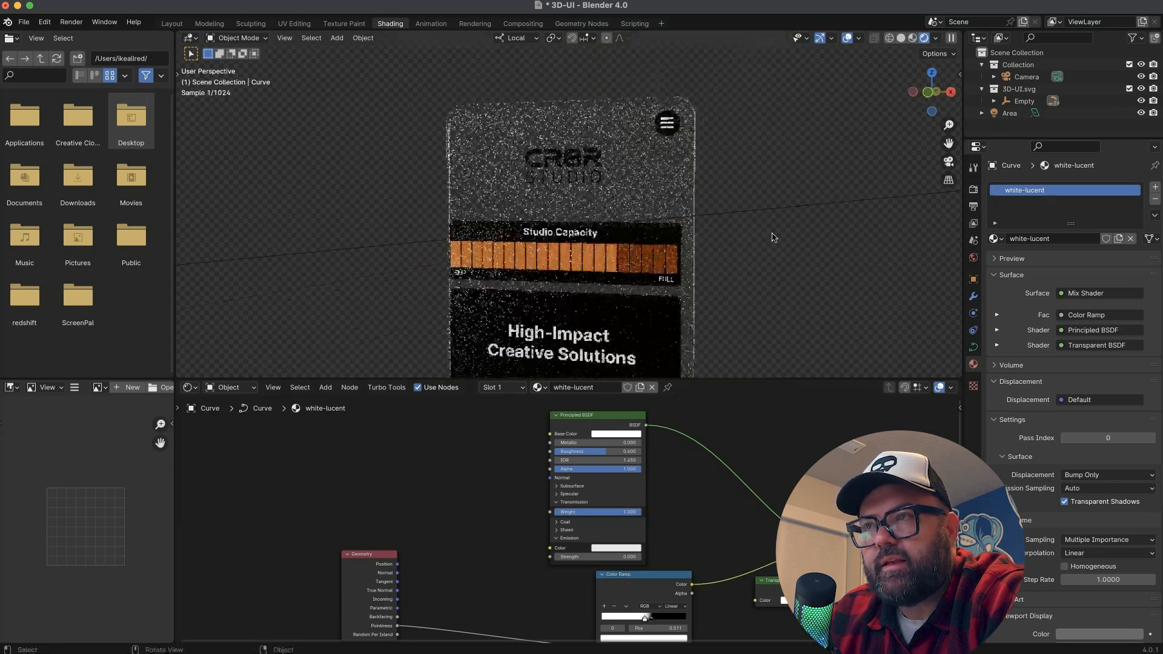
{"action": "scroll", "coordinate": [773, 236], "scroll_direction": "up", "scroll_amount": 4}
{"action": "left_click", "coordinate": [644, 621]}
{"action": "middle_click_drag", "start_coordinate": [654, 340], "coordinate": [594, 305]}
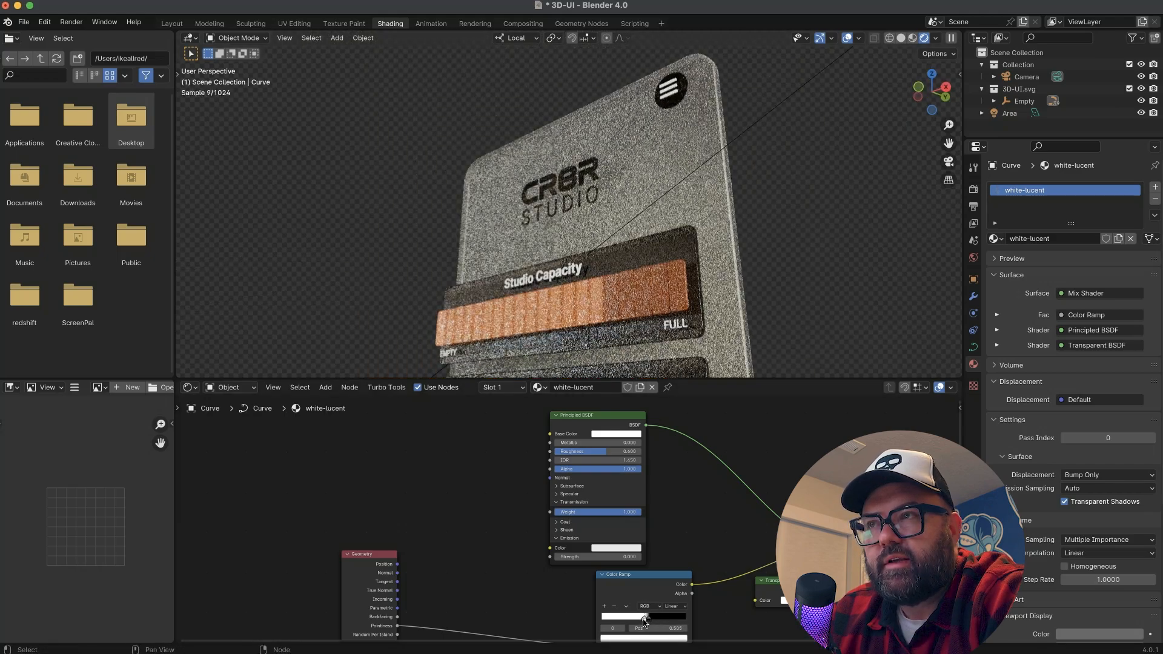
{"action": "middle_click_drag", "start_coordinate": [568, 176], "coordinate": [612, 213]}
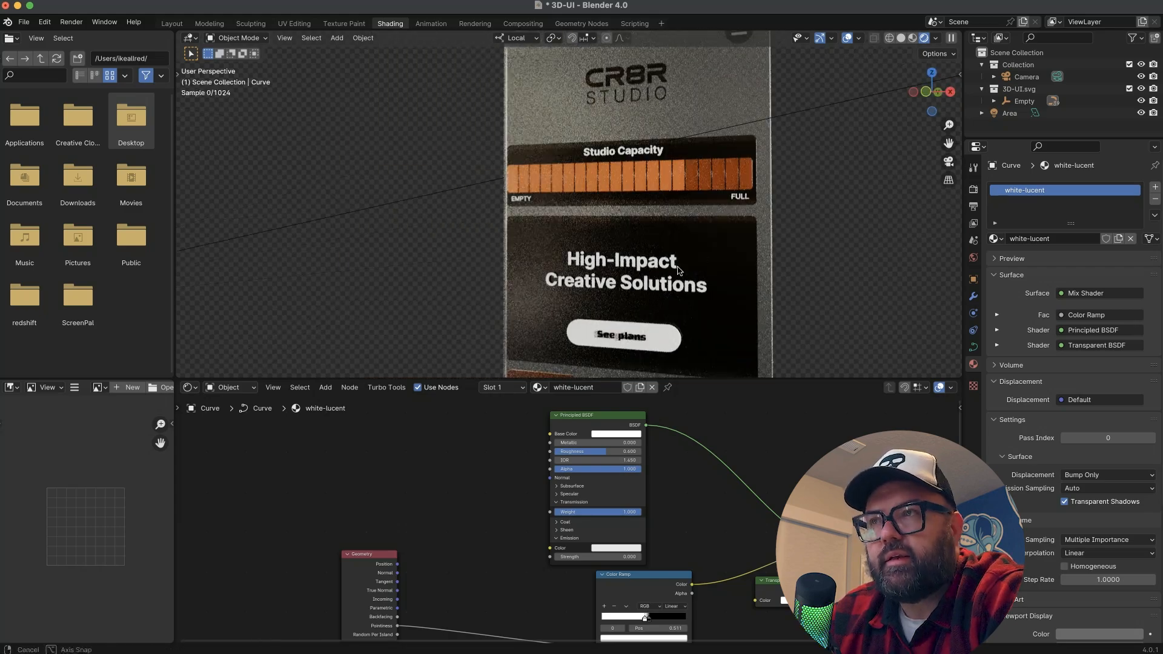
Add a Glossy BSDF to white-lucent, blended with the existing mix through a second Mix Shader with a factor of 0.3.
{"action": "left_click_drag", "start_coordinate": [637, 422], "coordinate": [454, 431]}
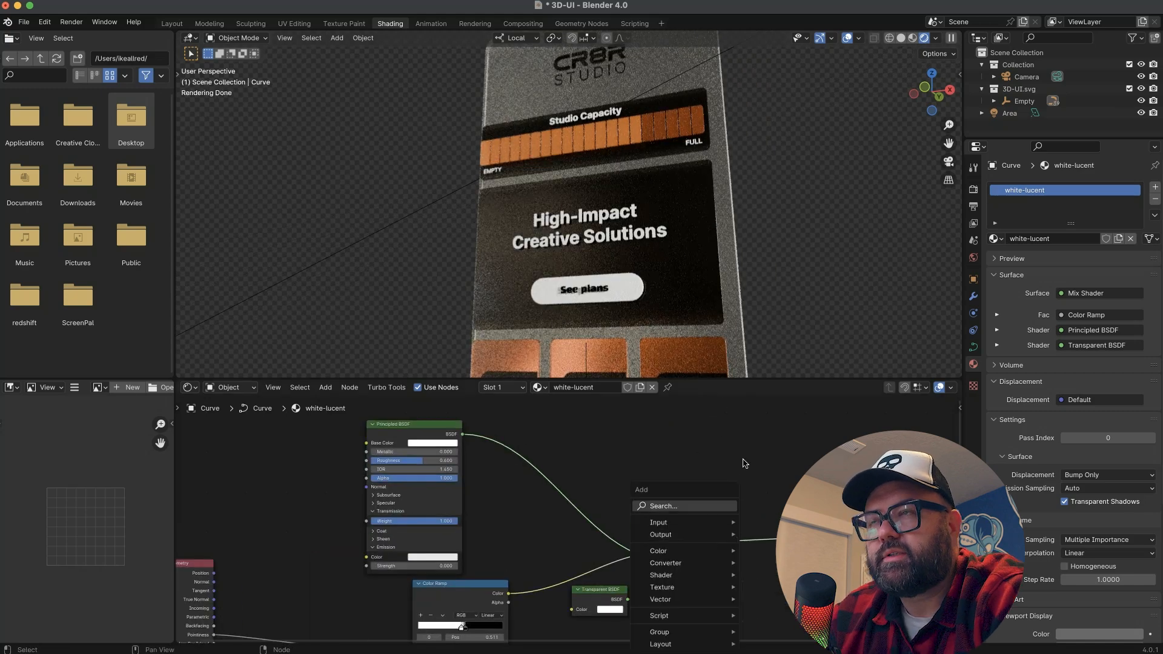
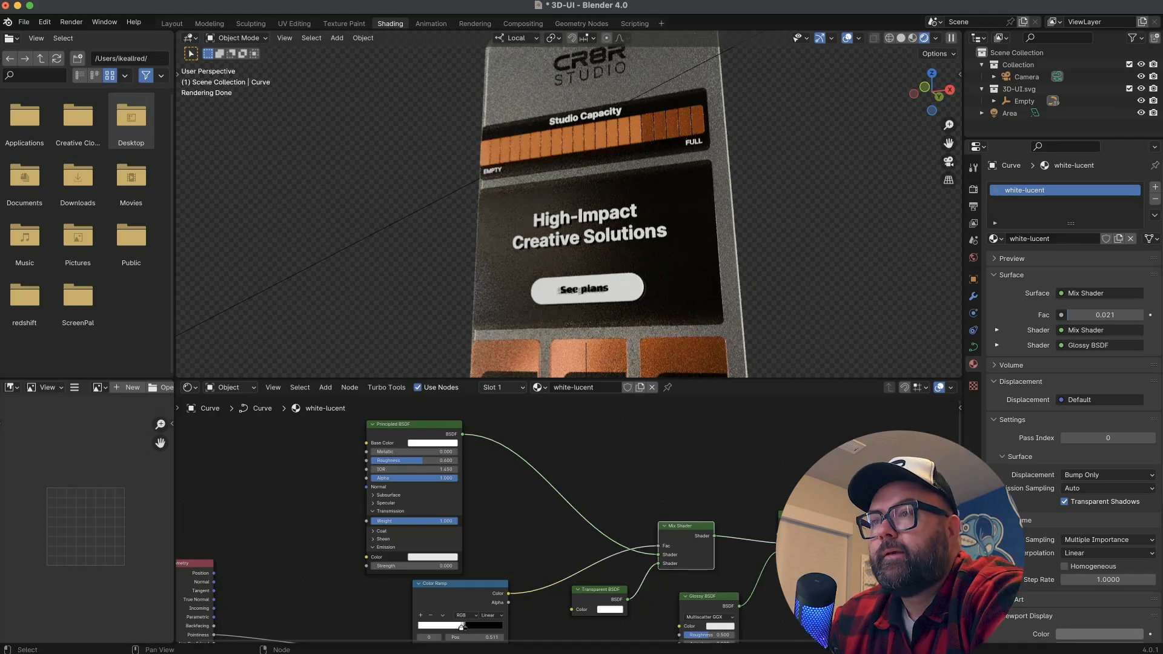
{"action": "middle_click_drag", "start_coordinate": [740, 243], "coordinate": [715, 285]}
{"action": "left_click_drag", "start_coordinate": [810, 534], "coordinate": [805, 535]}
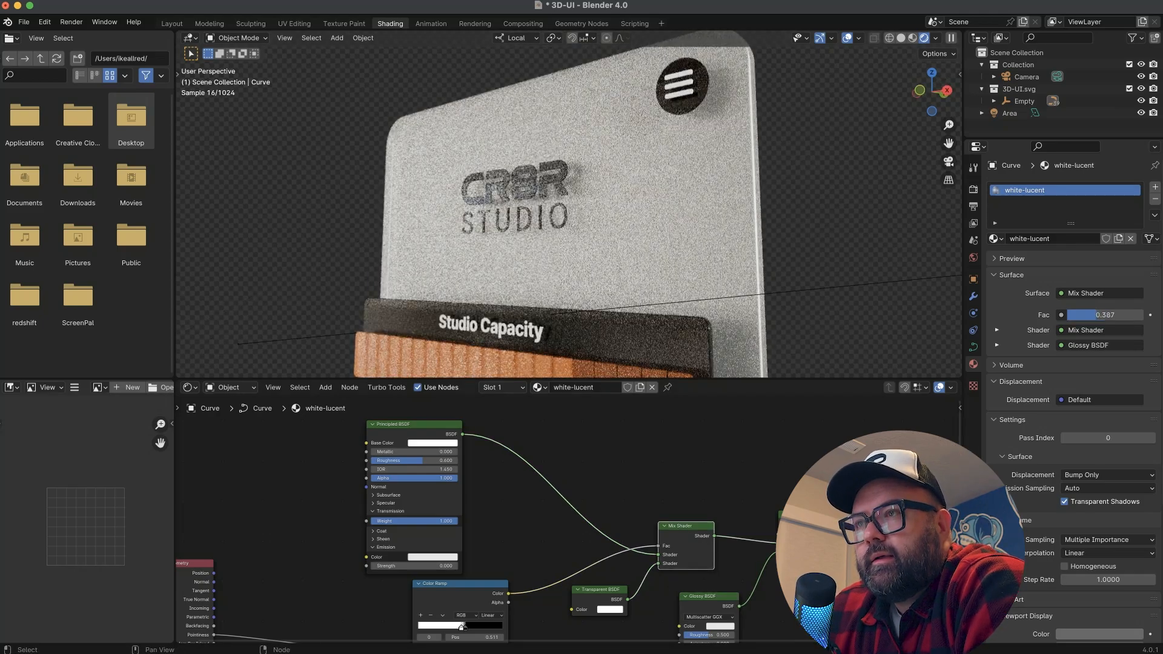
{"action": "scroll", "coordinate": [596, 242], "scroll_direction": "down", "scroll_amount": 5}
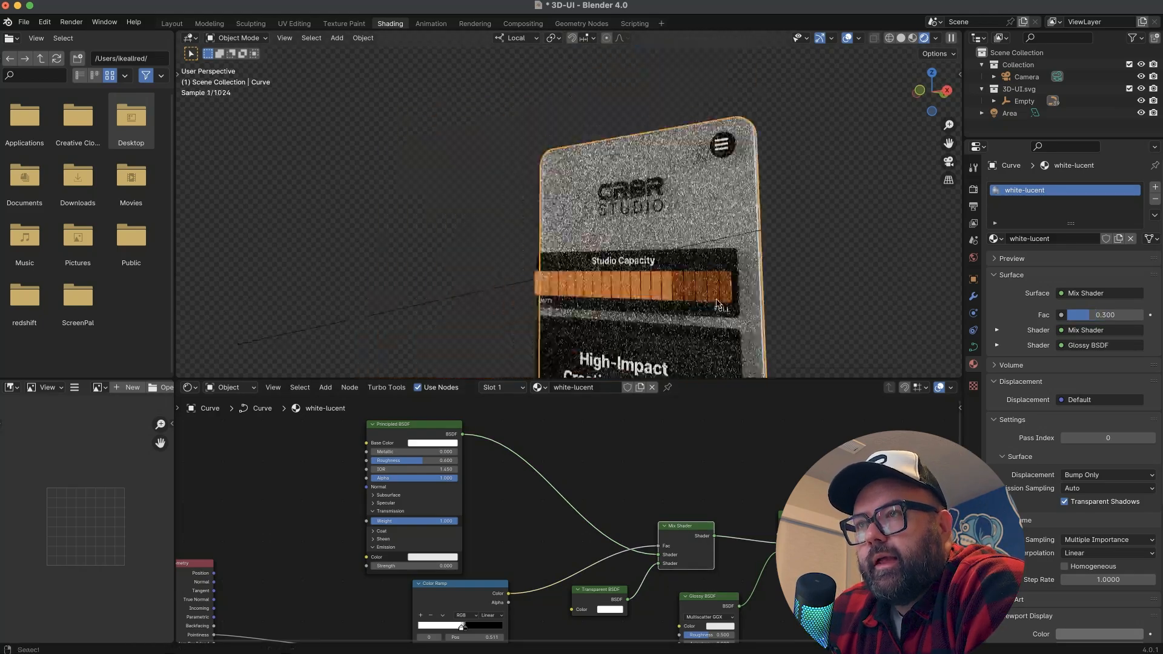
Assign the white-lucent material to the "See plans" button.
{"action": "middle_click_drag", "start_coordinate": [606, 361], "coordinate": [591, 230], "text": "shift"}
{"action": "middle_click_drag", "start_coordinate": [626, 105], "coordinate": [671, 205], "text": "shift"}
{"action": "scroll", "coordinate": [693, 264], "scroll_direction": "down", "scroll_amount": 2}
{"action": "scroll", "coordinate": [693, 265], "scroll_direction": "up", "scroll_amount": 5}
{"action": "left_click", "coordinate": [647, 279]}
{"action": "left_click", "coordinate": [1028, 350]}
Assign white-lucent to the bottom navigation bar panel and make it a separate copy named clear-plastic.
{"action": "middle_click_drag", "start_coordinate": [798, 237], "coordinate": [686, 253]}
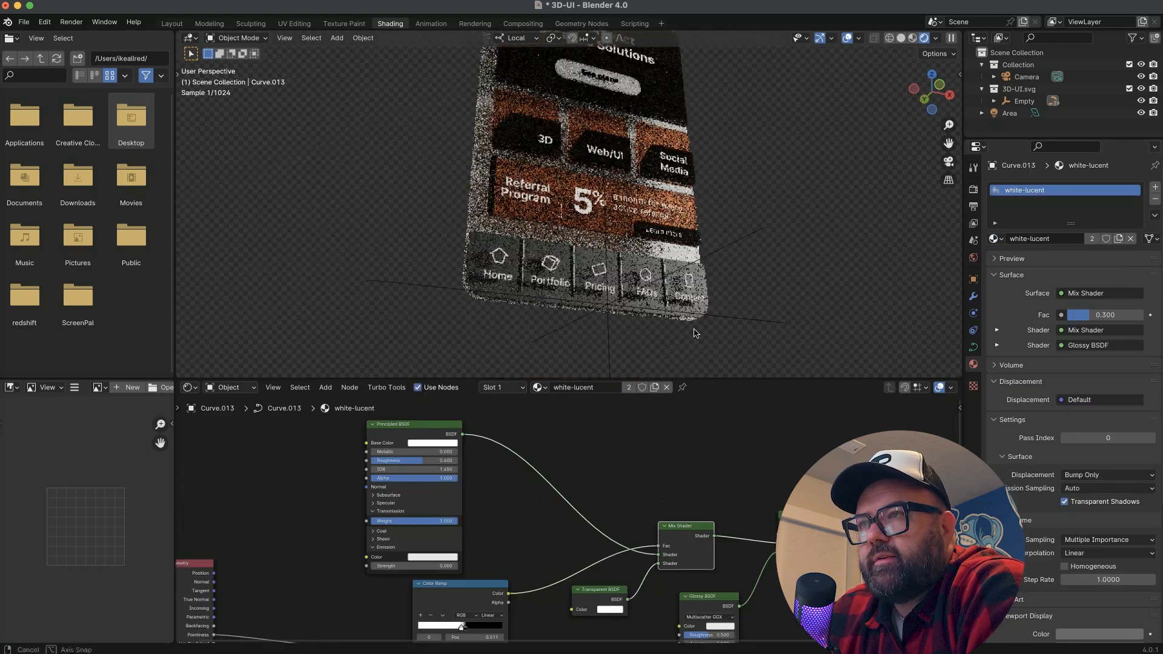
{"action": "middle_click_drag", "start_coordinate": [695, 333], "coordinate": [712, 357]}
{"action": "left_click", "coordinate": [690, 280]}
{"action": "left_click", "coordinate": [709, 266]}
{"action": "left_click", "coordinate": [996, 239]}
{"action": "left_click", "coordinate": [1033, 348]}
{"action": "middle_click_drag", "start_coordinate": [800, 306], "coordinate": [652, 231]}
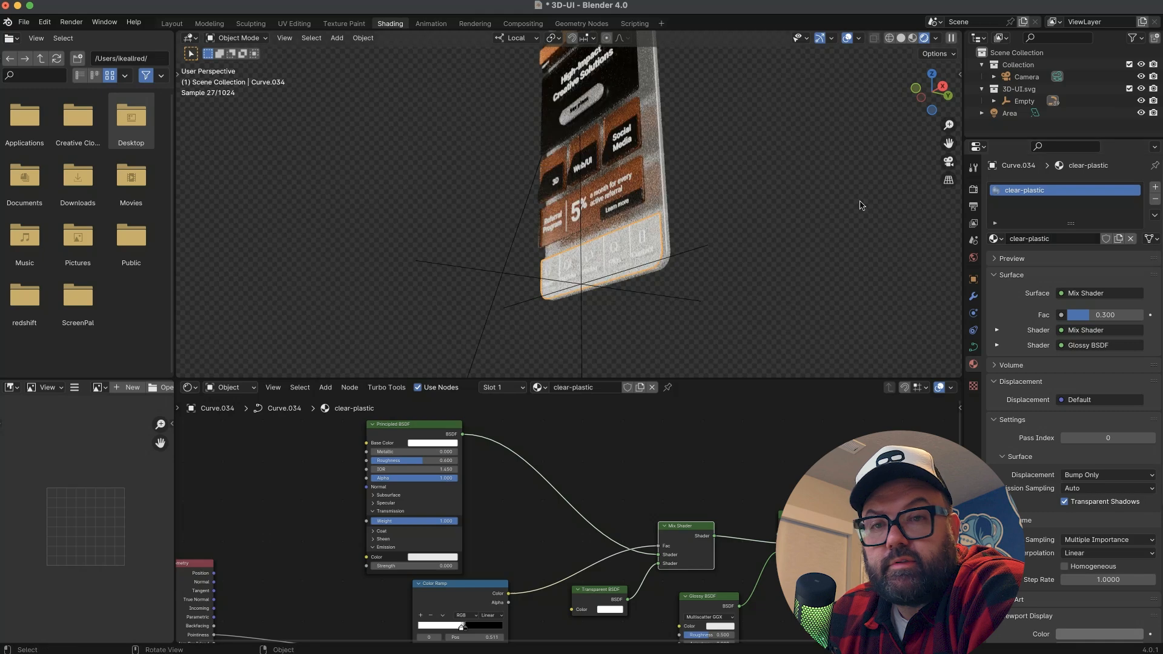
Replace the Transparent BSDF in clear-plastic with a Glass BSDF feeding the first Mix Shader.
{"action": "middle_click_drag", "start_coordinate": [721, 466], "coordinate": [654, 419]}
{"action": "key", "text": "shift+a"}
{"action": "mouse_move", "coordinate": [674, 493]}
{"action": "left_click", "coordinate": [718, 537]}
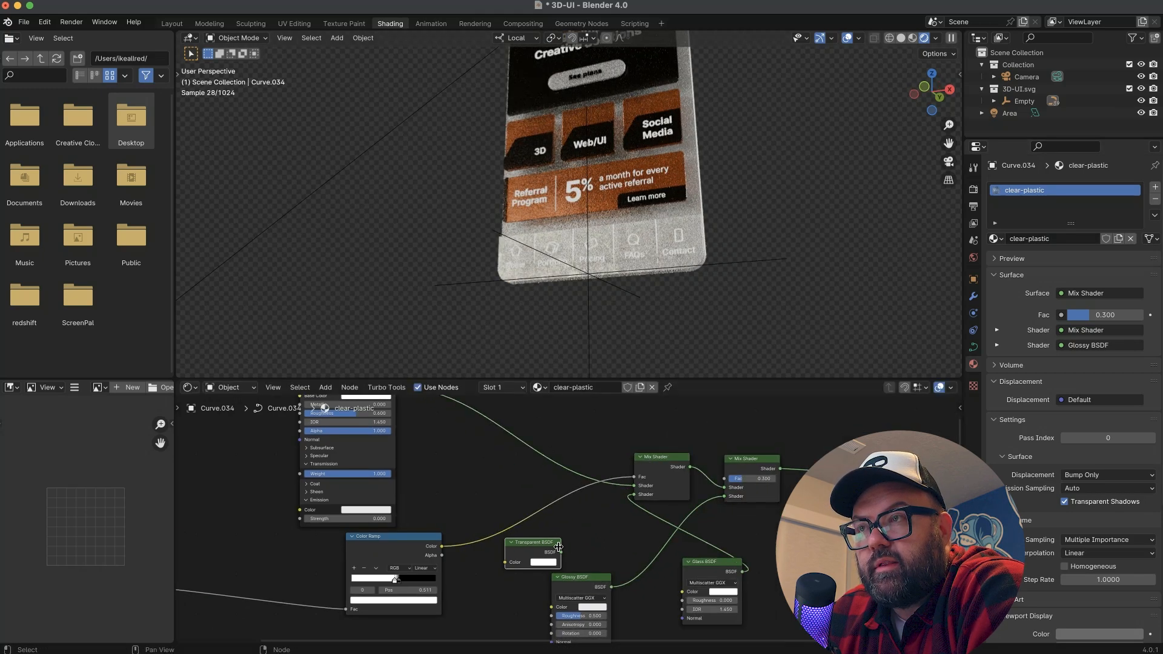
{"action": "key", "text": "x"}
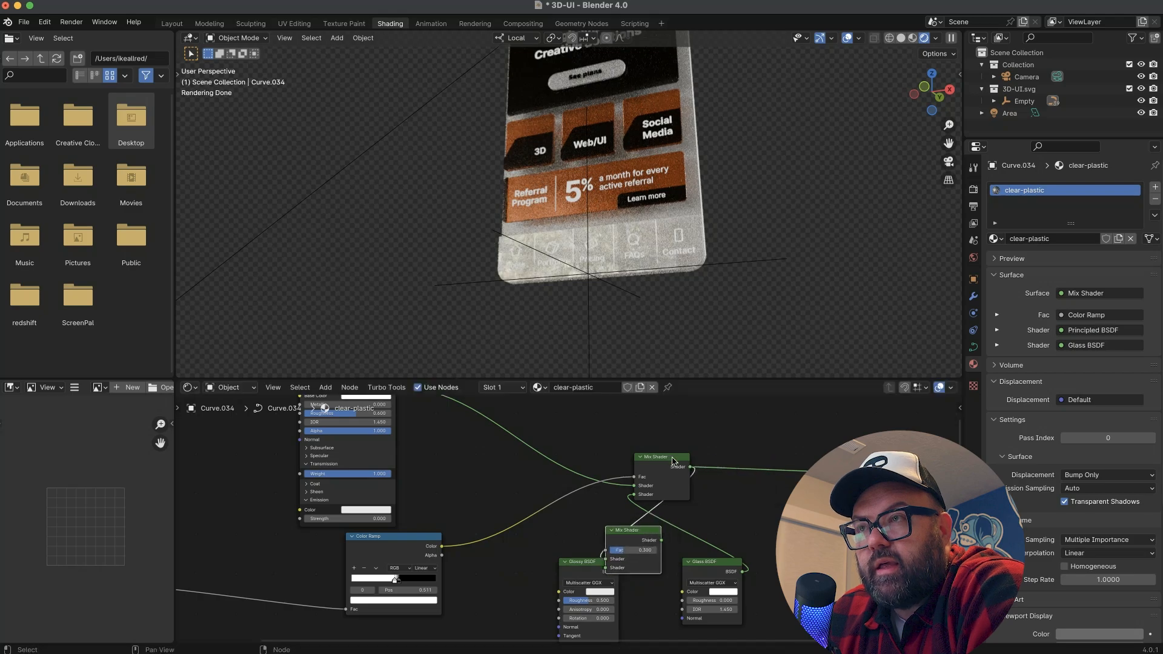
Set the Glass BSDF's roughness to 0.35 and connect it directly to the Material Output's surface.
{"action": "left_click_drag", "start_coordinate": [672, 462], "coordinate": [730, 454]}
{"action": "scroll", "coordinate": [682, 211], "scroll_direction": "up", "scroll_amount": 6}
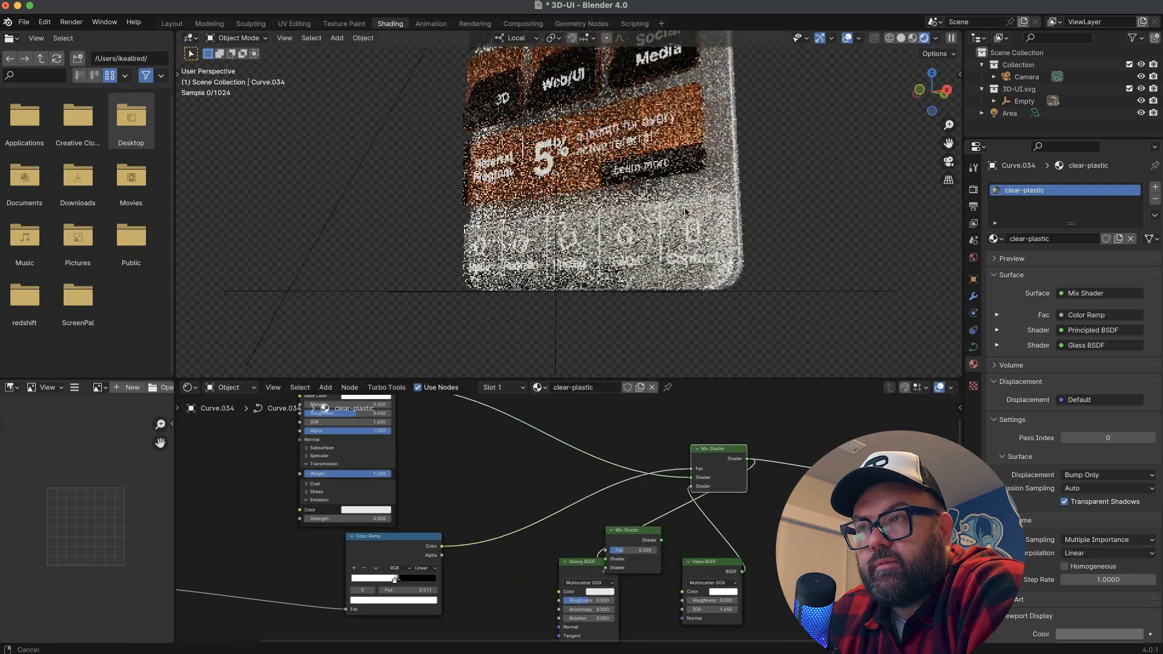
{"action": "middle_click_drag", "start_coordinate": [635, 309], "coordinate": [659, 273]}
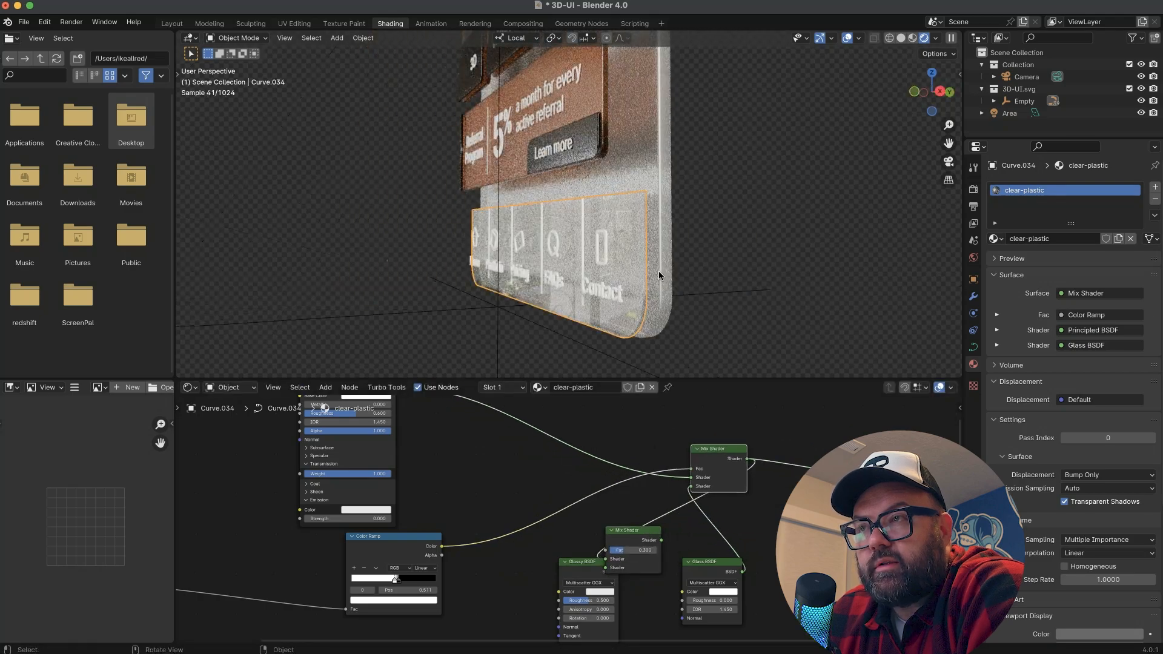
{"action": "left_click_drag", "start_coordinate": [715, 449], "coordinate": [767, 446]}
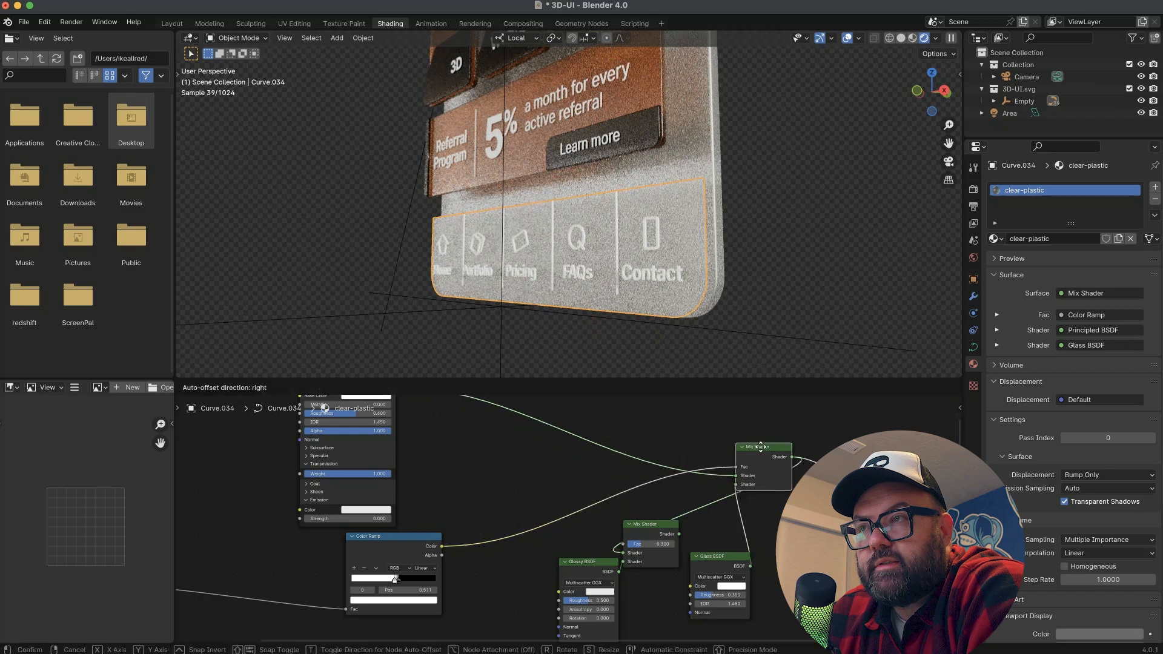
{"action": "left_click_drag", "start_coordinate": [750, 566], "coordinate": [842, 479]}
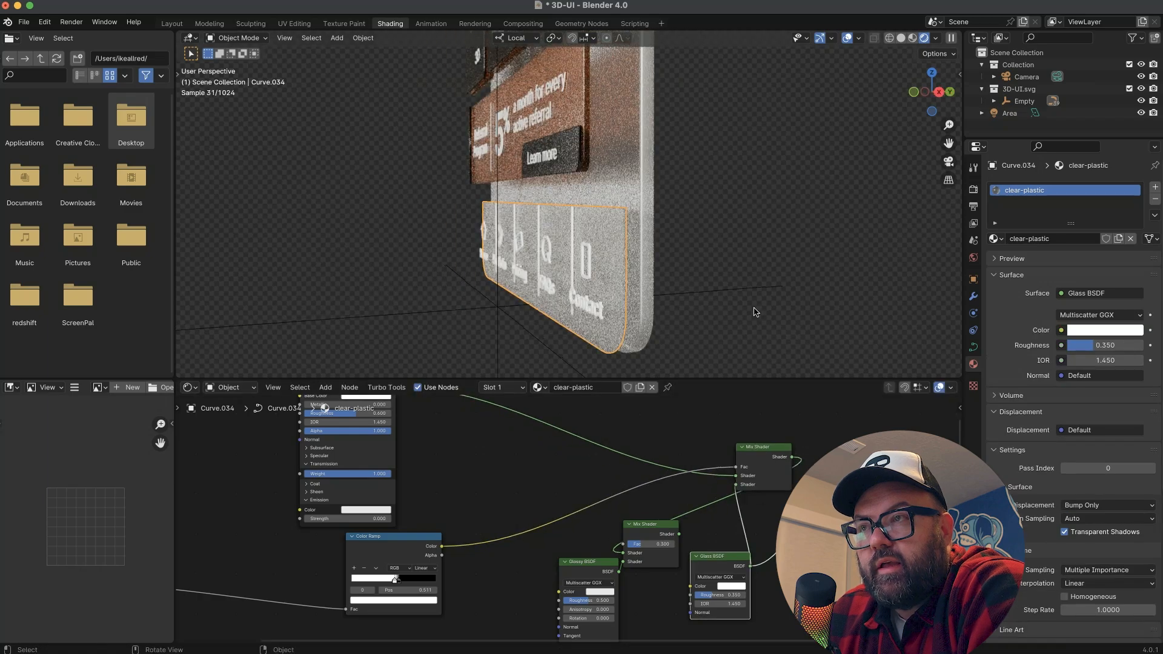
{"action": "middle_click_drag", "start_coordinate": [755, 312], "coordinate": [597, 295]}
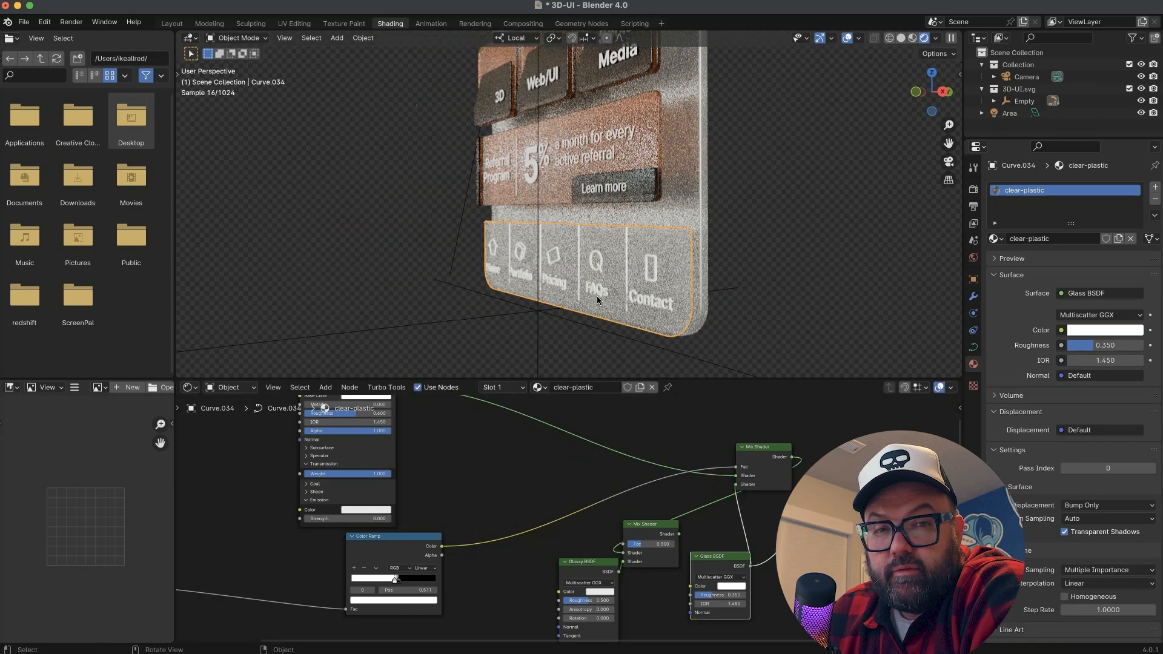
Save the file and set the Glass BSDF's roughness in clear-plastic to 0.1.
{"action": "key", "text": "super+s"}
{"action": "left_click_drag", "start_coordinate": [774, 449], "coordinate": [798, 451]}
{"action": "left_click_drag", "start_coordinate": [710, 597], "coordinate": [698, 599]}
{"action": "scroll", "coordinate": [1078, 364], "scroll_direction": "down", "scroll_amount": 8}
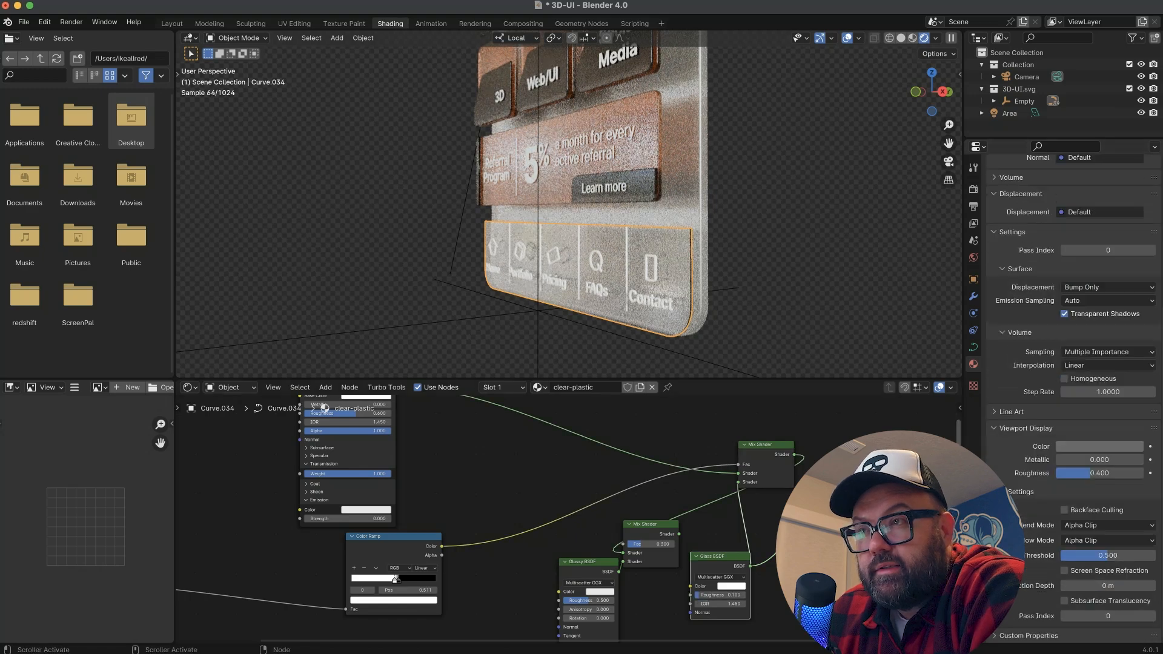
Delete the Glossy BSDF and both Mix Shader nodes from clear-plastic and rearrange the remaining nodes.
{"action": "scroll", "coordinate": [695, 522], "scroll_direction": "down", "scroll_amount": 6}
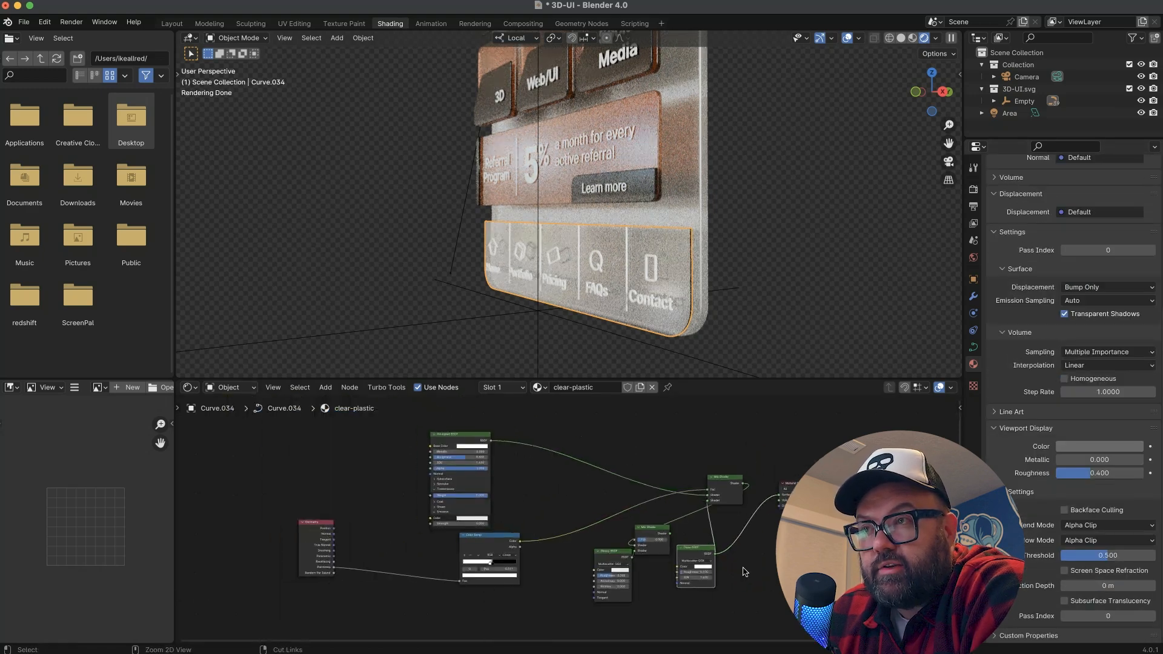
{"action": "scroll", "coordinate": [695, 522], "scroll_direction": "up", "scroll_amount": 2}
{"action": "left_click_drag", "start_coordinate": [227, 513], "coordinate": [396, 534]}
{"action": "scroll", "coordinate": [534, 498], "scroll_direction": "up", "scroll_amount": 6}
{"action": "middle_click_drag", "start_coordinate": [535, 498], "coordinate": [498, 468]}
{"action": "scroll", "coordinate": [498, 468], "scroll_direction": "down", "scroll_amount": 11}
{"action": "left_click_drag", "start_coordinate": [427, 407], "coordinate": [490, 428]}
{"action": "scroll", "coordinate": [593, 525], "scroll_direction": "up", "scroll_amount": 9}
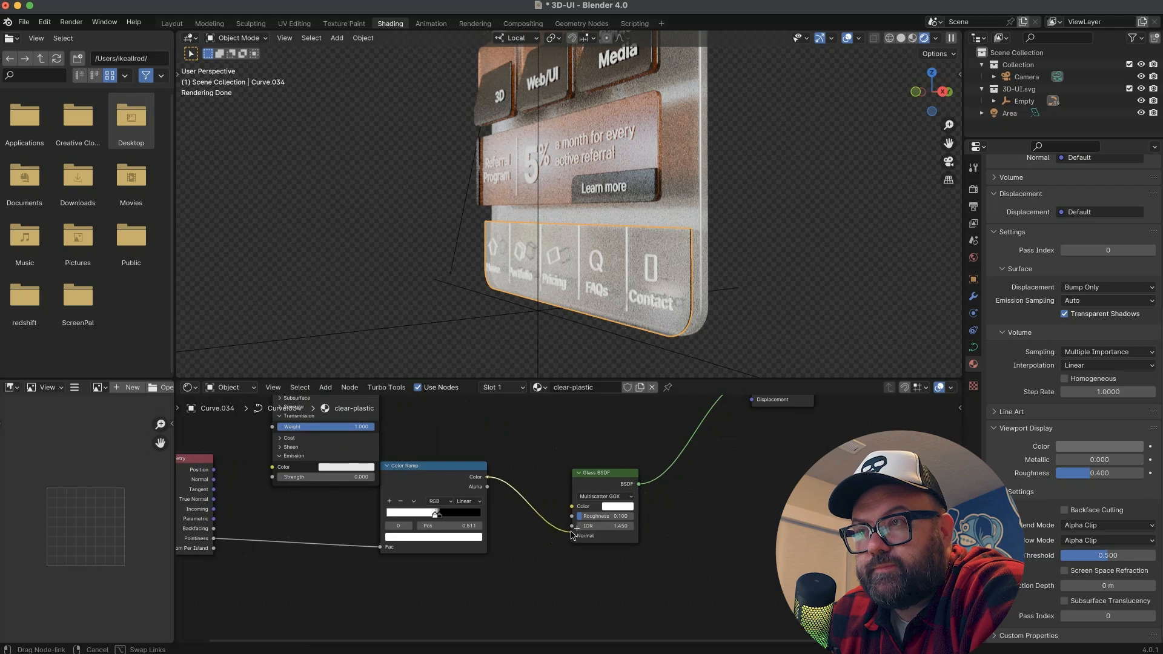
{"action": "middle_click_drag", "start_coordinate": [582, 335], "coordinate": [573, 324]}
{"action": "key", "text": "Home"}
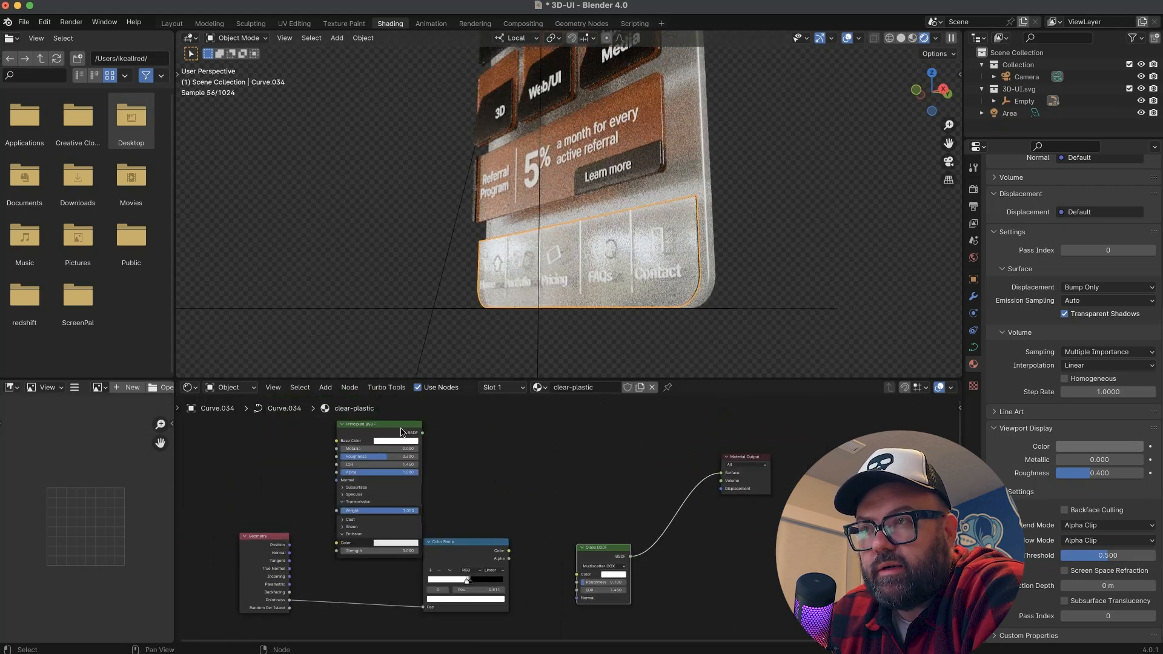
Blend the Principled BSDF and Glass BSDF through a new Mix Shader, with the Color Ramp driving its factor.
{"action": "left_click", "coordinate": [682, 478]}
{"action": "left_click", "coordinate": [682, 485]}
{"action": "left_click_drag", "start_coordinate": [654, 497], "coordinate": [654, 493]}
{"action": "left_click_drag", "start_coordinate": [535, 424], "coordinate": [460, 510]}
{"action": "middle_click_drag", "start_coordinate": [521, 546], "coordinate": [483, 427]}
{"action": "left_click_drag", "start_coordinate": [473, 543], "coordinate": [616, 476]}
Flip the Color Ramp in the clear-plastic material.
{"action": "left_click", "coordinate": [414, 562]}
{"action": "left_click", "coordinate": [445, 577]}
{"action": "mouse_move", "coordinate": [566, 309]}
{"action": "middle_mouse_down"}
{"action": "mouse_move", "coordinate": [515, 312]}
{"action": "mouse_move", "coordinate": [570, 303]}
{"action": "middle_mouse_up"}
{"action": "scroll", "coordinate": [569, 303], "scroll_direction": "up", "scroll_amount": 3}
{"action": "left_click", "coordinate": [973, 349]}
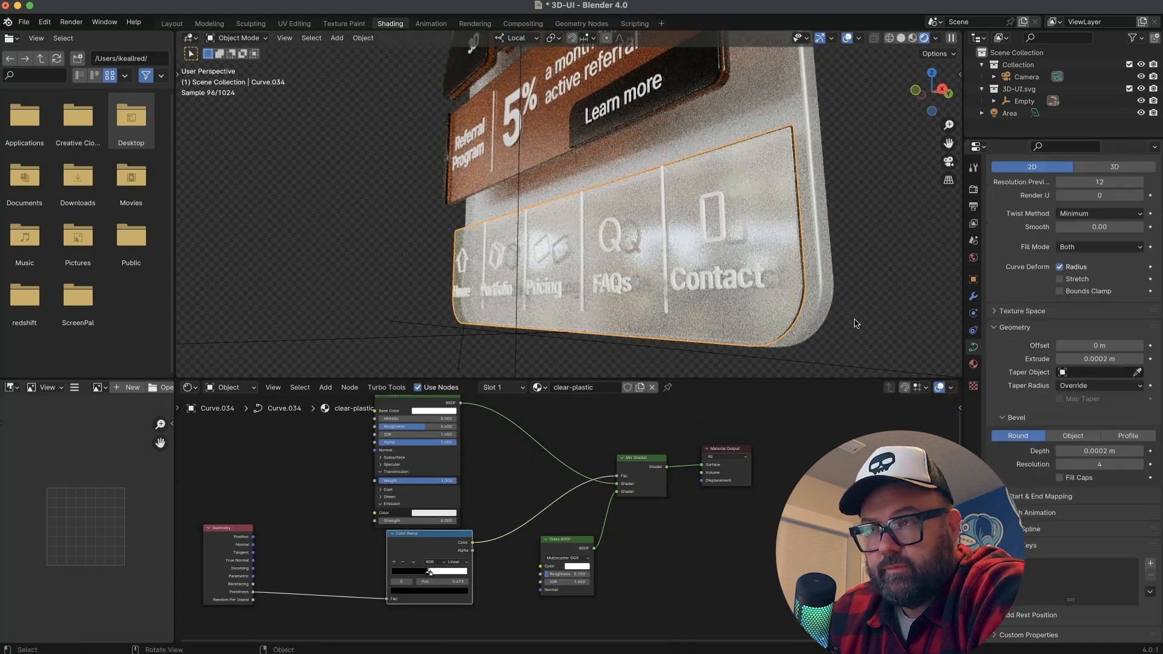
Spread the Color Ramp's black and white stops apart and set the Principled BSDF's roughness to 0.
{"action": "left_click_drag", "start_coordinate": [426, 574], "coordinate": [422, 573]}
{"action": "left_click_drag", "start_coordinate": [431, 573], "coordinate": [437, 574]}
{"action": "left_click_drag", "start_coordinate": [434, 427], "coordinate": [382, 426]}
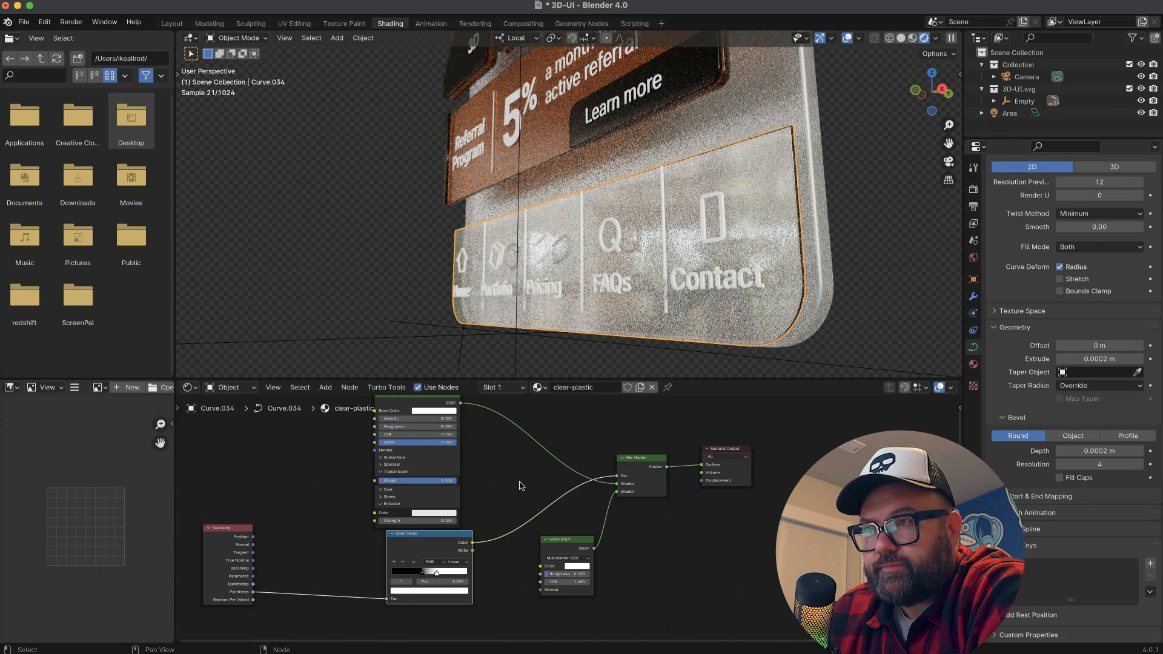
{"action": "middle_click_drag", "start_coordinate": [597, 251], "coordinate": [580, 269]}
Add a Transparent BSDF and blend it with the existing mix through a second Mix Shader driven by the Color Ramp.
{"action": "left_click_drag", "start_coordinate": [722, 450], "coordinate": [774, 452]}
{"action": "left_click_drag", "start_coordinate": [669, 607], "coordinate": [577, 447]}
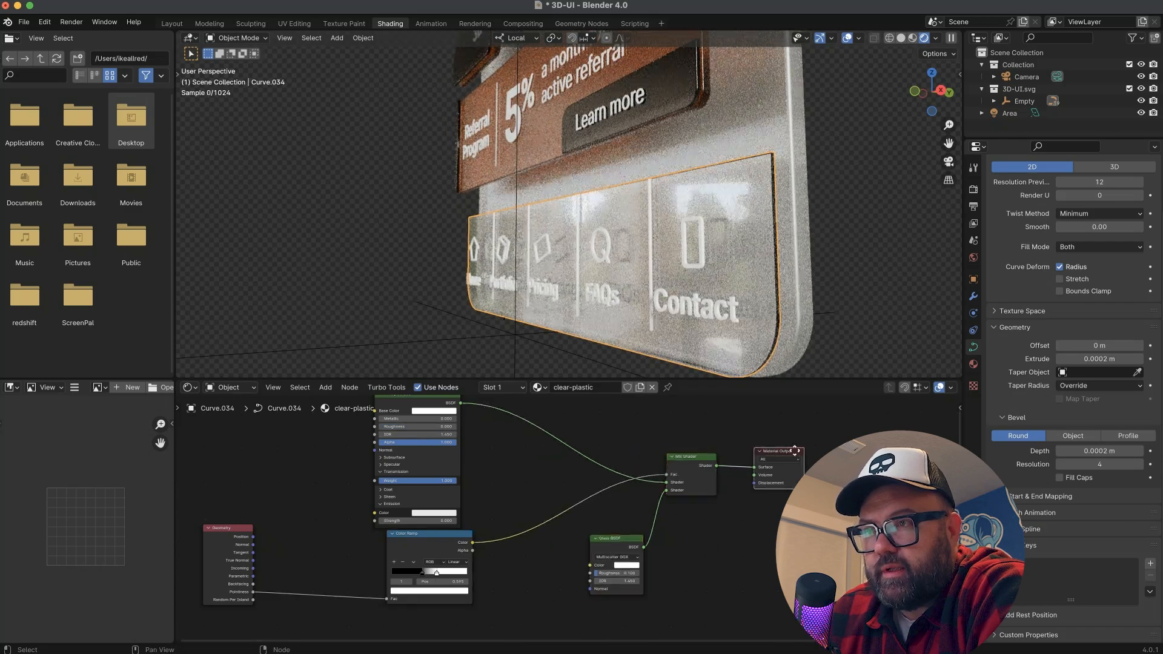
{"action": "left_click_drag", "start_coordinate": [794, 450], "coordinate": [860, 454]}
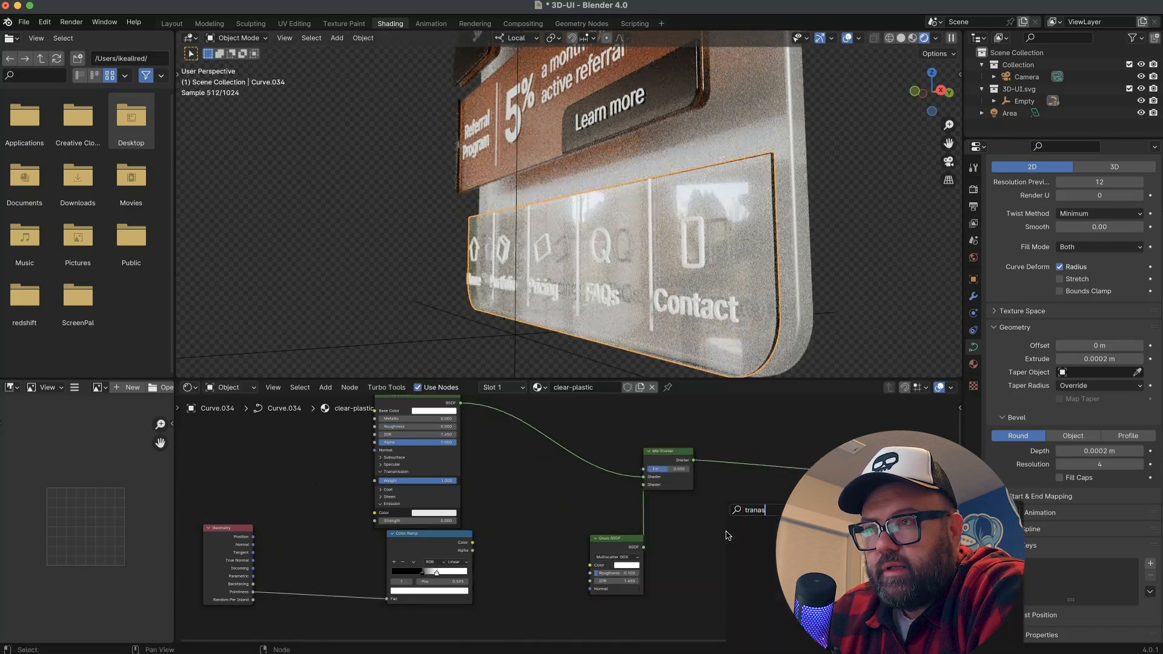
{"action": "left_click", "coordinate": [672, 480]}
{"action": "key", "text": "shift+d"}
{"action": "left_click", "coordinate": [759, 490]}
{"action": "left_click_drag", "start_coordinate": [758, 497], "coordinate": [761, 497]}
{"action": "left_click_drag", "start_coordinate": [473, 543], "coordinate": [761, 480]}
{"action": "mouse_move", "coordinate": [597, 362]}
{"action": "middle_mouse_down"}
{"action": "mouse_move", "coordinate": [600, 345]}
{"action": "mouse_move", "coordinate": [613, 363]}
{"action": "middle_mouse_up"}
Reposition the Color Ramp and Glass BSDF nodes in clear-plastic and flip the Color Ramp again.
{"action": "left_click_drag", "start_coordinate": [429, 533], "coordinate": [497, 544]}
{"action": "left_click_drag", "start_coordinate": [607, 538], "coordinate": [542, 487]}
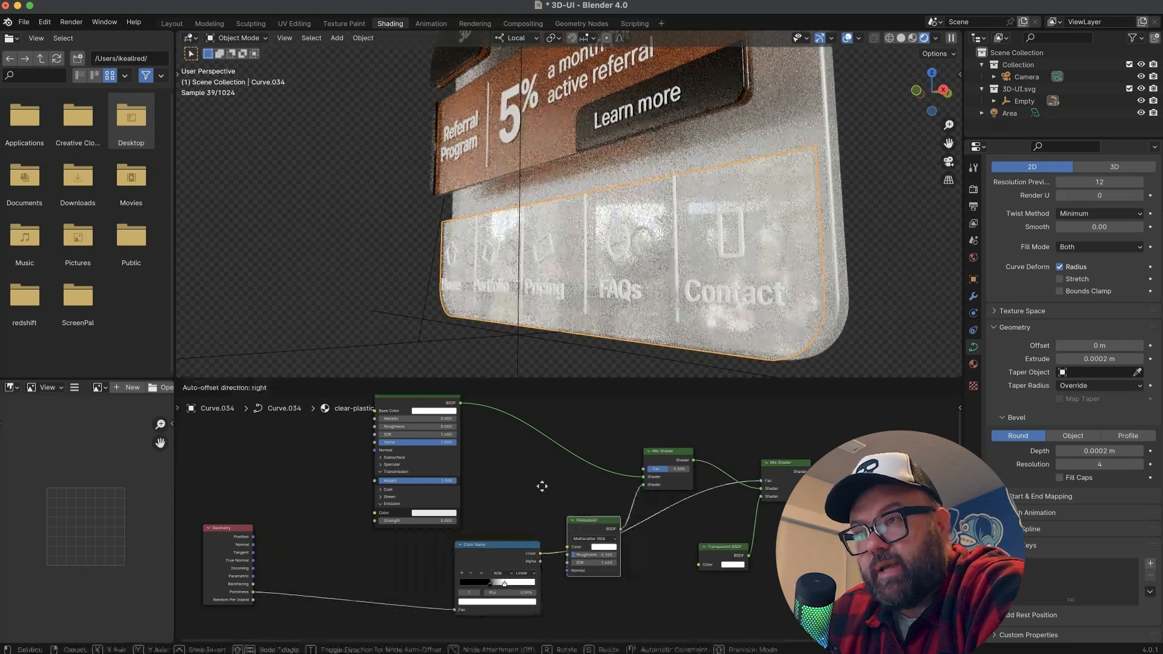
{"action": "left_click", "coordinate": [591, 570]}
{"action": "left_click_drag", "start_coordinate": [589, 591], "coordinate": [594, 563]}
{"action": "left_click", "coordinate": [566, 580]}
{"action": "left_click", "coordinate": [585, 593]}
Try the black-trans material on the Pricing item in the navigation bar.
{"action": "middle_click_drag", "start_coordinate": [606, 297], "coordinate": [633, 278]}
{"action": "scroll", "coordinate": [601, 285], "scroll_direction": "up", "scroll_amount": 6}
{"action": "left_click", "coordinate": [600, 285]}
{"action": "left_click", "coordinate": [974, 364]}
{"action": "left_click", "coordinate": [995, 180]}
{"action": "left_click", "coordinate": [868, 254]}
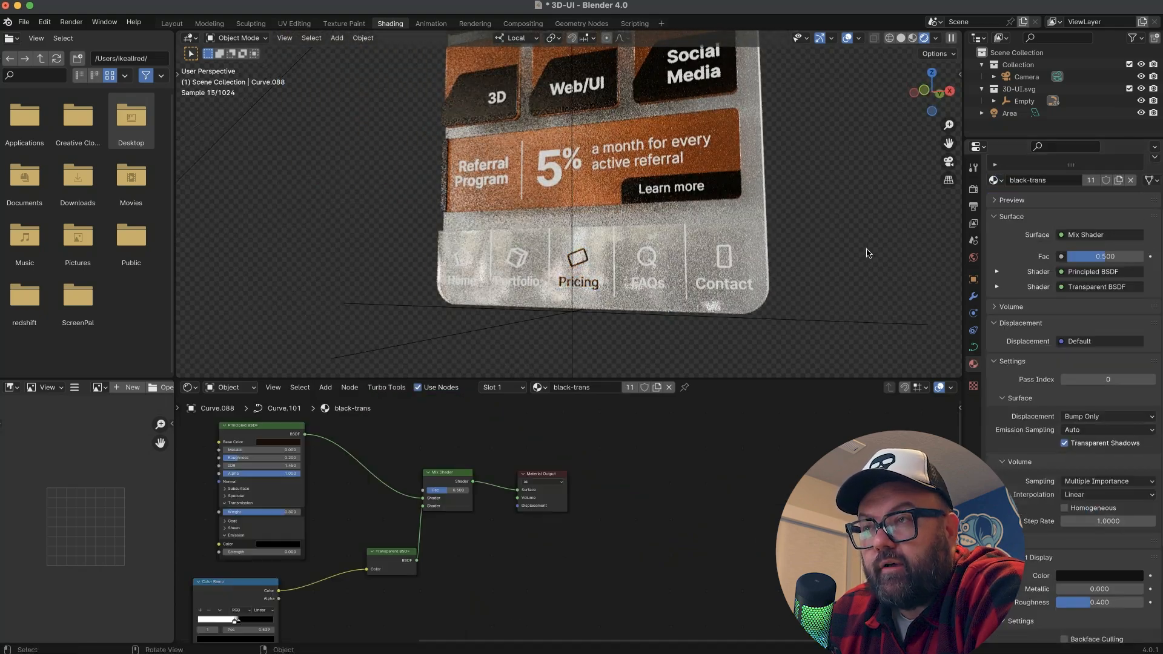
Assign the black material to the remaining light navigation bar items and a divider line.
{"action": "left_click", "coordinate": [521, 275]}
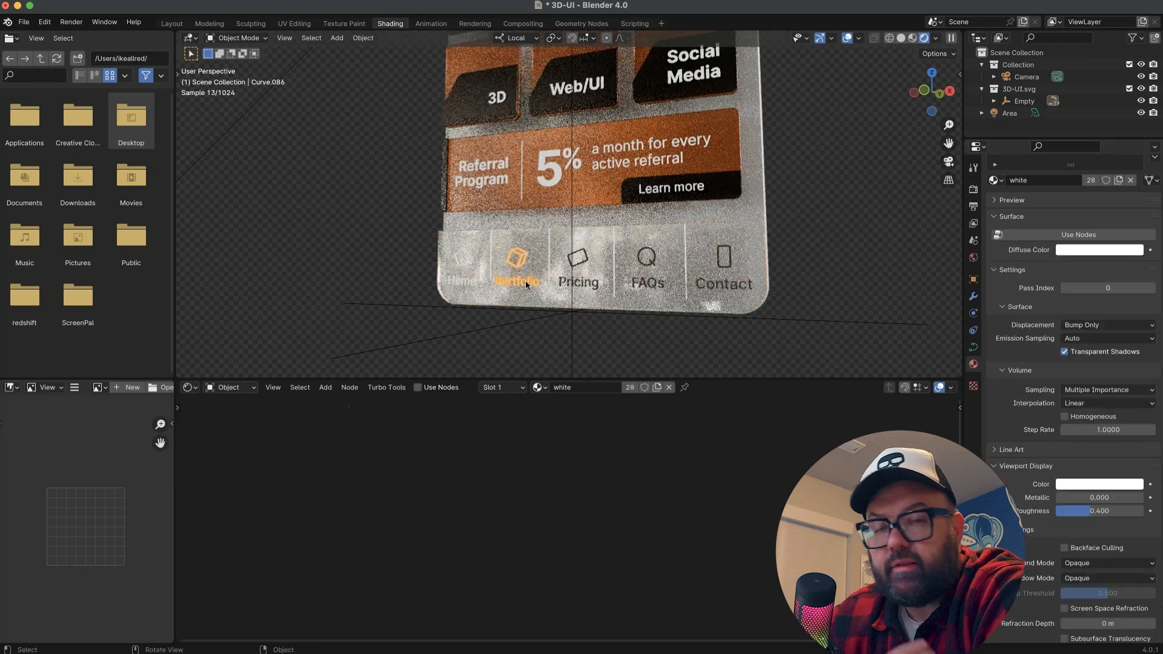
{"action": "left_click", "coordinate": [466, 280]}
{"action": "left_click", "coordinate": [995, 181]}
{"action": "left_click", "coordinate": [1015, 197]}
{"action": "left_click", "coordinate": [685, 261]}
{"action": "left_click", "coordinate": [996, 180]}
{"action": "left_click", "coordinate": [1015, 197]}
{"action": "middle_click_drag", "start_coordinate": [812, 212], "coordinate": [831, 241]}
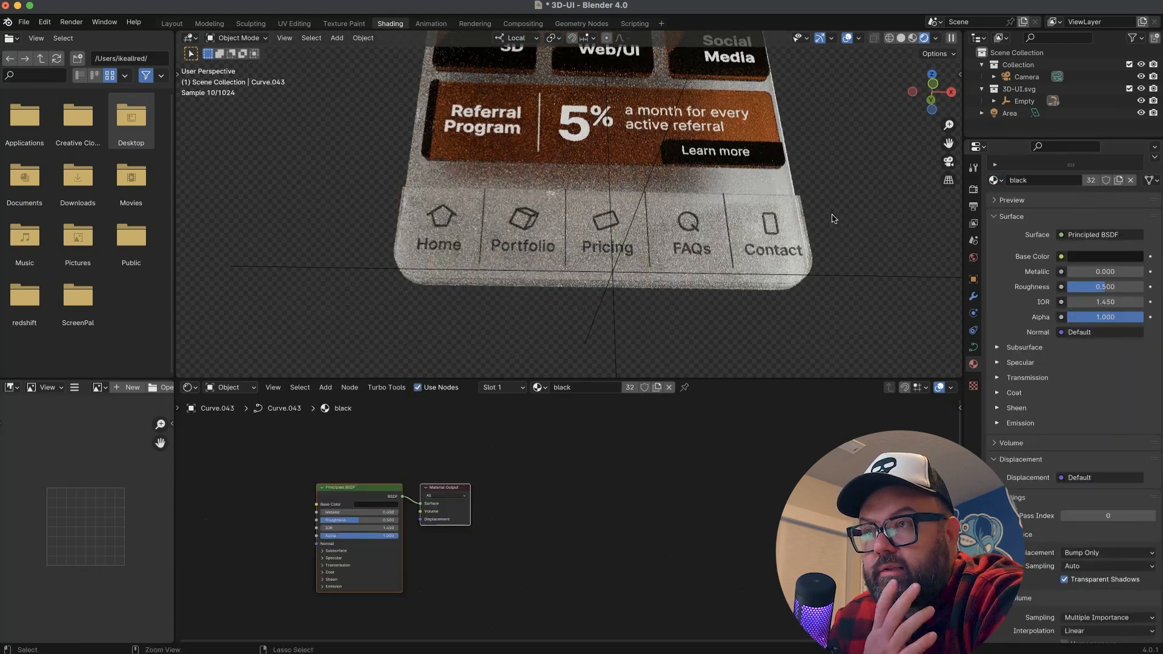
Switch to the camera's view with the camera locked to the view, and orbit it to frame the phone screen.
{"action": "scroll", "coordinate": [831, 242], "scroll_direction": "down", "scroll_amount": 6}
{"action": "middle_click_drag", "start_coordinate": [749, 278], "coordinate": [661, 206]}
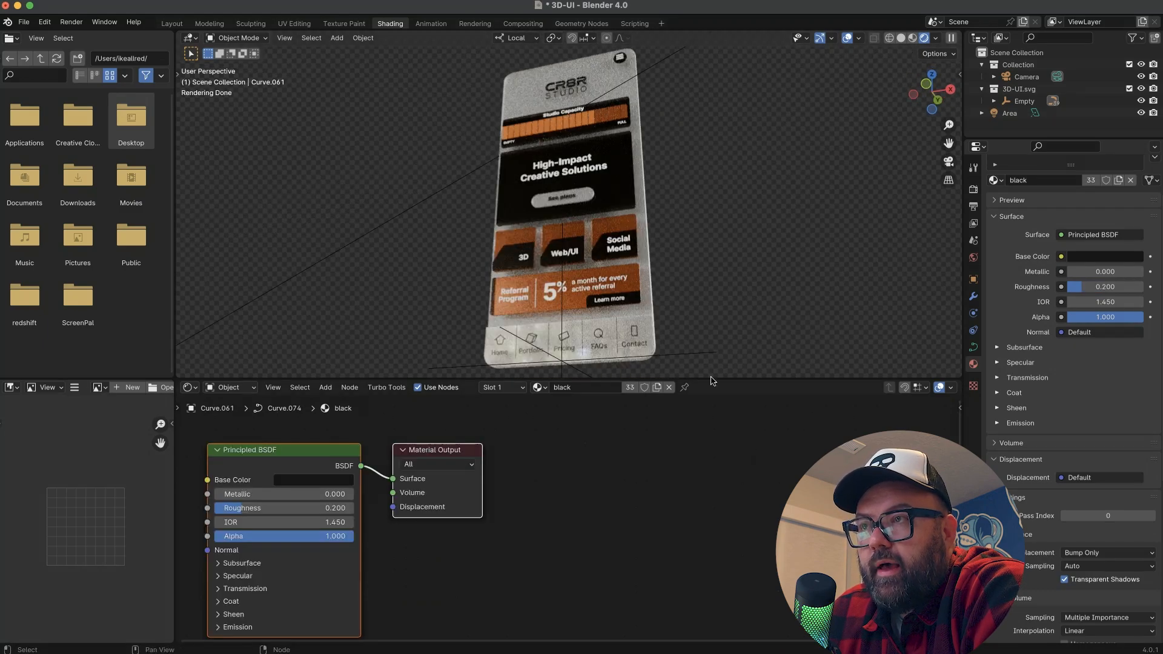
{"action": "left_click", "coordinate": [1025, 77]}
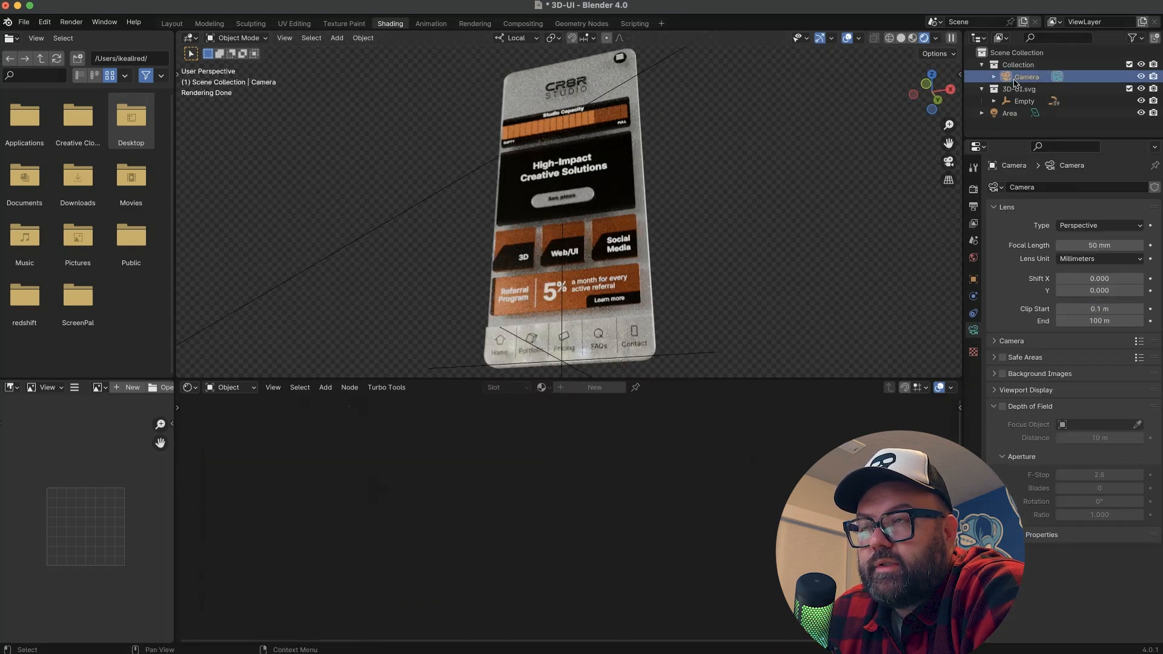
{"action": "key", "text": "KP_0"}
{"action": "key", "text": "n"}
{"action": "middle_click_drag", "start_coordinate": [491, 163], "coordinate": [570, 200]}
{"action": "left_click", "coordinate": [535, 218]}
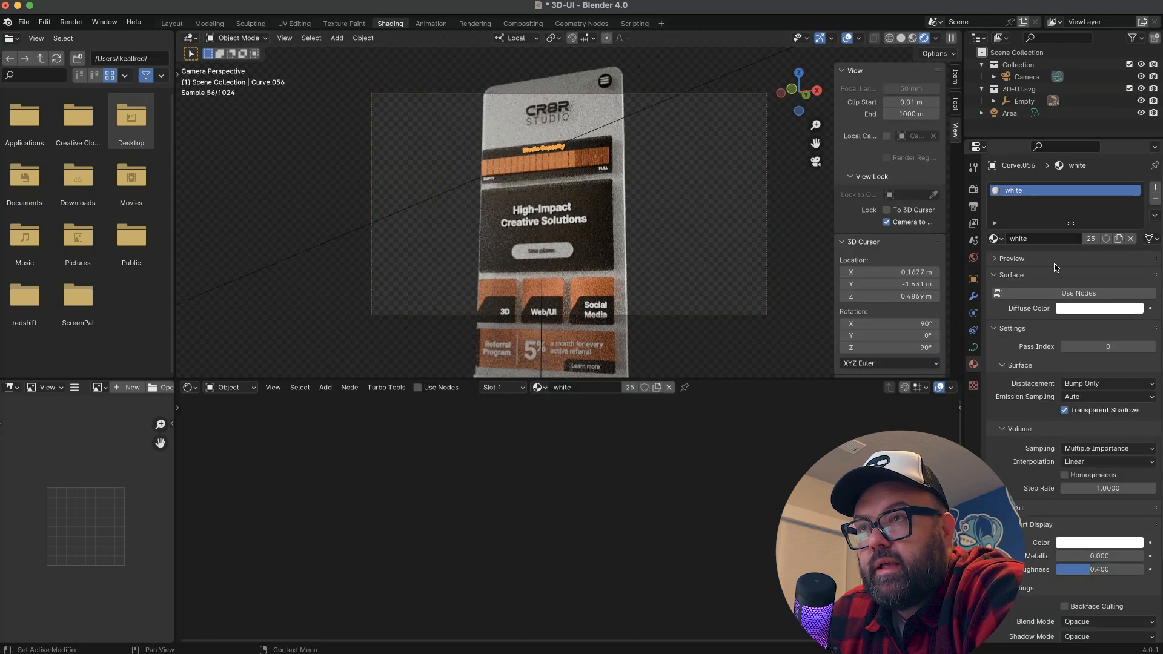
Move the Empty with the UI into Collection and remove the 3D-UI.svg collection.
{"action": "left_click", "coordinate": [1024, 77]}
{"action": "left_click_drag", "start_coordinate": [1024, 101], "coordinate": [1023, 69]}
{"action": "key", "text": "super+z"}
{"action": "right_click", "coordinate": [1018, 101]}
{"action": "left_click", "coordinate": [1025, 166]}
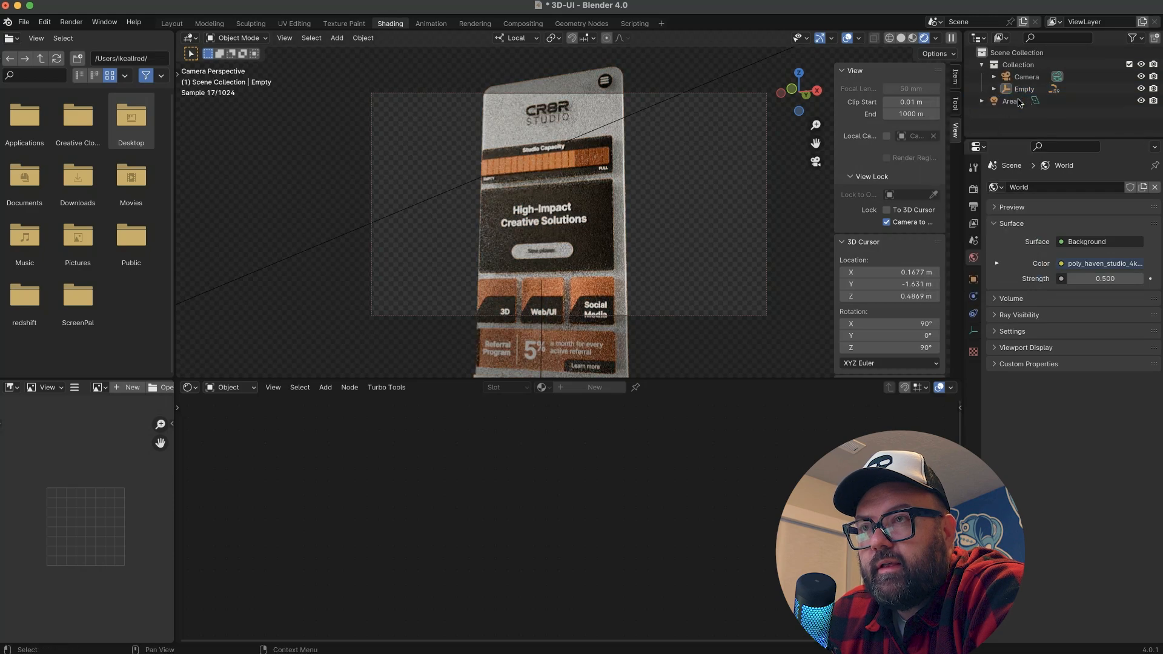
Set the camera's focal length to 80 mm and pull the camera back to reframe the phone screen.
{"action": "left_click", "coordinate": [1027, 77]}
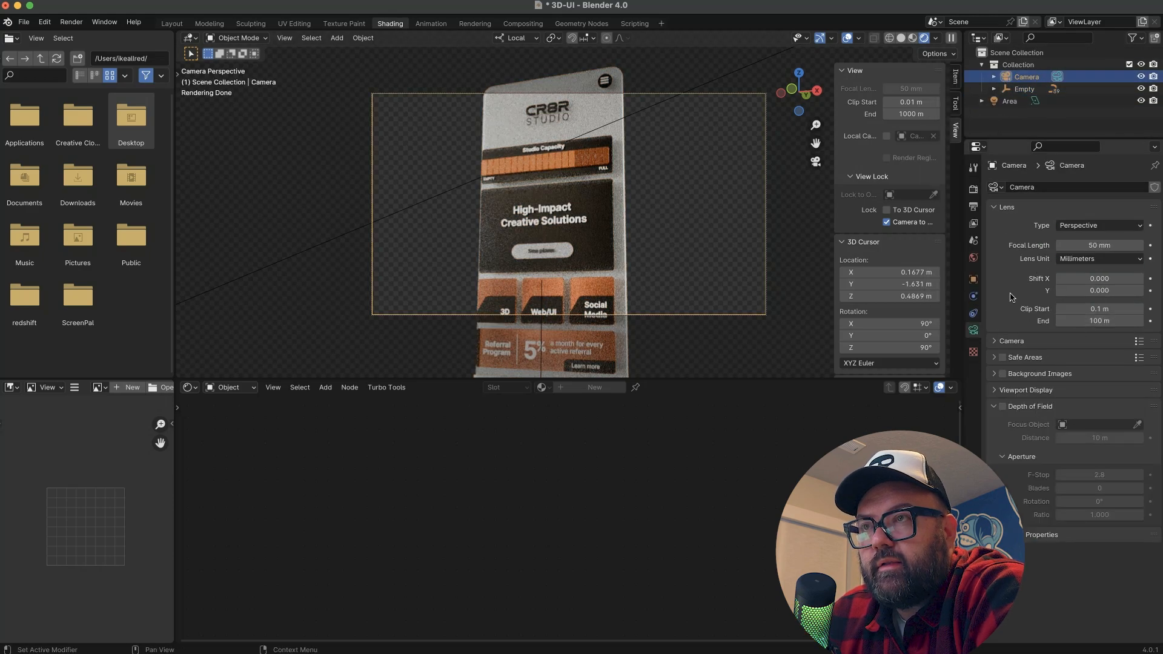
{"action": "type", "text": "80"}
{"action": "key", "text": "Tab"}
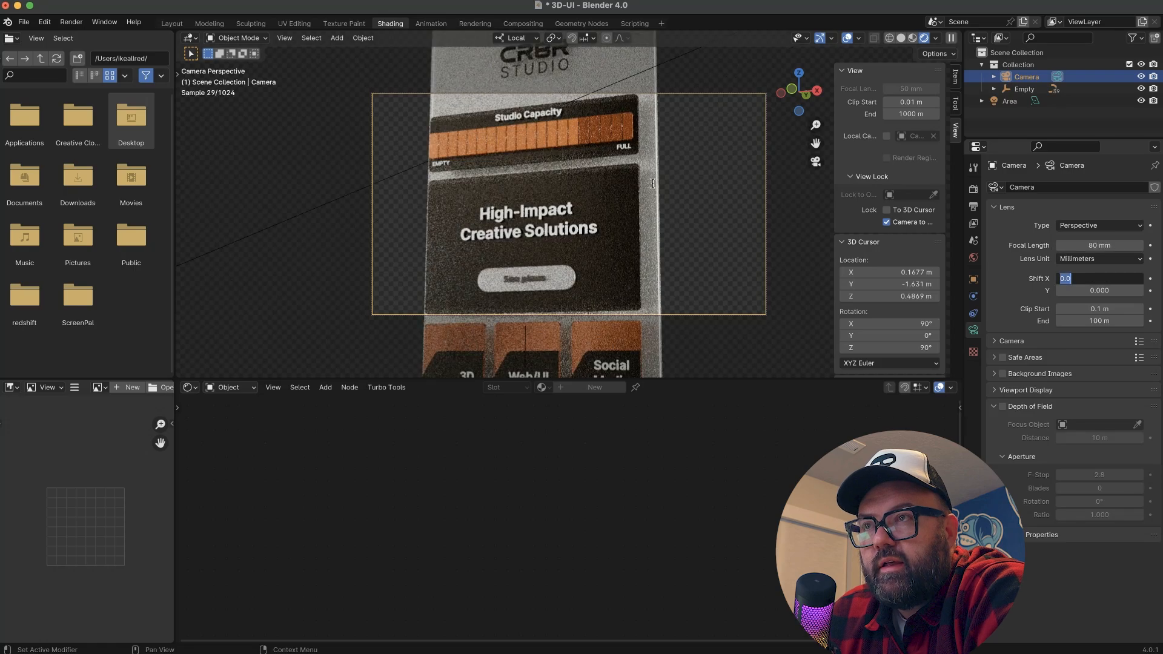
{"action": "key", "text": "Return"}
{"action": "scroll", "coordinate": [727, 197], "scroll_direction": "down", "scroll_amount": 3}
{"action": "middle_click_drag", "start_coordinate": [606, 129], "coordinate": [606, 147]}
{"action": "middle_click_drag", "start_coordinate": [606, 146], "coordinate": [564, 126], "text": "shift"}
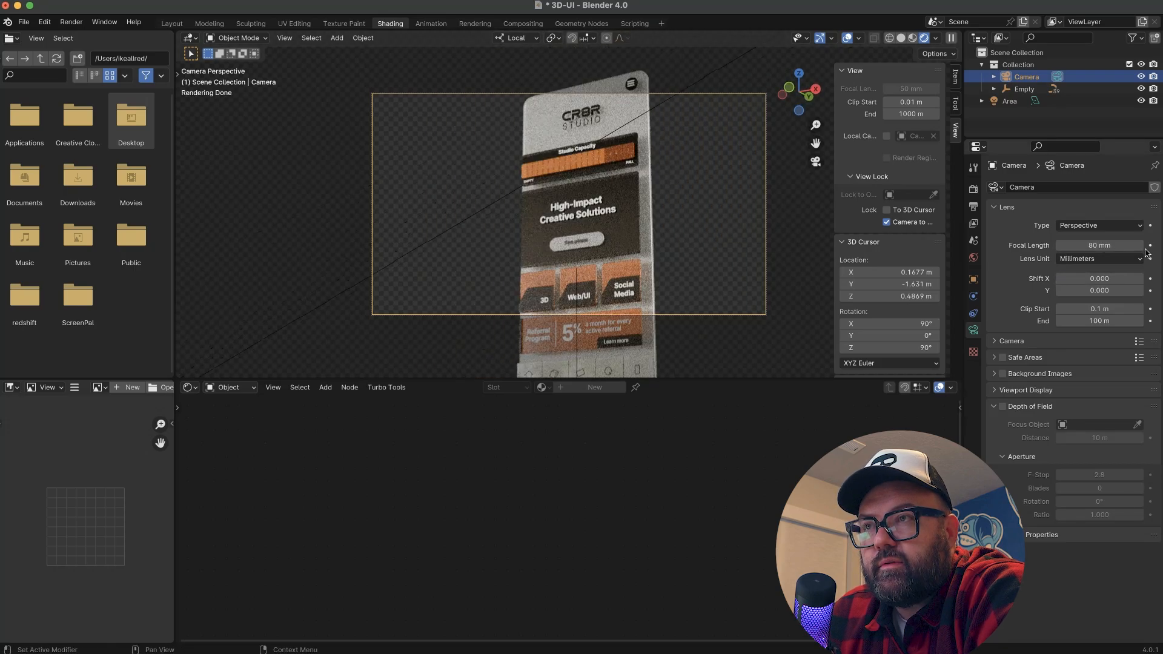
Rotate the camera so the whole phone screen leans diagonally in the frame, and insert a keyframe for it.
{"action": "left_click", "coordinate": [578, 321]}
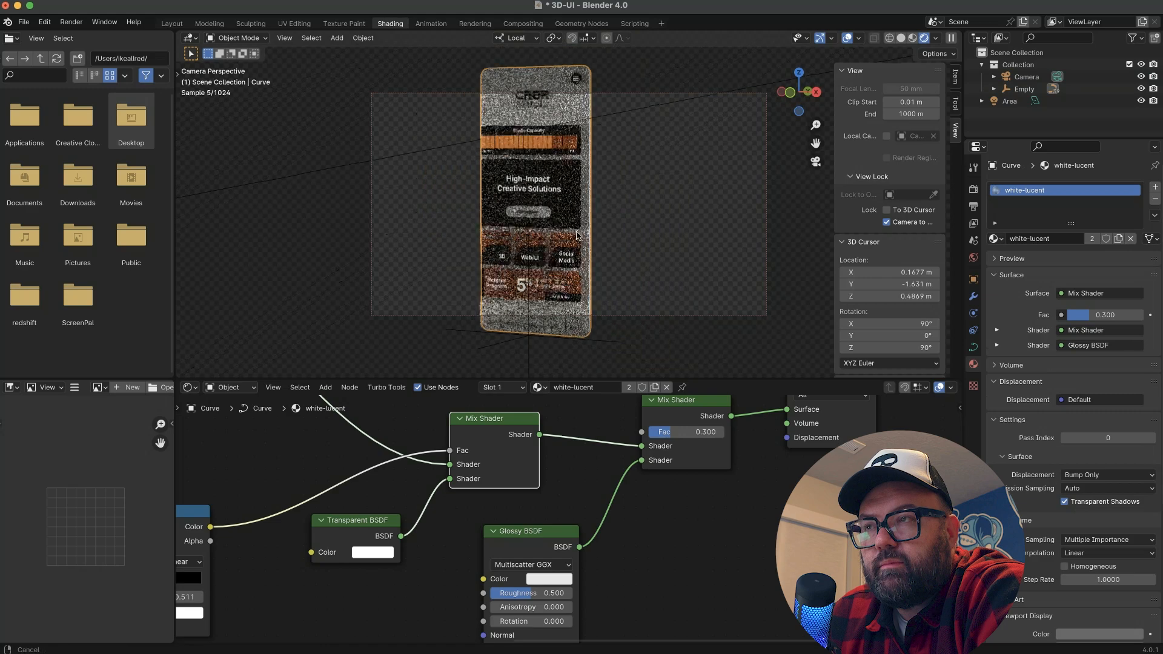
{"action": "left_click", "coordinate": [570, 221]}
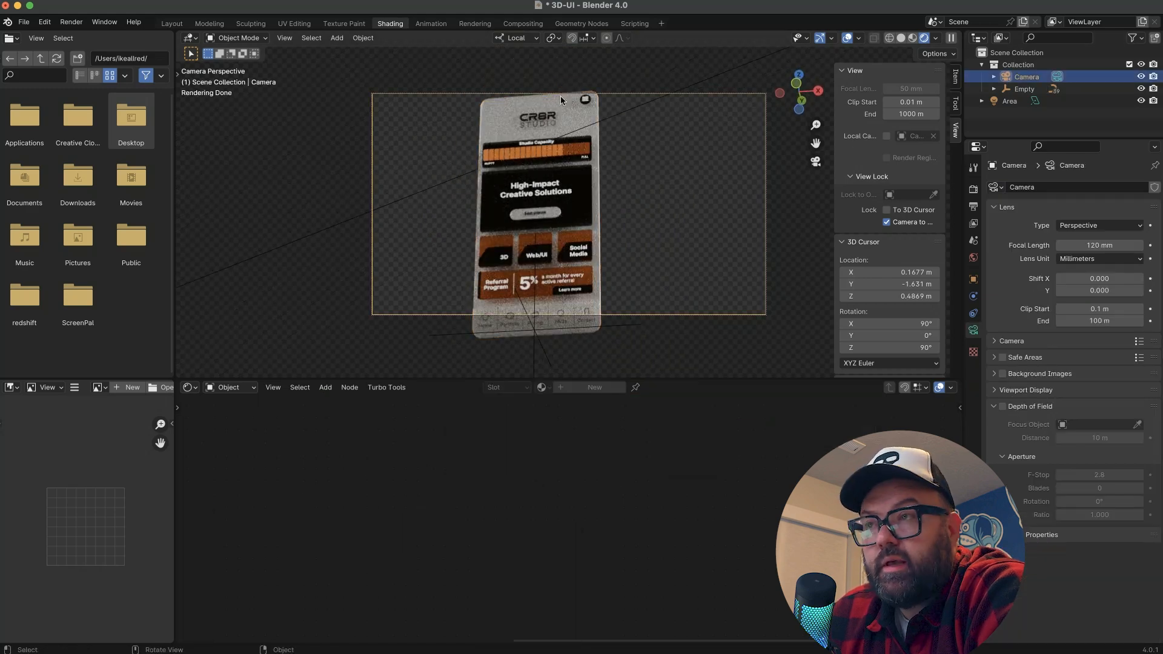
{"action": "key", "text": "r"}
{"action": "left_click", "coordinate": [601, 170]}
{"action": "left_click", "coordinate": [602, 171]}
{"action": "key", "text": "r"}
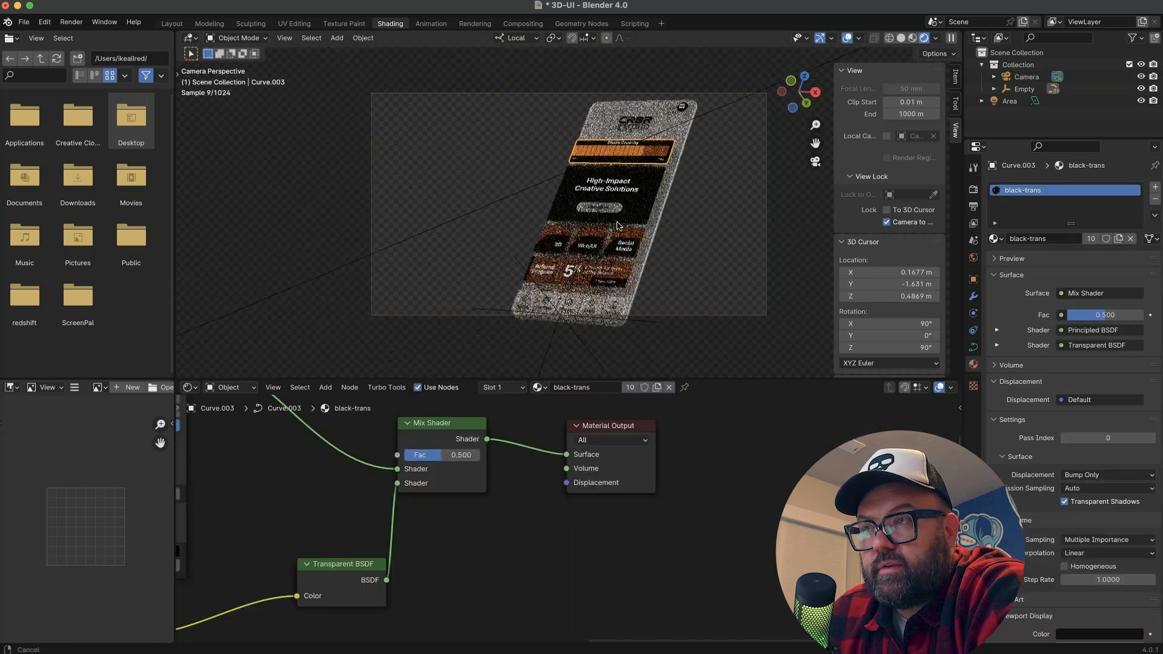
{"action": "left_click", "coordinate": [1035, 78]}
{"action": "key", "text": "r"}
{"action": "left_click", "coordinate": [798, 266]}
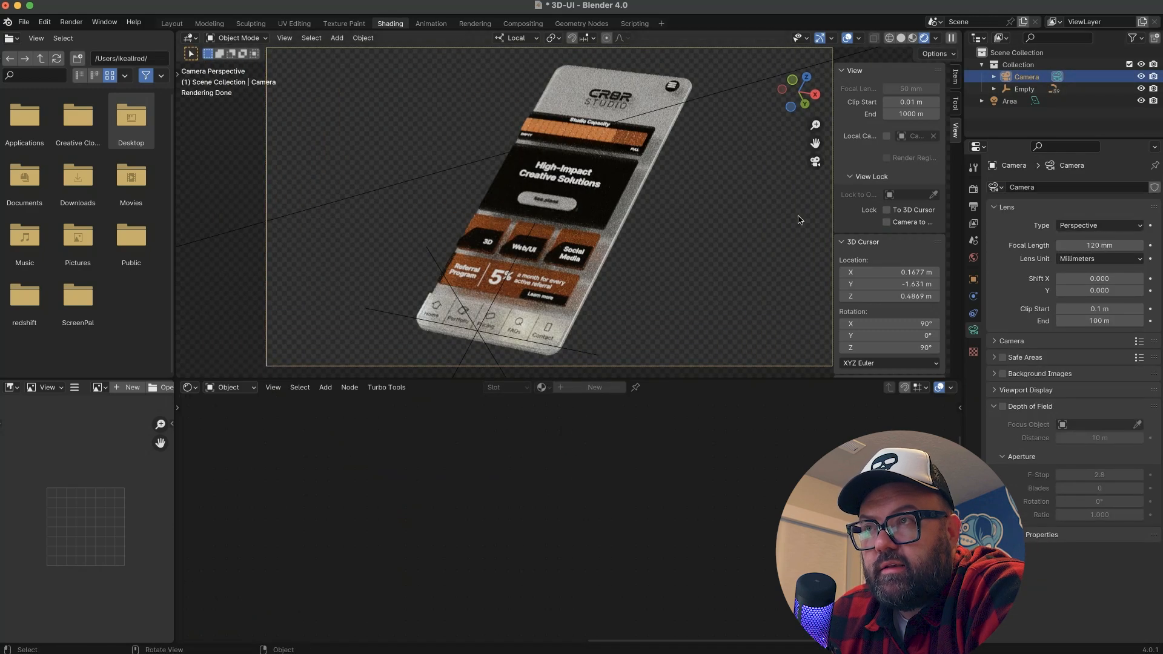
{"action": "key", "text": "i"}
{"action": "left_click", "coordinate": [757, 206]}
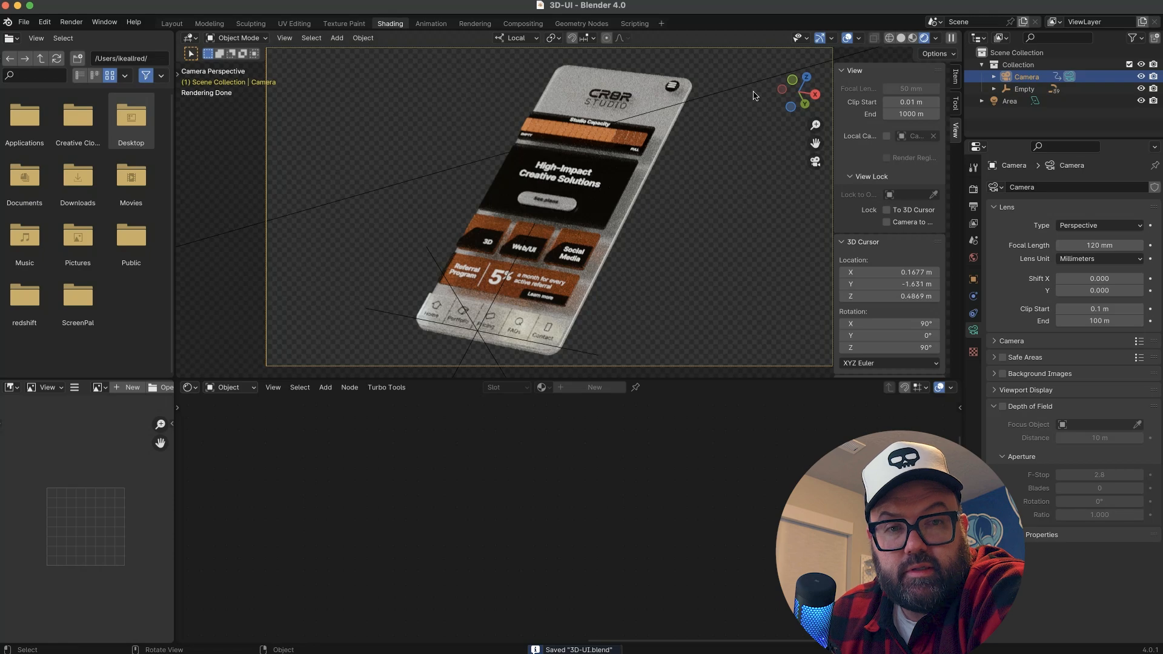
Leave the camera view and add a mesh plane as a backdrop.
{"action": "left_click_drag", "start_coordinate": [798, 90], "coordinate": [696, 187]}
{"action": "left_click", "coordinate": [696, 187]}
{"action": "middle_click_drag", "start_coordinate": [695, 187], "coordinate": [682, 255]}
{"action": "key", "text": "shift+a"}
{"action": "mouse_move", "coordinate": [664, 241]}
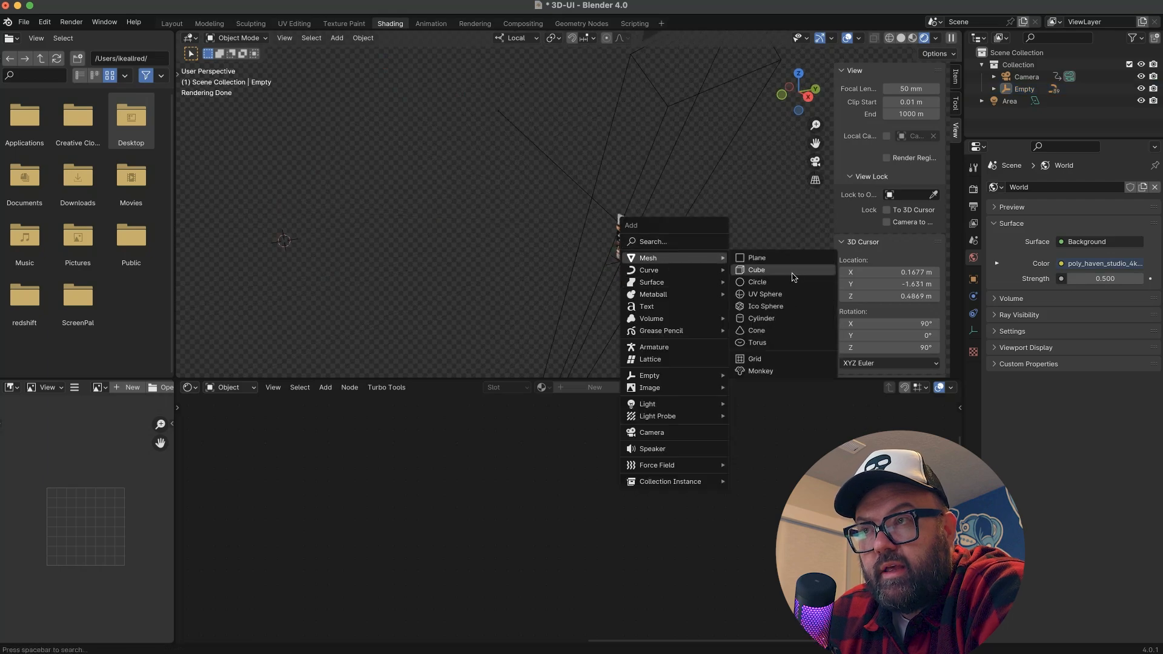
{"action": "left_click", "coordinate": [751, 257]}
Switch the transform orientation to Global and rotate the plane about the X axis.
{"action": "scroll", "coordinate": [644, 337], "scroll_direction": "down", "scroll_amount": 3}
{"action": "left_click", "coordinate": [516, 37]}
{"action": "left_click", "coordinate": [515, 58]}
{"action": "key", "text": "r"}
{"action": "key", "text": "x"}
{"action": "left_click", "coordinate": [436, 80]}
Move the plane along the Y axis behind the phone screen and return to the camera view.
{"action": "middle_click_drag", "start_coordinate": [401, 167], "coordinate": [436, 166]}
{"action": "key", "text": "g"}
{"action": "key", "text": "y"}
{"action": "left_click", "coordinate": [615, 149]}
{"action": "middle_click_drag", "start_coordinate": [596, 194], "coordinate": [660, 188]}
{"action": "key", "text": "KP_0"}
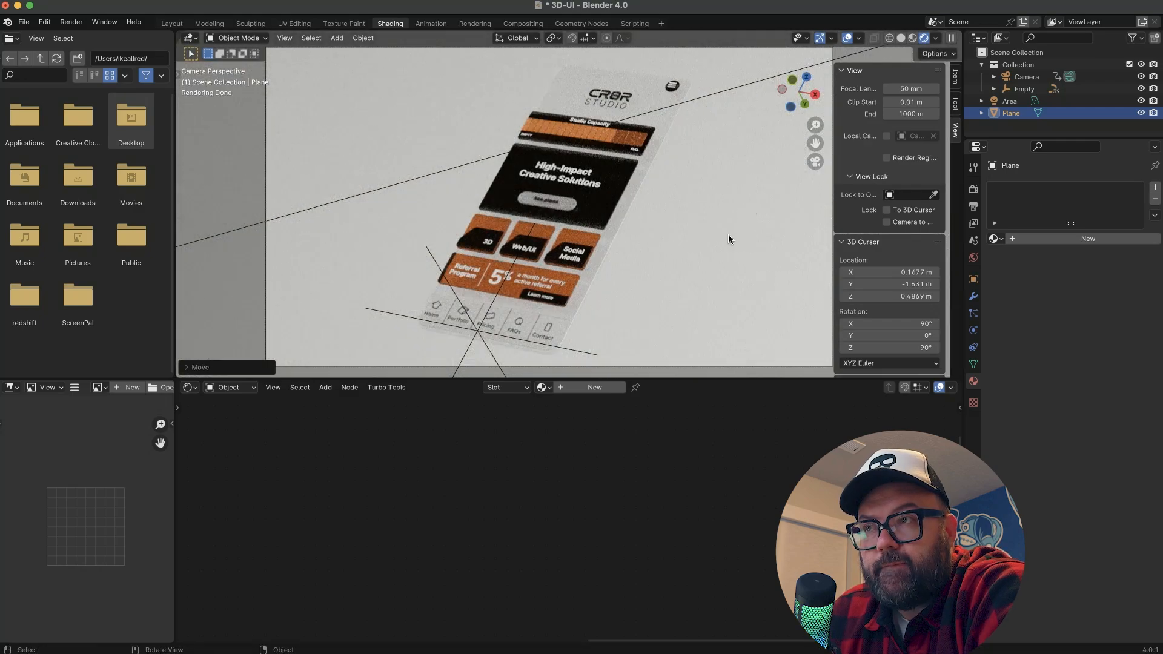
Assign the existing white material to the backdrop plane and space its Material Output node away from the Principled BSDF.
{"action": "key", "text": "s"}
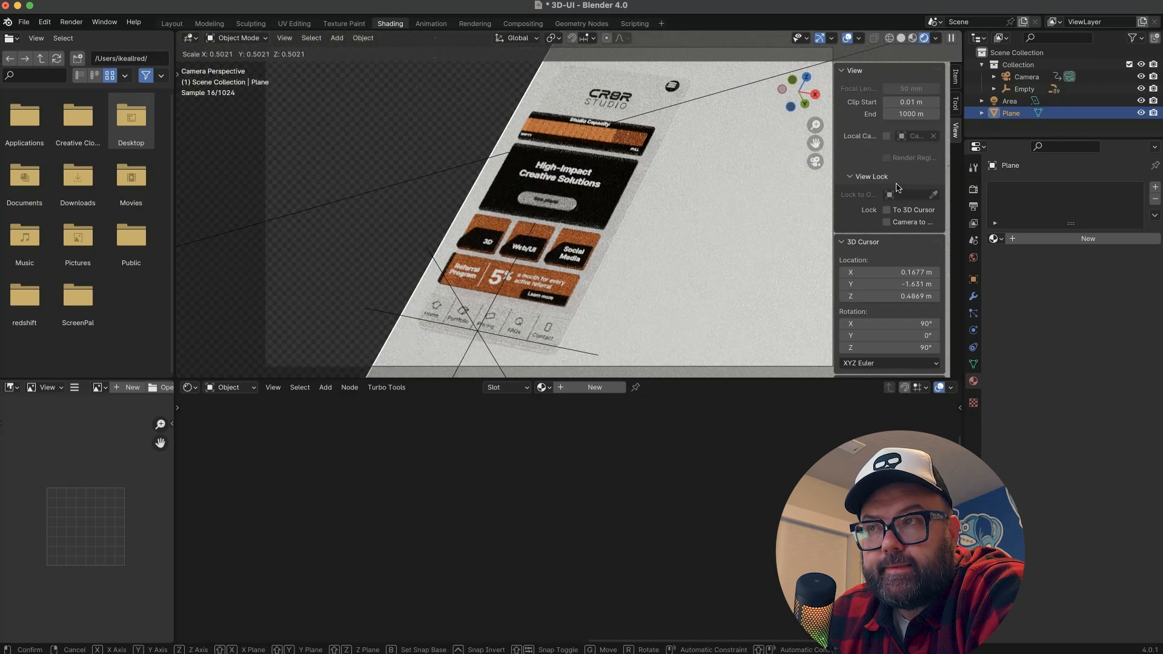
{"action": "key", "text": "Escape"}
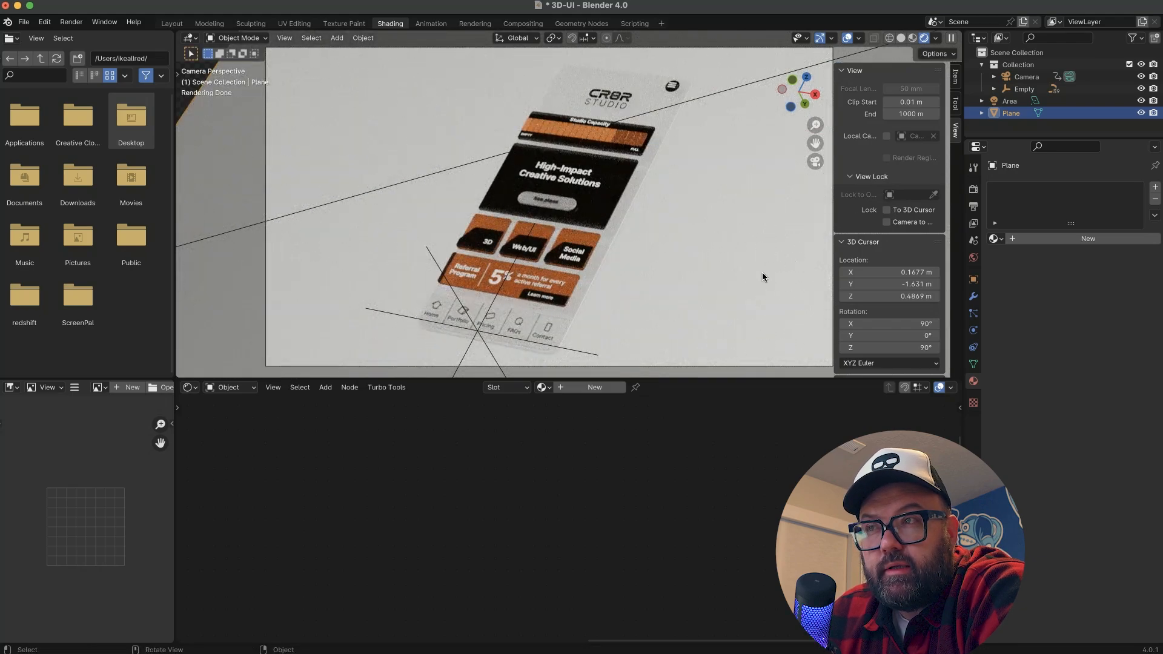
{"action": "left_click", "coordinate": [993, 239]}
{"action": "left_click", "coordinate": [1020, 305]}
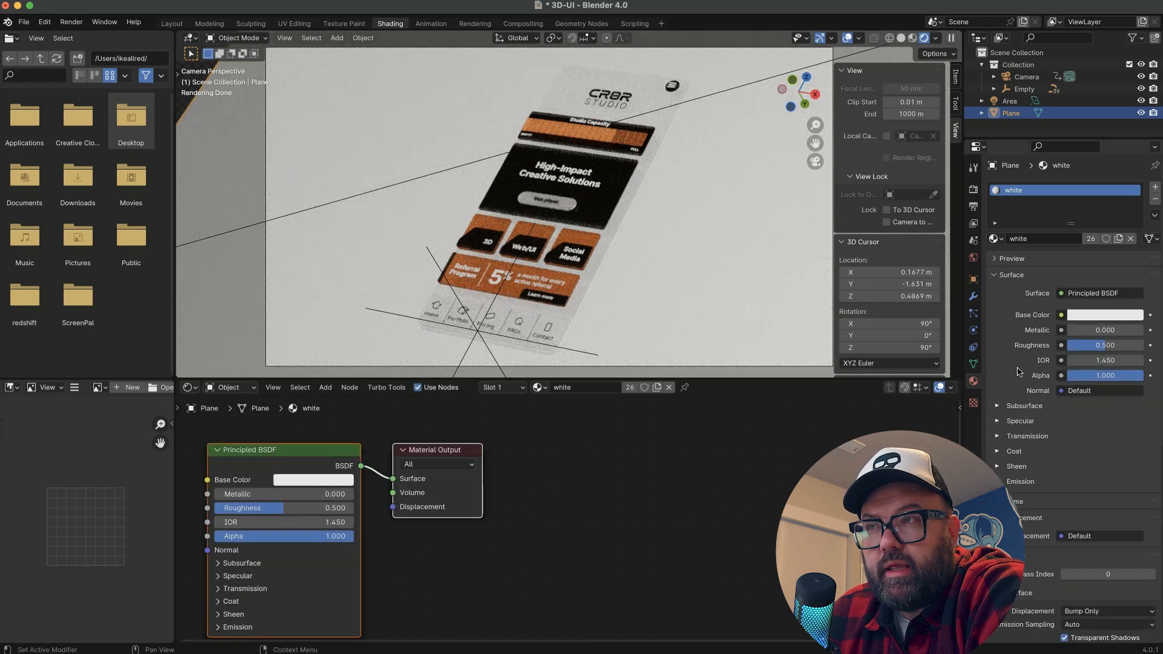
{"action": "middle_click_drag", "start_coordinate": [472, 513], "coordinate": [616, 526]}
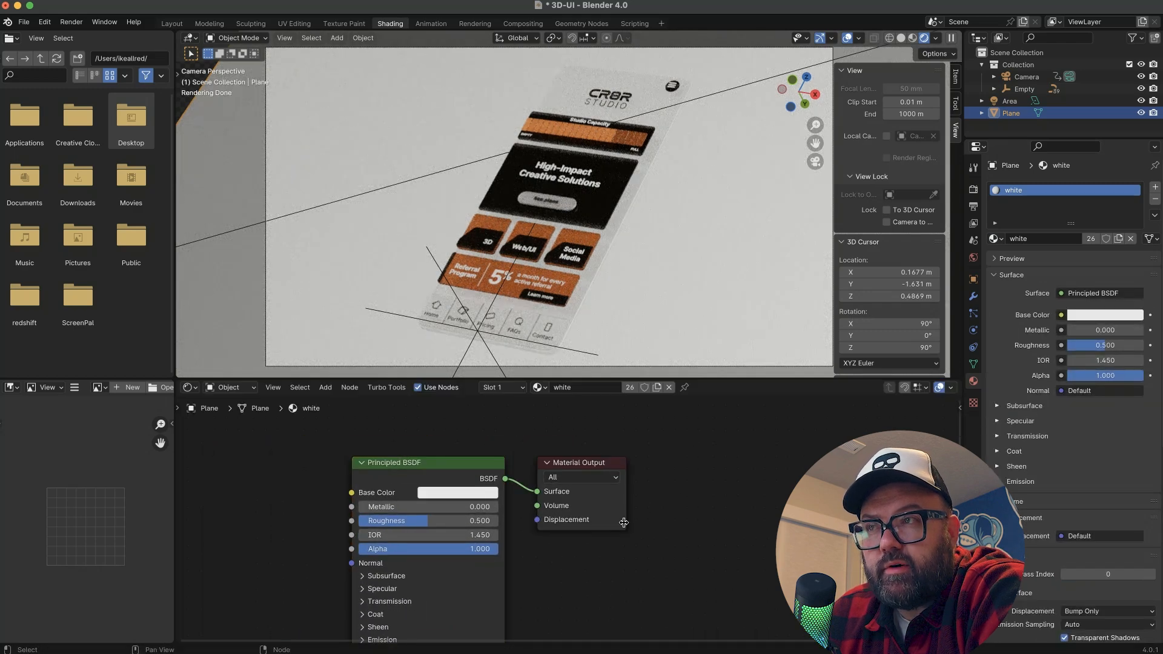
{"action": "left_click_drag", "start_coordinate": [591, 464], "coordinate": [657, 459]}
Make a separate copy of the backdrop's white material, name it BG, and set its base color to a muted tan.
{"action": "left_click", "coordinate": [1090, 239]}
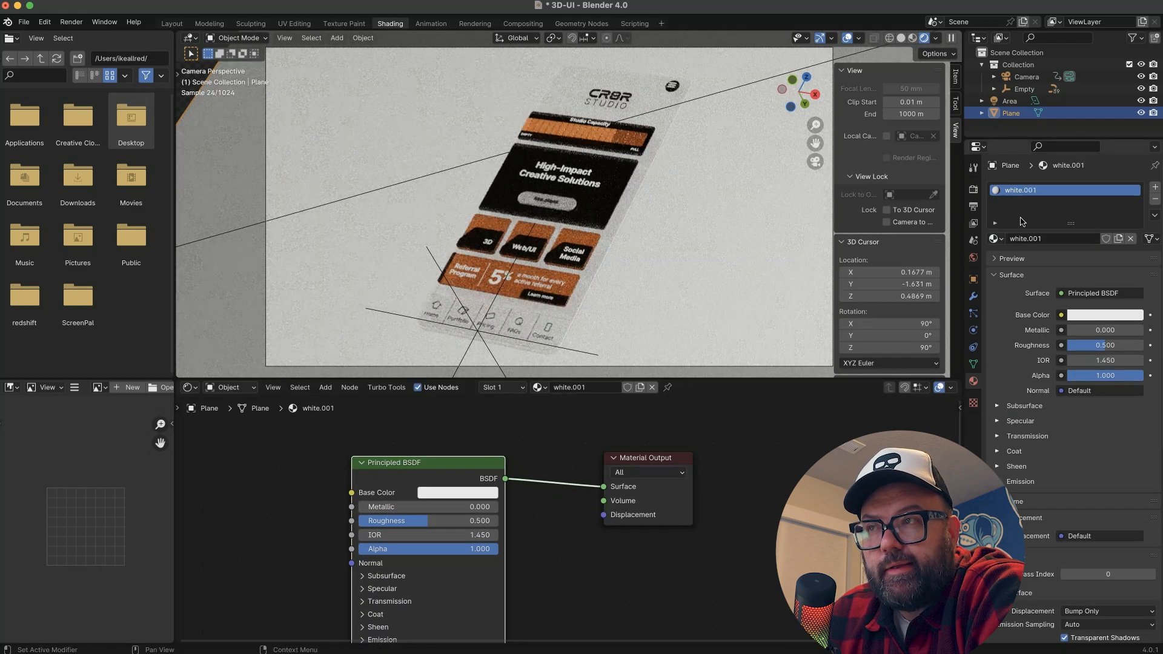
{"action": "left_click", "coordinate": [452, 492]}
{"action": "left_click", "coordinate": [480, 357]}
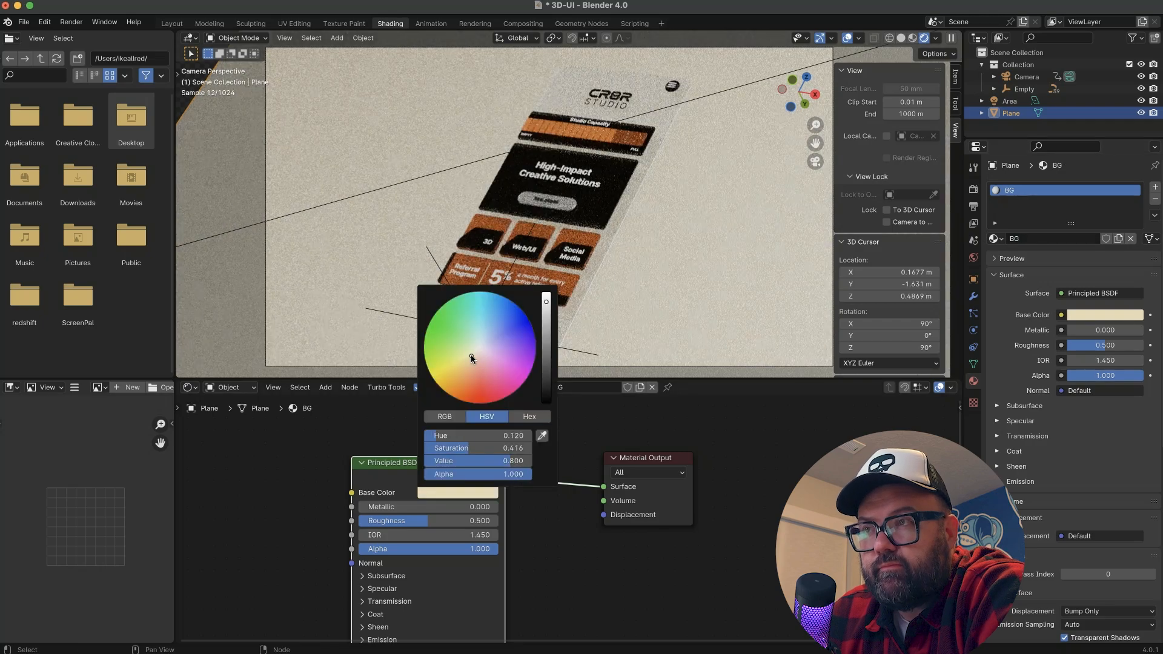
{"action": "left_click_drag", "start_coordinate": [475, 359], "coordinate": [474, 360]}
{"action": "left_click", "coordinate": [547, 324]}
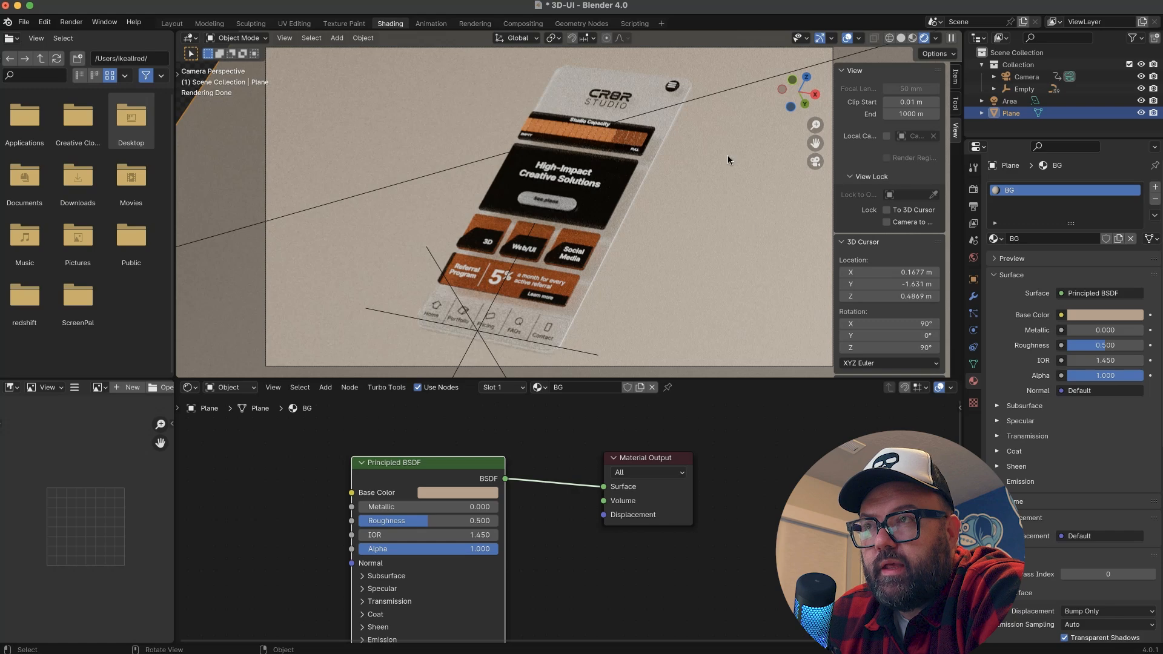
Give the hamburger menu icon's lines the black material and its round backing the clear-plastic material.
{"action": "left_click", "coordinate": [669, 90]}
{"action": "left_click", "coordinate": [999, 238]}
{"action": "left_click", "coordinate": [1024, 362]}
{"action": "left_click", "coordinate": [548, 339]}
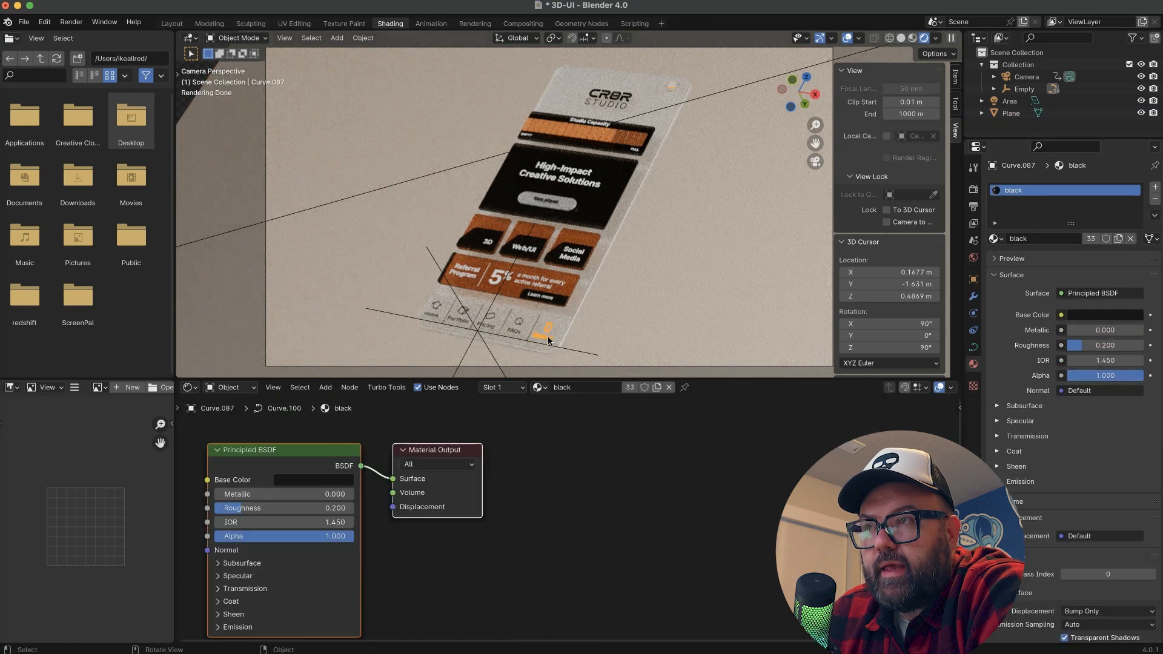
{"action": "left_click", "coordinate": [548, 339]}
{"action": "left_click", "coordinate": [993, 238]}
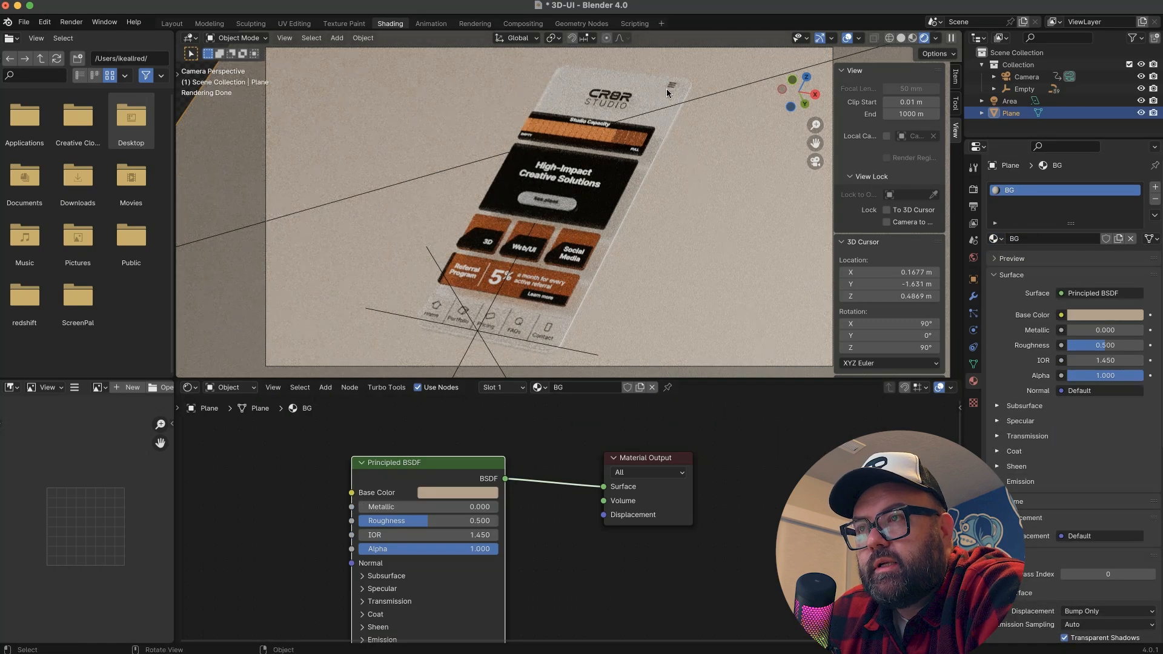
{"action": "left_click", "coordinate": [665, 94]}
{"action": "left_click", "coordinate": [993, 238]}
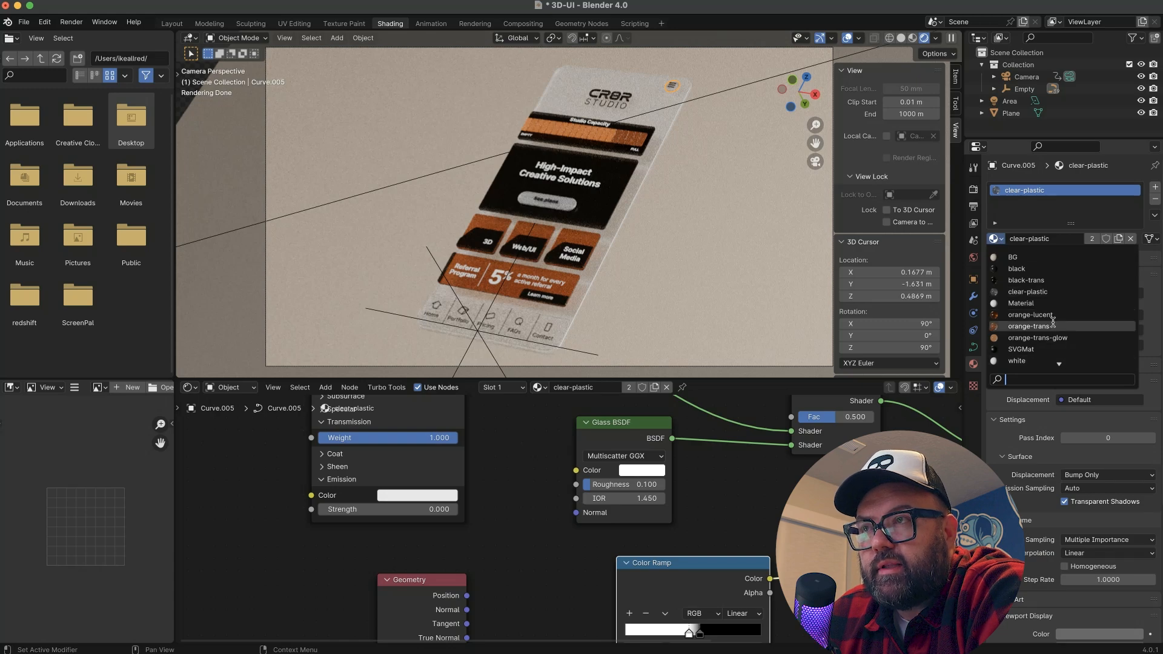
{"action": "left_click", "coordinate": [607, 201]}
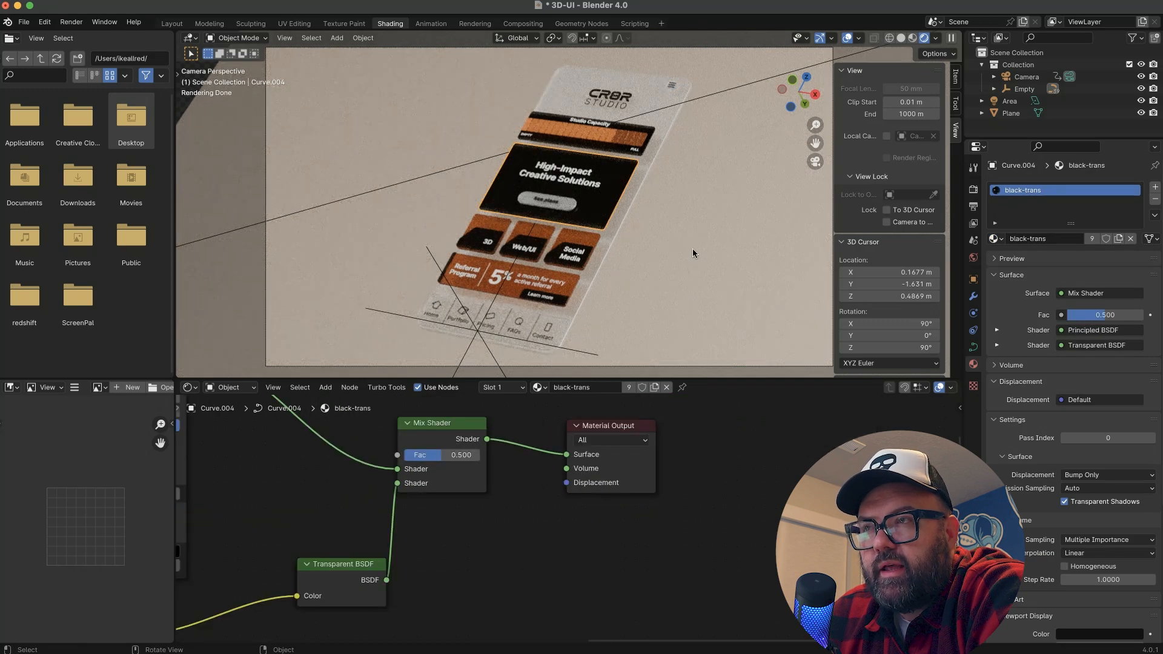
Place the 3D cursor on the phone screen outside the camera view and add a point light there.
{"action": "middle_click_drag", "start_coordinate": [825, 218], "coordinate": [609, 211]}
{"action": "right_click", "coordinate": [497, 156], "text": "shift"}
{"action": "key", "text": "shift+a"}
{"action": "mouse_move", "coordinate": [566, 375]}
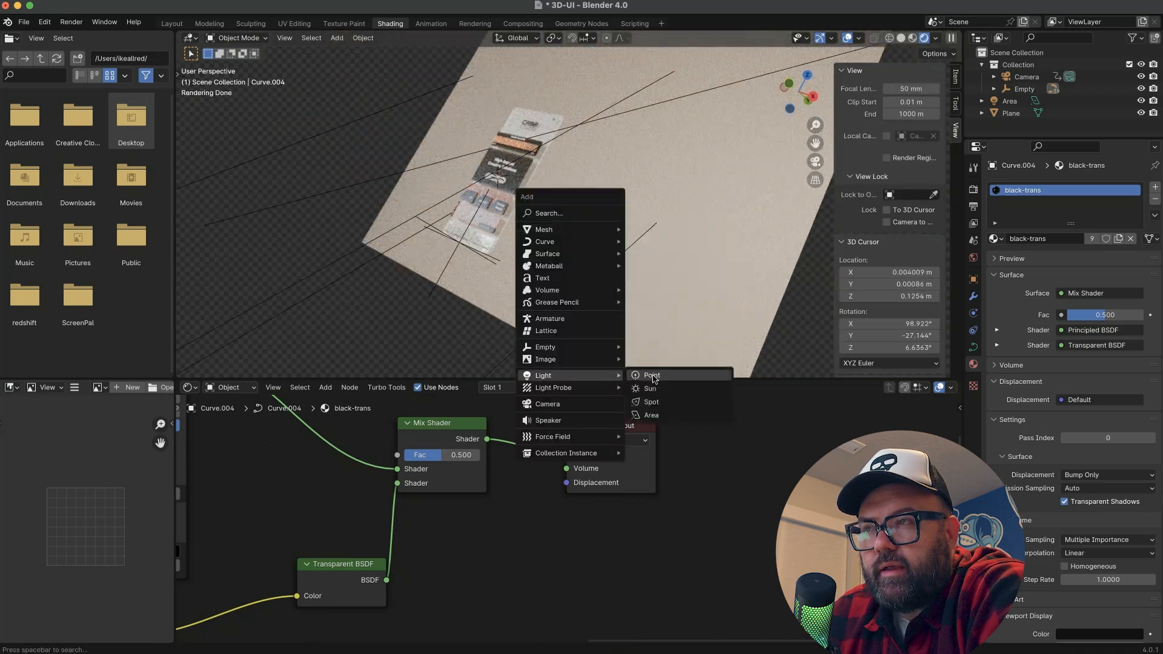
{"action": "left_click", "coordinate": [651, 376]}
Reposition the point light in the side view and return to the camera view.
{"action": "middle_click_drag", "start_coordinate": [642, 357], "coordinate": [514, 296]}
{"action": "key", "text": "KP_3"}
{"action": "key", "text": "g"}
{"action": "left_click", "coordinate": [718, 183]}
{"action": "key", "text": "KP_0"}
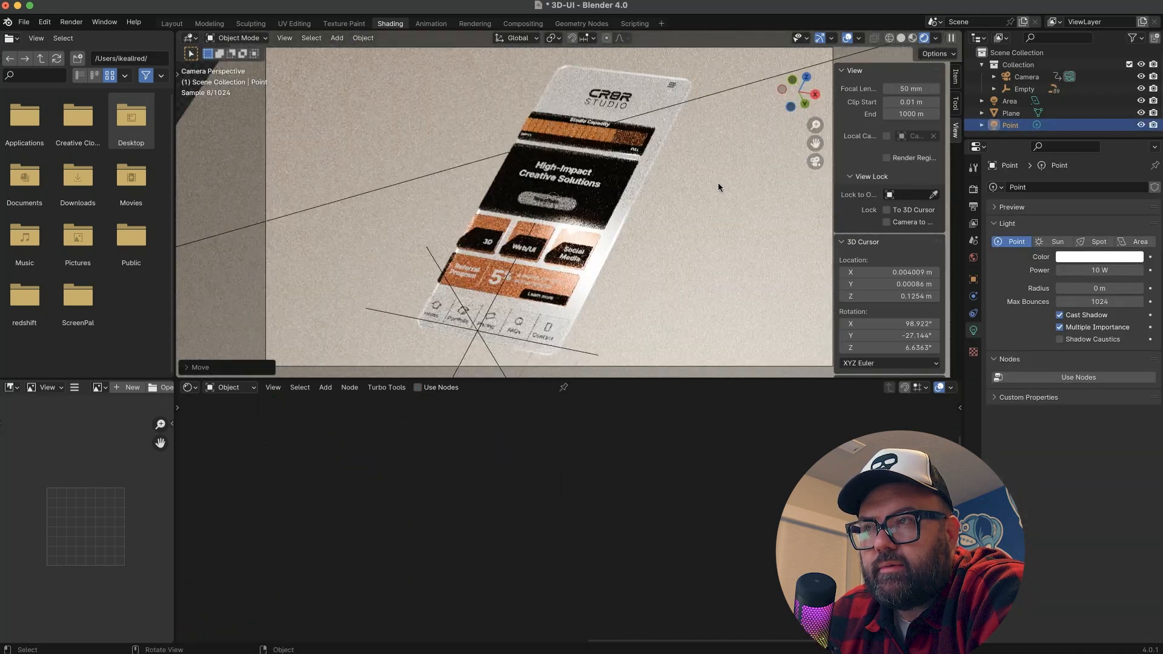
Tint the point light warm orange and set its power to 2 W and its radius to 0.02 m.
{"action": "left_click", "coordinate": [1099, 257]}
{"action": "left_click", "coordinate": [1062, 173]}
{"action": "double_click", "coordinate": [1100, 270]}
{"action": "type", "text": "2"}
{"action": "key", "text": "Tab"}
{"action": "type", "text": ".1"}
{"action": "left_click", "coordinate": [1100, 256]}
{"action": "left_click", "coordinate": [1053, 162]}
{"action": "double_click", "coordinate": [1113, 288]}
{"action": "type", "text": ".02"}
{"action": "key", "text": "Tab"}
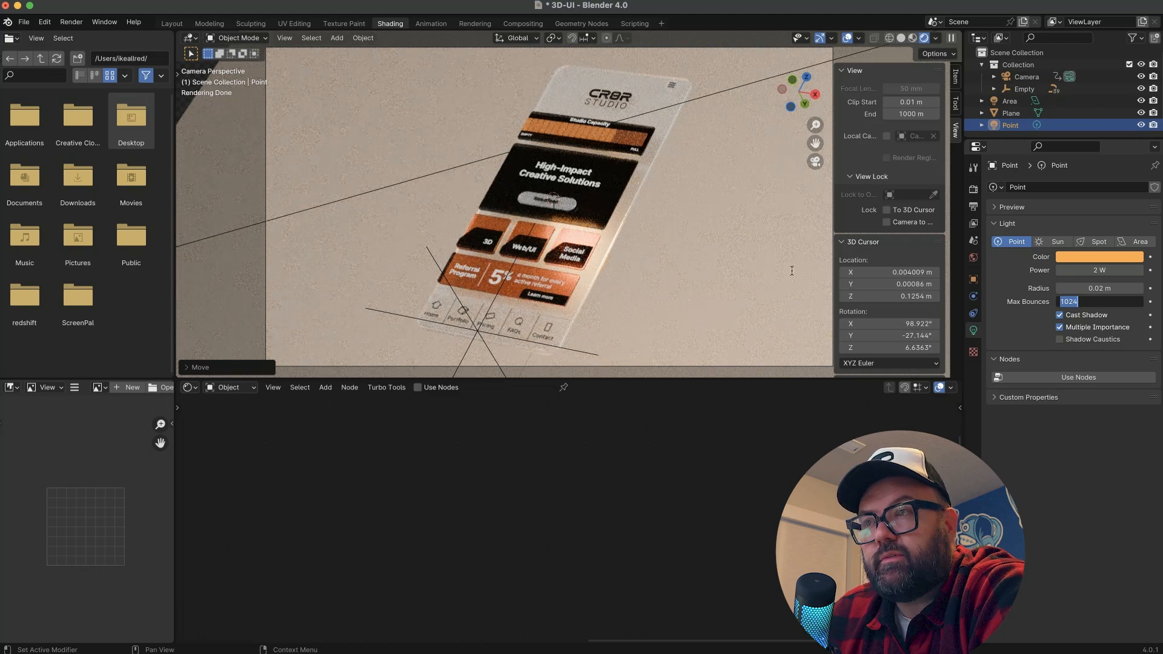
Move the point light out beyond the phone's right edge and set its power to 10 W.
{"action": "type", "text": "gx"}
{"action": "key", "text": "Return"}
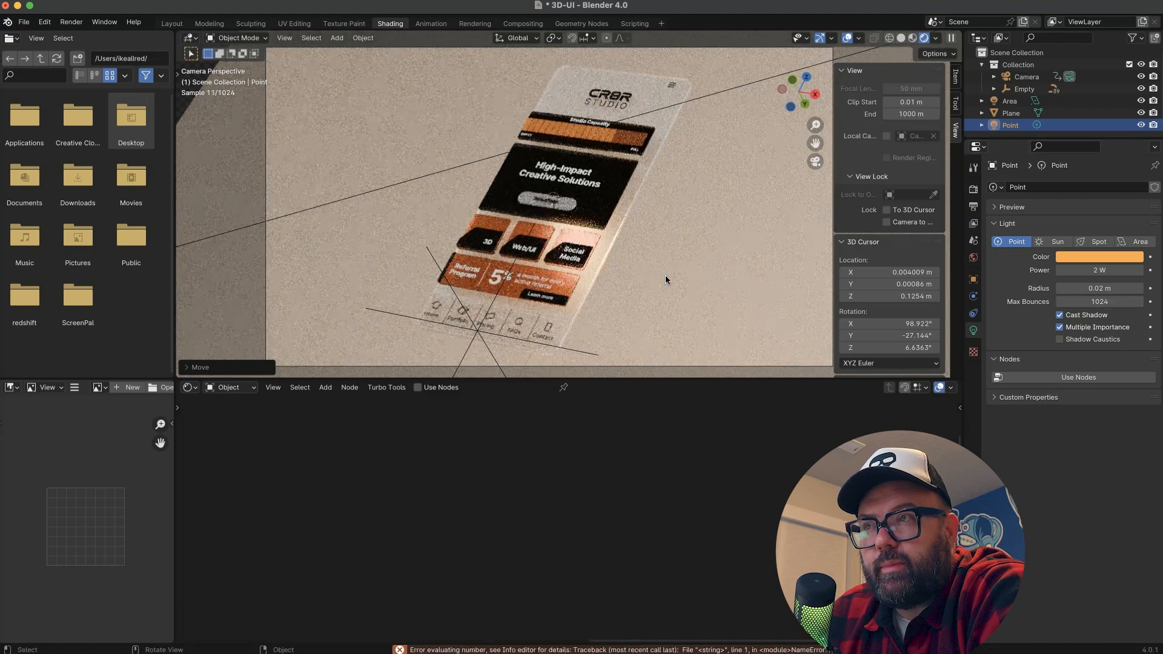
{"action": "double_click", "coordinate": [1075, 270]}
{"action": "type", "text": "10"}
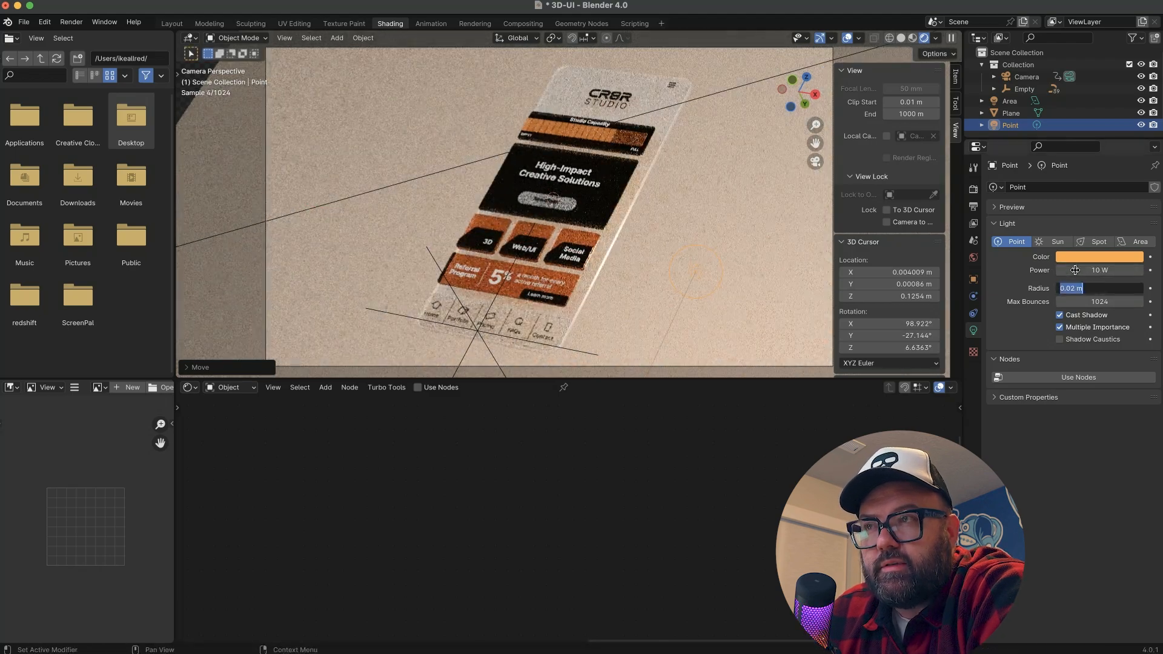
{"action": "key", "text": "Tab"}
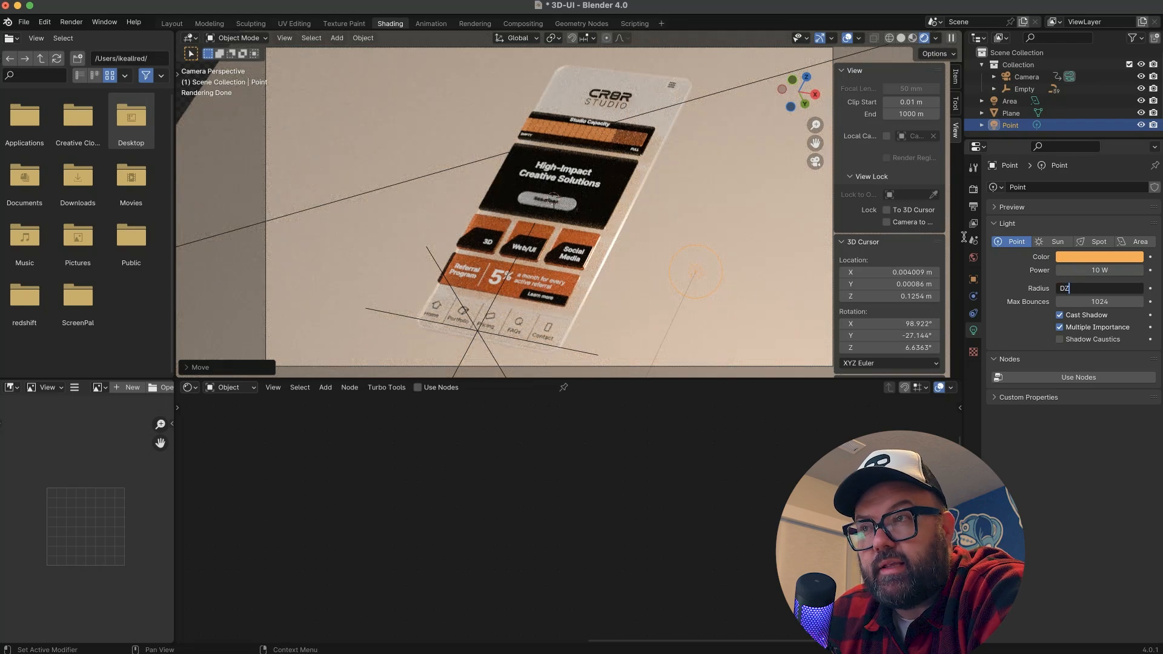
{"action": "key", "text": "Escape"}
Duplicate the point light and move the copy, with the Y axis locked, beside the phone's lower-left corner.
{"action": "key", "text": "shift+d"}
{"action": "key", "text": "shift+y"}
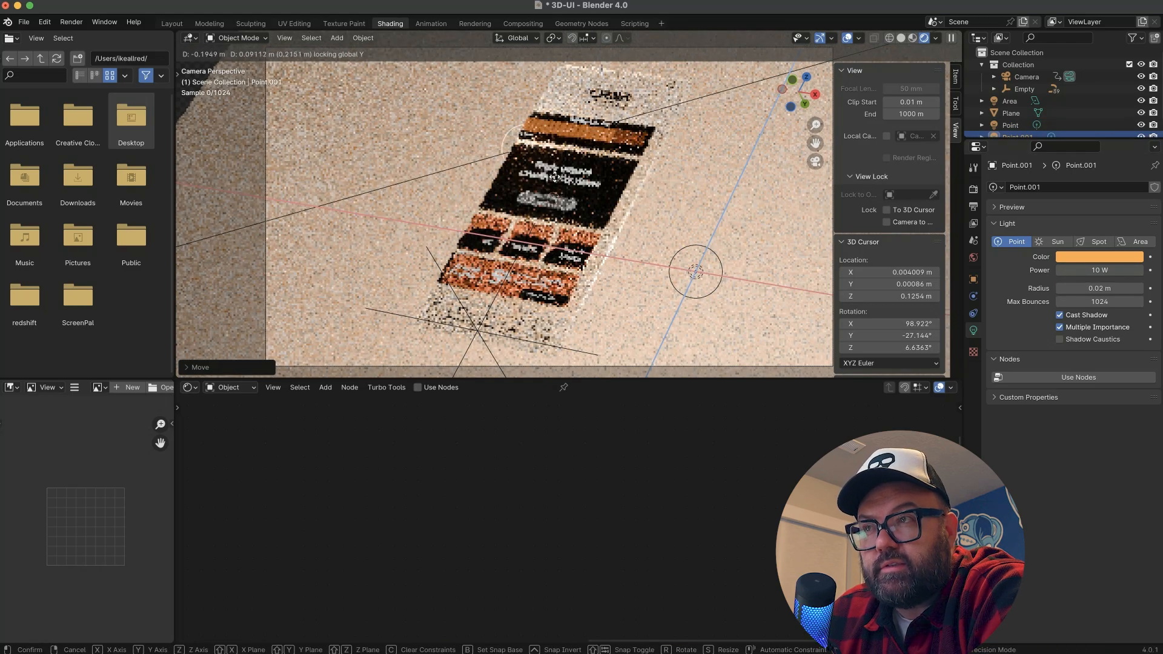
{"action": "key", "text": "Return"}
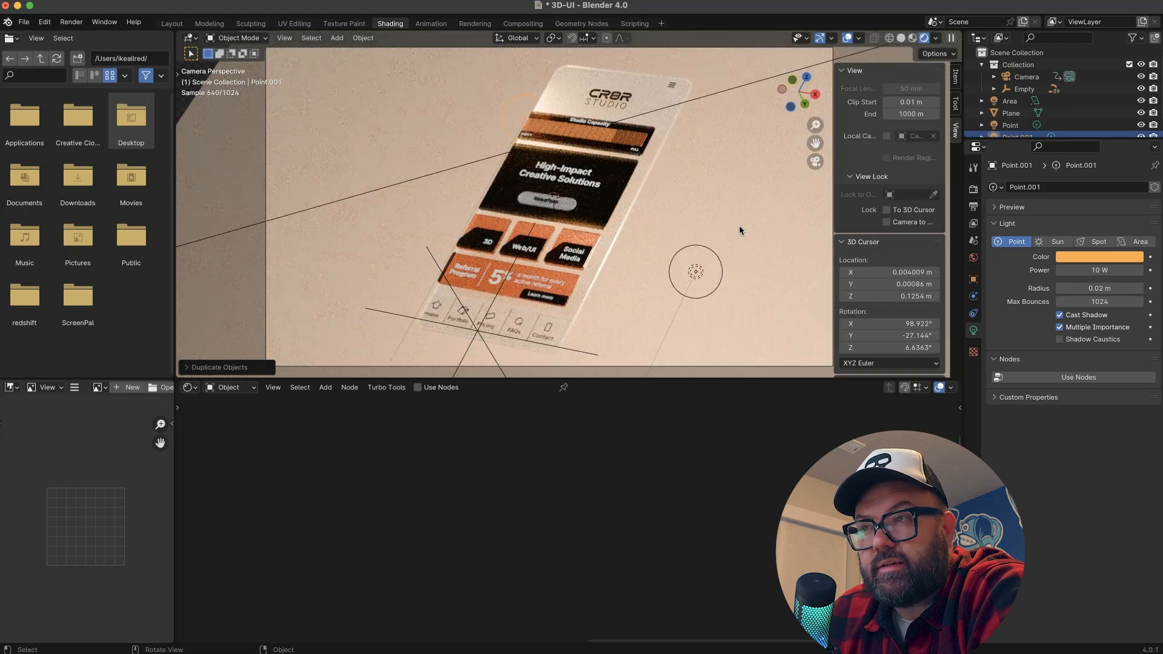
{"action": "key", "text": "g"}
{"action": "key", "text": "shift+y"}
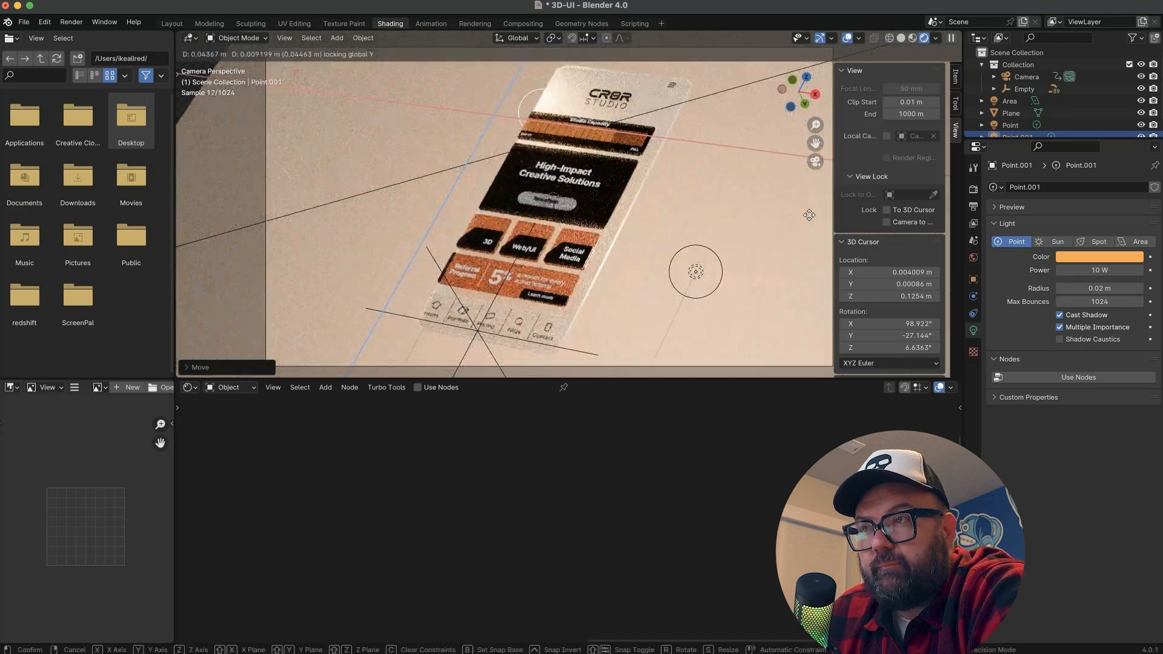
{"action": "left_click", "coordinate": [787, 224]}
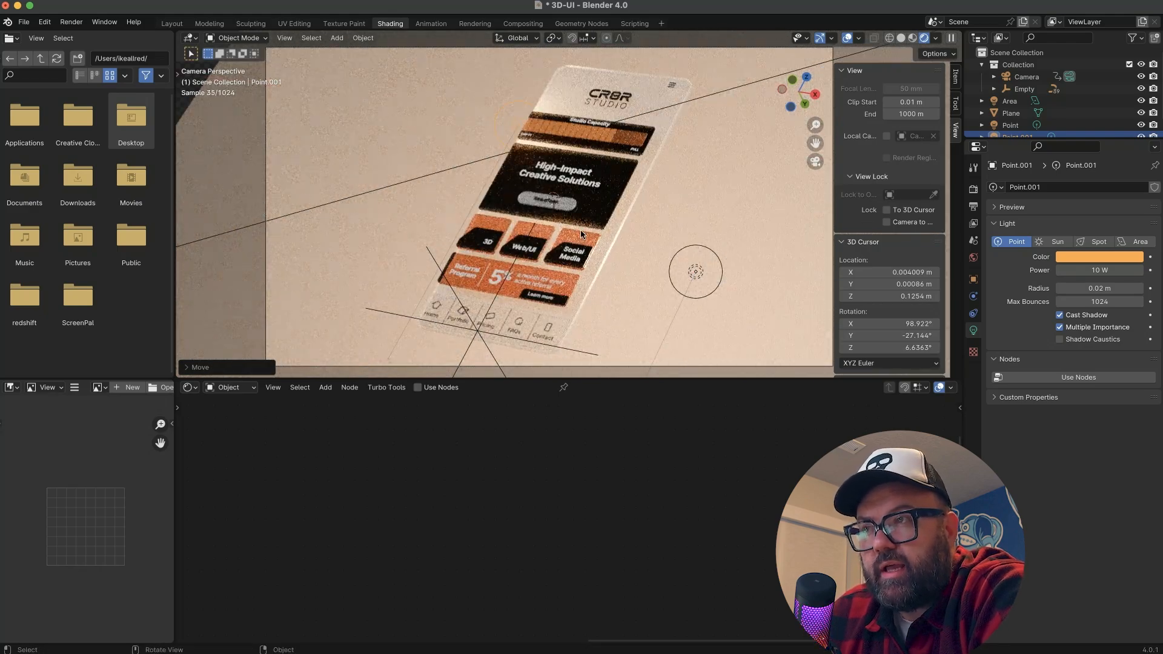
{"action": "key", "text": "g"}
{"action": "key", "text": "shift+y"}
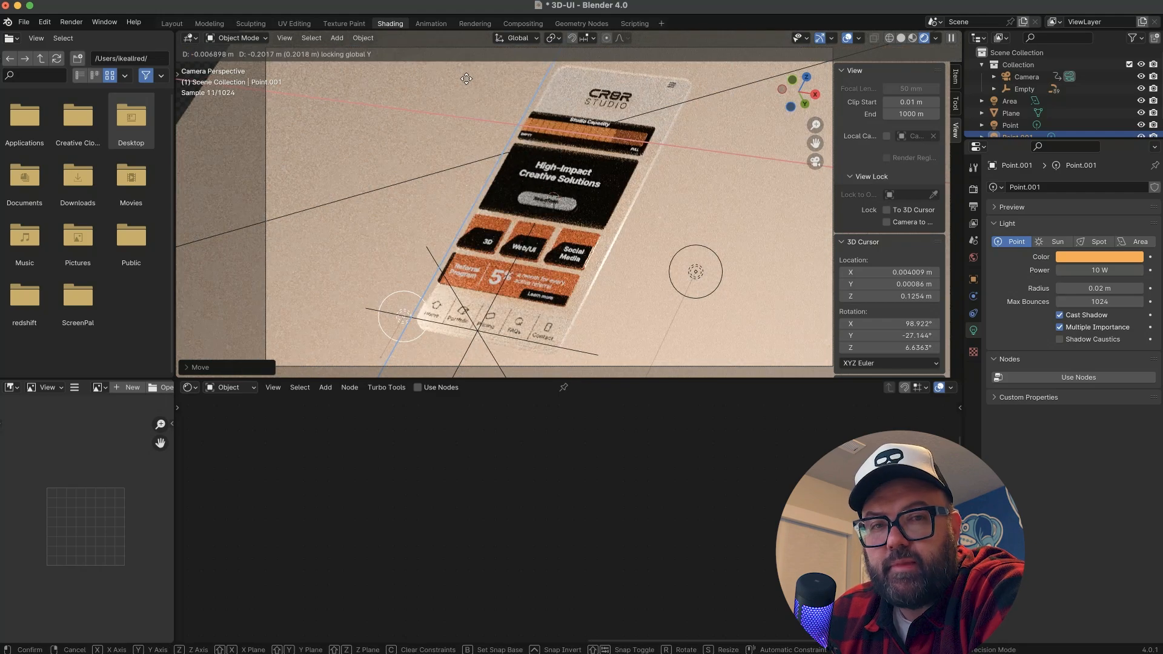
{"action": "left_click", "coordinate": [467, 77]}
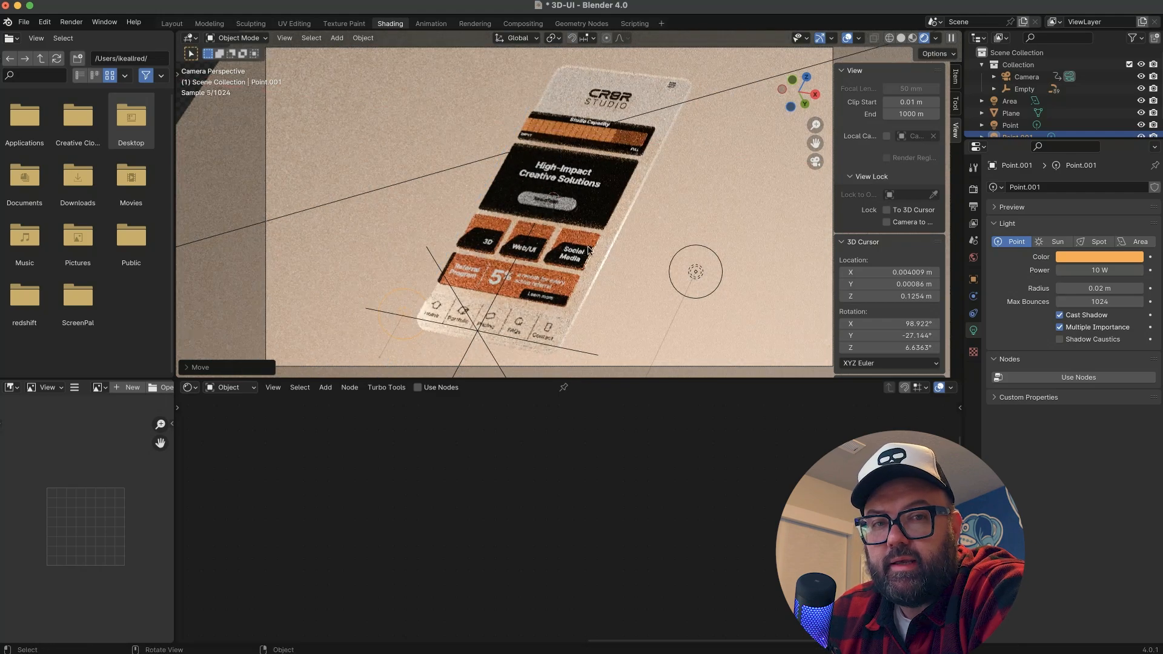
Set Turbo Render denoising to high and samples to Very High, disable Very Dirty, and enable Transmission and Emission as visible to camera.
{"action": "left_click", "coordinate": [973, 191]}
{"action": "left_click", "coordinate": [1078, 379]}
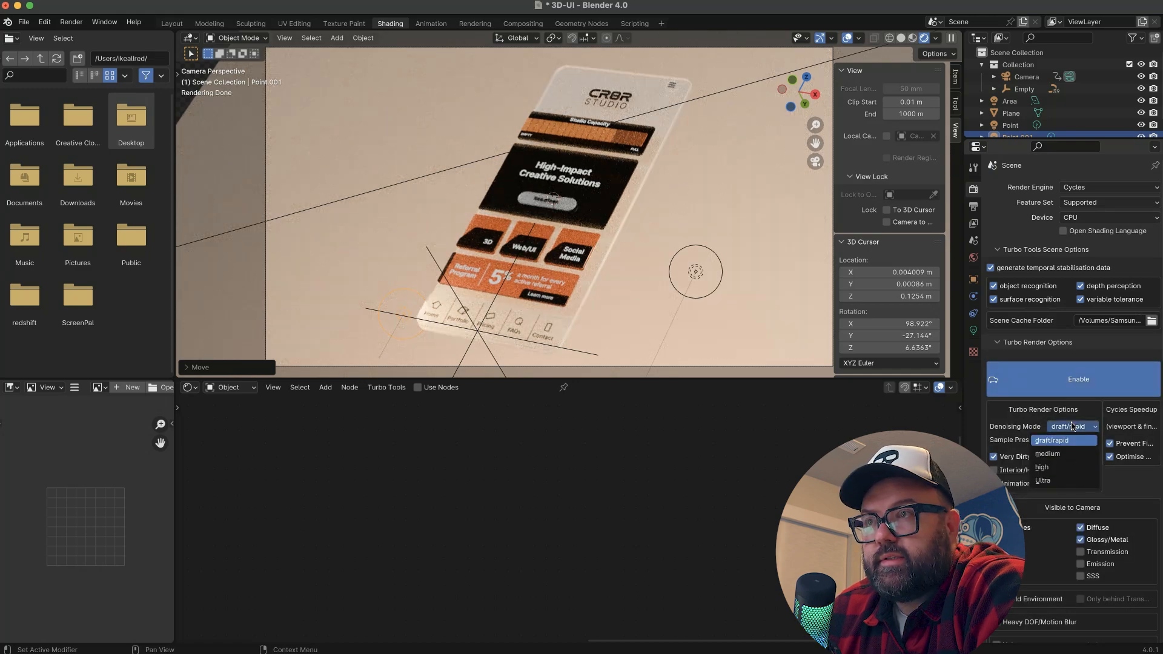
{"action": "scroll", "coordinate": [1082, 493], "scroll_direction": "down", "scroll_amount": 3}
{"action": "scroll", "coordinate": [1113, 514], "scroll_direction": "down", "scroll_amount": 15}
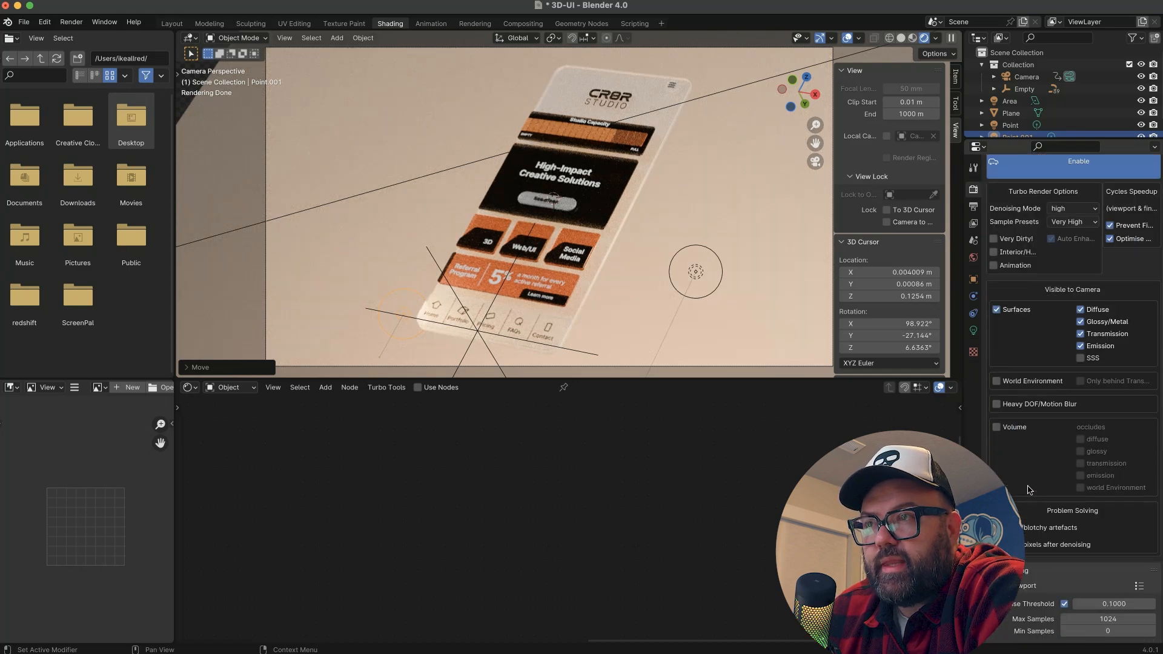
Render the current frame, inspect the phone screen up close, and close the render window.
{"action": "key", "text": "F12"}
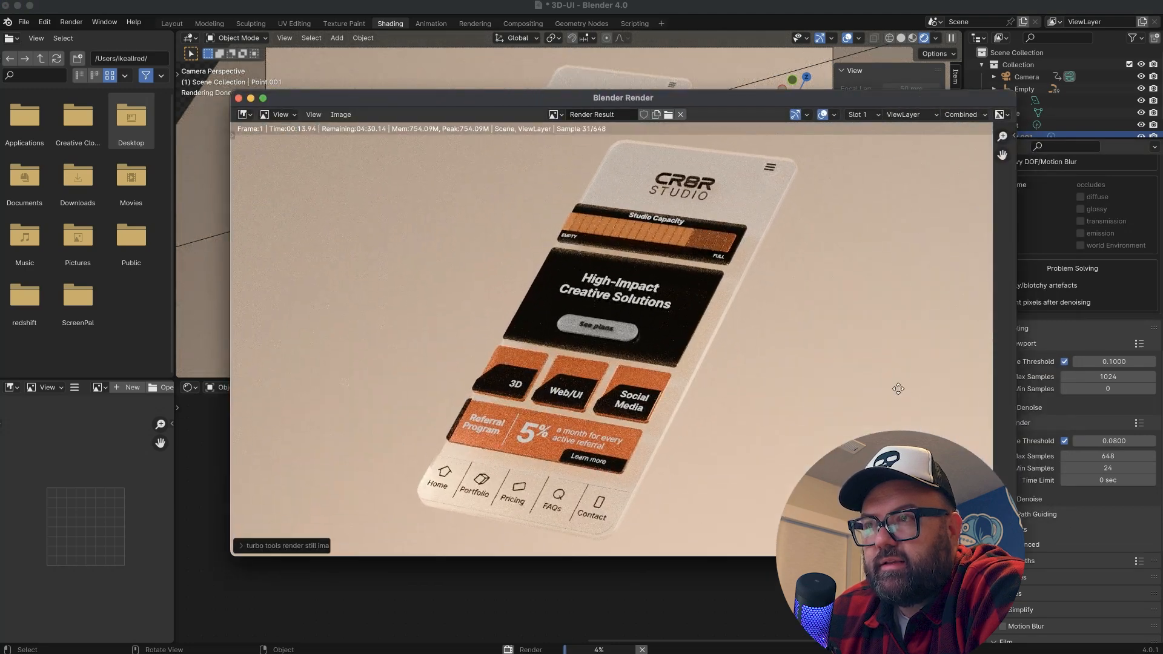
{"action": "scroll", "coordinate": [728, 296], "scroll_direction": "up", "scroll_amount": 2}
{"action": "middle_click_drag", "start_coordinate": [728, 297], "coordinate": [739, 471]}
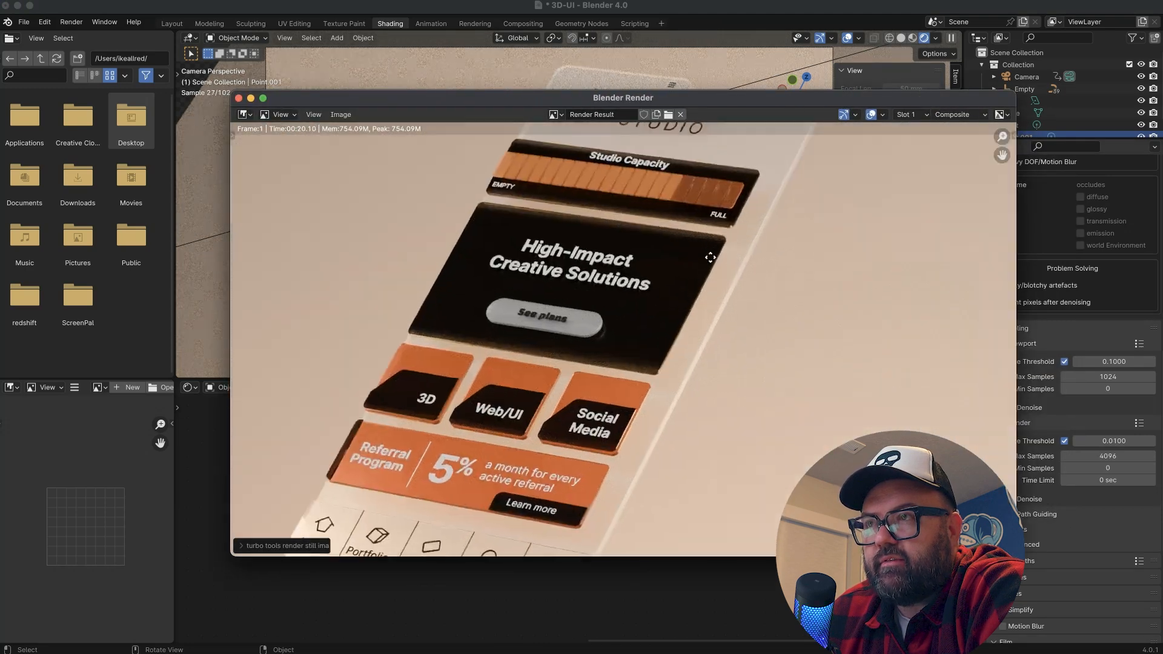
{"action": "scroll", "coordinate": [711, 257], "scroll_direction": "up", "scroll_amount": 1}
{"action": "scroll", "coordinate": [717, 358], "scroll_direction": "down", "scroll_amount": 2}
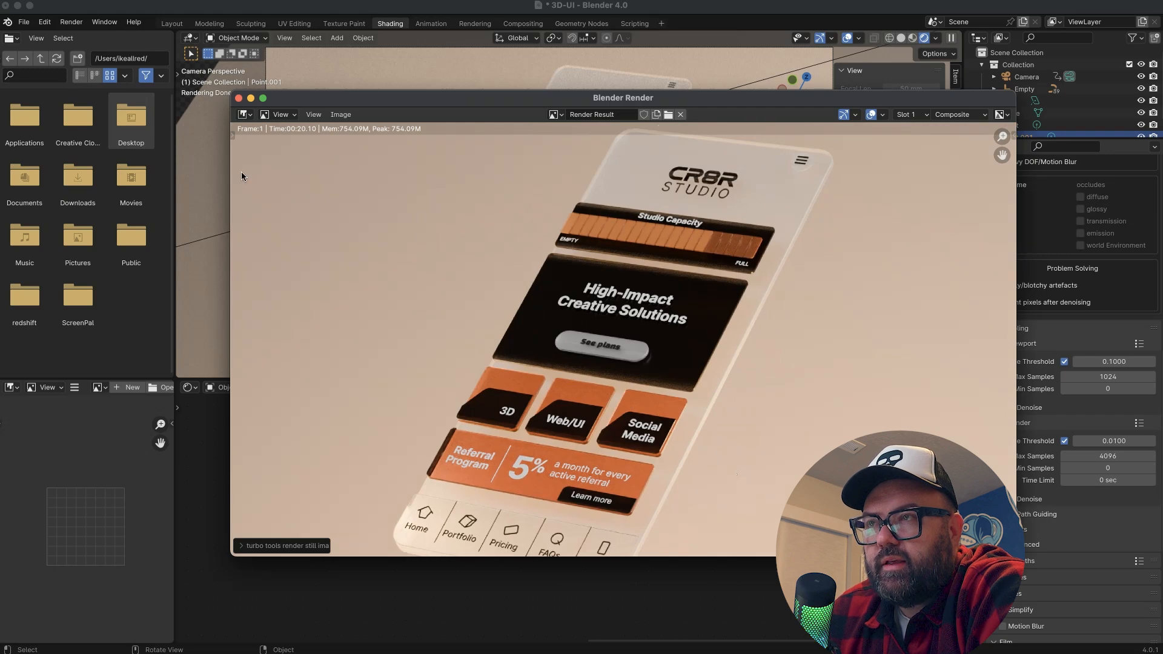
{"action": "left_click", "coordinate": [238, 98]}
Hide the backdrop plane from viewport and render, enable the Turbo Render Interior option, and set the sample preset to Ultra.
{"action": "left_click", "coordinate": [1141, 113]}
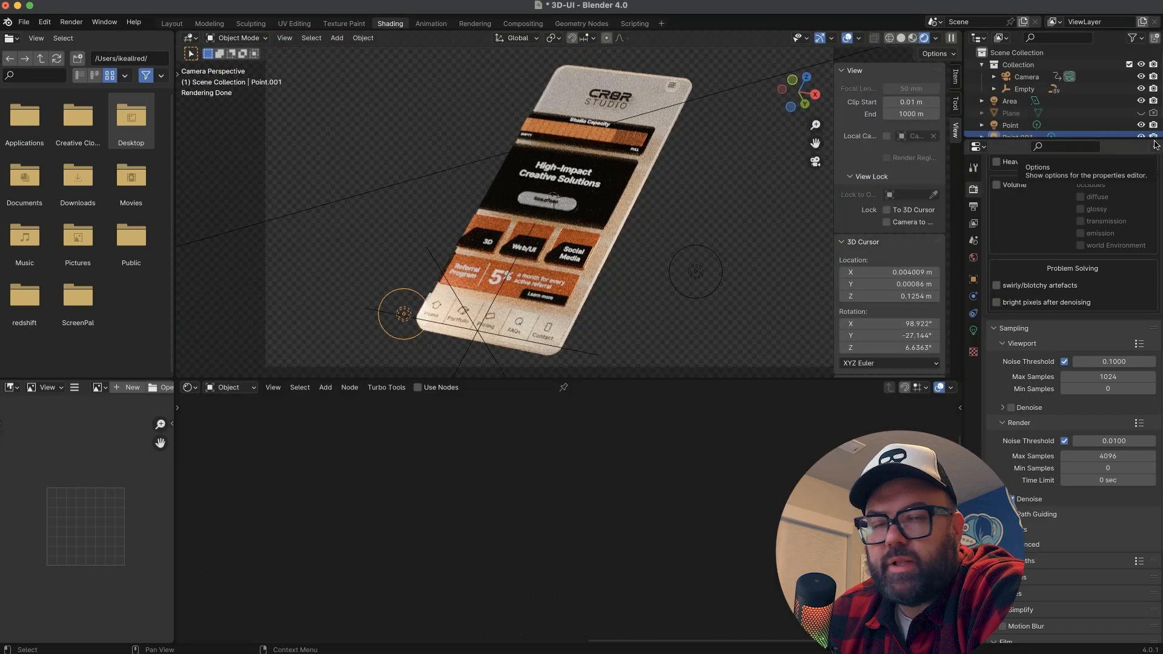
{"action": "scroll", "coordinate": [1015, 372], "scroll_direction": "up", "scroll_amount": 10}
{"action": "scroll", "coordinate": [1049, 594], "scroll_direction": "down", "scroll_amount": 11}
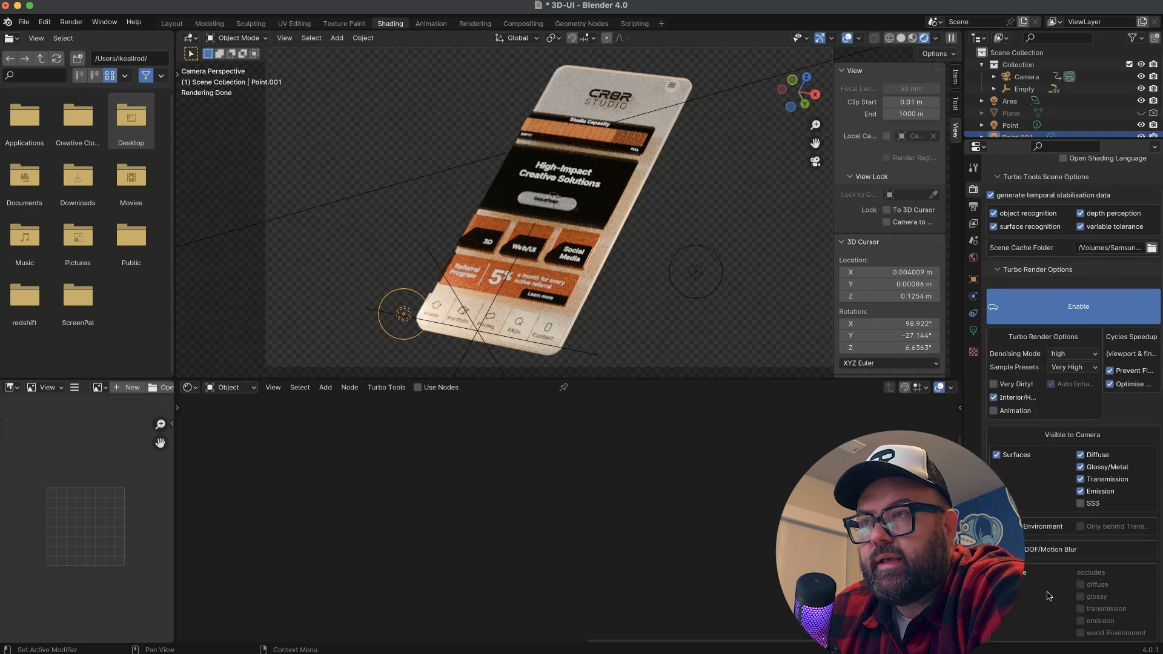
{"action": "scroll", "coordinate": [1049, 595], "scroll_direction": "up", "scroll_amount": 8}
{"action": "left_click", "coordinate": [1073, 354]}
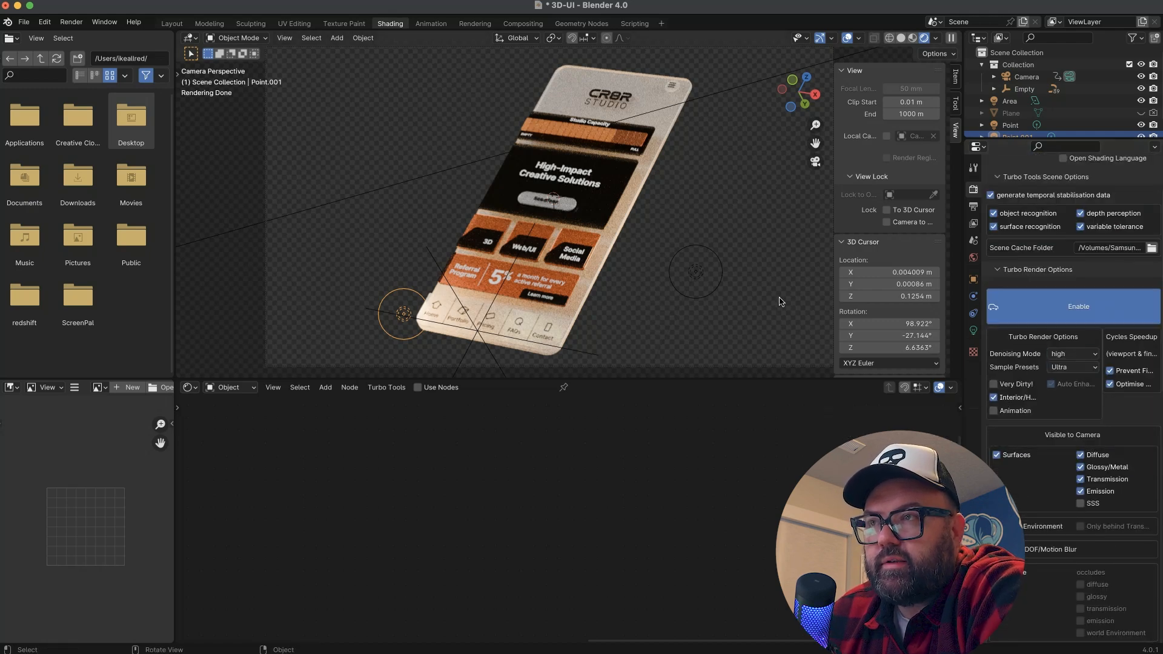
Start a test render of the phone without the backdrop, check it enlarged, and stop the render.
{"action": "key", "text": "F12"}
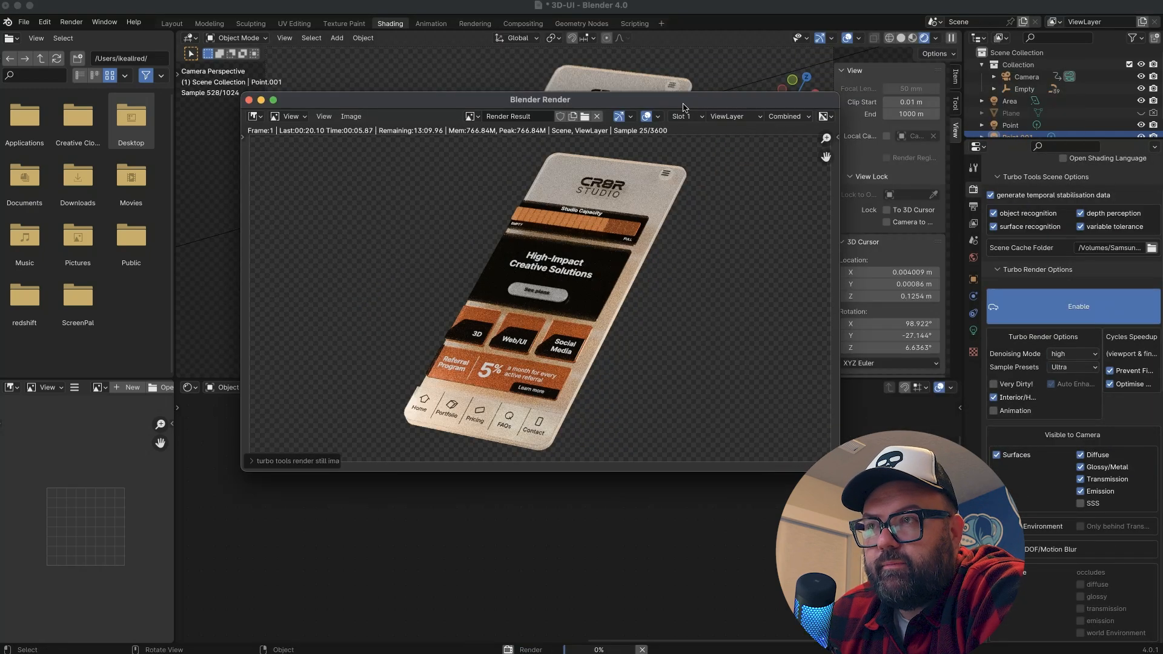
{"action": "scroll", "coordinate": [907, 357], "scroll_direction": "up", "scroll_amount": 3}
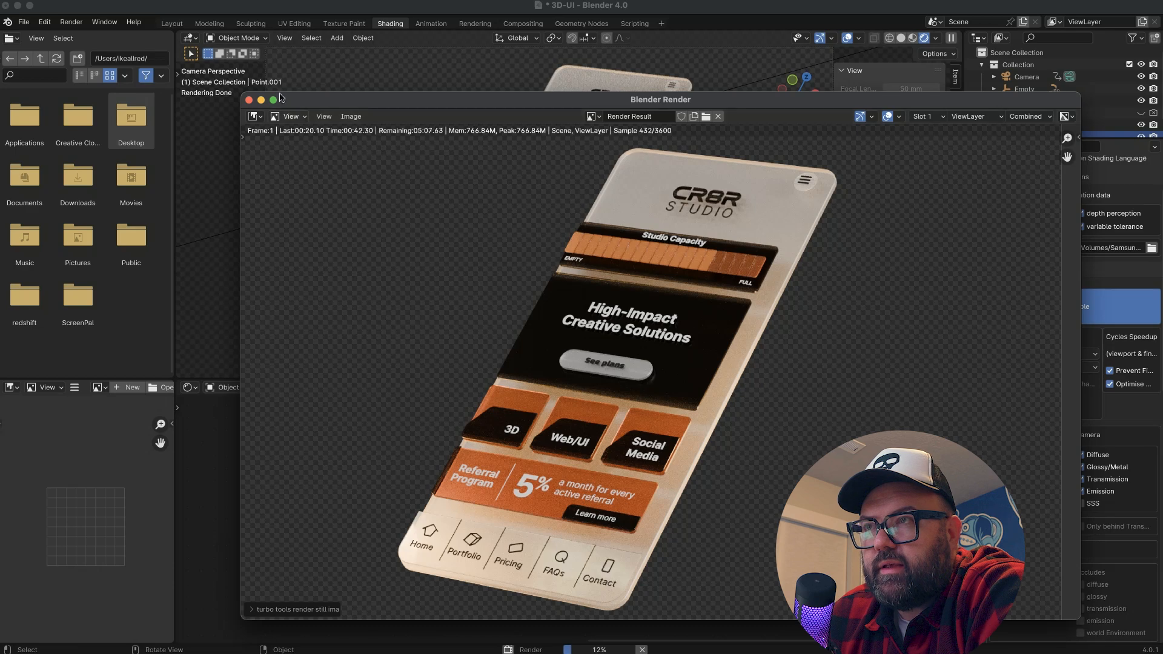
{"action": "key", "text": "Escape"}
Assign the white material to the See plans button and render the frame again.
{"action": "left_click", "coordinate": [973, 364]}
{"action": "left_click", "coordinate": [996, 239]}
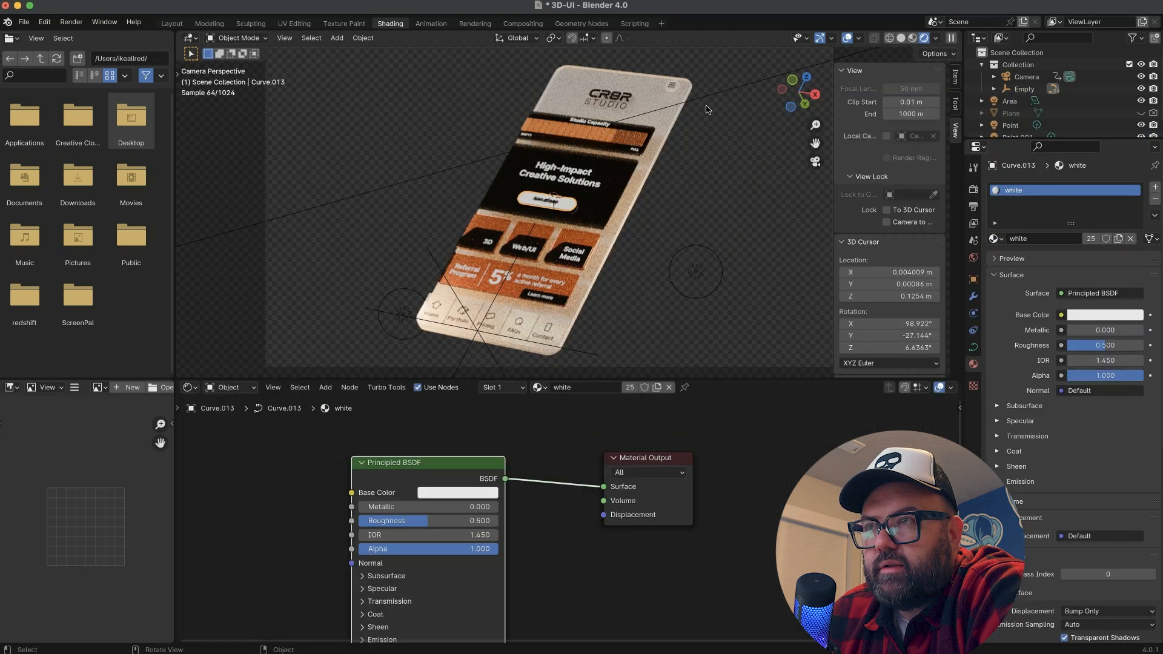
{"action": "key", "text": "F12"}
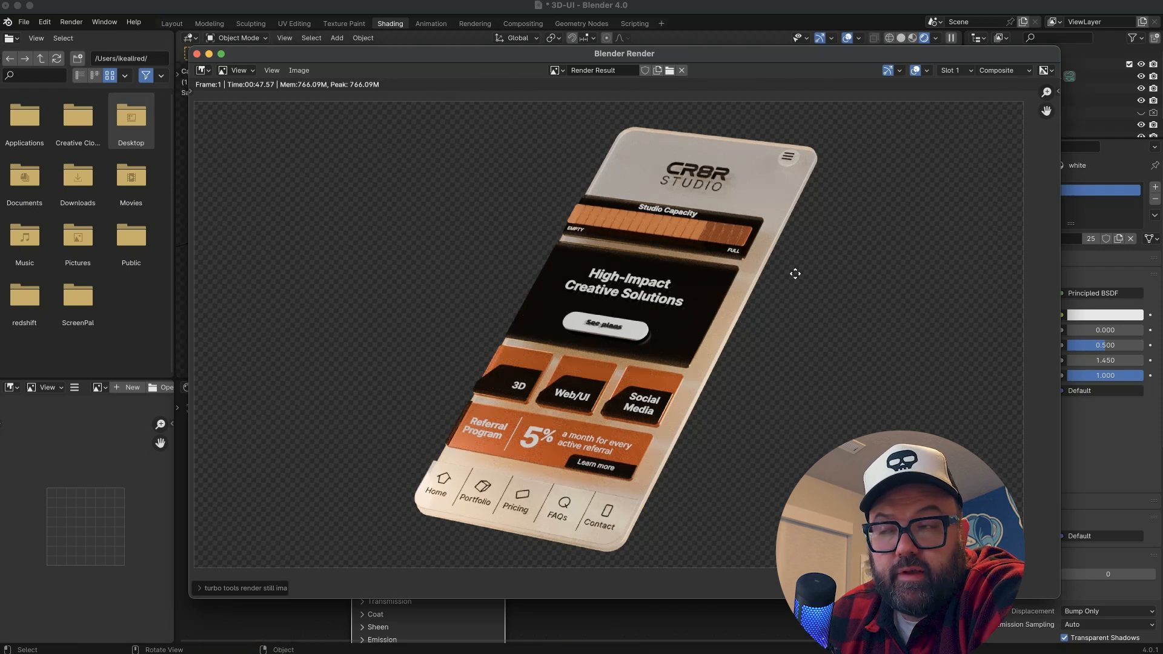
Check the finished render, switch to Photoshop, and examine CR8R-UI_render.png up close.
{"action": "scroll", "coordinate": [764, 261], "scroll_direction": "up", "scroll_amount": 1}
{"action": "scroll", "coordinate": [764, 261], "scroll_direction": "down", "scroll_amount": 1}
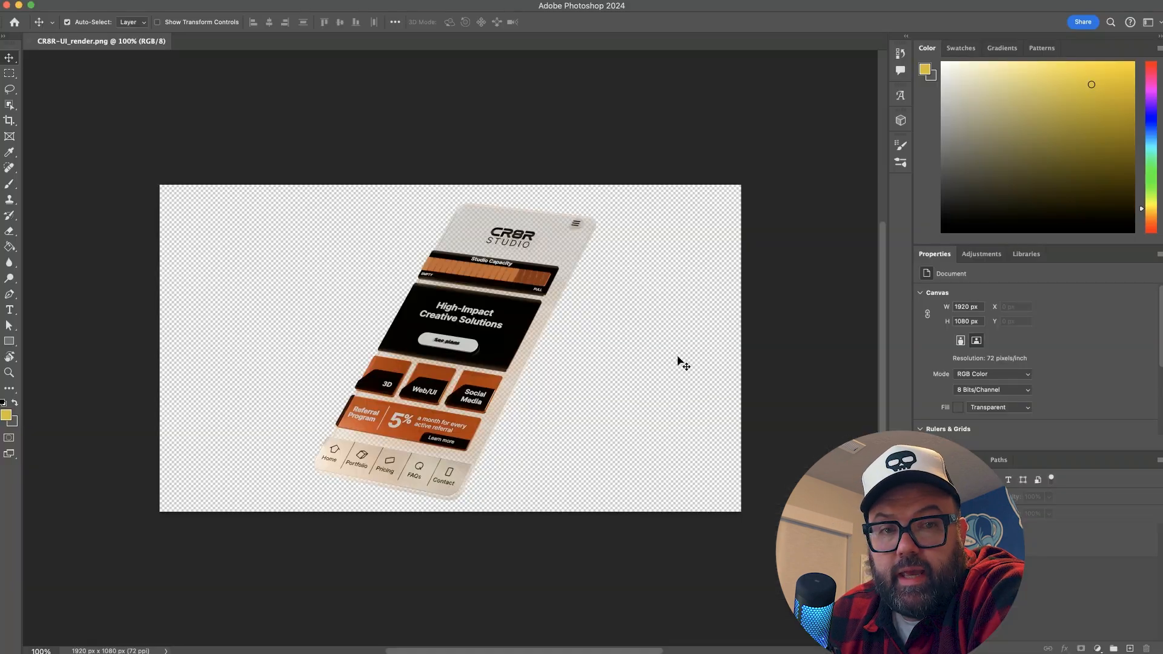
{"action": "scroll", "coordinate": [584, 330], "scroll_direction": "up", "scroll_amount": 5}
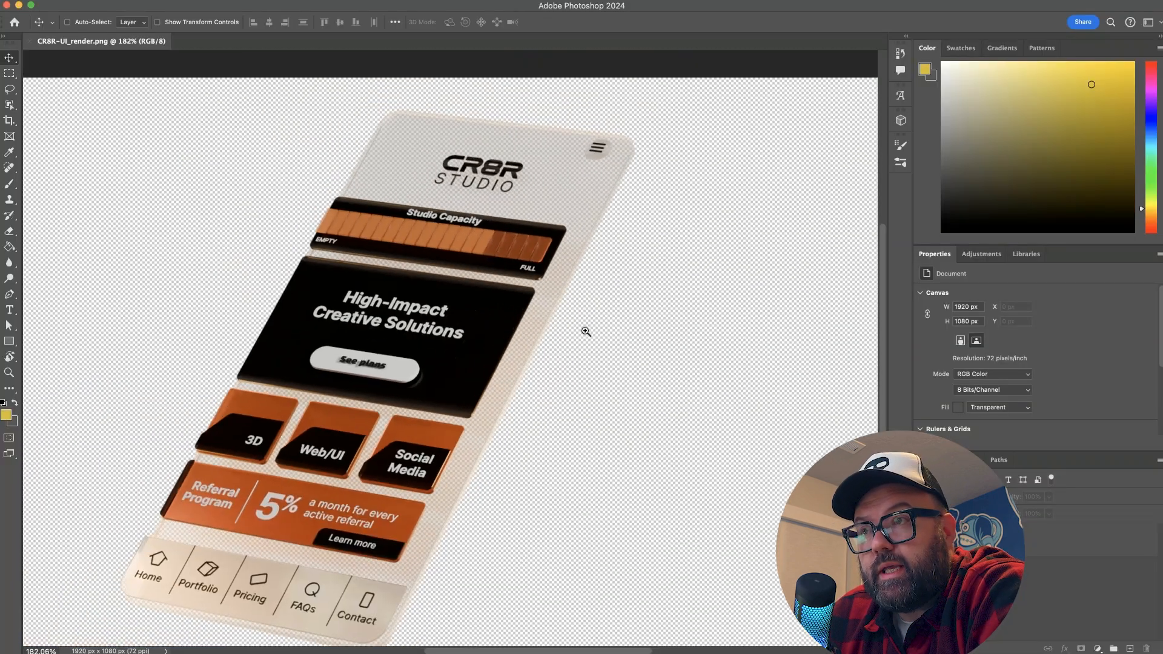
{"action": "scroll", "coordinate": [511, 360], "scroll_direction": "down", "scroll_amount": 2}
{"action": "scroll", "coordinate": [511, 359], "scroll_direction": "down", "scroll_amount": 2}
{"action": "scroll", "coordinate": [605, 400], "scroll_direction": "up", "scroll_amount": 1}
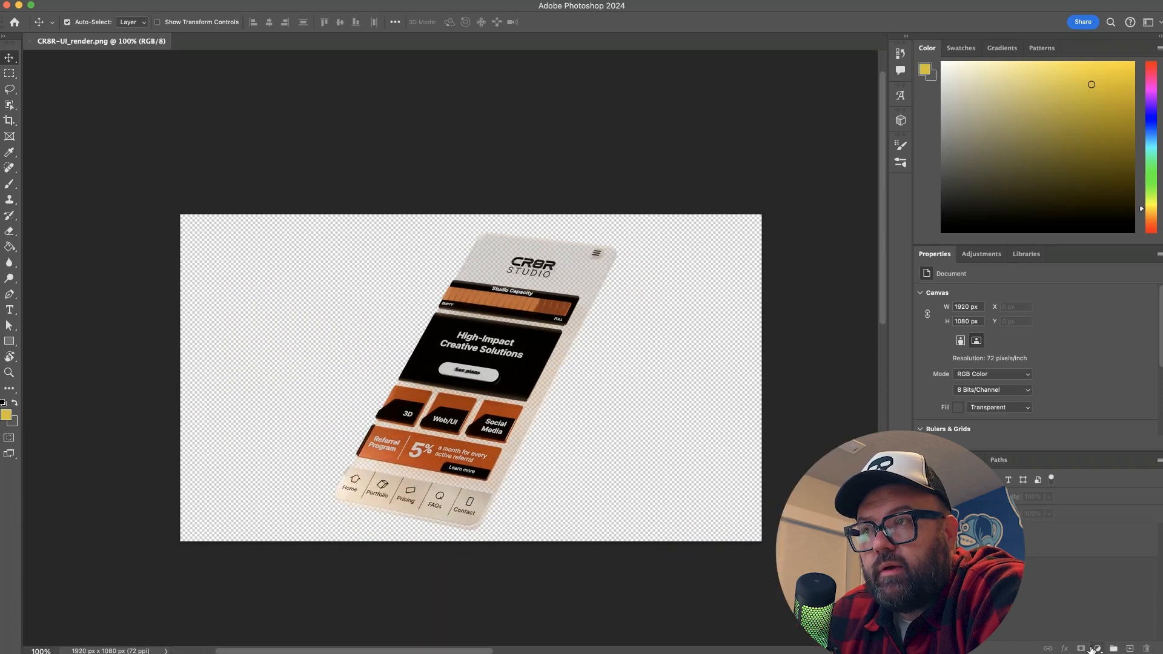
Add a light beige solid colour fill layer and place it beneath the phone render as a background.
{"action": "left_click", "coordinate": [1097, 648]}
{"action": "left_click", "coordinate": [1118, 653]}
{"action": "left_click_drag", "start_coordinate": [1080, 509], "coordinate": [905, 414]}
{"action": "left_click", "coordinate": [765, 452]}
{"action": "left_click_drag", "start_coordinate": [765, 452], "coordinate": [777, 462]}
{"action": "left_click", "coordinate": [1025, 437]}
{"action": "left_click_drag", "start_coordinate": [1051, 540], "coordinate": [1051, 585]}
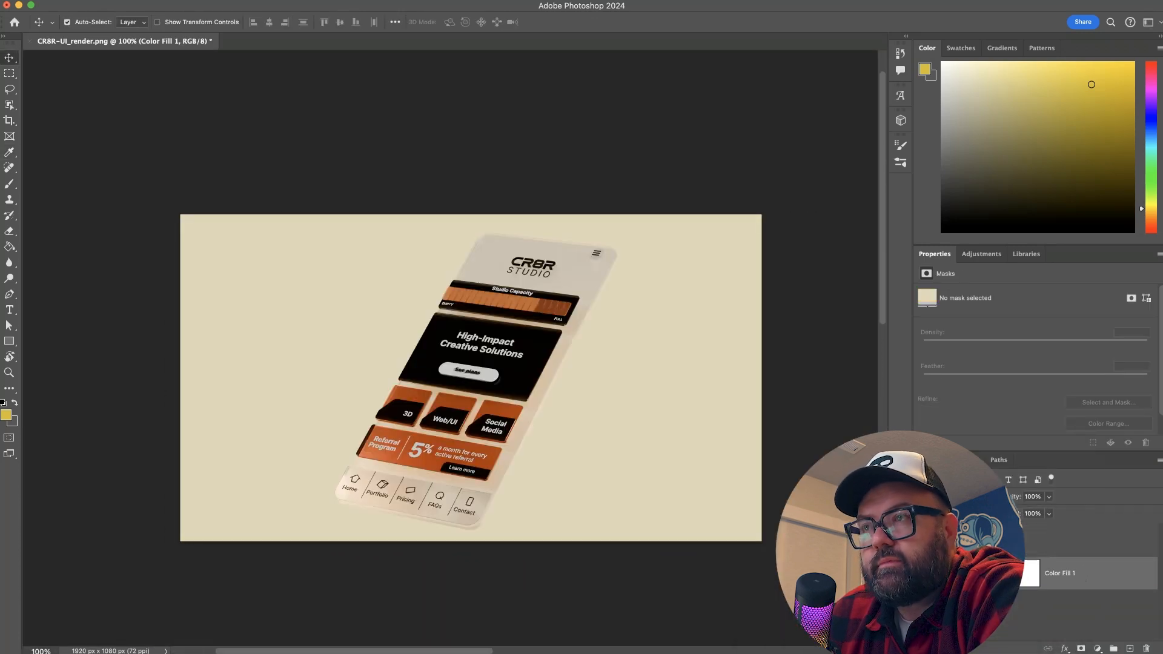
Recolour the background fill to a darker greyish taupe sampled from the render and adjusted in the colour picker.
{"action": "double_click", "coordinate": [957, 573]}
{"action": "left_click", "coordinate": [554, 369]}
{"action": "left_click_drag", "start_coordinate": [773, 483], "coordinate": [766, 503]}
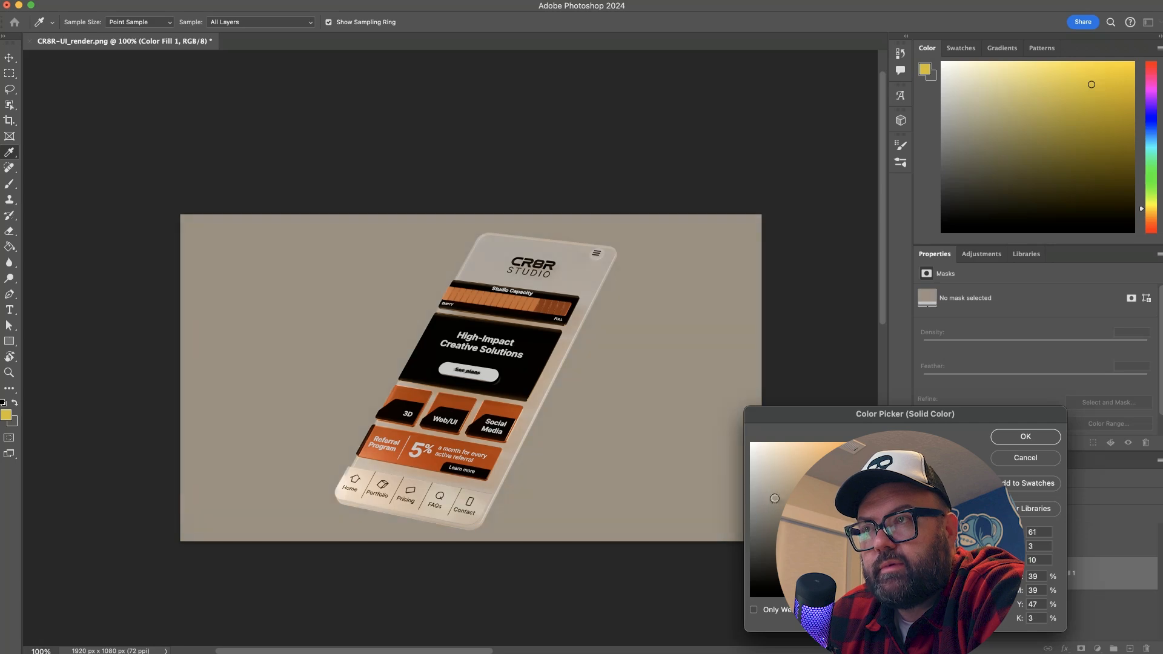
{"action": "left_click", "coordinate": [1048, 440]}
Duplicate the phone render layer beneath the original and blur the copy to form a soft shadow and glow.
{"action": "left_click", "coordinate": [1064, 552]}
{"action": "left_click_drag", "start_coordinate": [1064, 552], "coordinate": [1064, 565], "text": "alt"}
{"action": "left_click", "coordinate": [39, 1]}
{"action": "mouse_move", "coordinate": [73, 114]}
{"action": "left_click", "coordinate": [252, 159]}
{"action": "left_click_drag", "start_coordinate": [984, 386], "coordinate": [1001, 385]}
{"action": "key", "text": "Return"}
Transform the blurred copy, shifting it slightly down and to the right behind the phone.
{"action": "key", "text": "ctrl+t"}
{"action": "left_click_drag", "start_coordinate": [501, 352], "coordinate": [554, 372]}
{"action": "key", "text": "Return"}
{"action": "left_click_drag", "start_coordinate": [555, 322], "coordinate": [224, 239], "text": "super"}
{"action": "key", "text": "m"}
{"action": "left_click_drag", "start_coordinate": [381, 331], "coordinate": [623, 422], "text": "super"}
Add a Curves adjustment above the phone layer, pull in the white point, and place a shadow point at input 41, output 40.
{"action": "left_click", "coordinate": [1055, 551]}
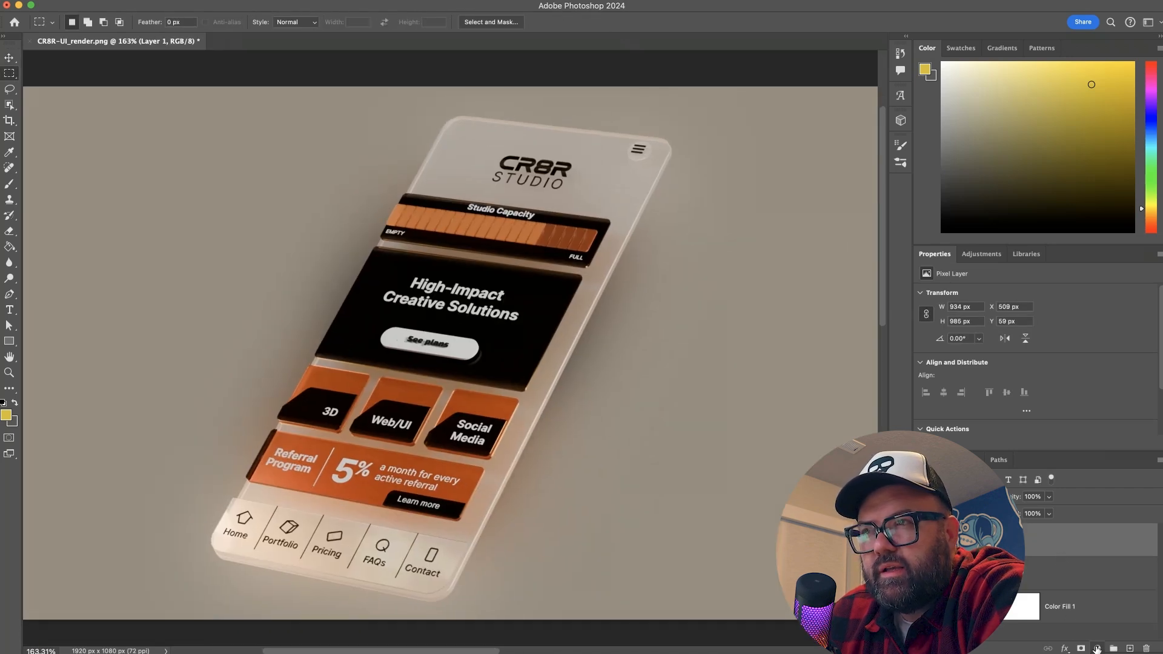
{"action": "left_click", "coordinate": [1097, 649]}
{"action": "left_click", "coordinate": [1112, 463]}
{"action": "scroll", "coordinate": [1037, 417], "scroll_direction": "down", "scroll_amount": 3}
{"action": "left_click_drag", "start_coordinate": [1125, 418], "coordinate": [1094, 418]}
{"action": "left_click_drag", "start_coordinate": [995, 379], "coordinate": [995, 385]}
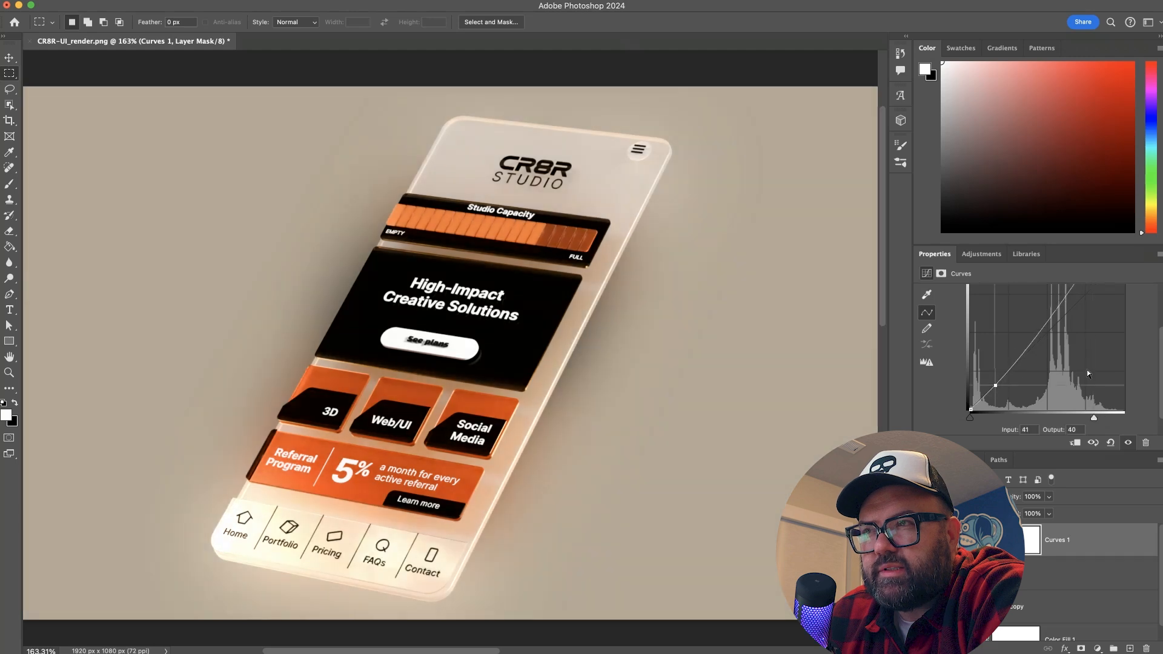
Fine-tune the midtone and shadow points of the curve, and compare the image with the adjustment off and on.
{"action": "scroll", "coordinate": [1024, 382], "scroll_direction": "up", "scroll_amount": 3}
{"action": "left_click_drag", "start_coordinate": [1057, 359], "coordinate": [1054, 348]}
{"action": "scroll", "coordinate": [1030, 379], "scroll_direction": "down", "scroll_amount": 1}
{"action": "left_click_drag", "start_coordinate": [996, 414], "coordinate": [995, 412]}
{"action": "scroll", "coordinate": [1005, 405], "scroll_direction": "down", "scroll_amount": 2}
{"action": "left_click", "coordinate": [1127, 443]}
{"action": "left_click", "coordinate": [1127, 442]}
Lower the curve's midtone point slightly and reduce the Curves layer's opacity to 41%.
{"action": "scroll", "coordinate": [725, 353], "scroll_direction": "down", "scroll_amount": 4, "text": "alt"}
{"action": "scroll", "coordinate": [1042, 351], "scroll_direction": "up", "scroll_amount": 2}
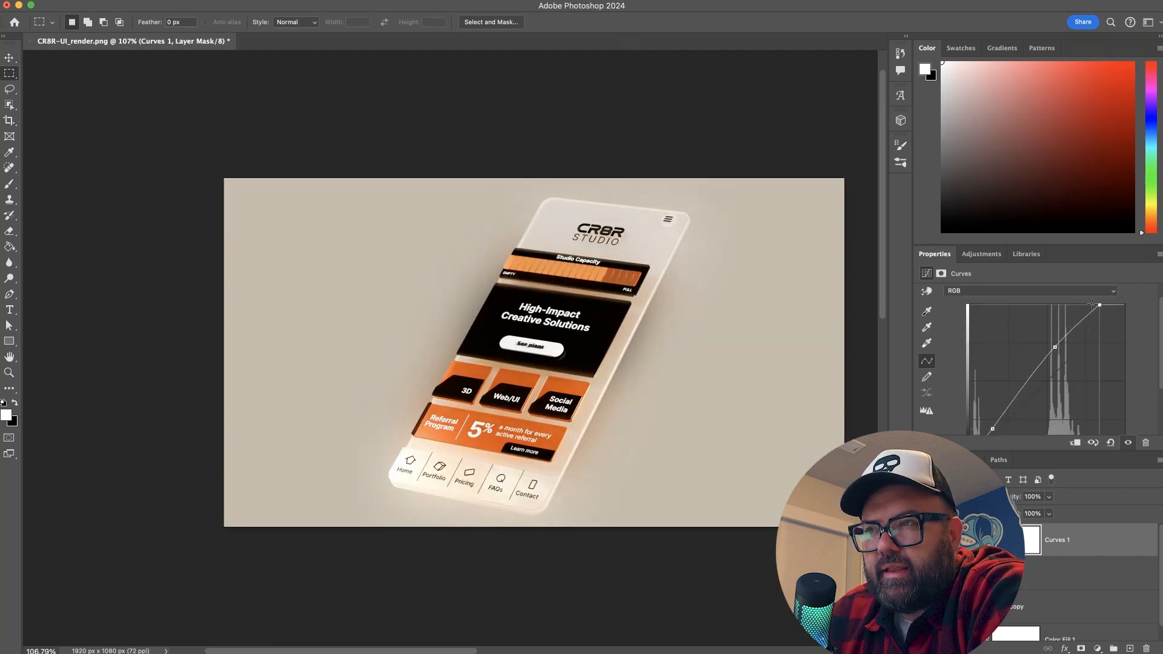
{"action": "left_click", "coordinate": [1055, 352]}
{"action": "scroll", "coordinate": [1137, 540], "scroll_direction": "up", "scroll_amount": 1}
{"action": "left_click_drag", "start_coordinate": [1011, 496], "coordinate": [974, 496]}
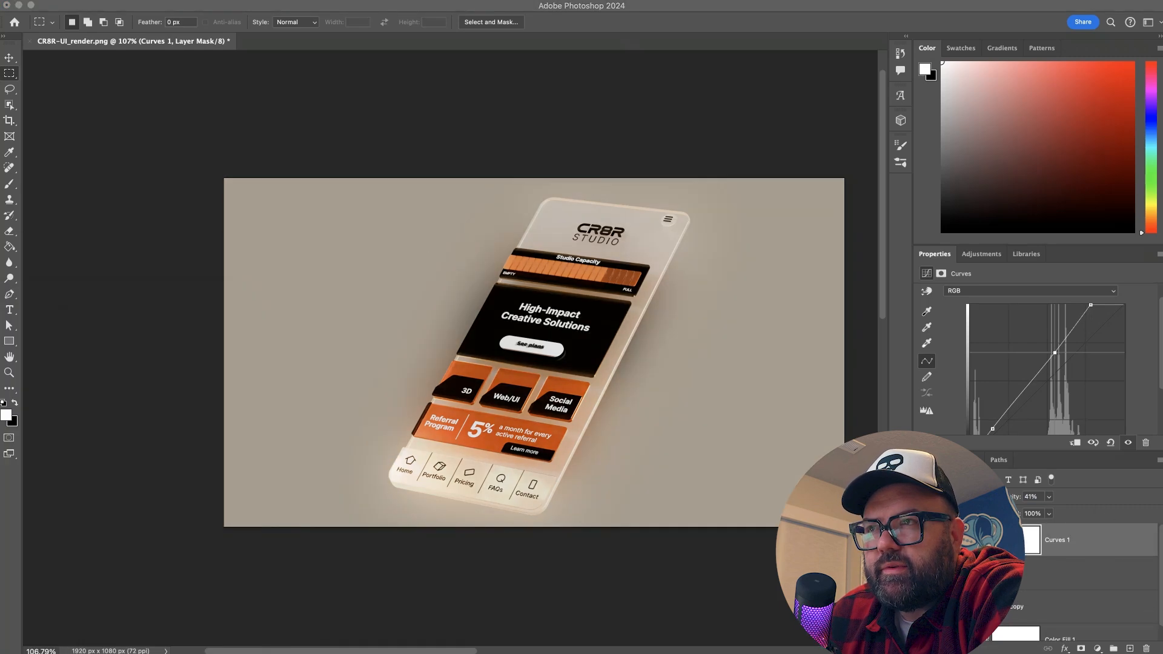
Create a new layer on top and paint a soft glow with orange sampled from the Studio Capacity bar at the bar's left edge.
{"action": "left_click", "coordinate": [561, 278], "text": "super"}
{"action": "left_click_drag", "start_coordinate": [535, 305], "coordinate": [548, 252]}
{"action": "left_click_drag", "start_coordinate": [548, 251], "coordinate": [537, 255], "text": "super"}
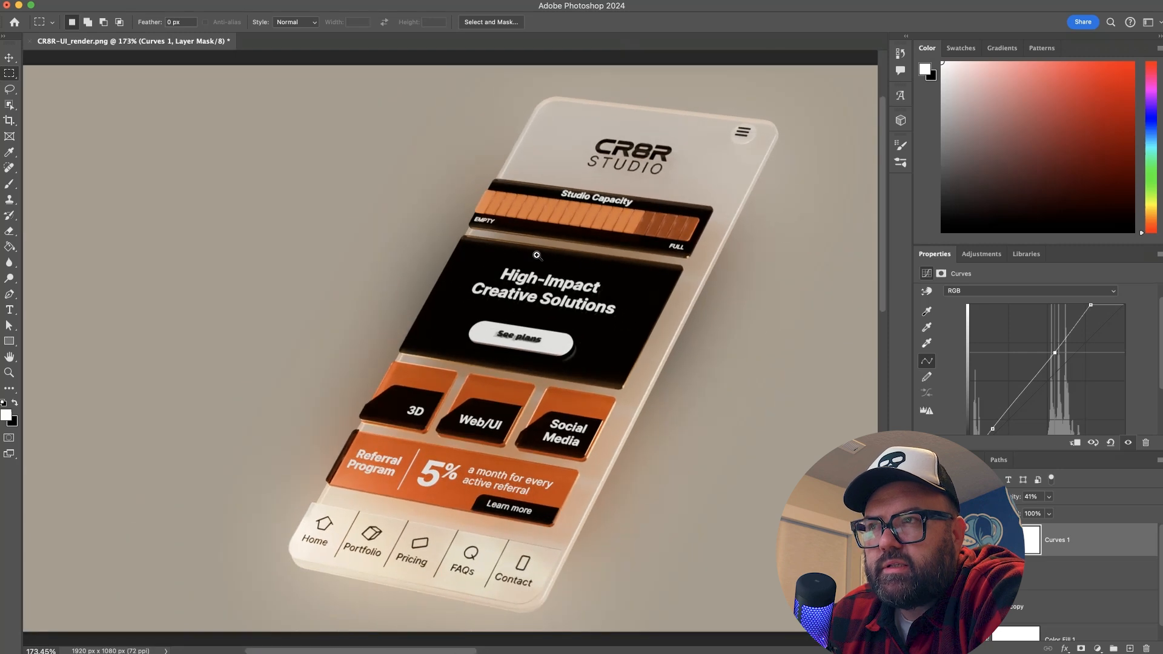
{"action": "left_click", "coordinate": [1129, 649]}
{"action": "key", "text": "b"}
{"action": "right_click", "coordinate": [576, 245]}
{"action": "left_click", "coordinate": [1082, 606]}
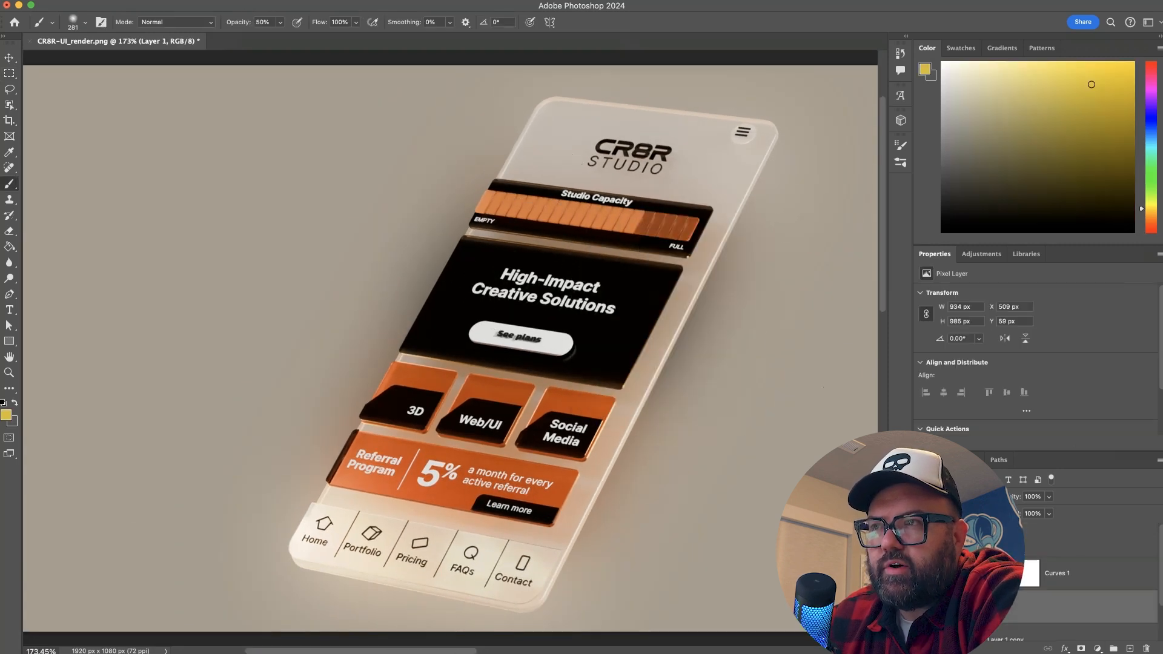
{"action": "left_click", "coordinate": [1090, 540]}
{"action": "left_click", "coordinate": [498, 196], "text": "alt"}
{"action": "left_click", "coordinate": [498, 196]}
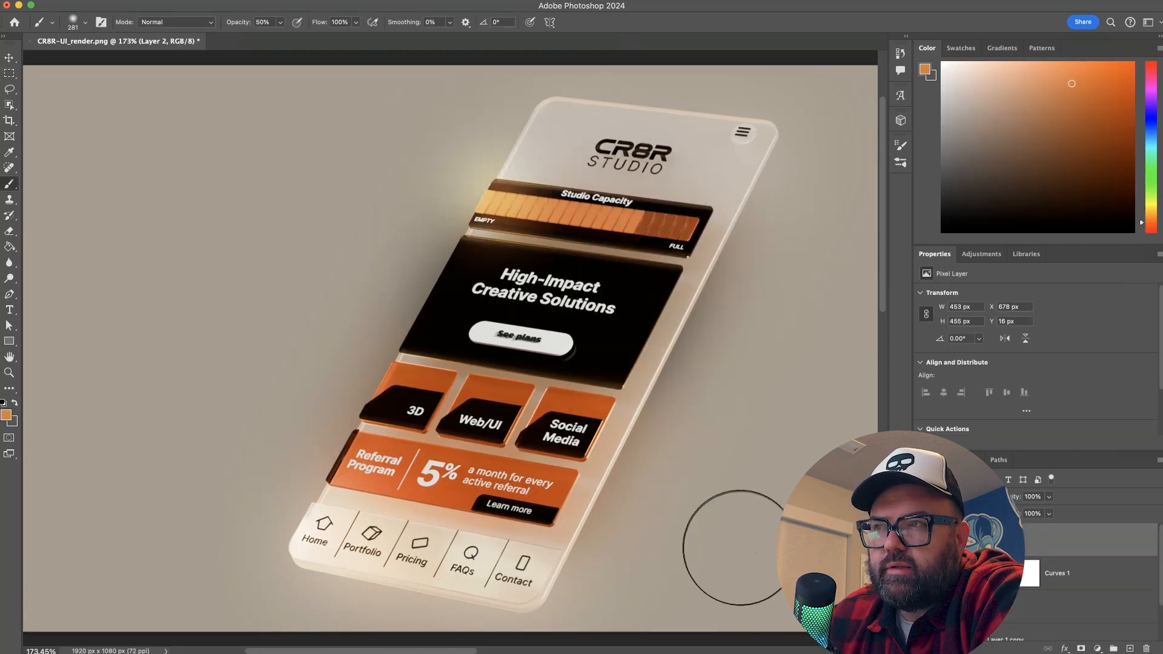
Paint glow spots at the black panel's lower-right corner and left of the Referral Program banner, and set the layer's opacity to 59%.
{"action": "left_click", "coordinate": [610, 397]}
{"action": "left_click_drag", "start_coordinate": [427, 501], "coordinate": [445, 501], "text": "ctrl+alt"}
{"action": "left_click", "coordinate": [339, 500]}
{"action": "key", "text": "super+z"}
{"action": "left_click", "coordinate": [326, 490]}
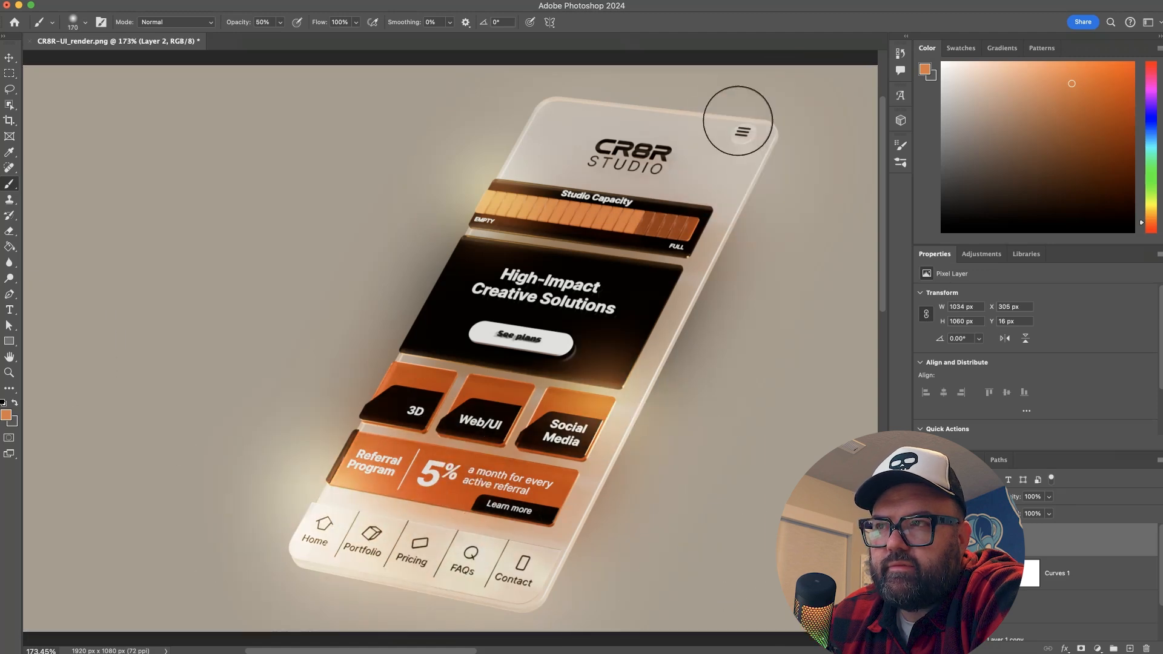
{"action": "mouse_move", "coordinate": [1005, 496]}
{"action": "left_mouse_down"}
{"action": "mouse_move", "coordinate": [951, 496]}
{"action": "mouse_move", "coordinate": [981, 497]}
{"action": "left_mouse_up"}
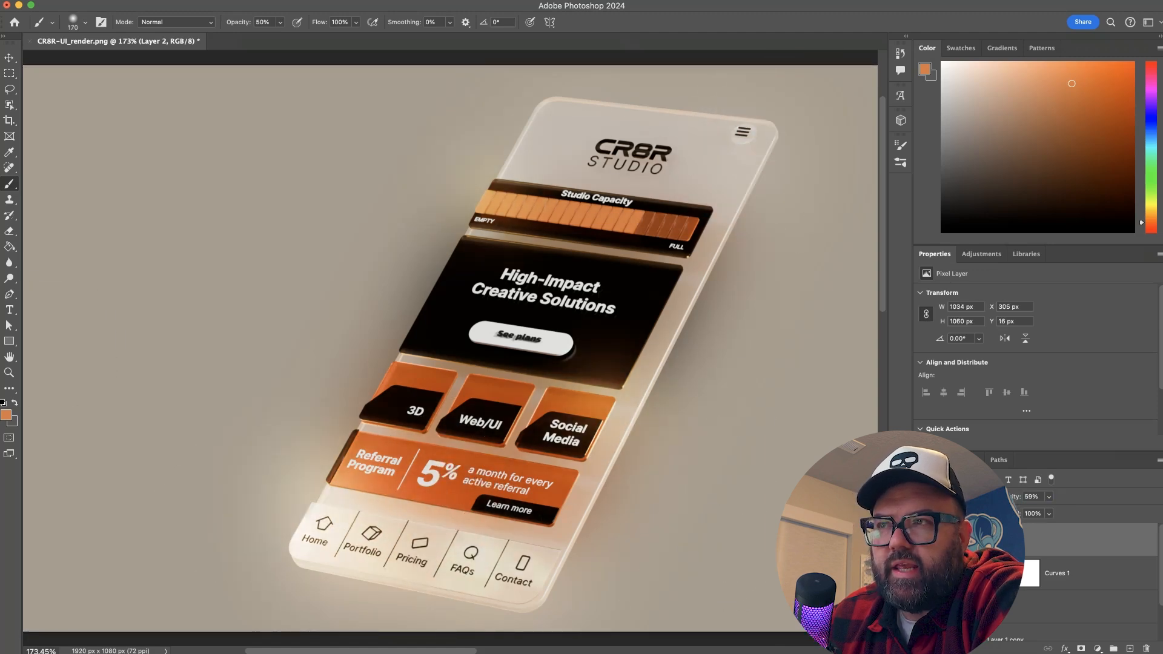
Apply Smart Sharpen to the phone layer with a 100% amount, 2.0 px radius and 10% noise reduction.
{"action": "key", "text": "m"}
{"action": "scroll", "coordinate": [527, 307], "scroll_direction": "right", "scroll_amount": 2}
{"action": "key", "text": "super+plus"}
{"action": "key", "text": "super+plus"}
{"action": "key", "text": "super+minus"}
{"action": "left_click", "coordinate": [1002, 607]}
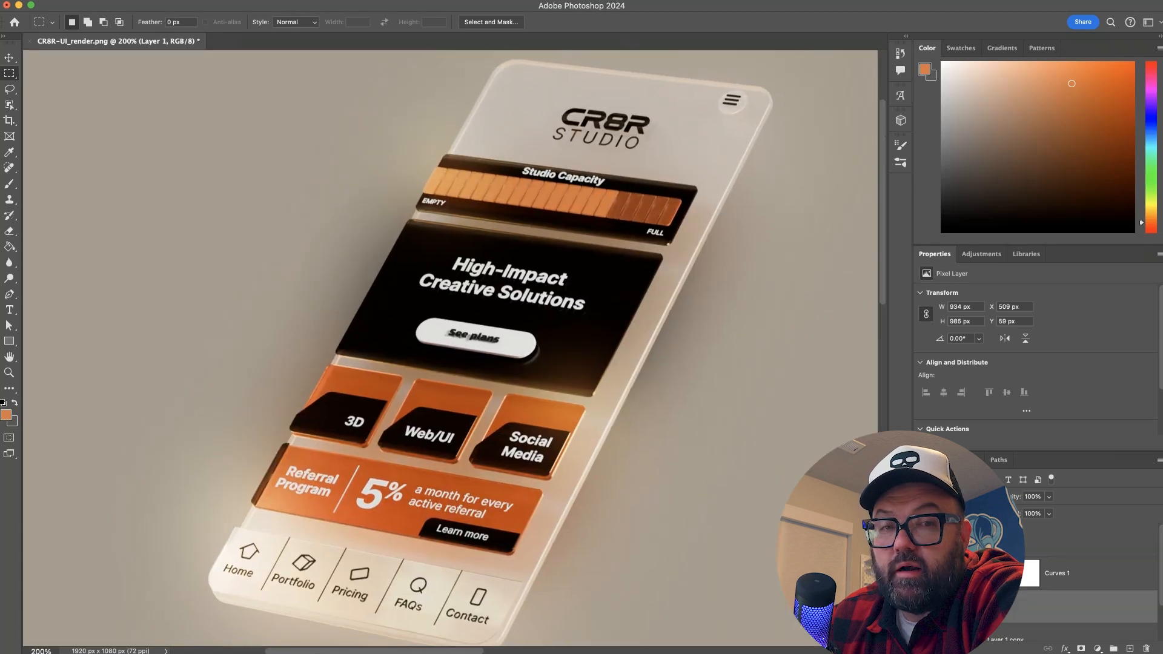
{"action": "left_click", "coordinate": [53, 1]}
{"action": "mouse_move", "coordinate": [121, 179]}
{"action": "left_click", "coordinate": [235, 213]}
{"action": "left_click_drag", "start_coordinate": [1057, 547], "coordinate": [840, 416]}
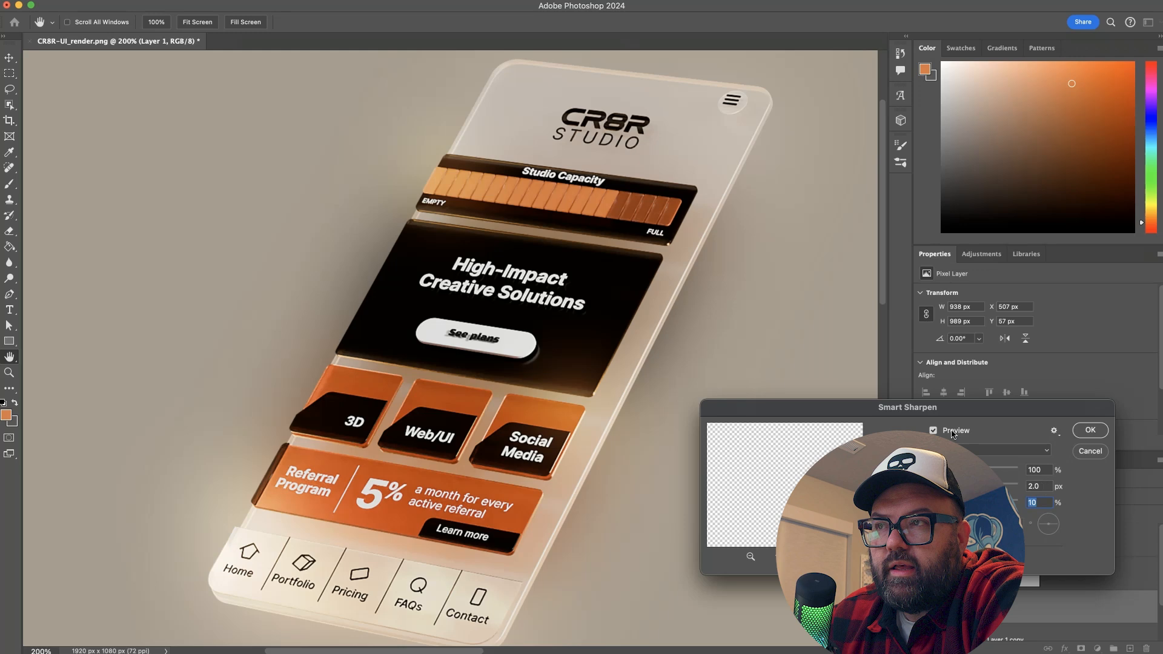
{"action": "key", "text": "Return"}
Compare the phone layer hidden and shown, and add a Drop Shadow effect to it.
{"action": "key", "text": "super+minus"}
{"action": "scroll", "coordinate": [924, 560], "scroll_direction": "down", "scroll_amount": 3}
{"action": "left_click", "coordinate": [924, 557]}
{"action": "left_click", "coordinate": [924, 557]}
{"action": "left_click", "coordinate": [924, 558]}
{"action": "double_click", "coordinate": [923, 558]}
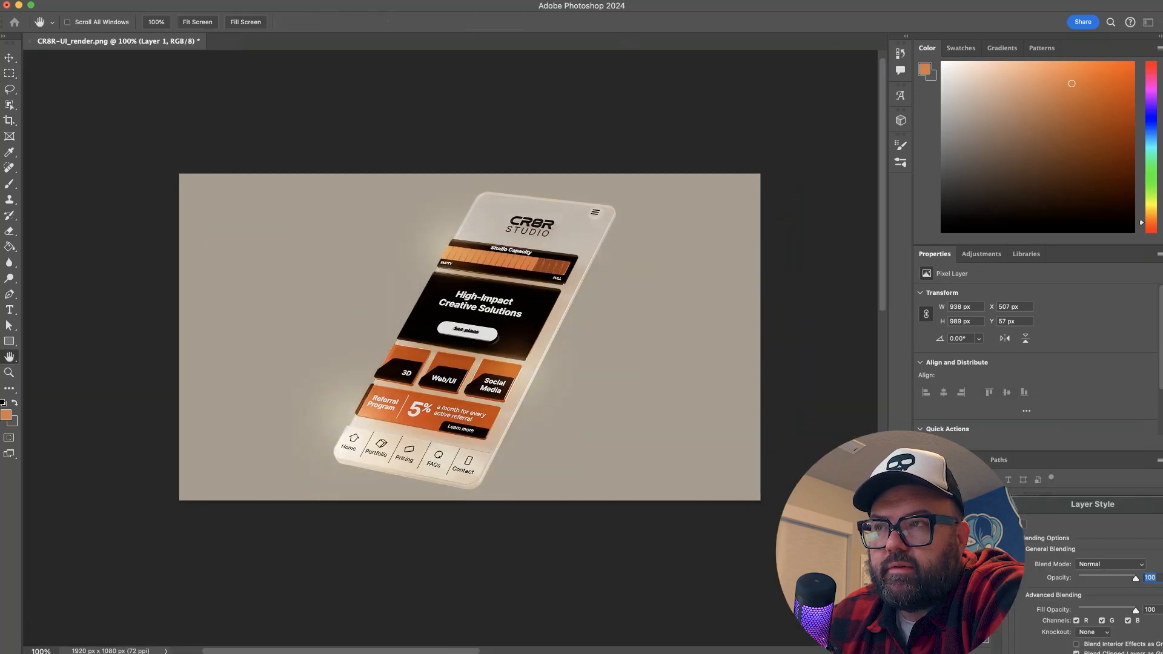
{"action": "left_click", "coordinate": [690, 494]}
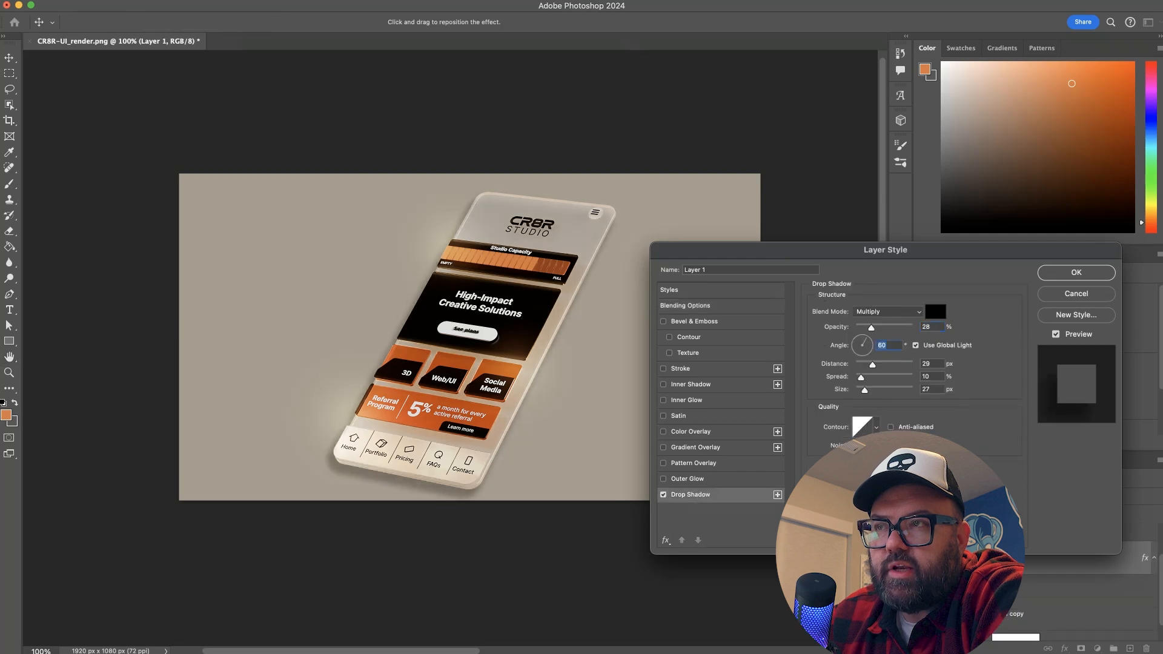
Adjust the drop shadow's angle and size, sample its colour from the render near the Social Media tile, and apply the effect.
{"action": "left_click_drag", "start_coordinate": [857, 337], "coordinate": [858, 336]}
{"action": "left_click_drag", "start_coordinate": [864, 391], "coordinate": [869, 390]}
{"action": "left_click", "coordinate": [935, 311]}
{"action": "left_click", "coordinate": [526, 371]}
{"action": "left_click", "coordinate": [1007, 435]}
{"action": "left_click", "coordinate": [1105, 275]}
{"action": "scroll", "coordinate": [722, 519], "scroll_direction": "up", "scroll_amount": 4, "text": "alt"}
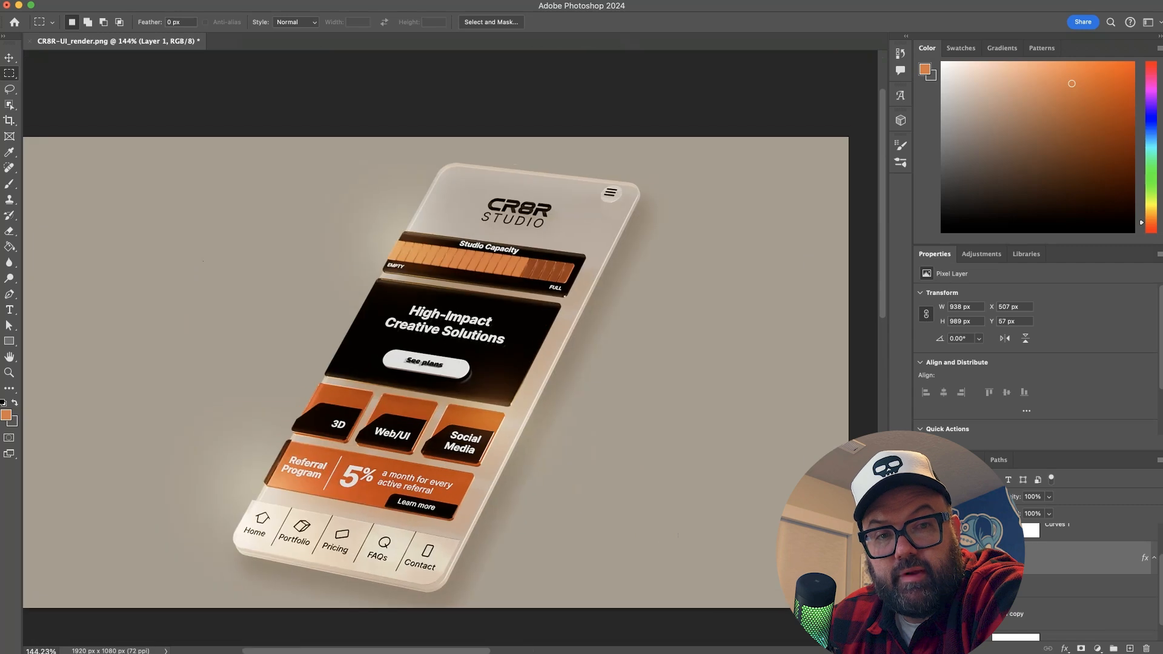